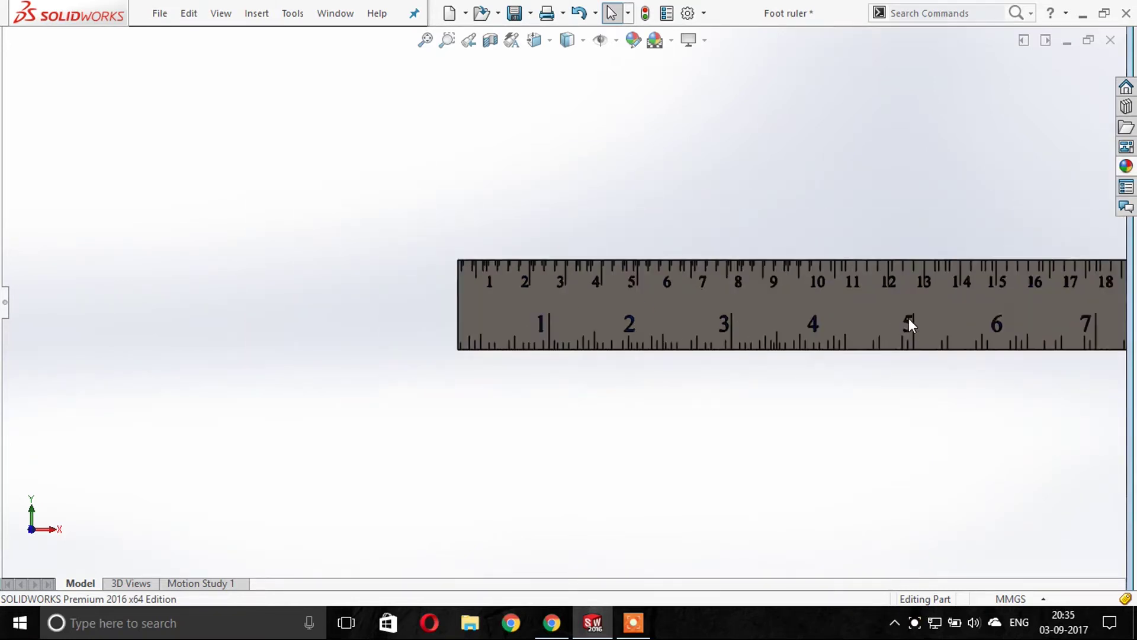
# Step: Zoom in and orbit the finished foot ruler to view it at an angle, then zoom back out
pyautogui.scroll(2, 912, 318)
pyautogui.scroll(2, 1007, 314)
pyautogui.moveTo(999, 311)
pyautogui.mouseDown(button='middle')
pyautogui.moveTo(863, 330)
pyautogui.moveTo(772, 363)
pyautogui.moveTo(732, 437)
pyautogui.moveTo(632, 526)
pyautogui.moveTo(581, 518)
pyautogui.moveTo(538, 481)
pyautogui.moveTo(452, 505)
pyautogui.moveTo(439, 567)
pyautogui.moveTo(709, 389)
pyautogui.mouseUp(button='middle')
pyautogui.scroll(-2, 1027, 357)
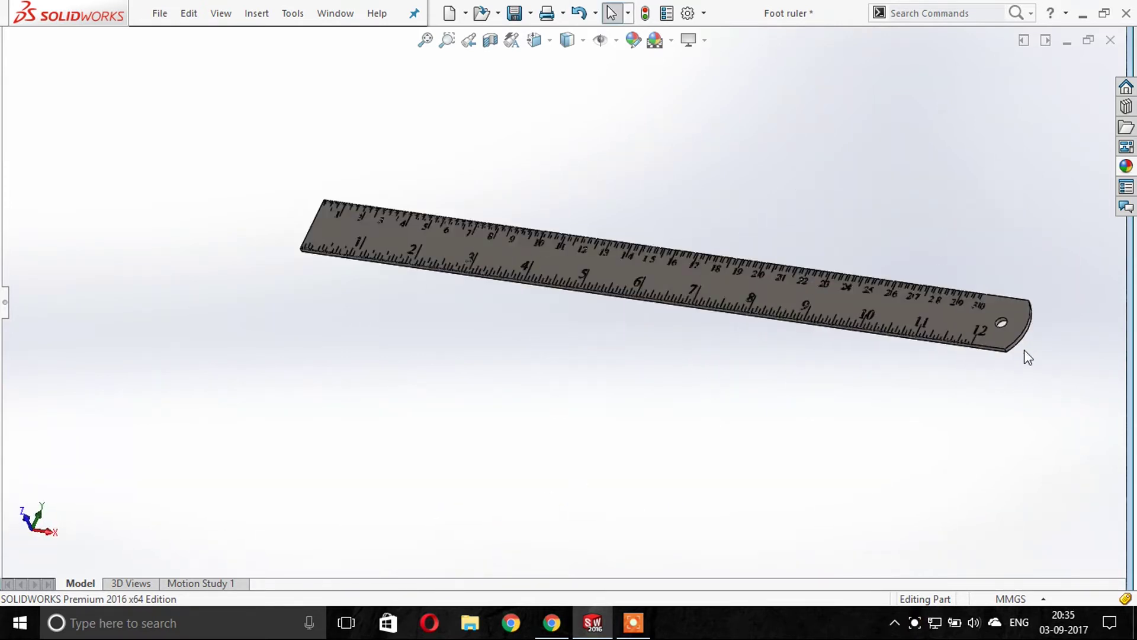
pyautogui.scroll(-1, 948, 325)
pyautogui.scroll(-2, 906, 308)
pyautogui.scroll(-2, 830, 321)
pyautogui.scroll(-2, 808, 321)
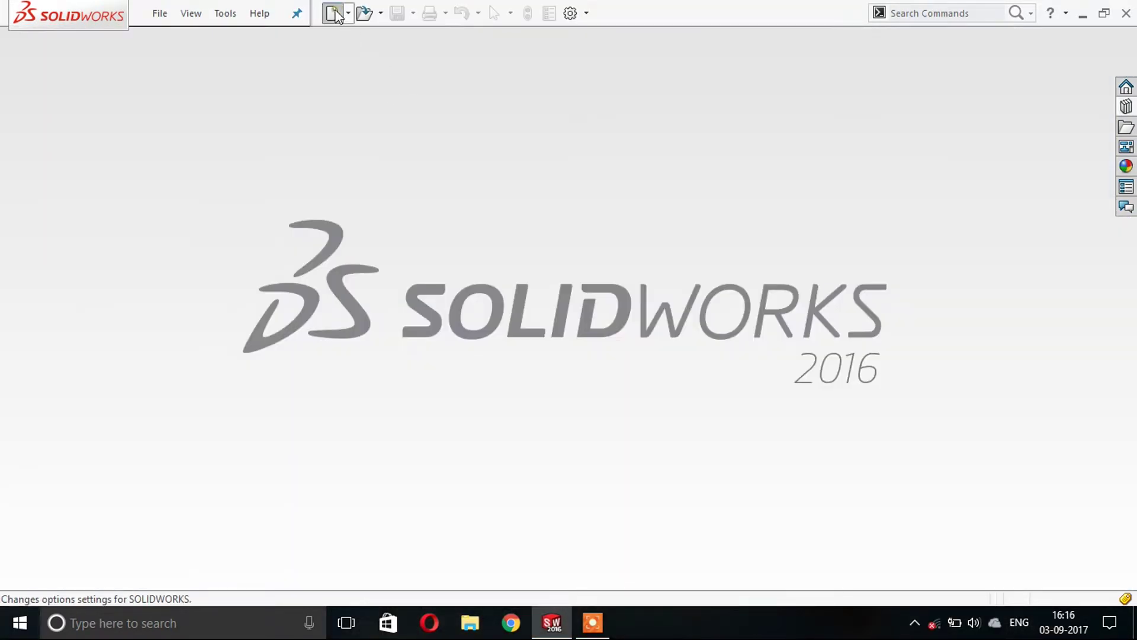
# Step: Start a new part and begin a sketch on the Front Plane
pyautogui.click(334, 13)
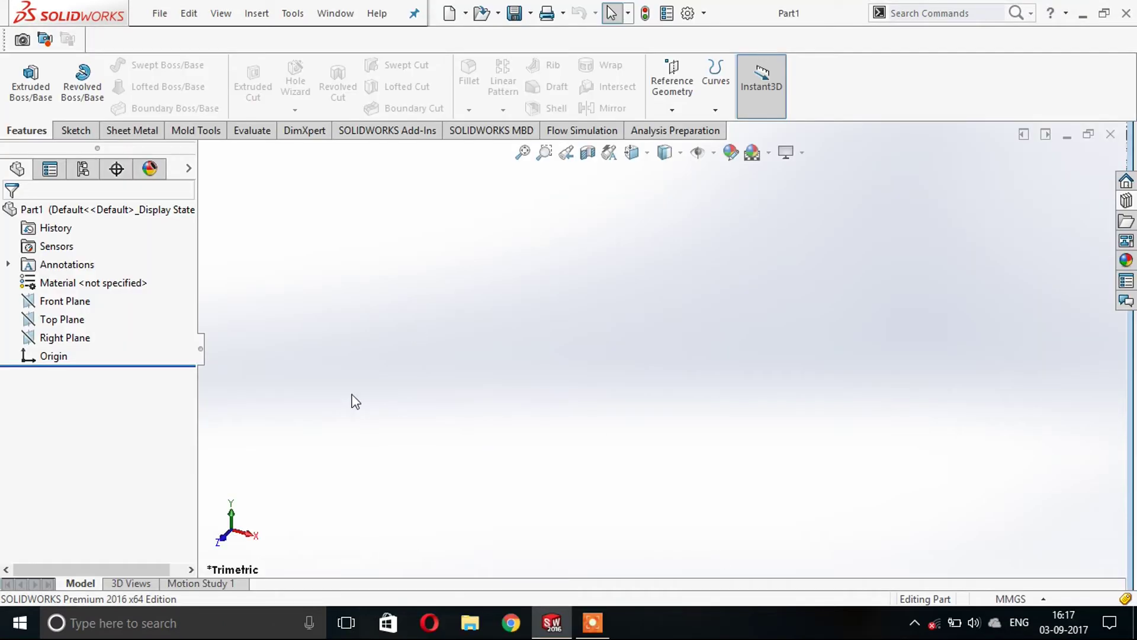
pyautogui.click(27, 301)
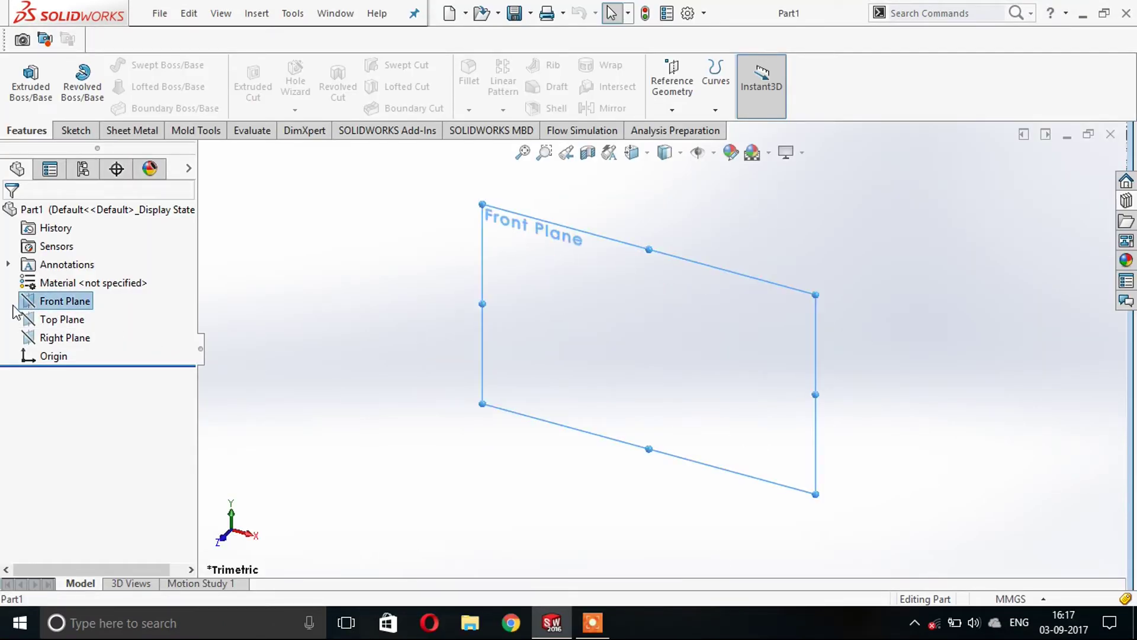
pyautogui.click(67, 277)
pyautogui.click(30, 303)
pyautogui.click(67, 279)
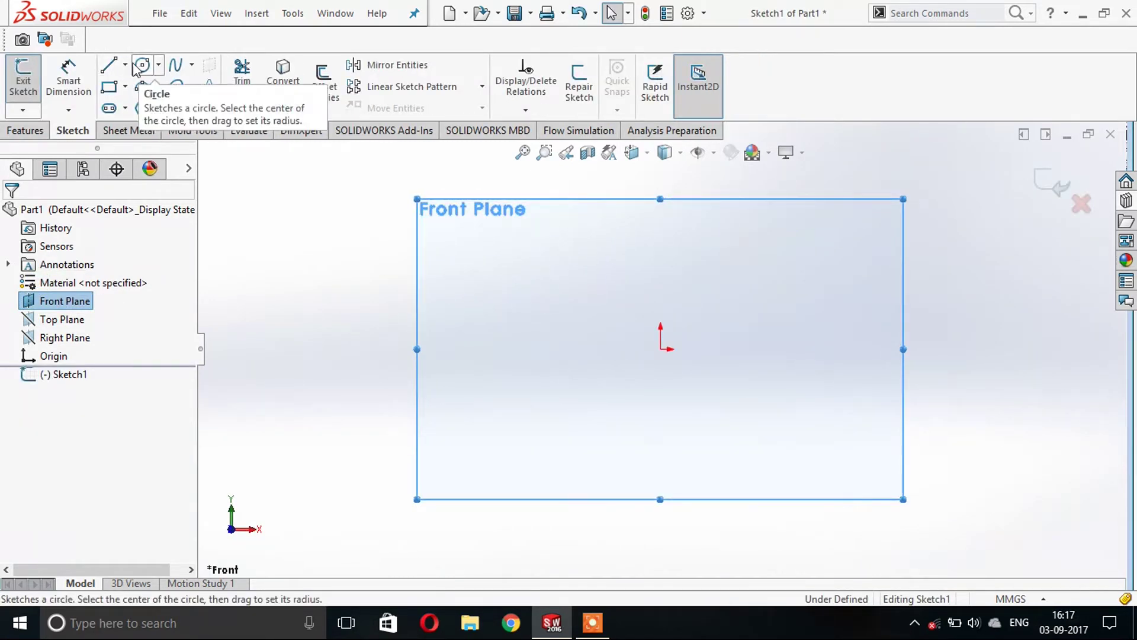
# Step: Draw a vertical midpoint line centred on the origin with a 12.5 mm half-length
pyautogui.click(125, 65)
pyautogui.click(142, 127)
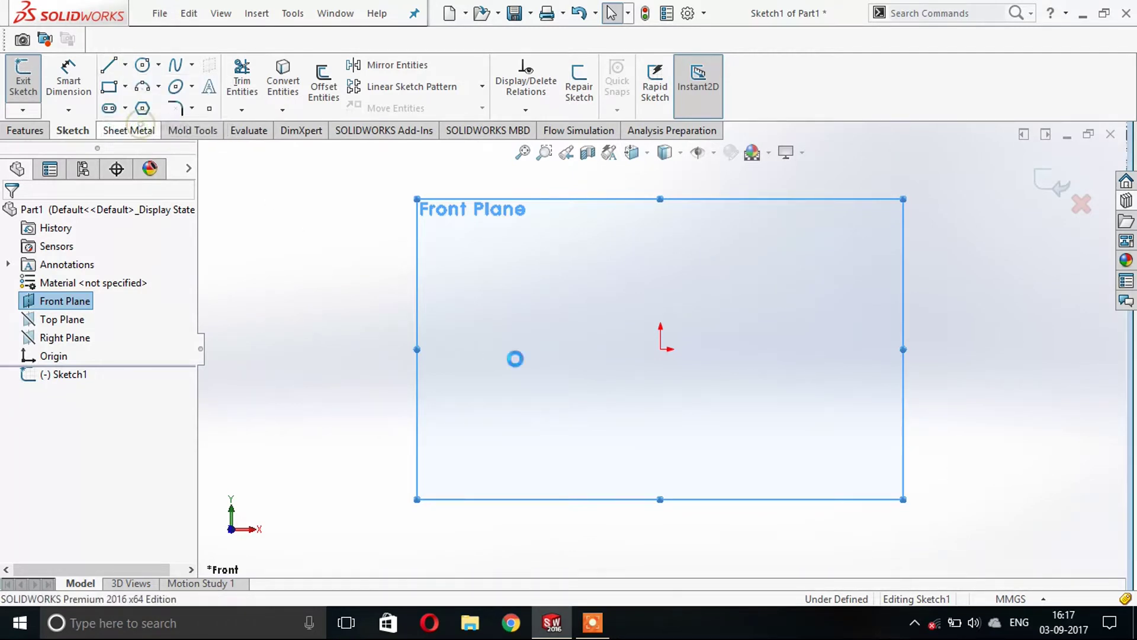
pyautogui.click(661, 349)
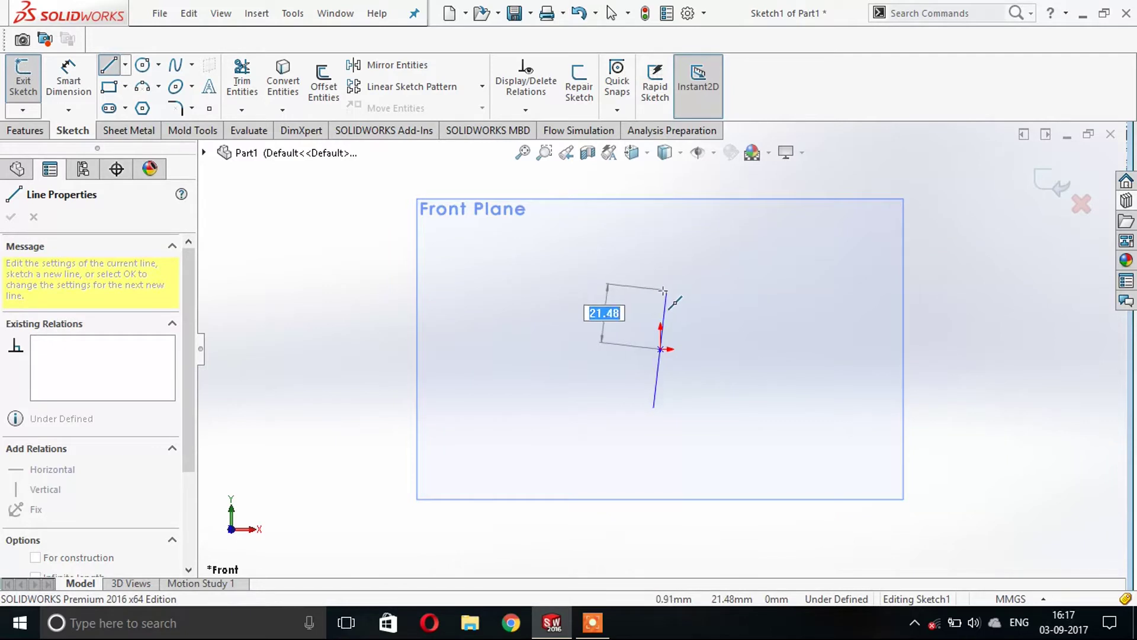
pyautogui.press('Return')
pyautogui.press('Escape')
pyautogui.scroll(-2, 741, 368)
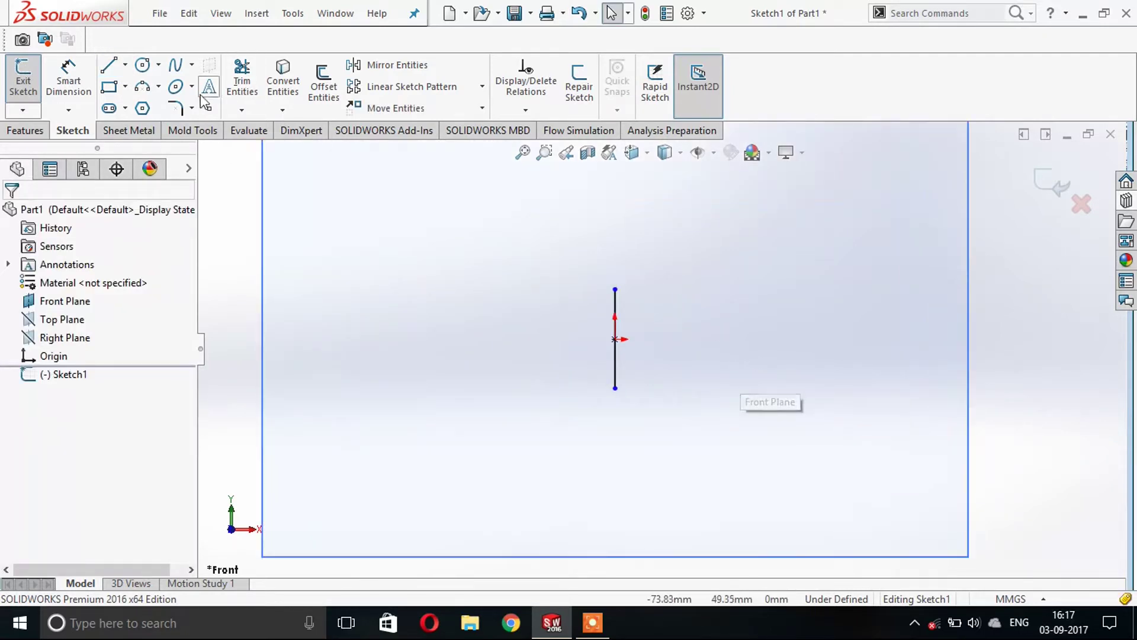
pyautogui.scroll(2, 659, 348)
# Step: Draw a 330-long top line from the vertical line's top end
pyautogui.click(108, 66)
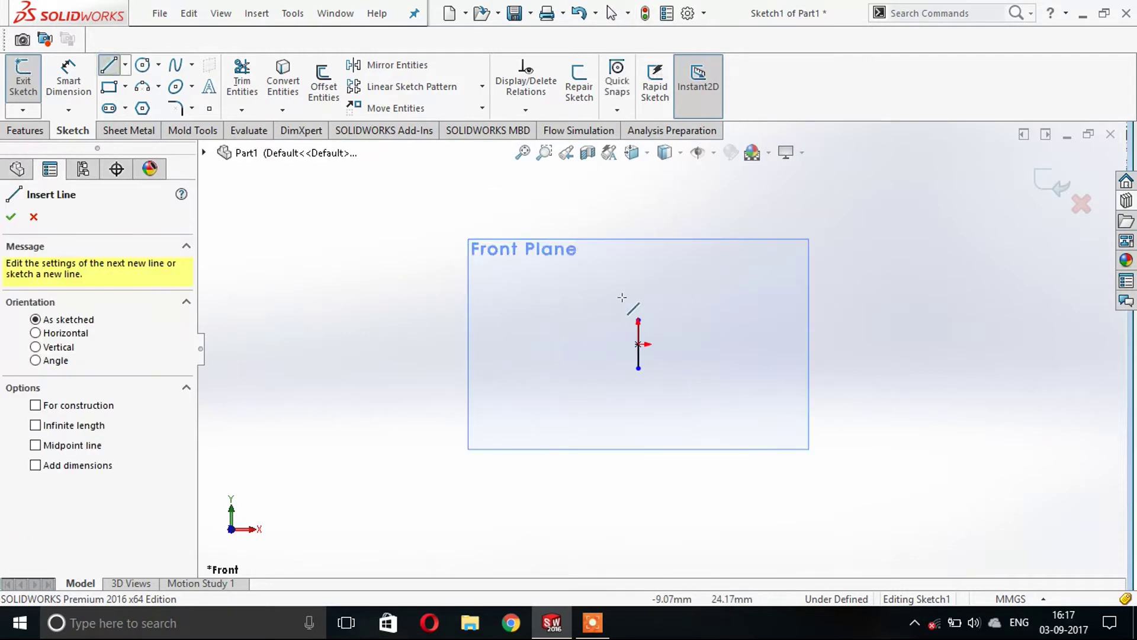
pyautogui.click(638, 320)
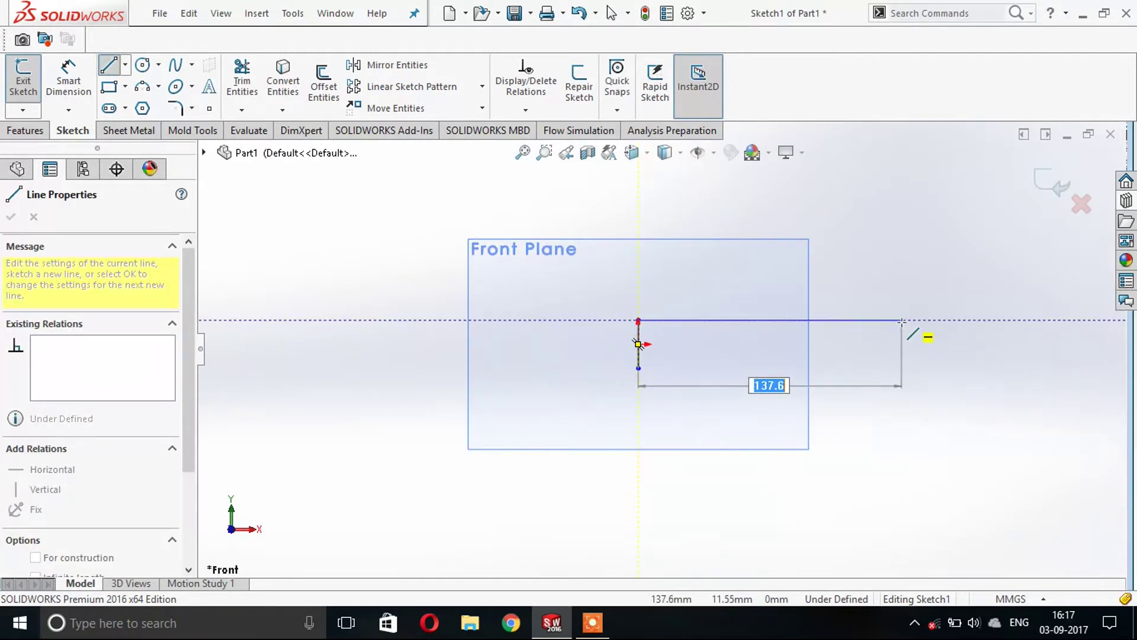
pyautogui.press('Return')
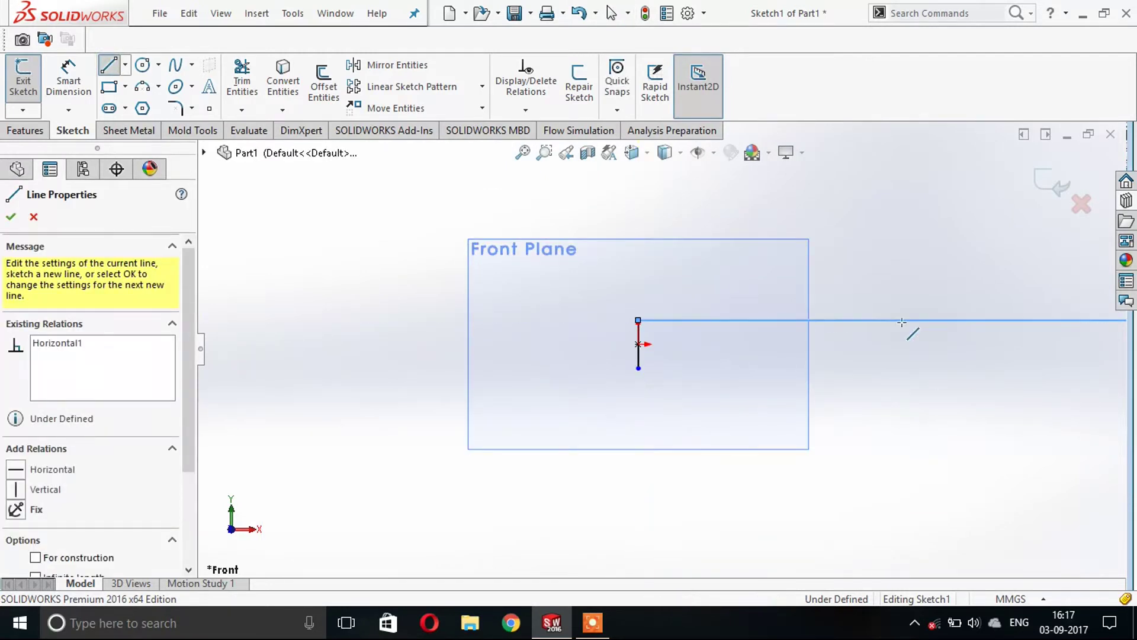
pyautogui.press('Escape')
pyautogui.scroll(2, 972, 320)
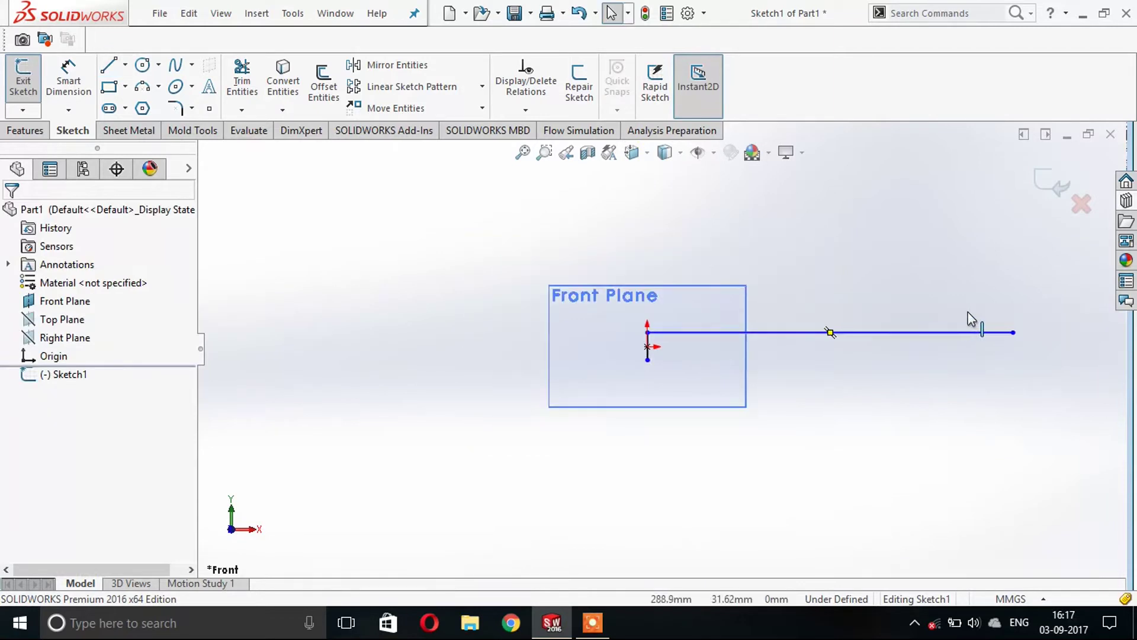
# Step: Draw the right and bottom lines to close the long rectangle
pyautogui.click(111, 65)
pyautogui.click(1013, 333)
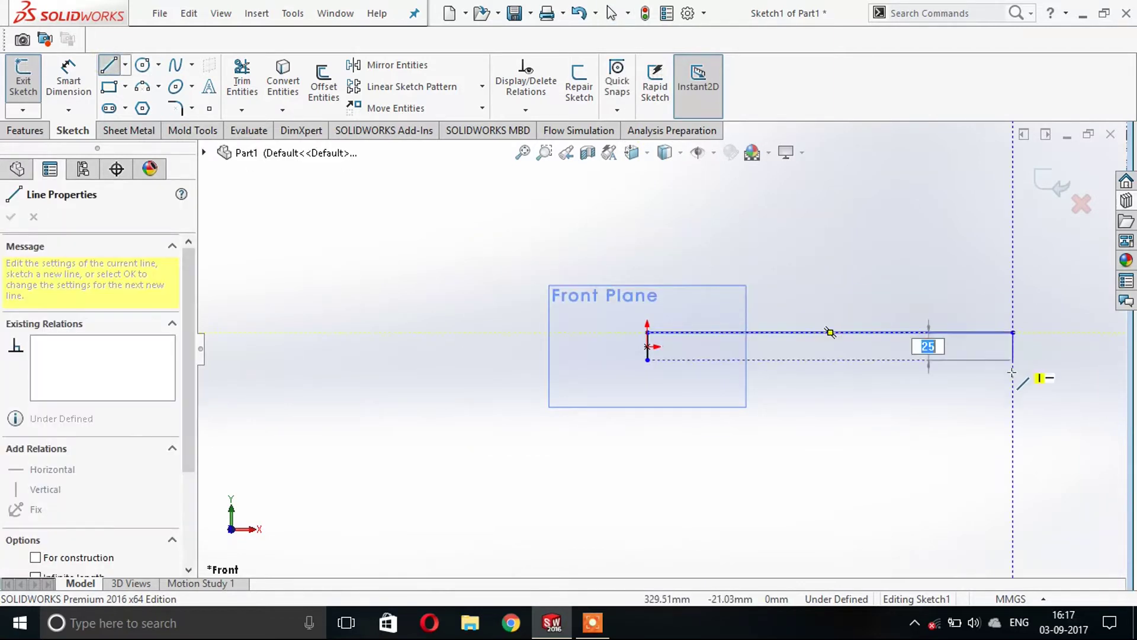
pyautogui.click(648, 360)
pyautogui.press('Escape')
pyautogui.scroll(2, 730, 383)
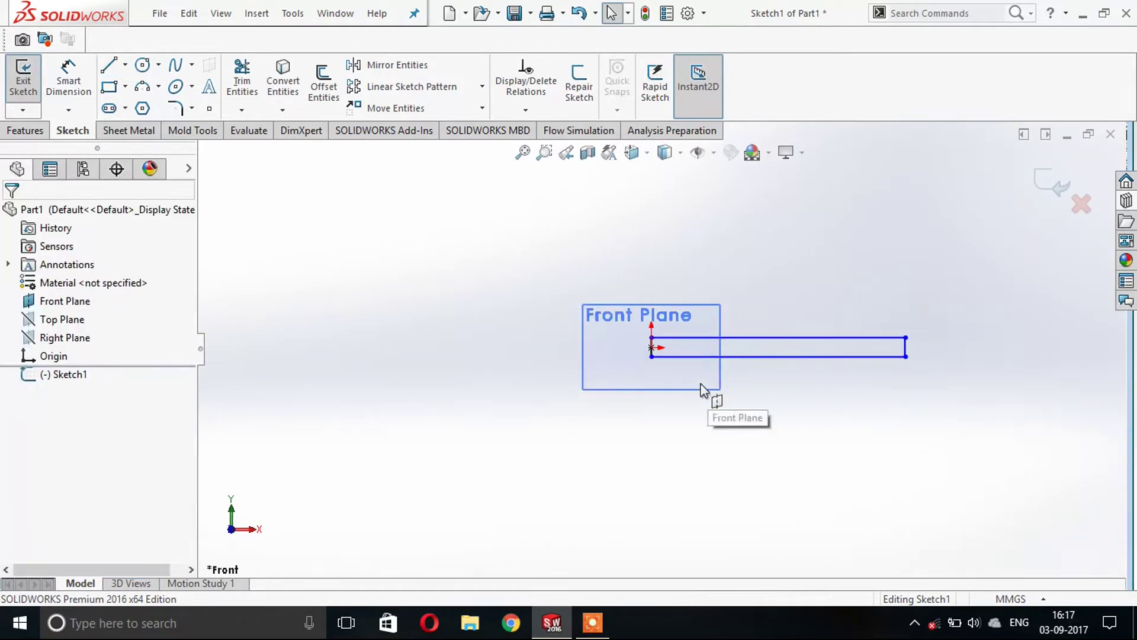
# Step: Resize the Front Plane outline to enclose the rectangle sketch
pyautogui.click(718, 389)
pyautogui.moveTo(720, 390); pyautogui.dragTo(1059, 469)
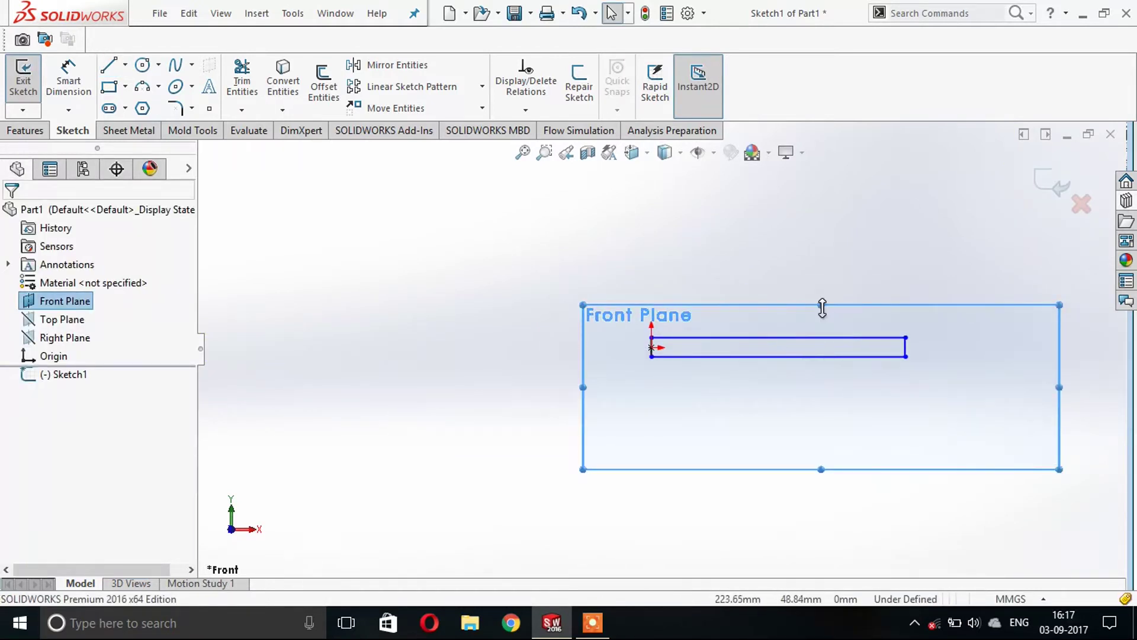
pyautogui.moveTo(819, 305); pyautogui.dragTo(807, 225)
pyautogui.scroll(-2, 977, 361)
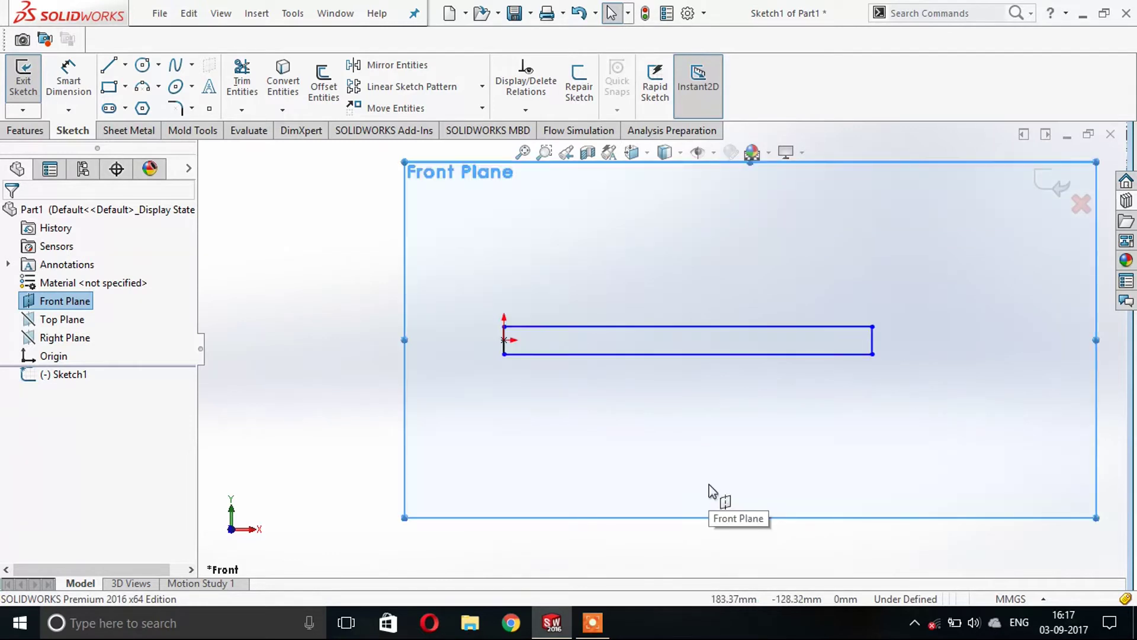
pyautogui.scroll(-4, 743, 249)
pyautogui.click(69, 80)
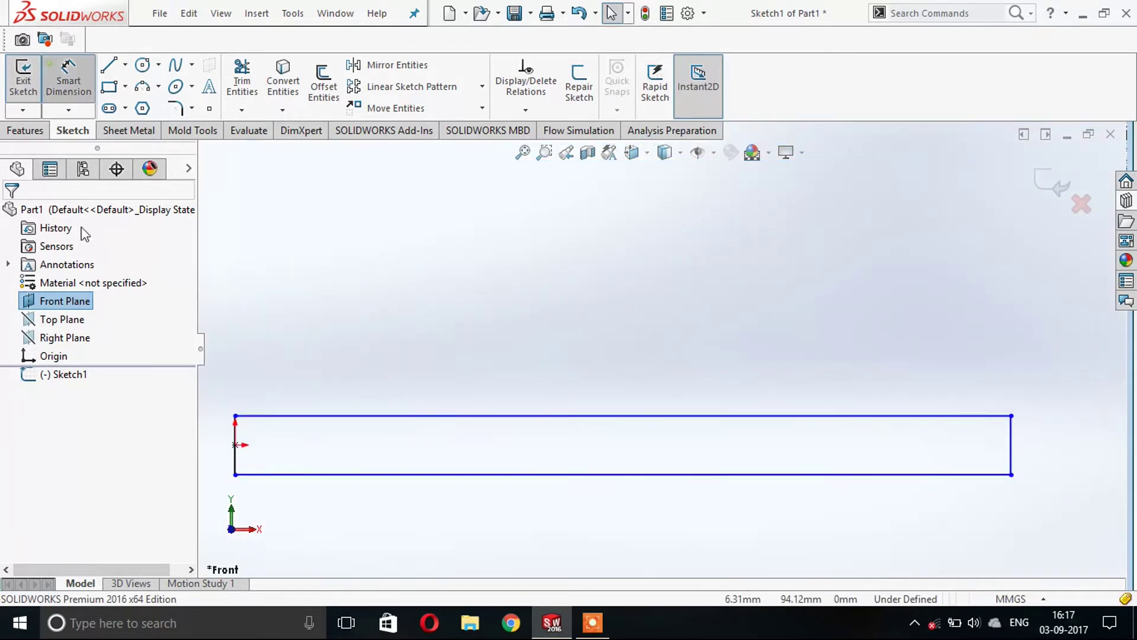
# Step: Dimension the rectangle's left edge to 25 mm and its top edge to 330 mm
pyautogui.click(236, 459)
pyautogui.click(221, 456)
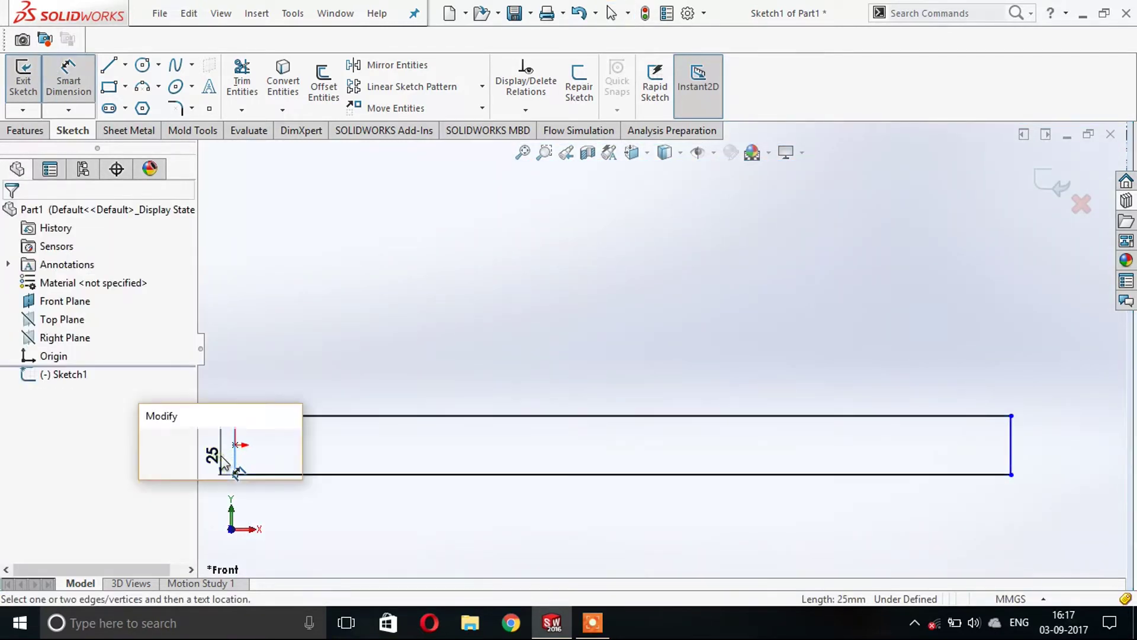
pyautogui.press('Return')
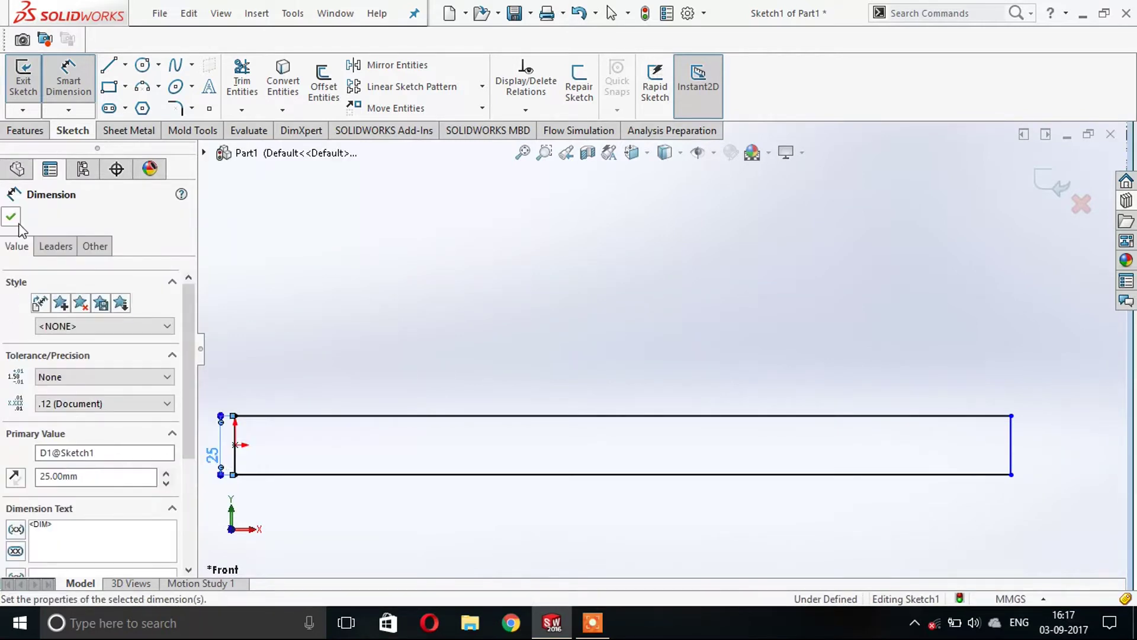
pyautogui.click(11, 216)
pyautogui.click(65, 79)
pyautogui.click(495, 415)
pyautogui.click(495, 353)
pyautogui.click(424, 341)
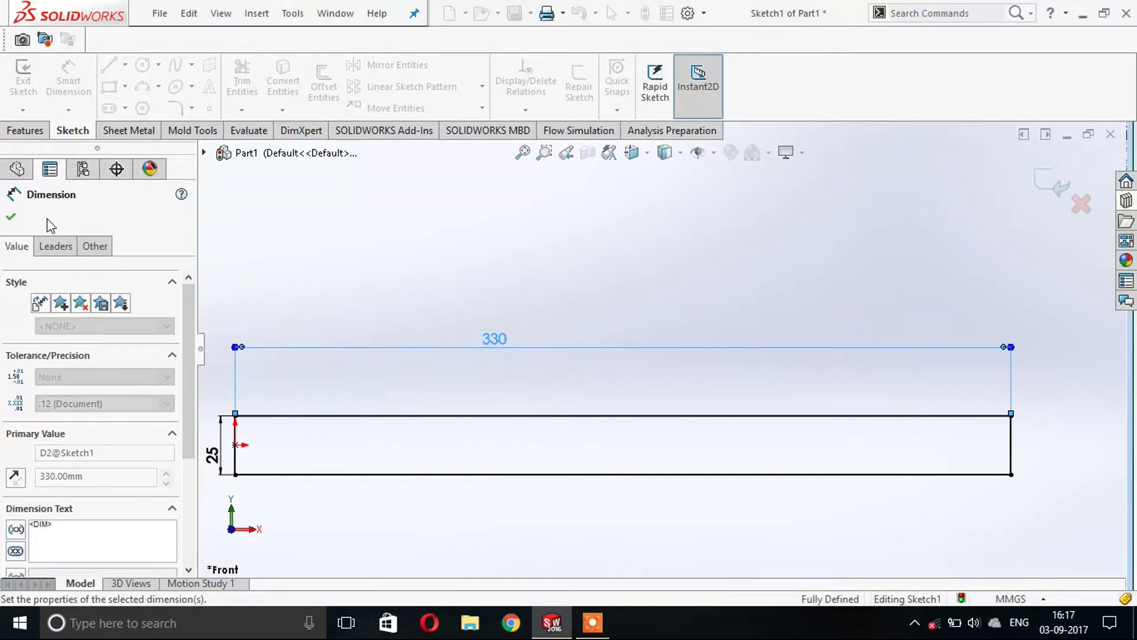
pyautogui.click(17, 216)
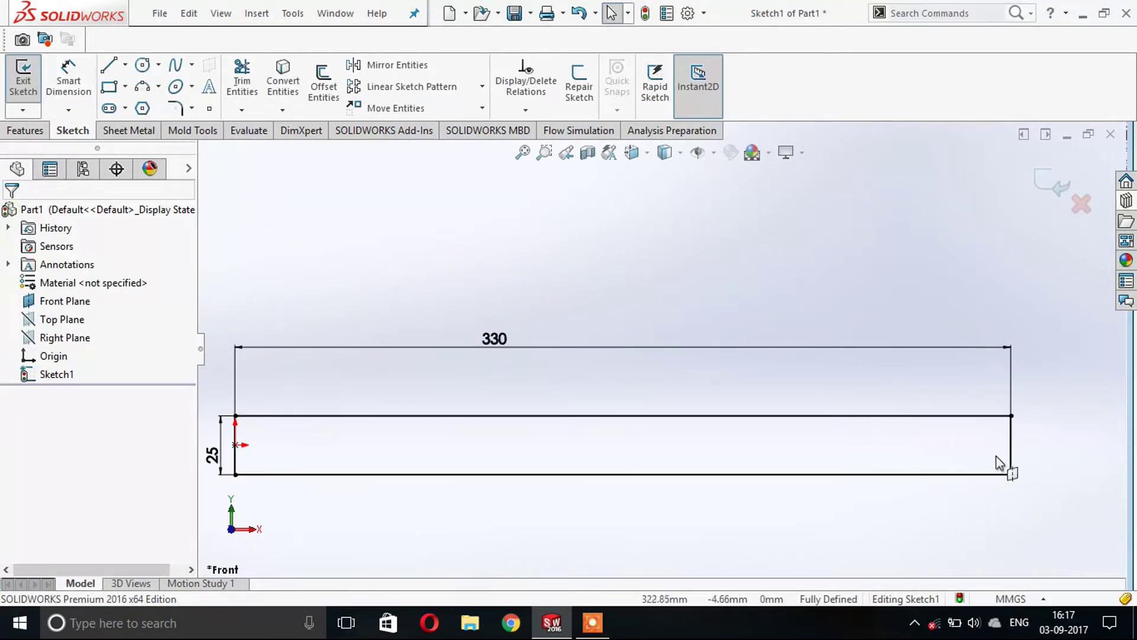
# Step: Delete the rectangle's right end edge
pyautogui.click(1011, 459)
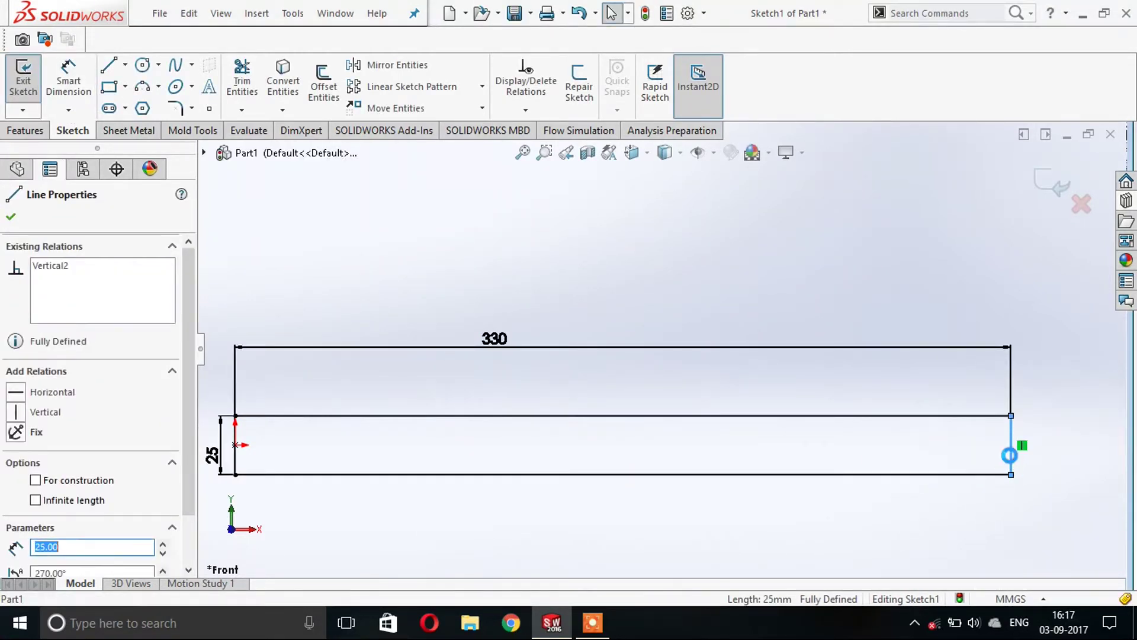
pyautogui.press('Delete')
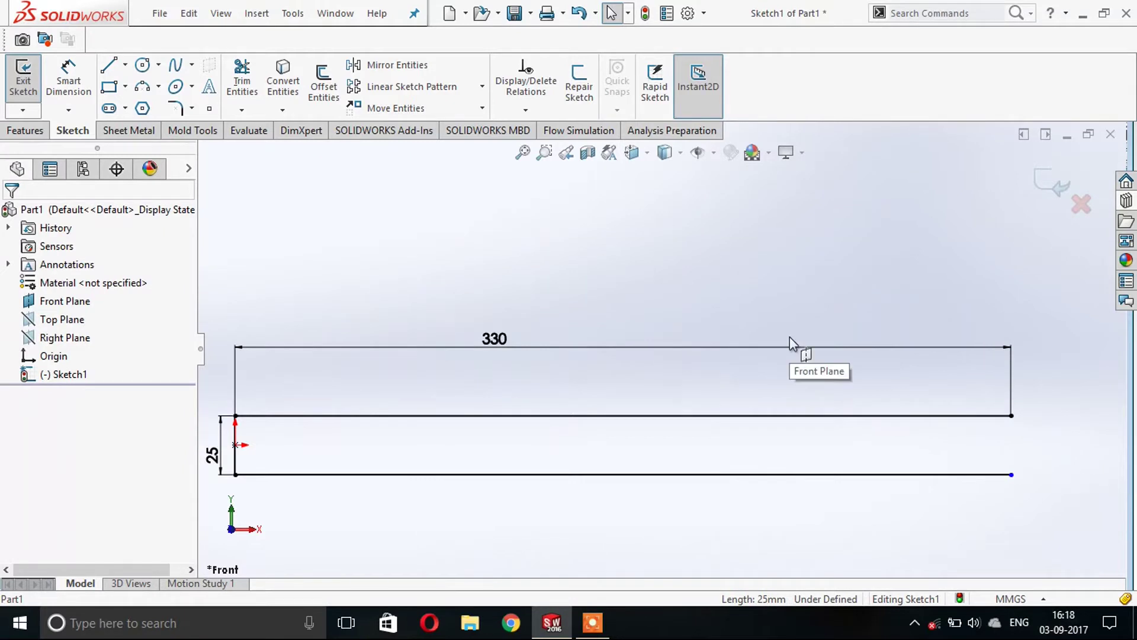
pyautogui.click(158, 87)
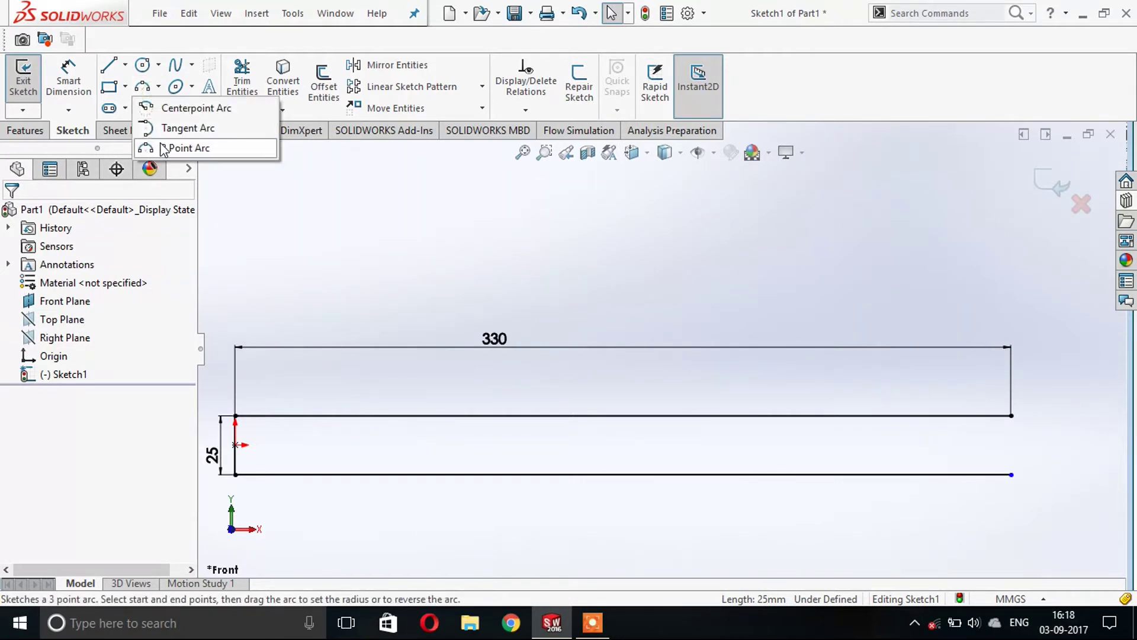
# Step: Draw a three-point arc bowing outward to close the rectangle's right end
pyautogui.click(168, 147)
pyautogui.click(1012, 416)
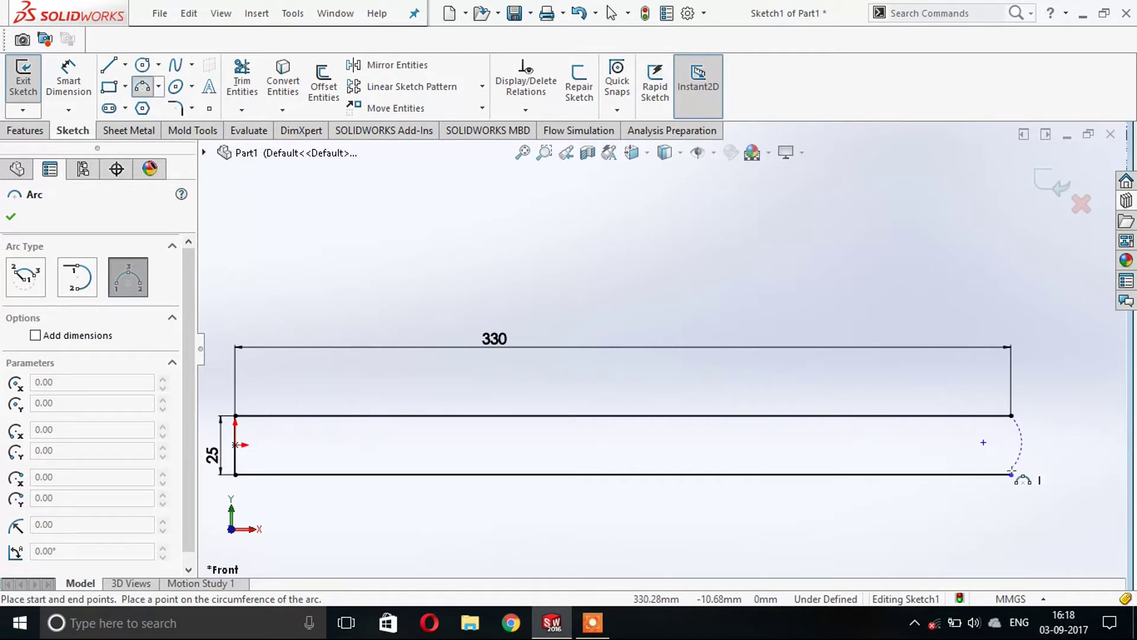
pyautogui.click(1011, 474)
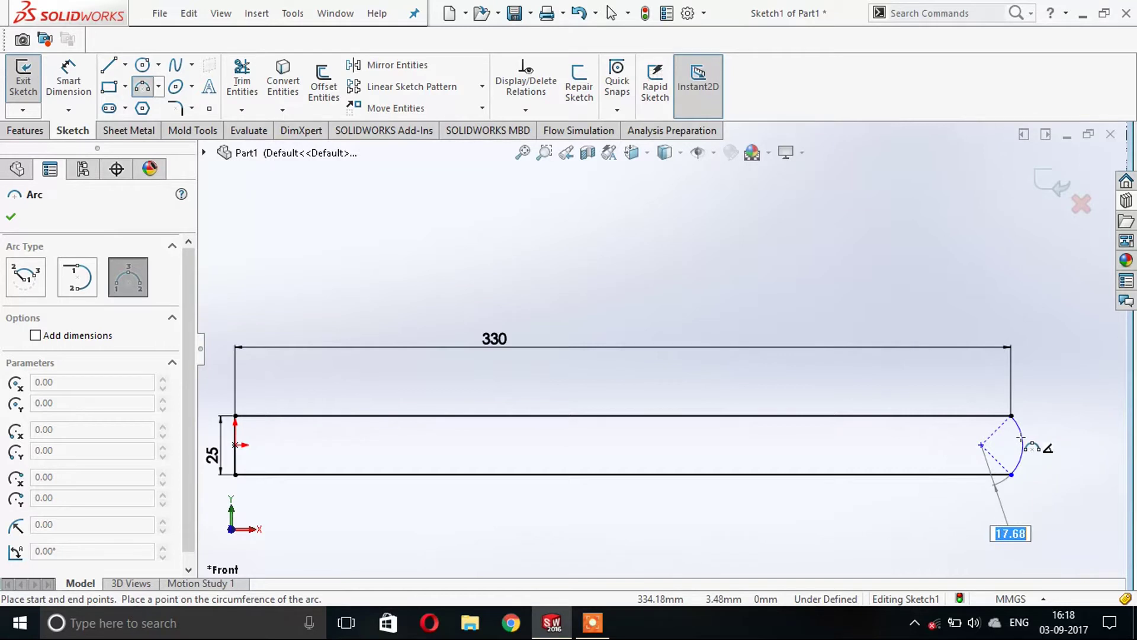
pyautogui.click(1021, 437)
pyautogui.press('Escape')
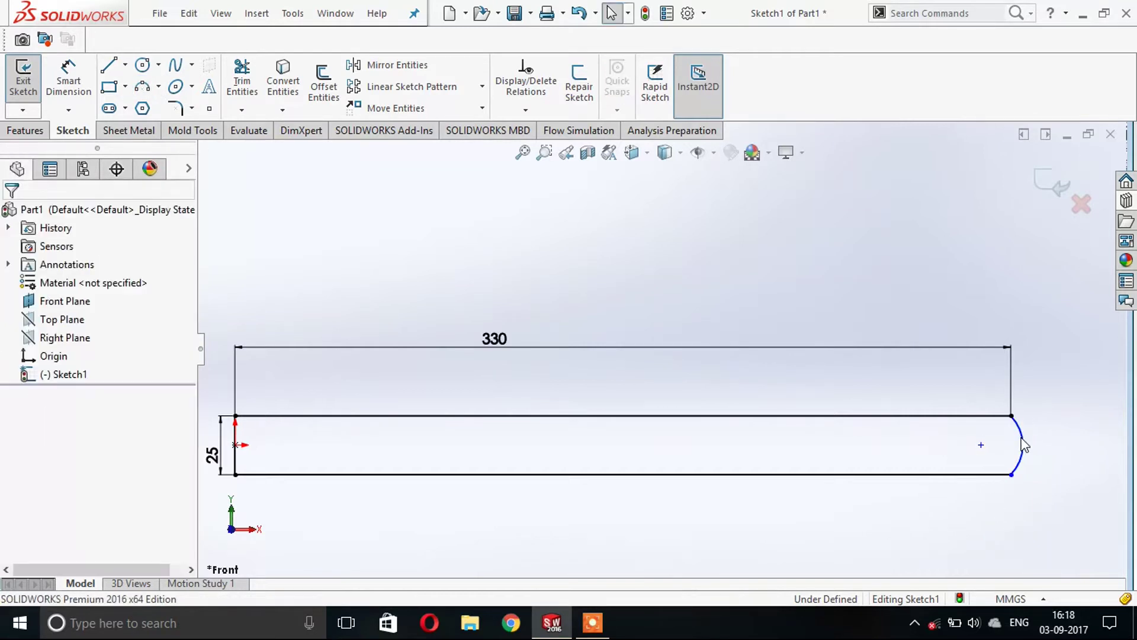
pyautogui.scroll(2, 947, 397)
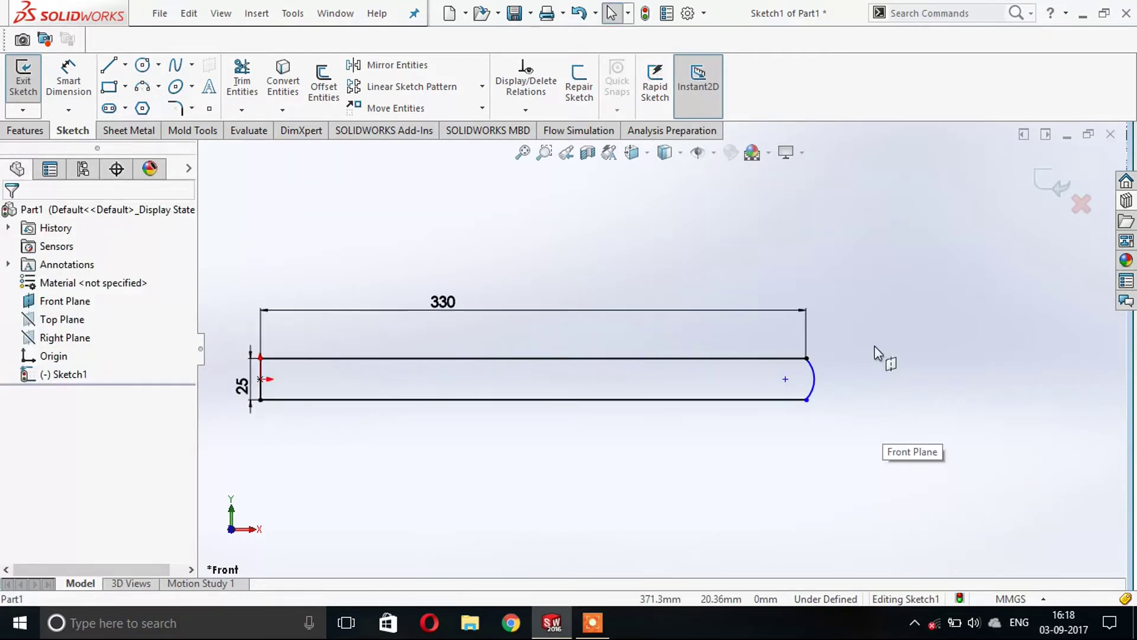
# Step: Add a vertical relation between the arc's two endpoints
pyautogui.click(540, 114)
pyautogui.click(546, 148)
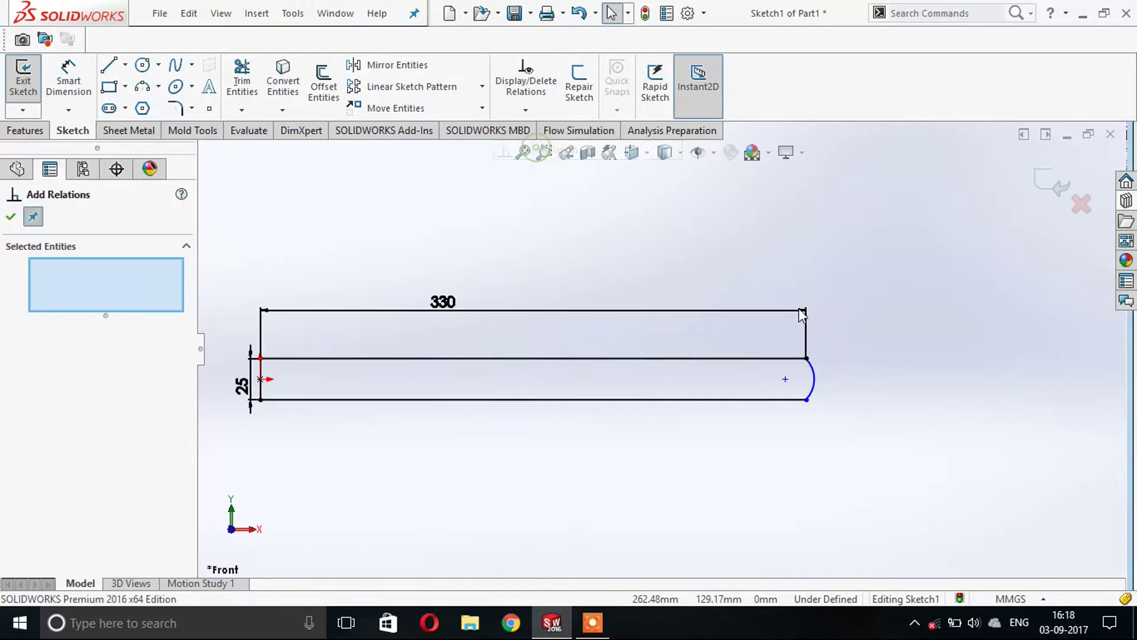
pyautogui.scroll(-2, 835, 308)
pyautogui.click(786, 472)
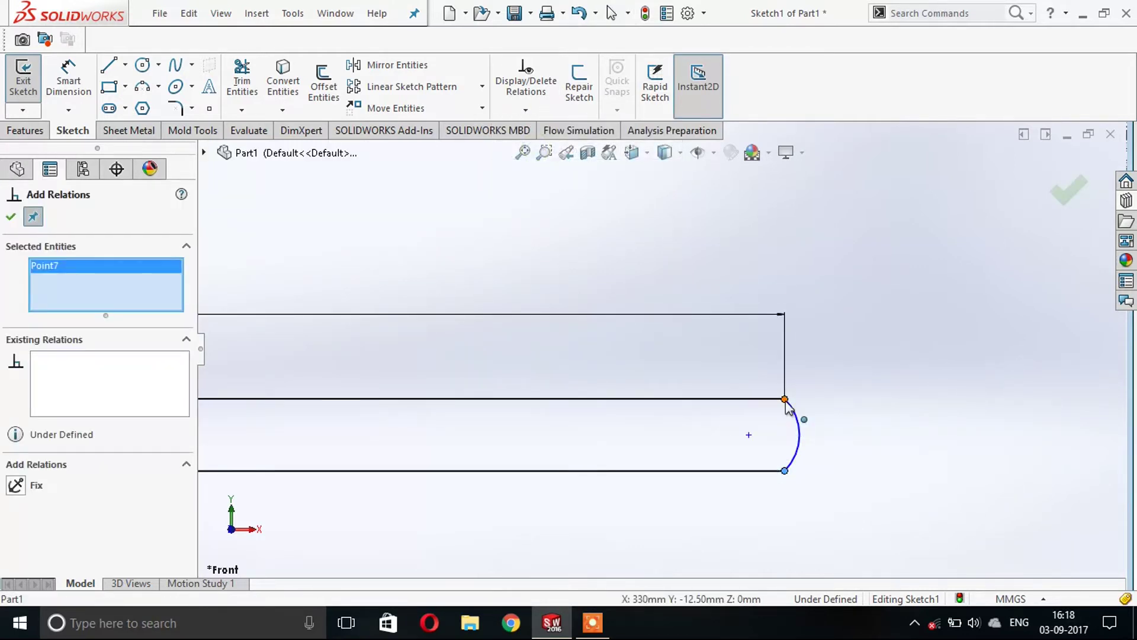
pyautogui.click(785, 399)
pyautogui.click(48, 504)
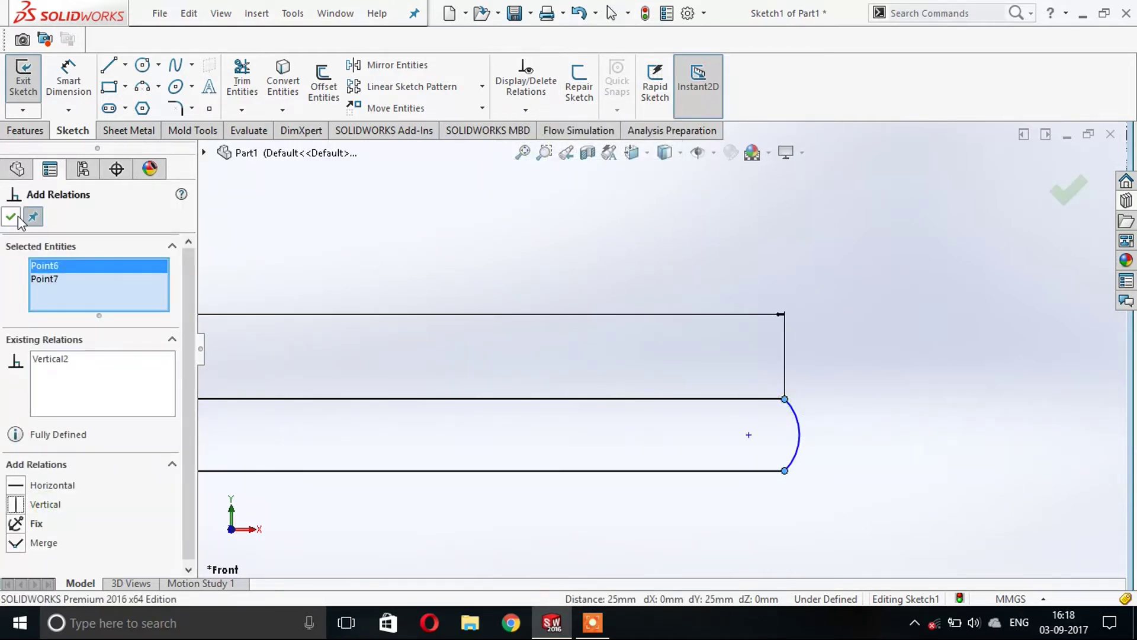
pyautogui.click(11, 217)
# Step: Dimension the end arc's radius at 15 mm, then change it to 20 mm
pyautogui.click(68, 77)
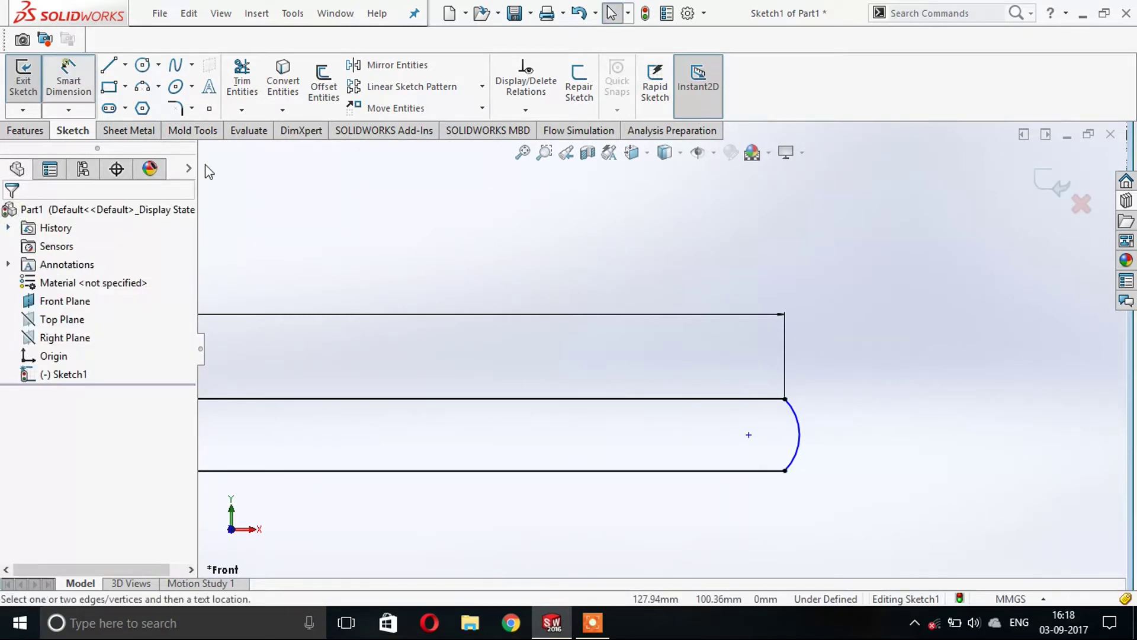
pyautogui.click(805, 432)
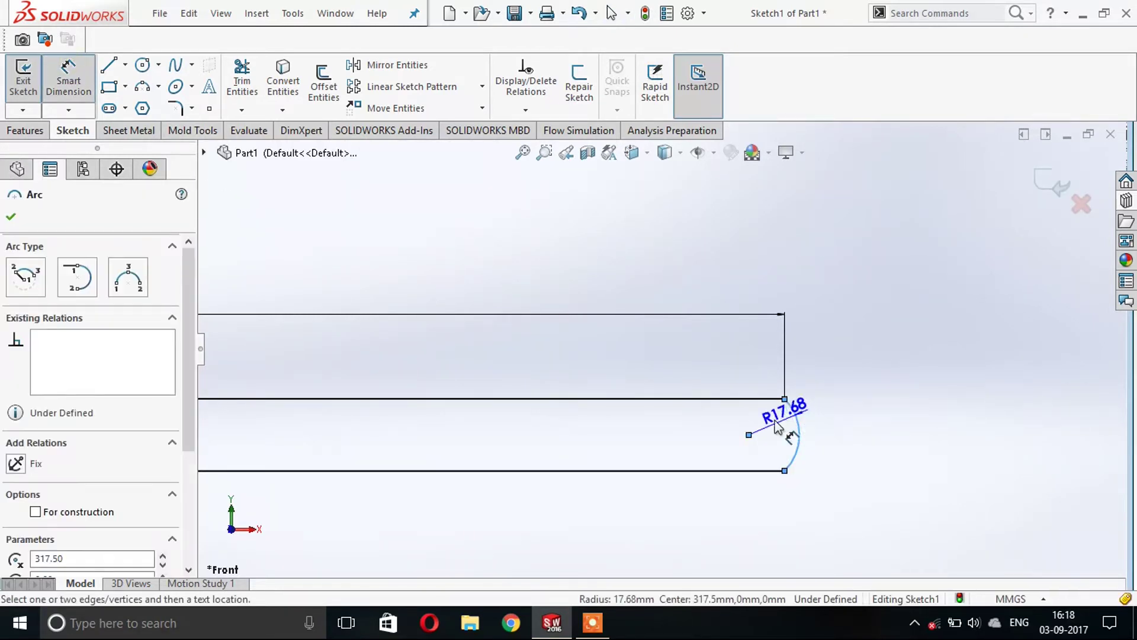
pyautogui.click(999, 399)
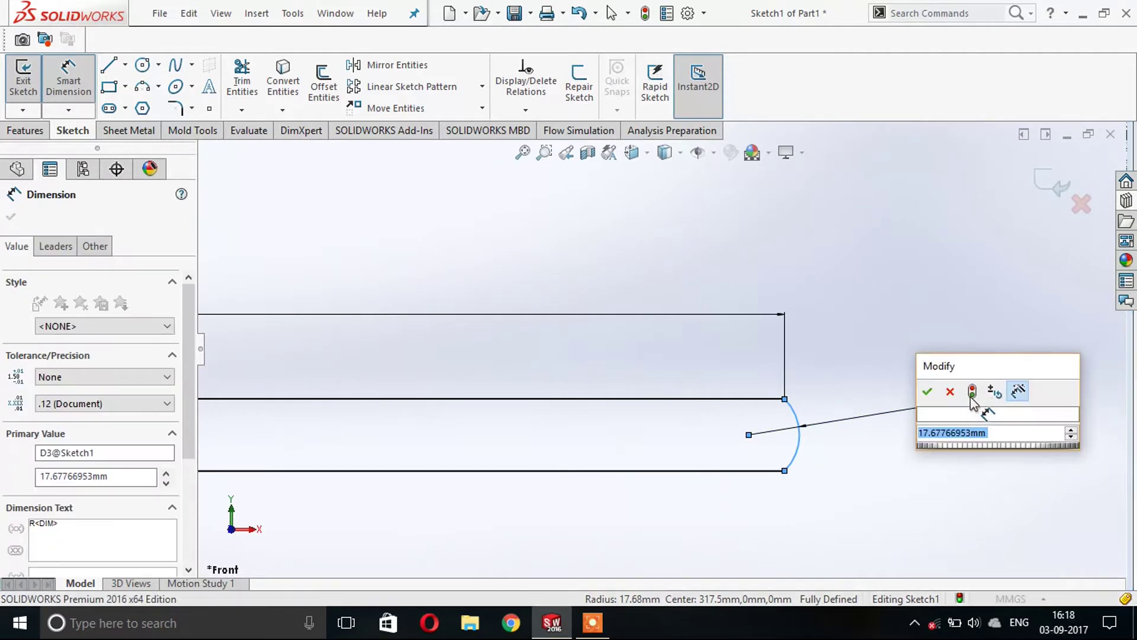
pyautogui.write('15')
pyautogui.press('Return')
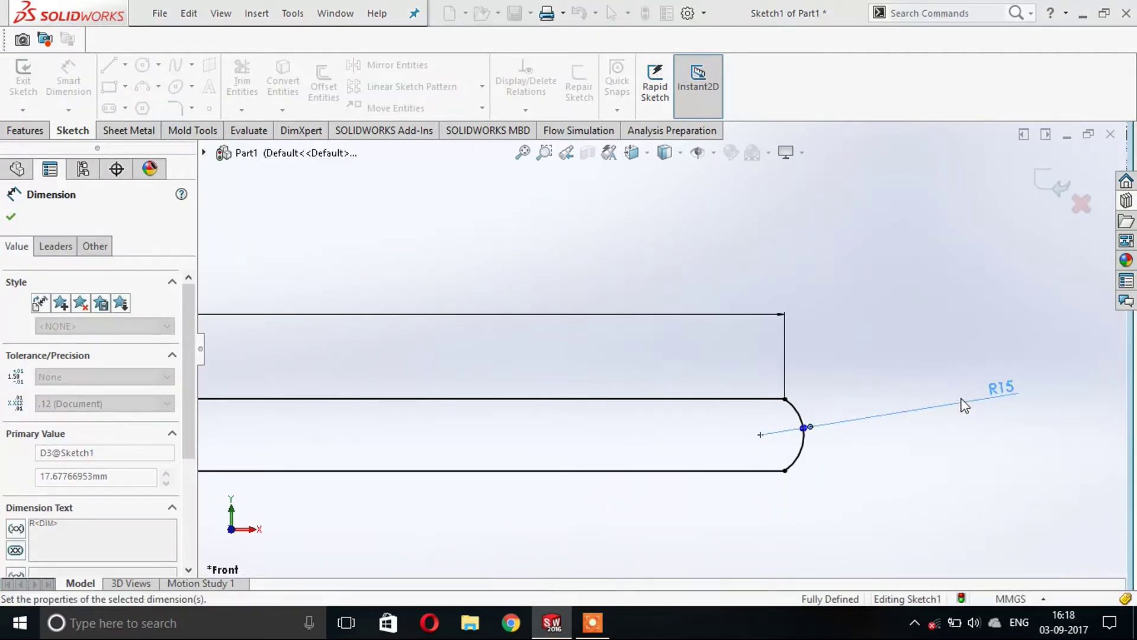
pyautogui.click(1001, 387)
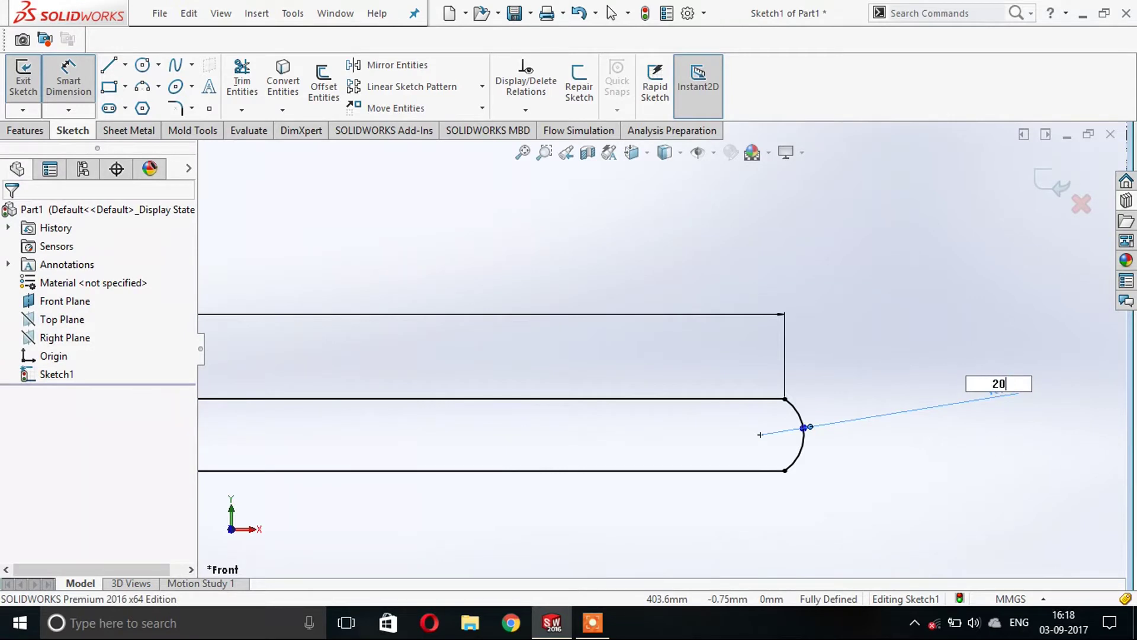
pyautogui.press('Return')
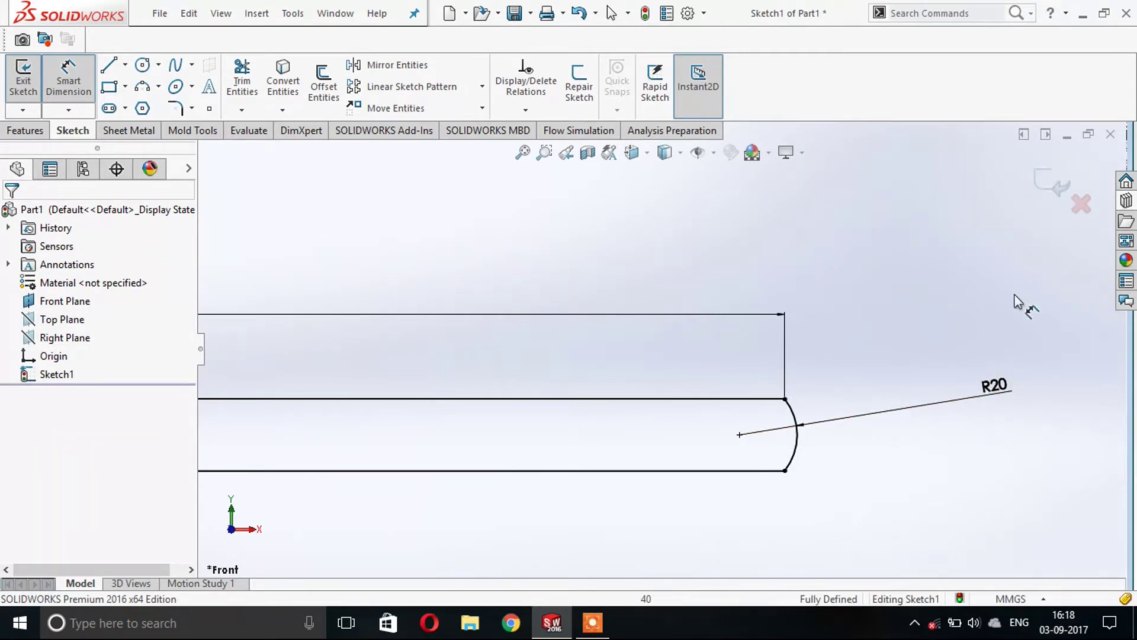
pyautogui.press('f')
pyautogui.click(26, 131)
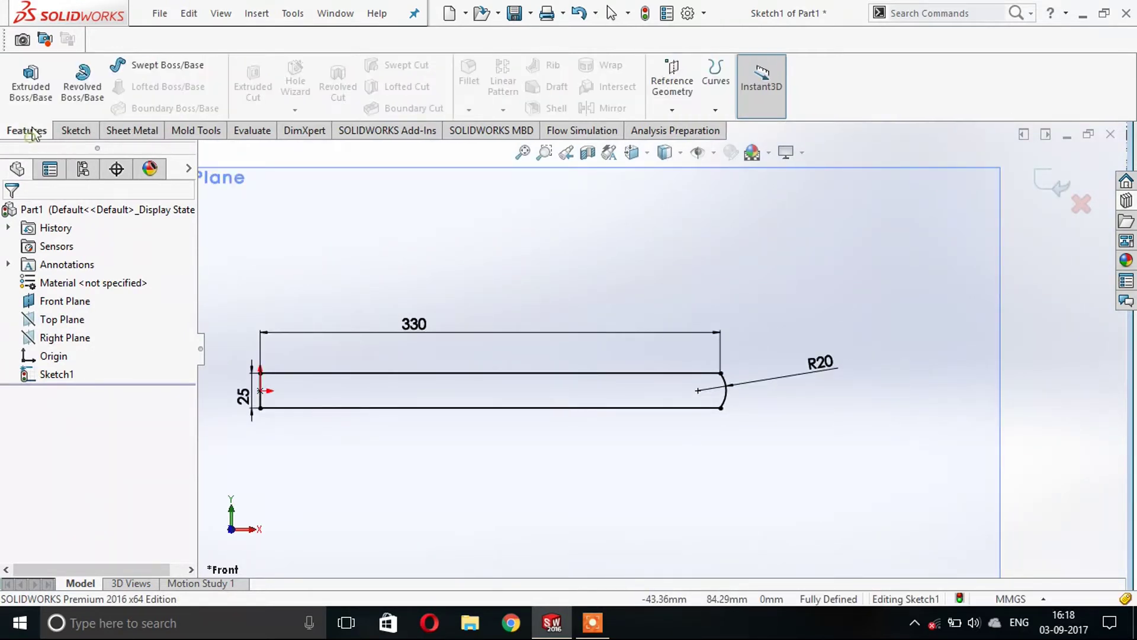
pyautogui.click(49, 99)
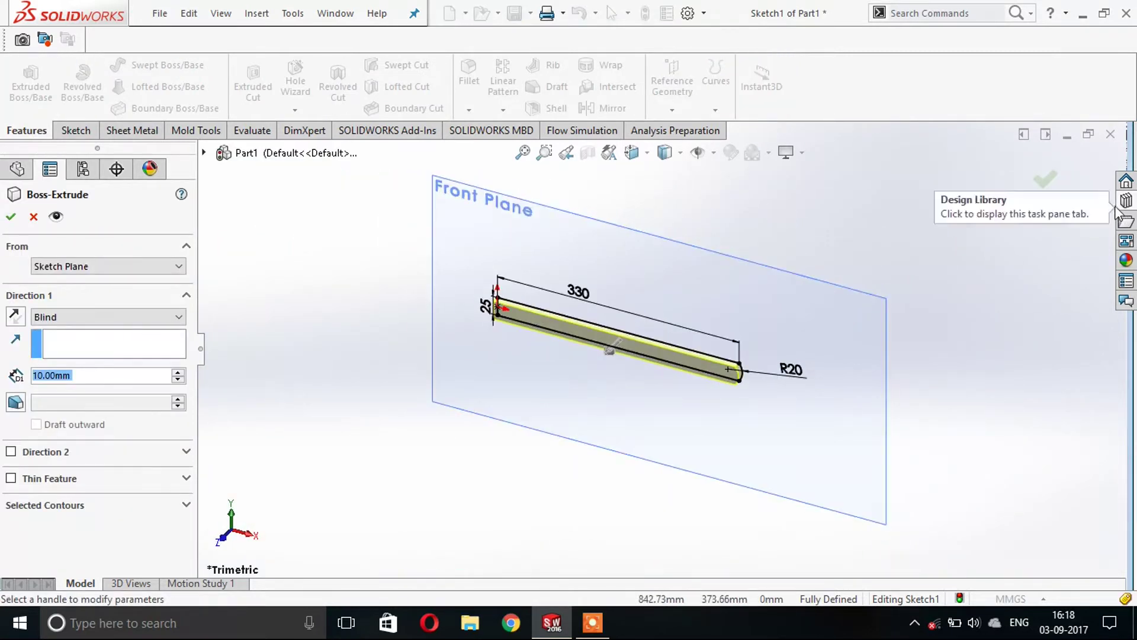
pyautogui.click(1080, 202)
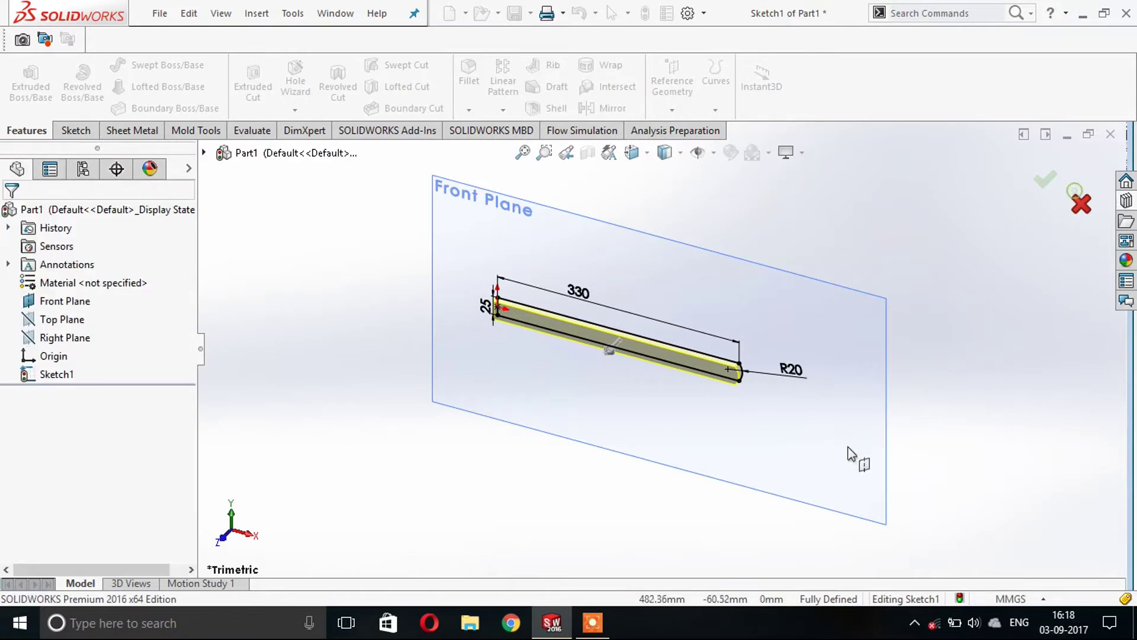
pyautogui.scroll(-3, 735, 380)
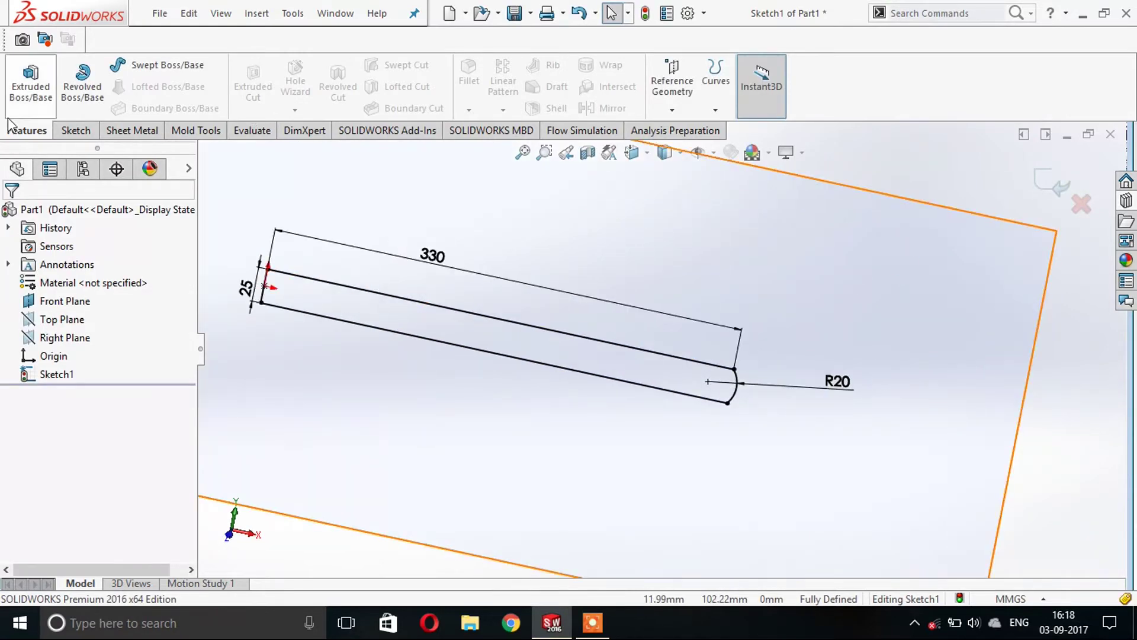
pyautogui.click(76, 131)
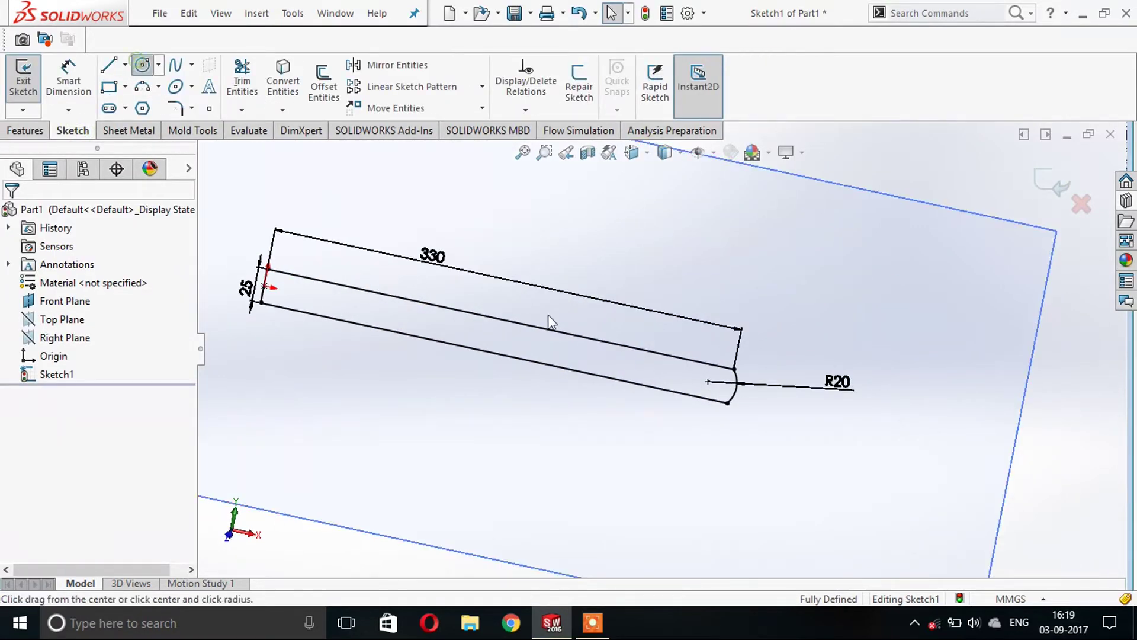
# Step: Draw a small hole circle inside the ruler's rounded end
pyautogui.scroll(-3, 468, 283)
pyautogui.scroll(-3, 827, 430)
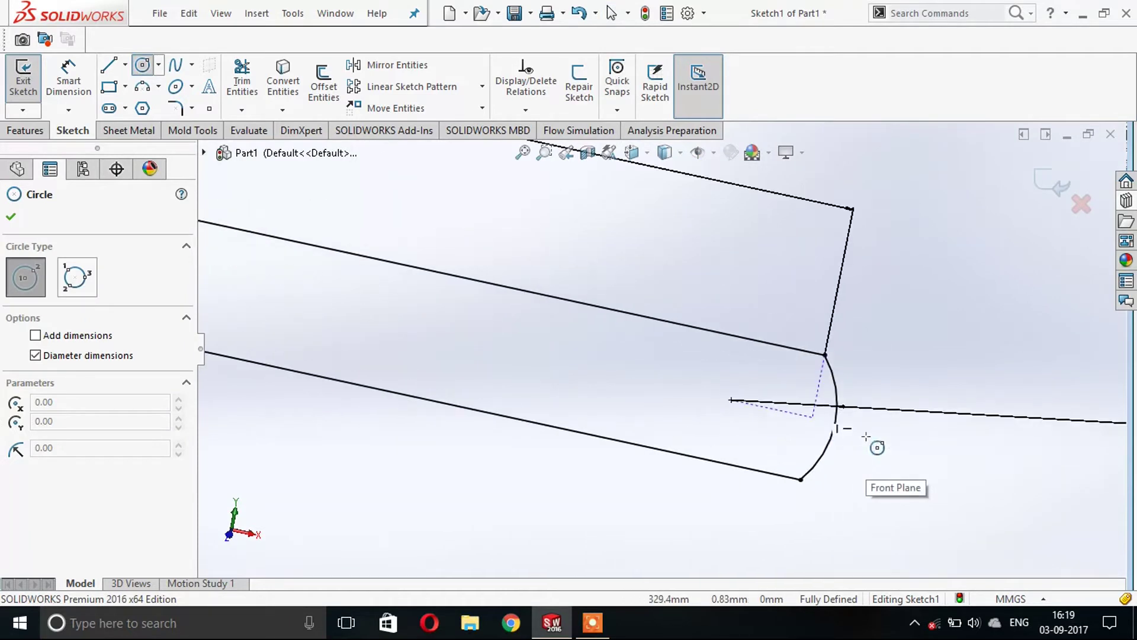
pyautogui.click(793, 413)
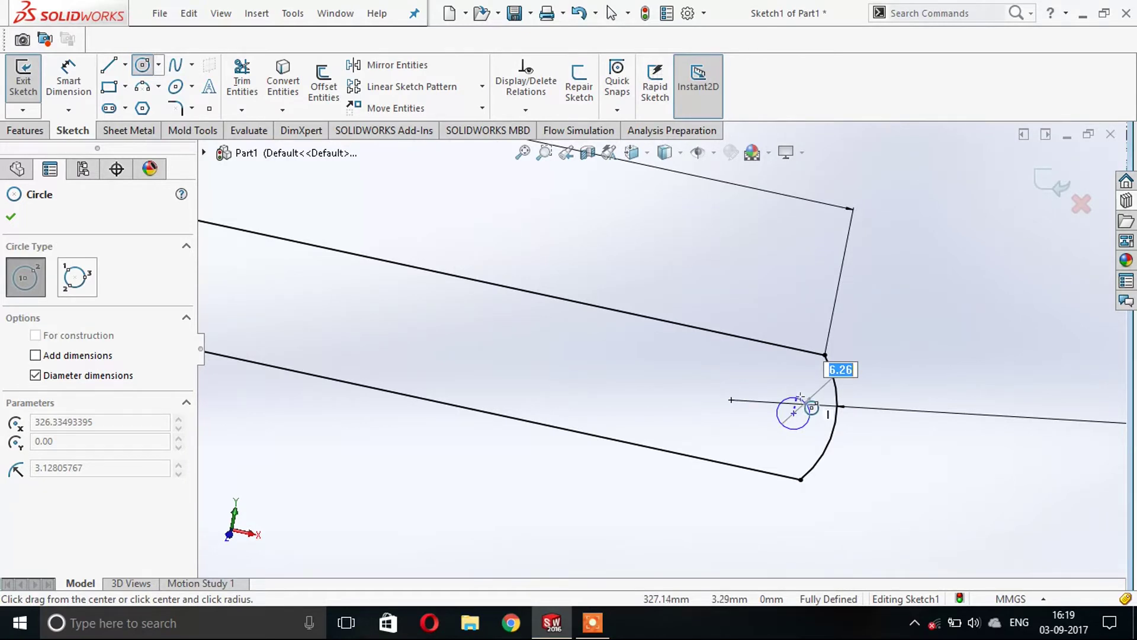
pyautogui.press('Return')
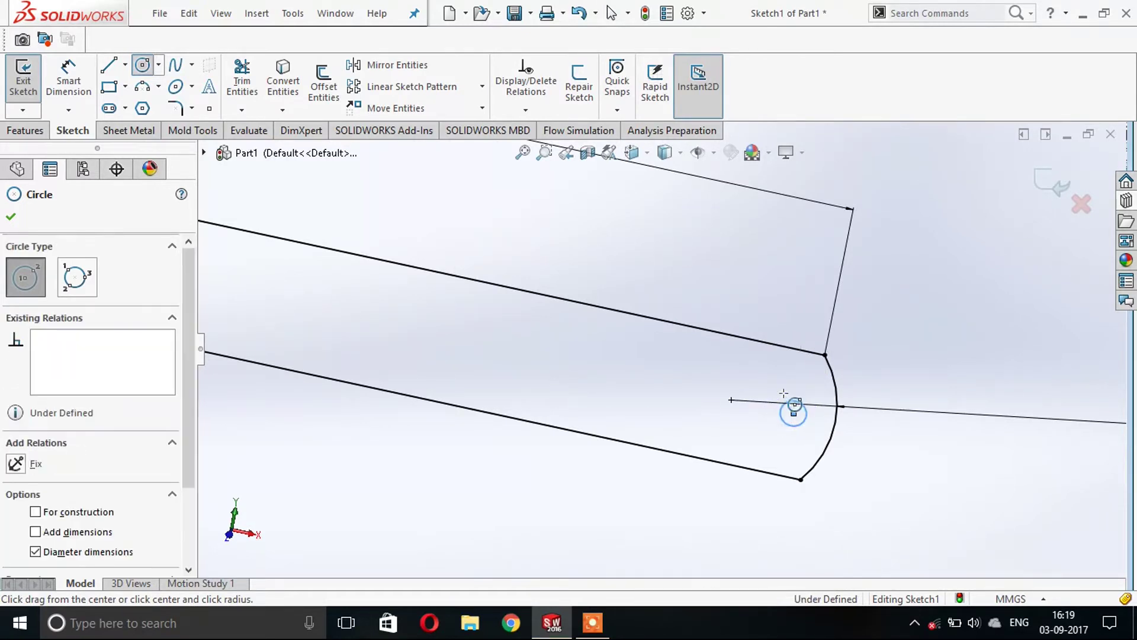
pyautogui.press('Escape')
# Step: Dimension the circle centre 4 mm from the arc's upper endpoint
pyautogui.click(70, 90)
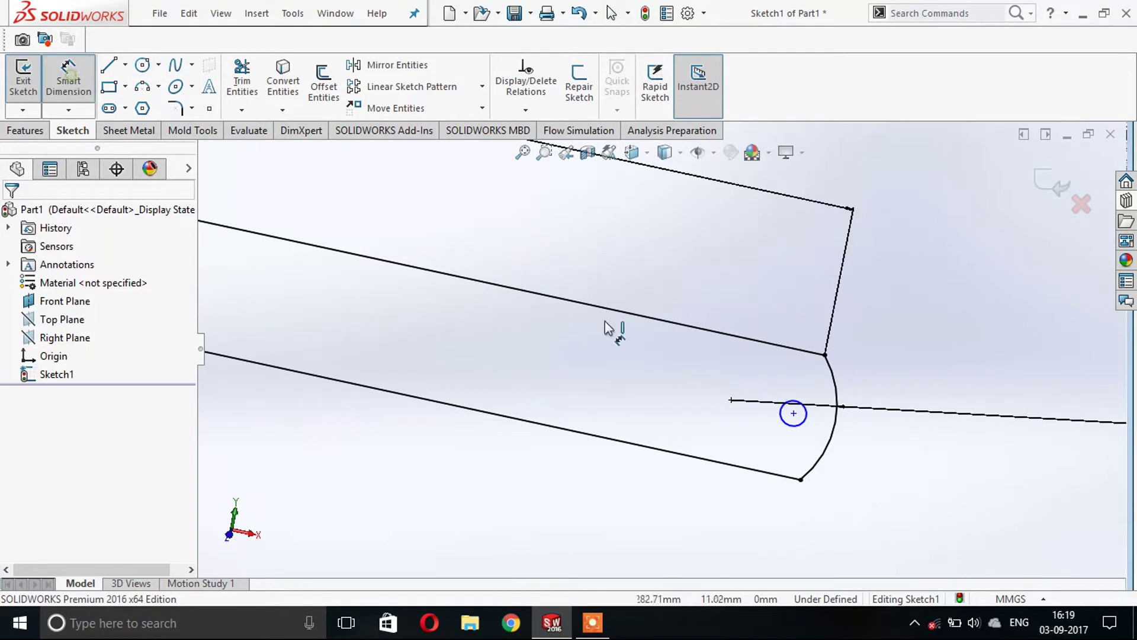
pyautogui.click(794, 413)
pyautogui.click(825, 354)
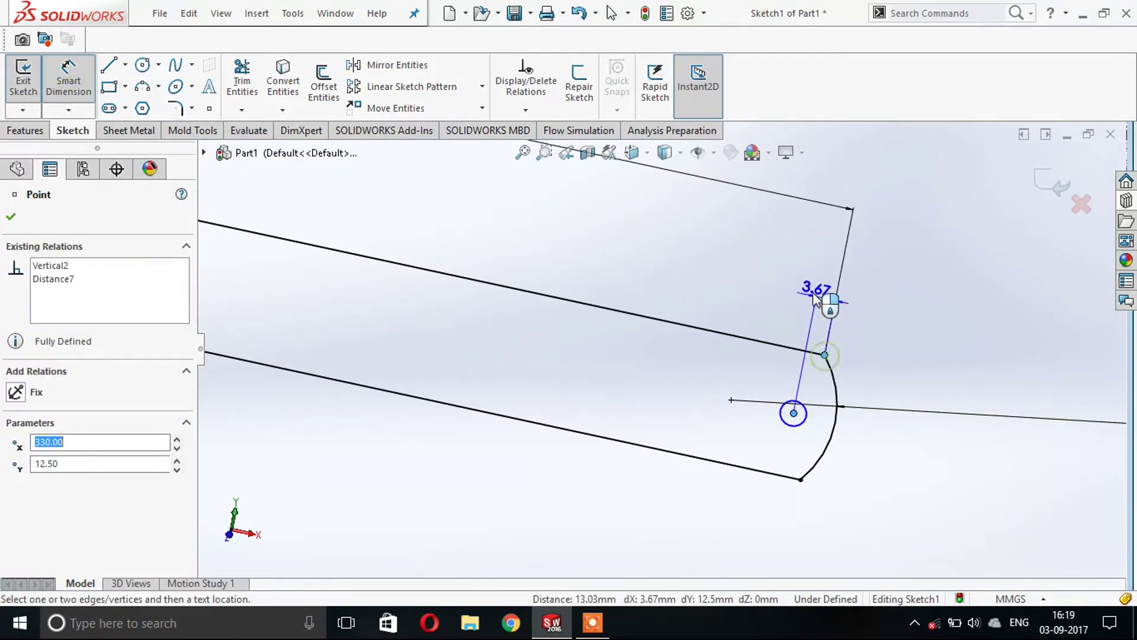
pyautogui.click(848, 254)
pyautogui.write('4')
pyautogui.press('Return')
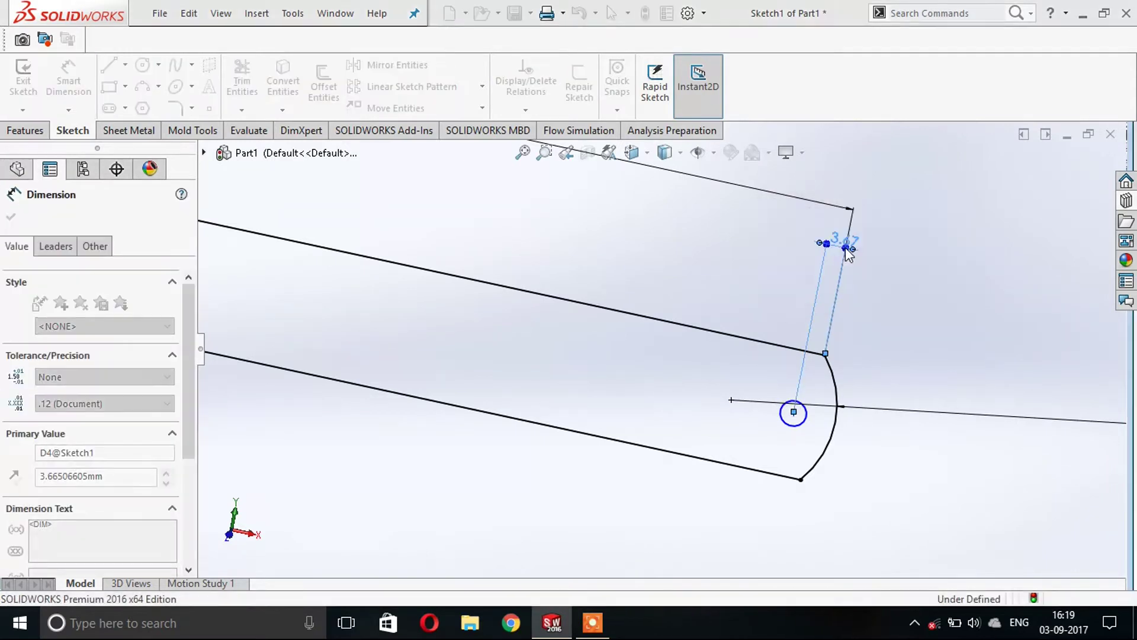
# Step: Dimension the hole circle to a 5 mm diameter
pyautogui.click(804, 418)
pyautogui.click(906, 332)
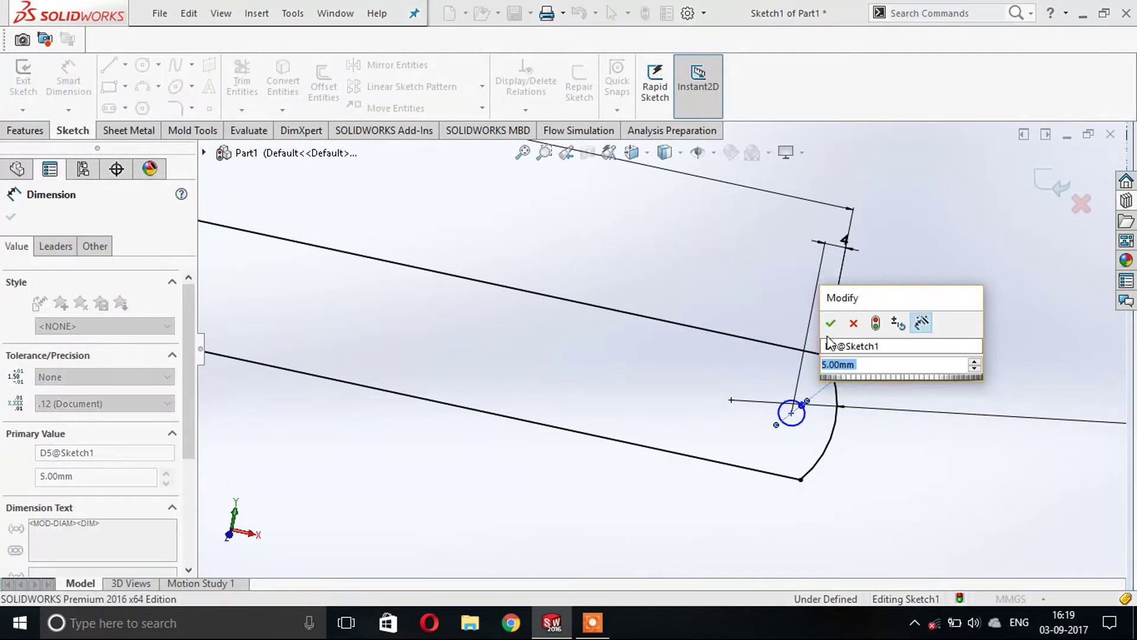
pyautogui.press('Return')
pyautogui.scroll(3, 710, 360)
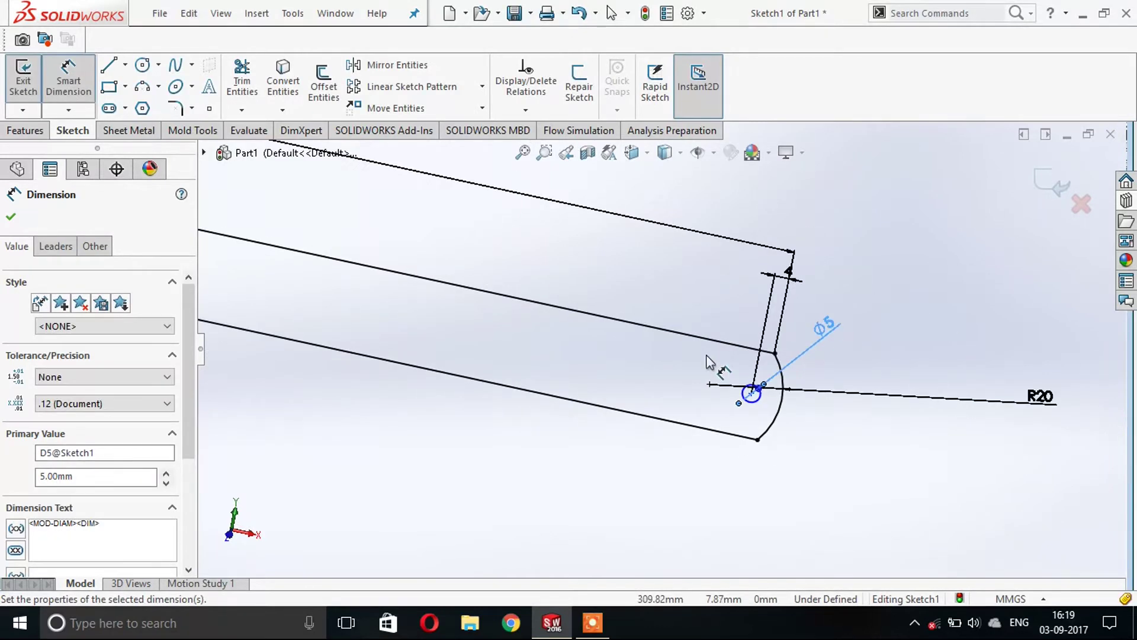
pyautogui.press('Escape')
pyautogui.scroll(2, 494, 277)
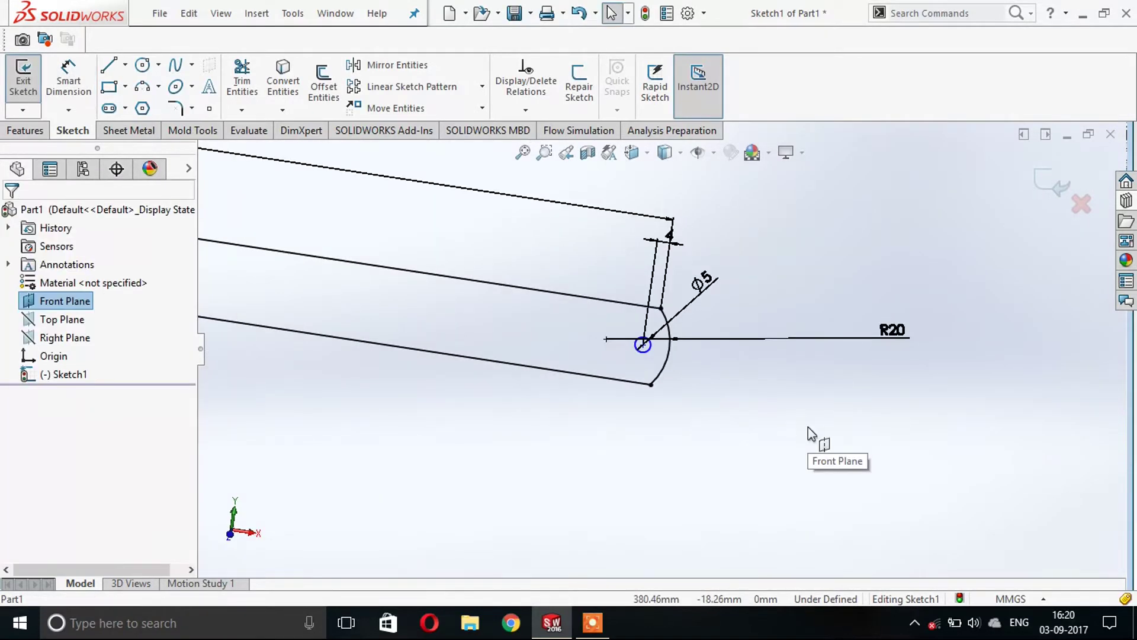
# Step: Add a horizontal relation between the circle centre and the origin
pyautogui.click(551, 108)
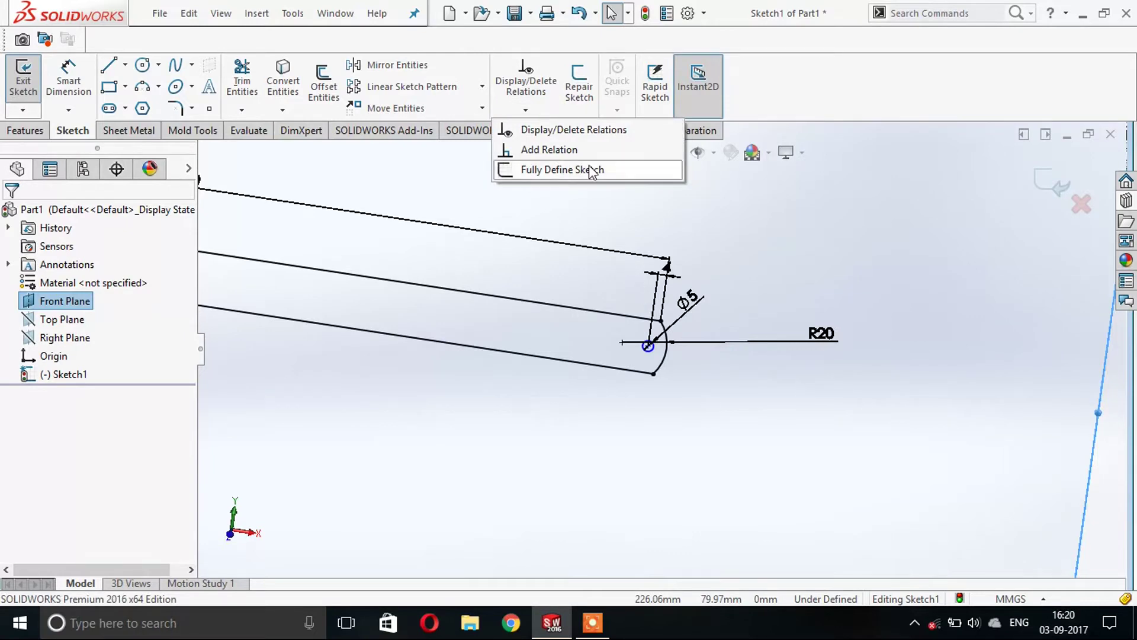
pyautogui.click(570, 150)
pyautogui.scroll(-1, 657, 355)
pyautogui.scroll(-2, 664, 370)
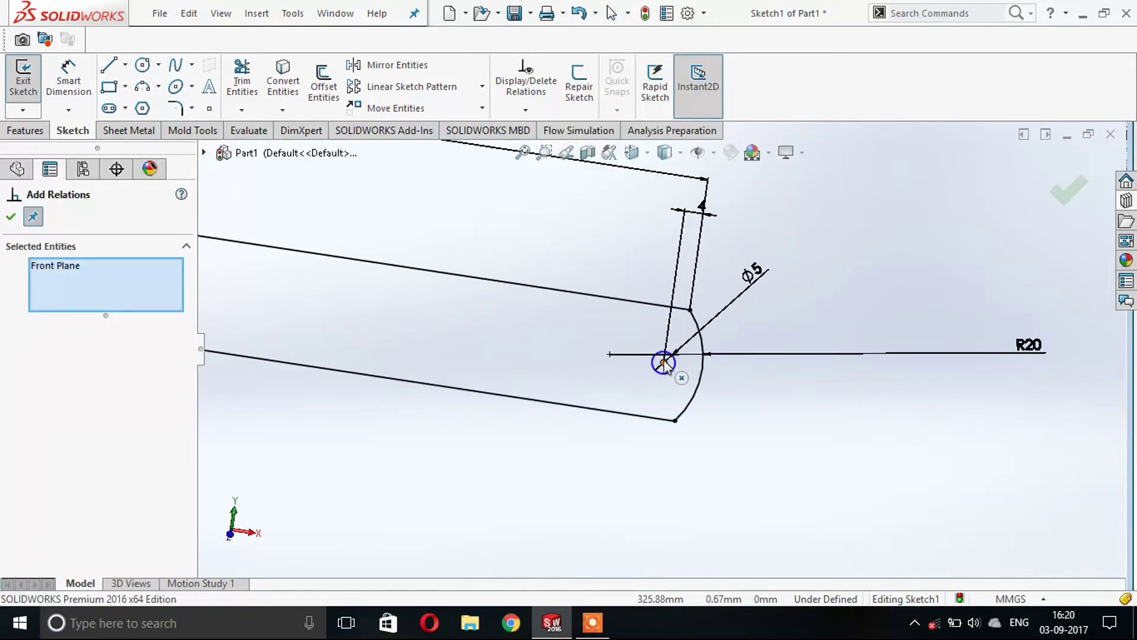
pyautogui.click(663, 363)
pyautogui.scroll(2, 656, 385)
pyautogui.scroll(2, 655, 367)
pyautogui.scroll(-3, 363, 330)
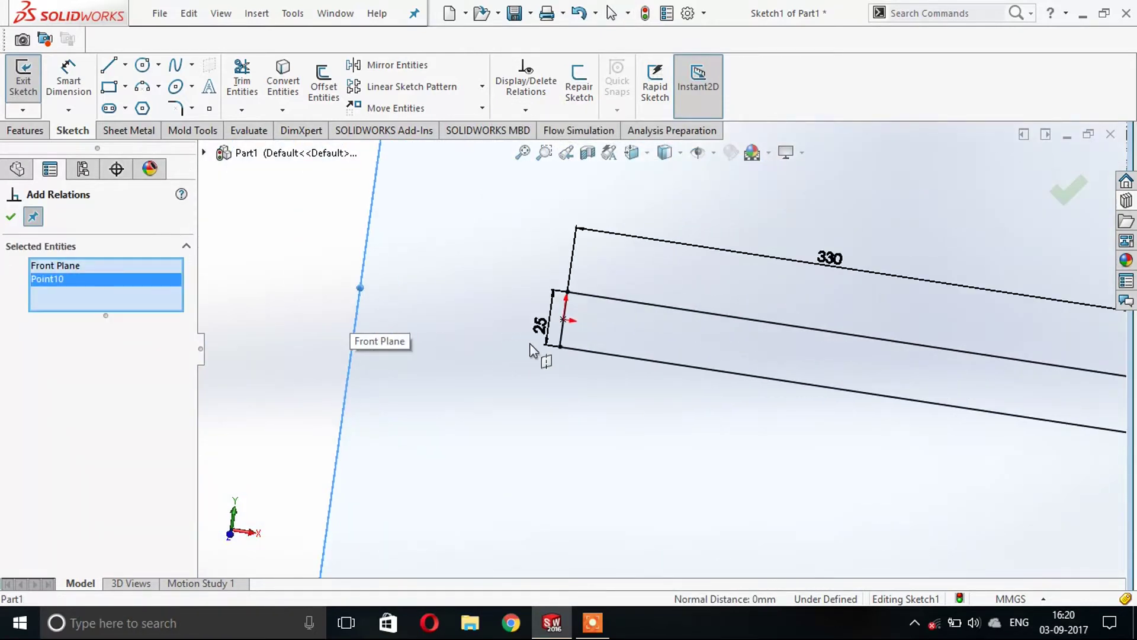
pyautogui.scroll(-2, 521, 351)
pyautogui.click(616, 303)
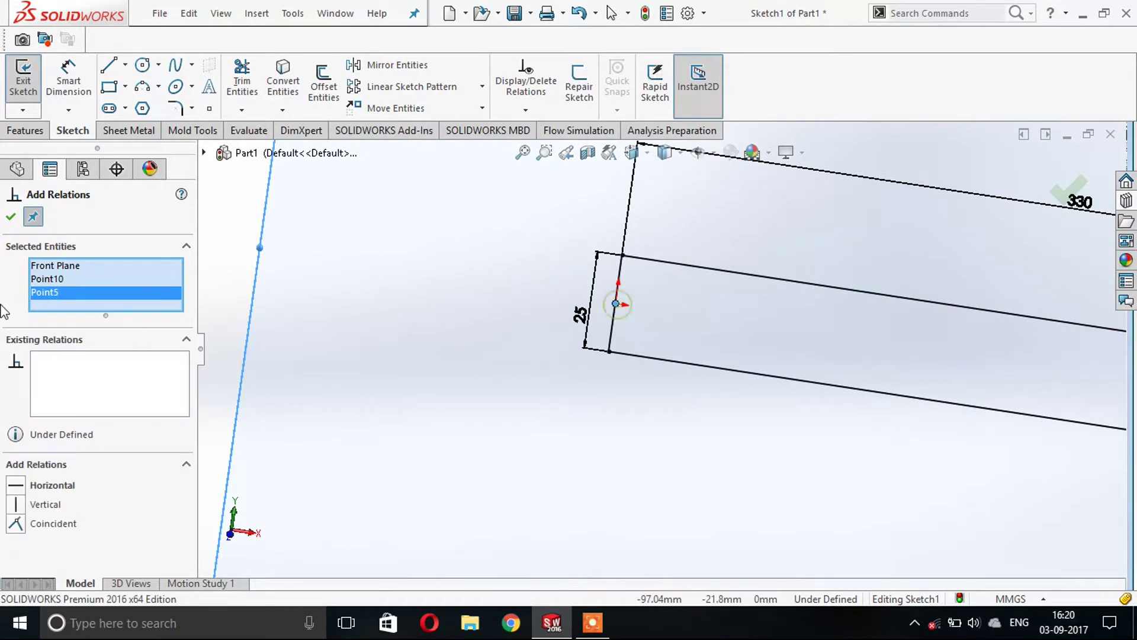
pyautogui.click(67, 267)
pyautogui.press('Delete')
pyautogui.click(35, 486)
pyautogui.click(12, 217)
# Step: Exit the fully defined sketch
pyautogui.scroll(3, 920, 380)
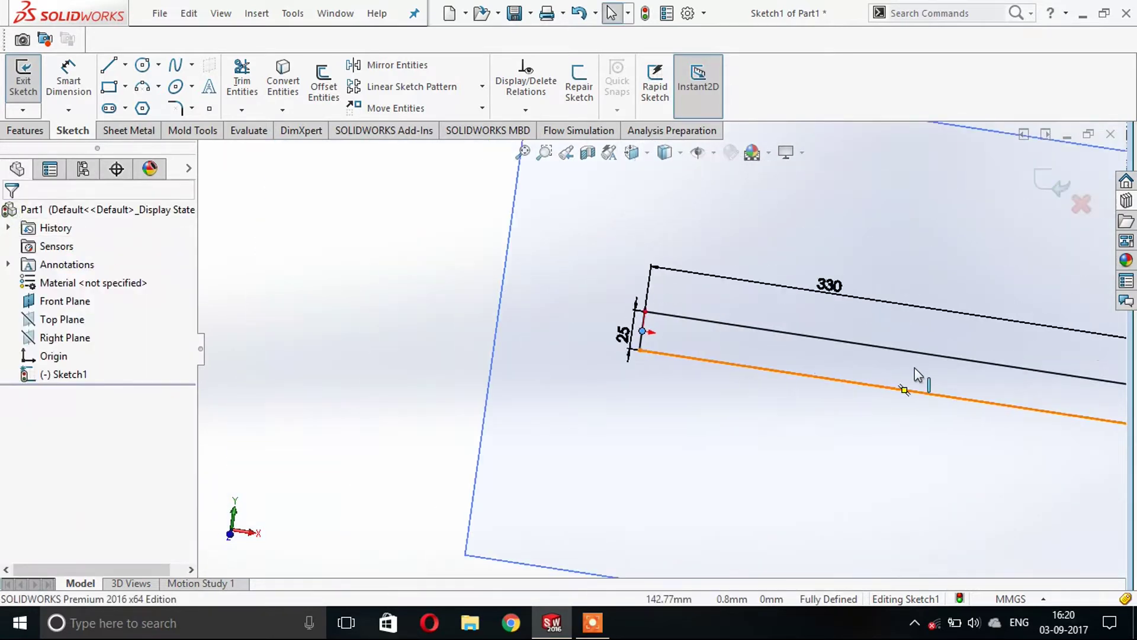
pyautogui.scroll(-1, 995, 384)
pyautogui.scroll(-3, 996, 385)
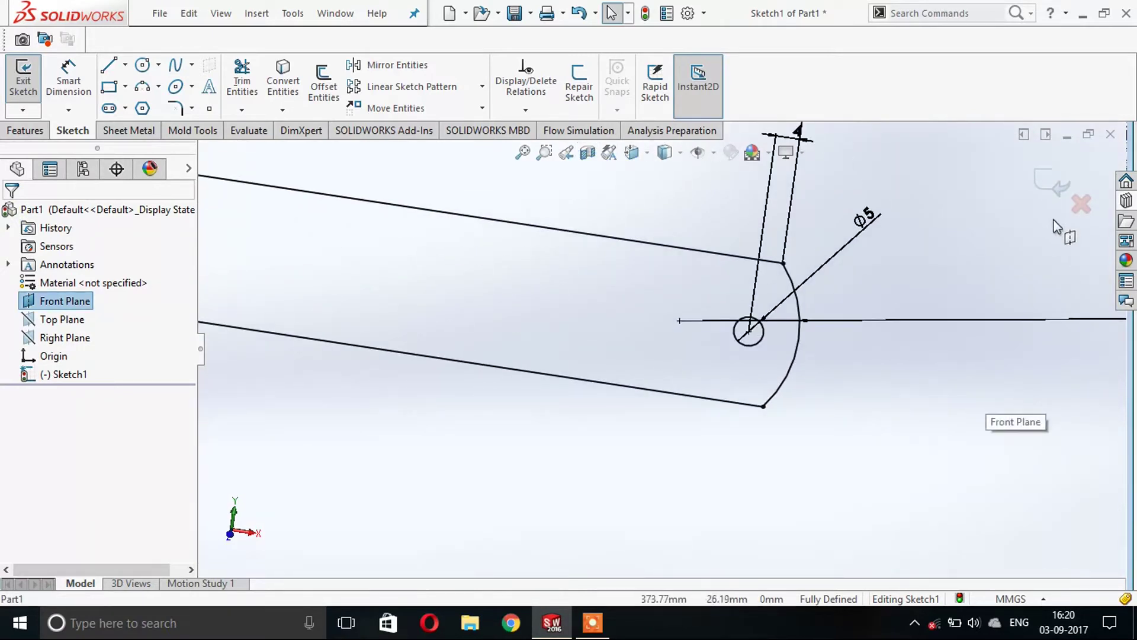
pyautogui.hotkey('ctrl', 'b')
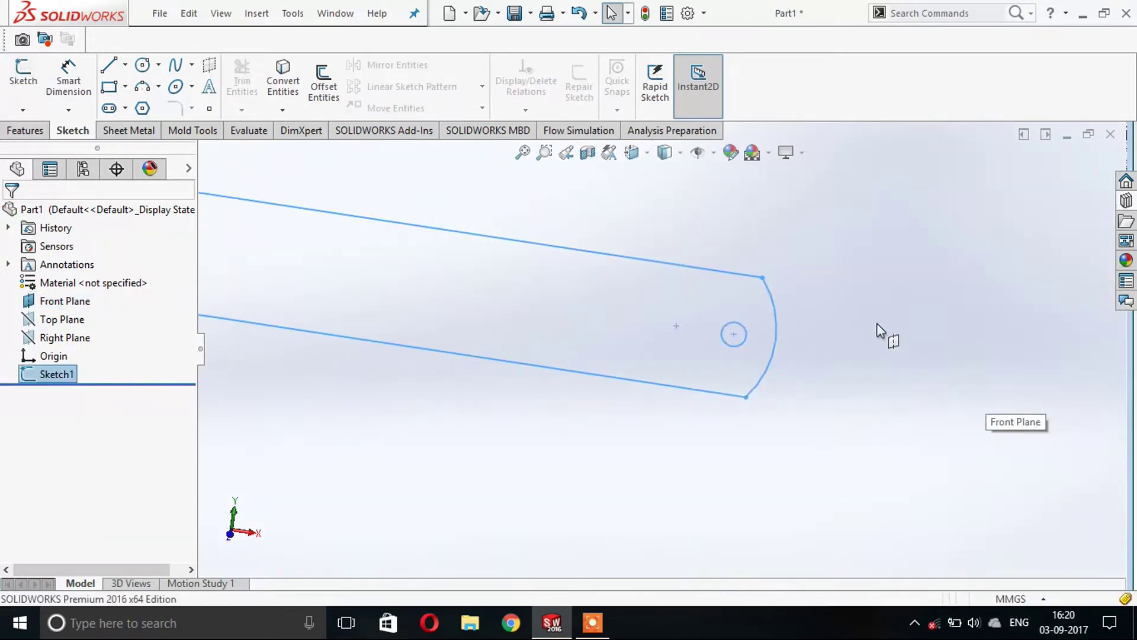
# Step: Extrude the ruler outline 2 mm as a mid-plane boss
pyautogui.click(26, 130)
pyautogui.click(31, 83)
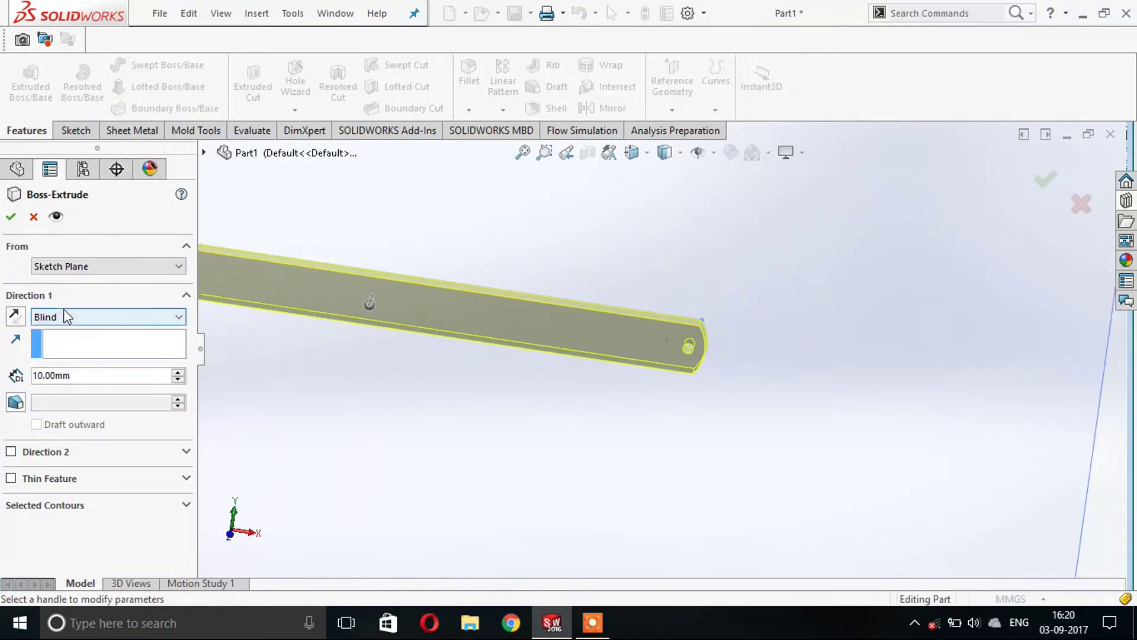
pyautogui.click(64, 317)
pyautogui.click(54, 386)
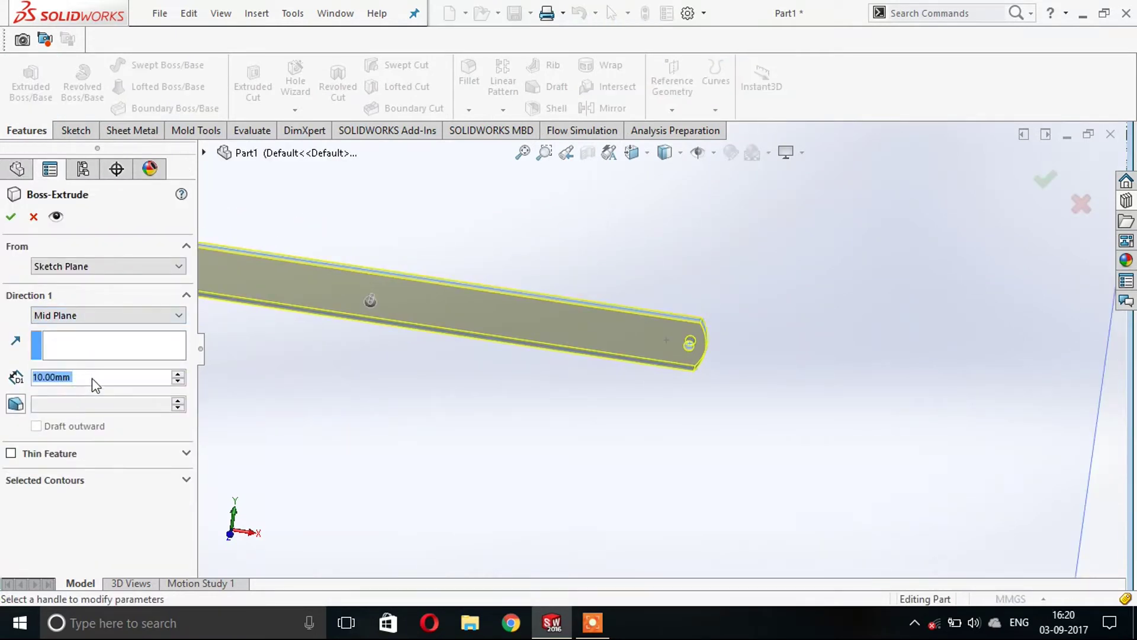
pyautogui.write('2')
pyautogui.press('Return')
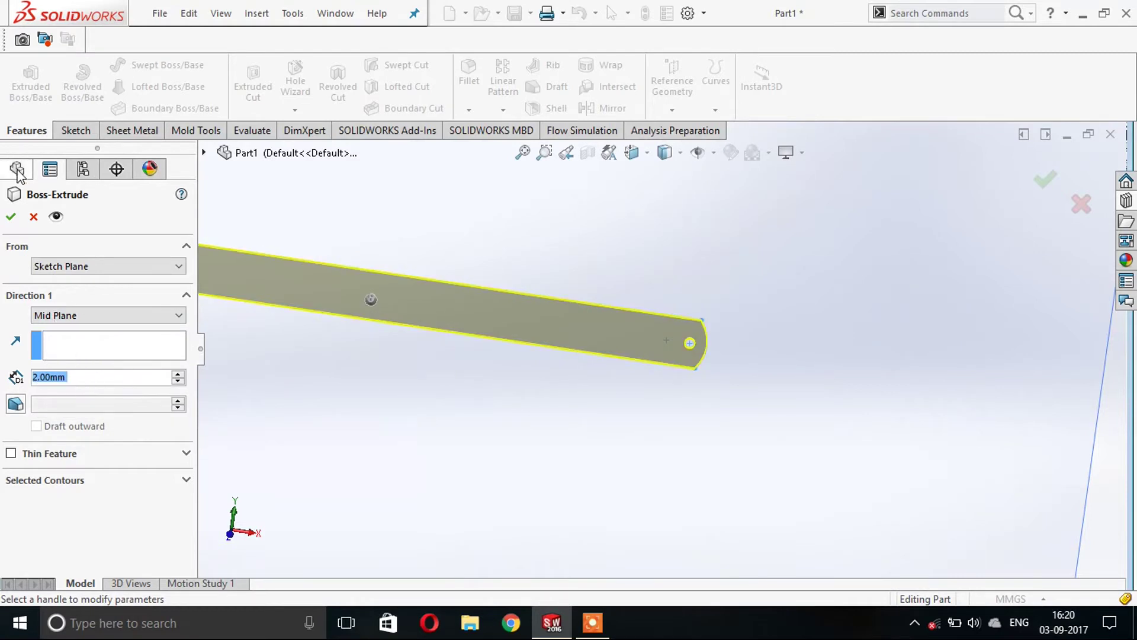
pyautogui.moveTo(492, 319); pyautogui.dragTo(480, 409, button='middle')
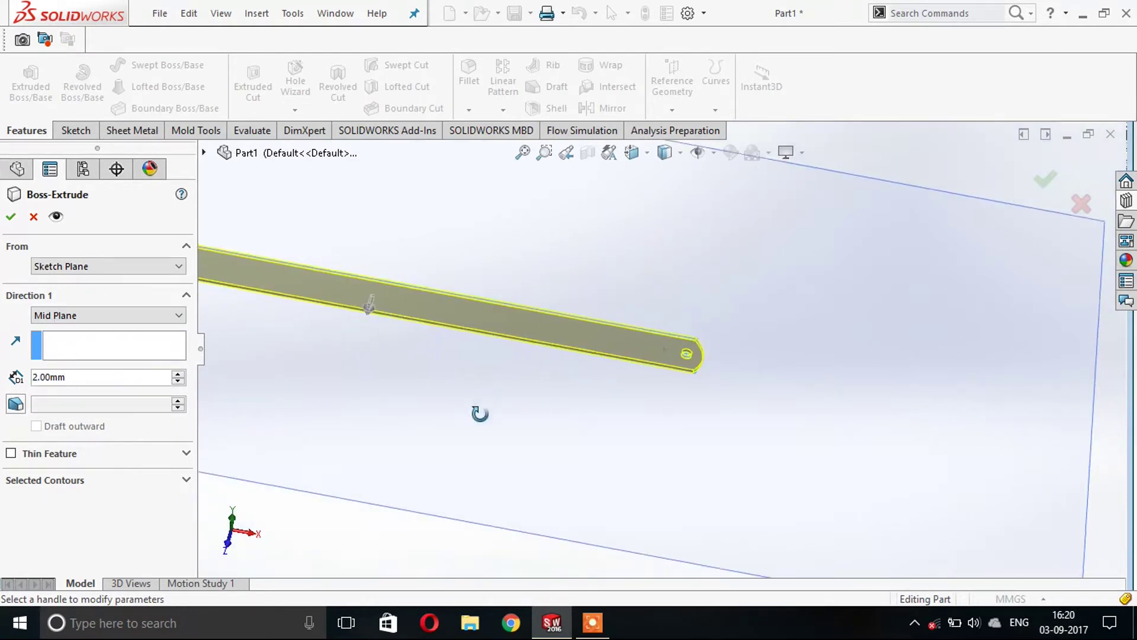
pyautogui.click(10, 216)
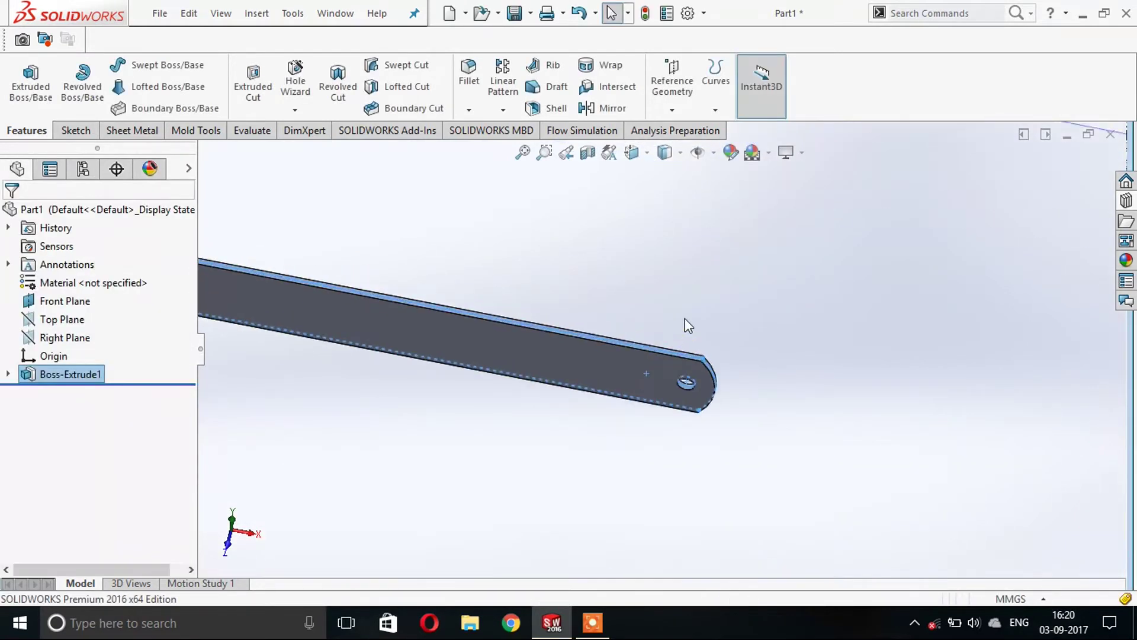
# Step: Hide the Front Plane and orbit to a nearly level view of the bar
pyautogui.click(727, 271)
pyautogui.click(810, 219)
pyautogui.scroll(3, 712, 364)
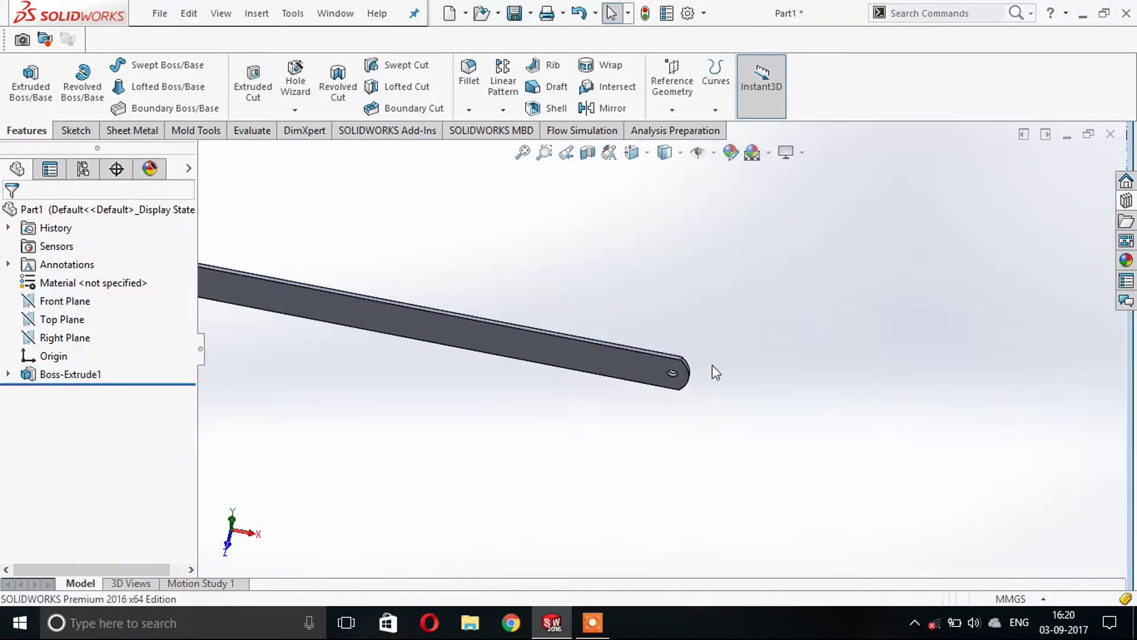
pyautogui.scroll(2, 712, 365)
pyautogui.moveTo(681, 355); pyautogui.dragTo(431, 308, button='middle')
pyautogui.moveTo(772, 510)
pyautogui.mouseDown(button='middle')
pyautogui.moveTo(701, 407)
pyautogui.moveTo(490, 458)
pyautogui.moveTo(564, 384)
pyautogui.mouseUp(button='middle')
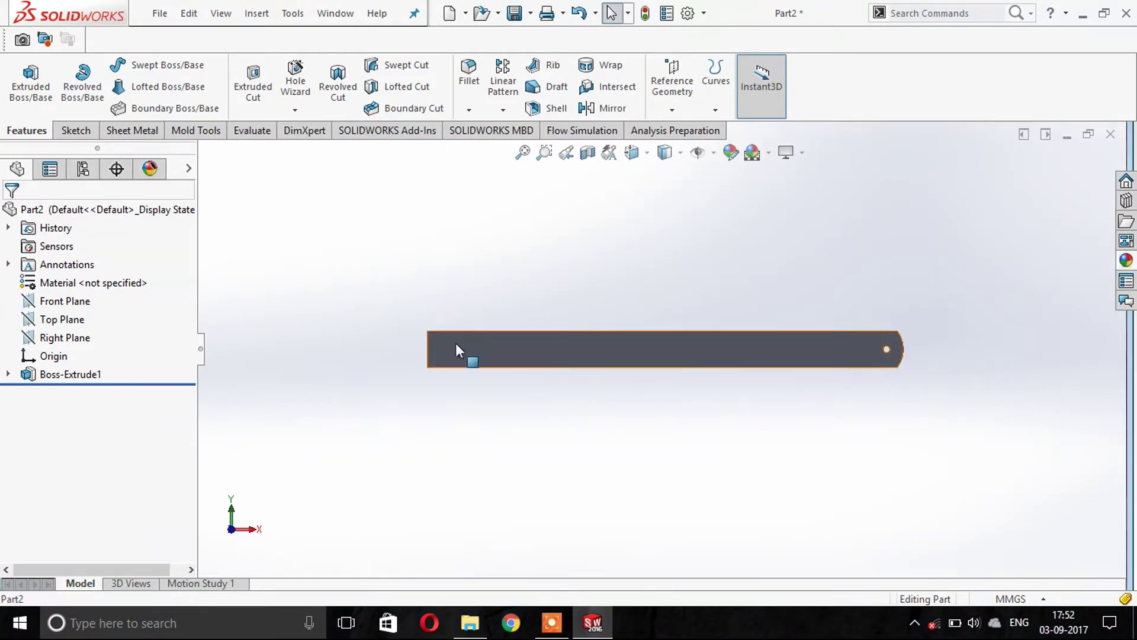
# Step: Sketch a vertical tick line down from the top edge on the bar's face
pyautogui.click(456, 343)
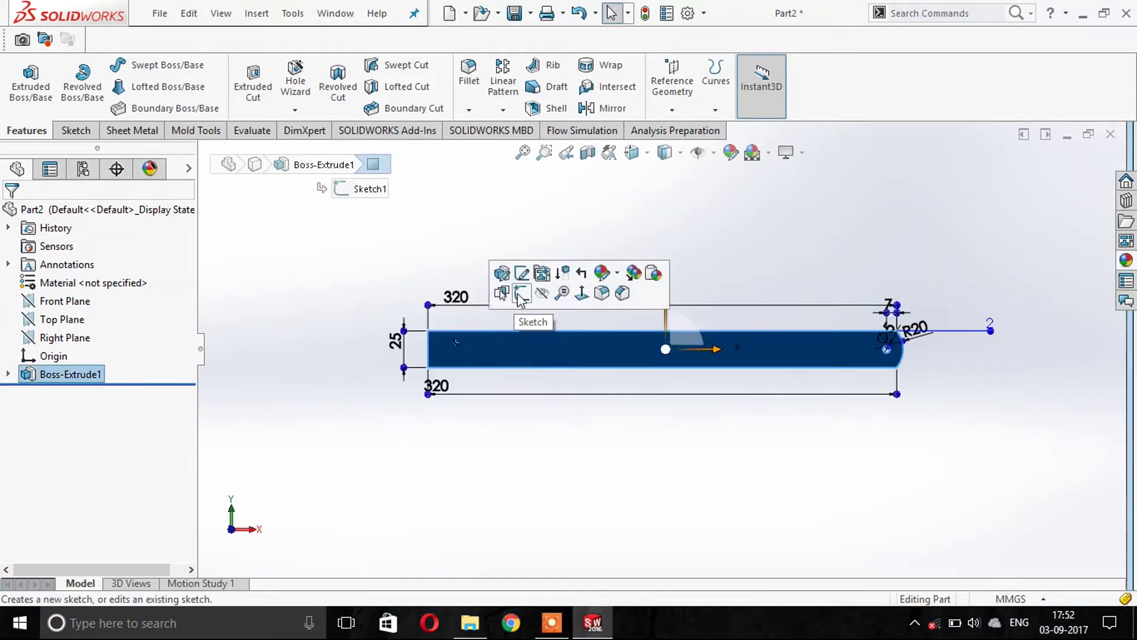
pyautogui.click(501, 294)
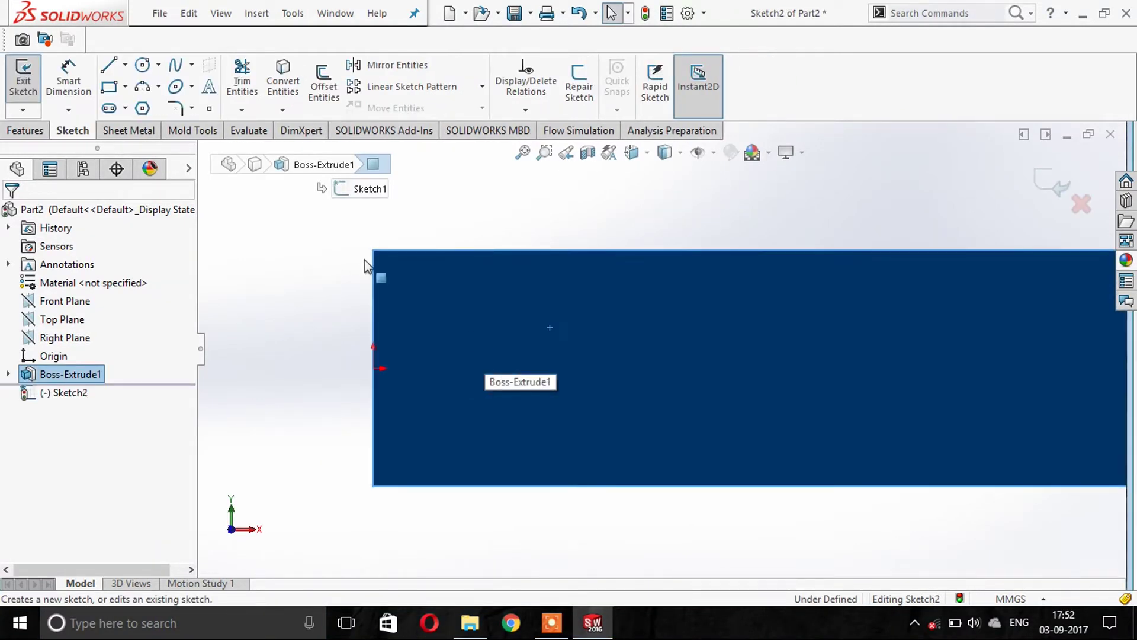
pyautogui.click(109, 65)
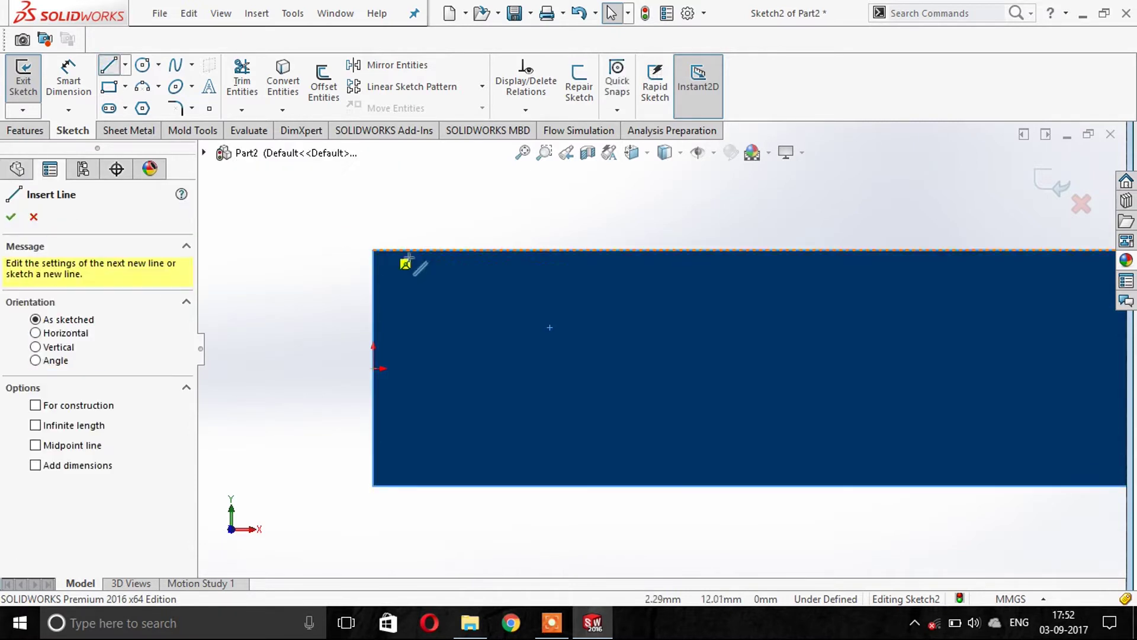
pyautogui.click(447, 252)
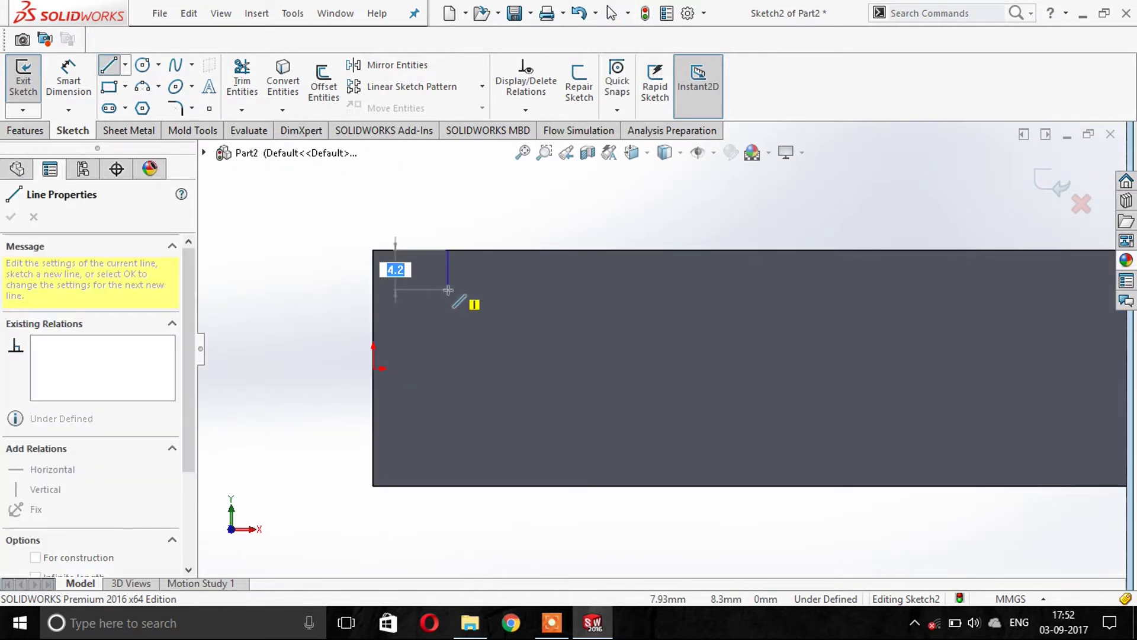
pyautogui.click(448, 290)
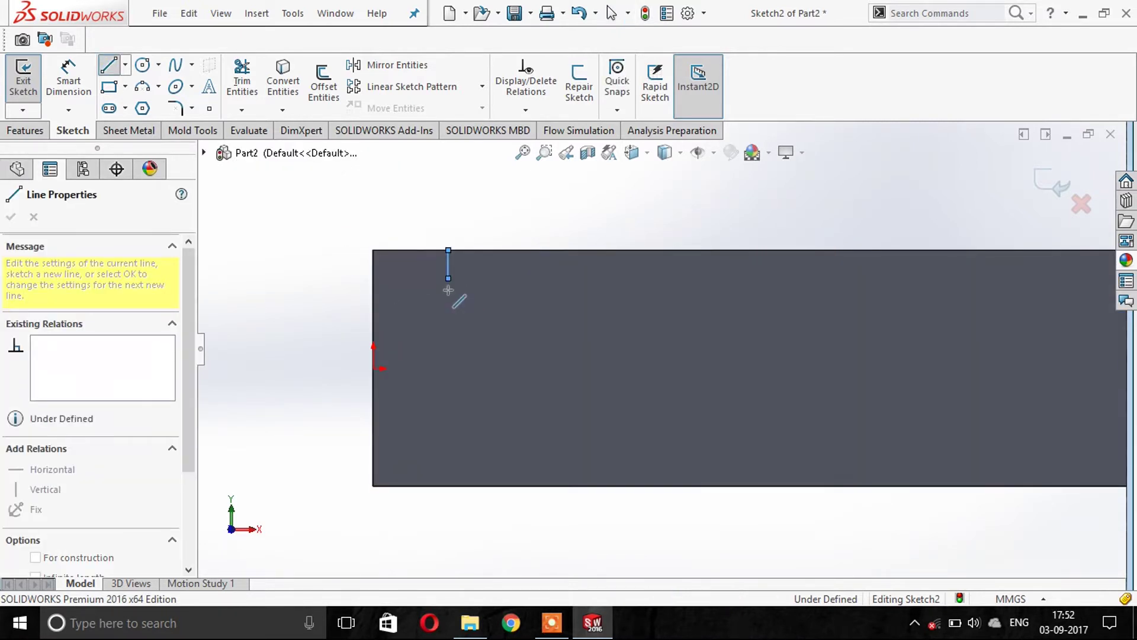
pyautogui.press('Escape')
pyautogui.scroll(-2, 370, 229)
# Step: Dimension the tick line 3 mm long and 0.5 mm from the bar's left edge
pyautogui.click(68, 80)
pyautogui.click(503, 273)
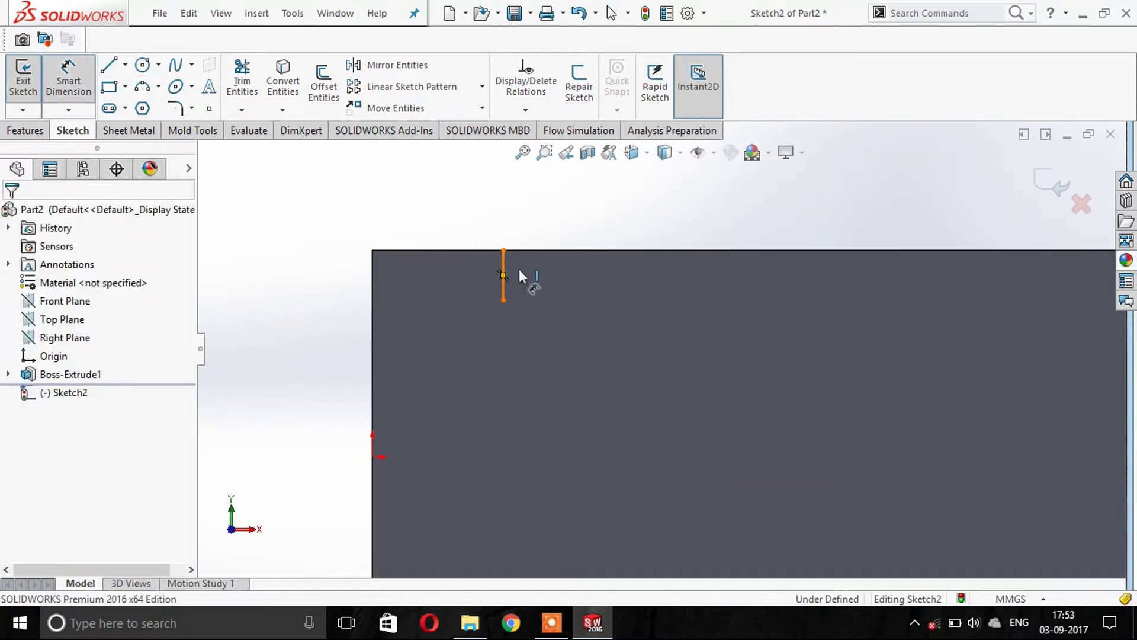
pyautogui.click(538, 271)
pyautogui.click(468, 270)
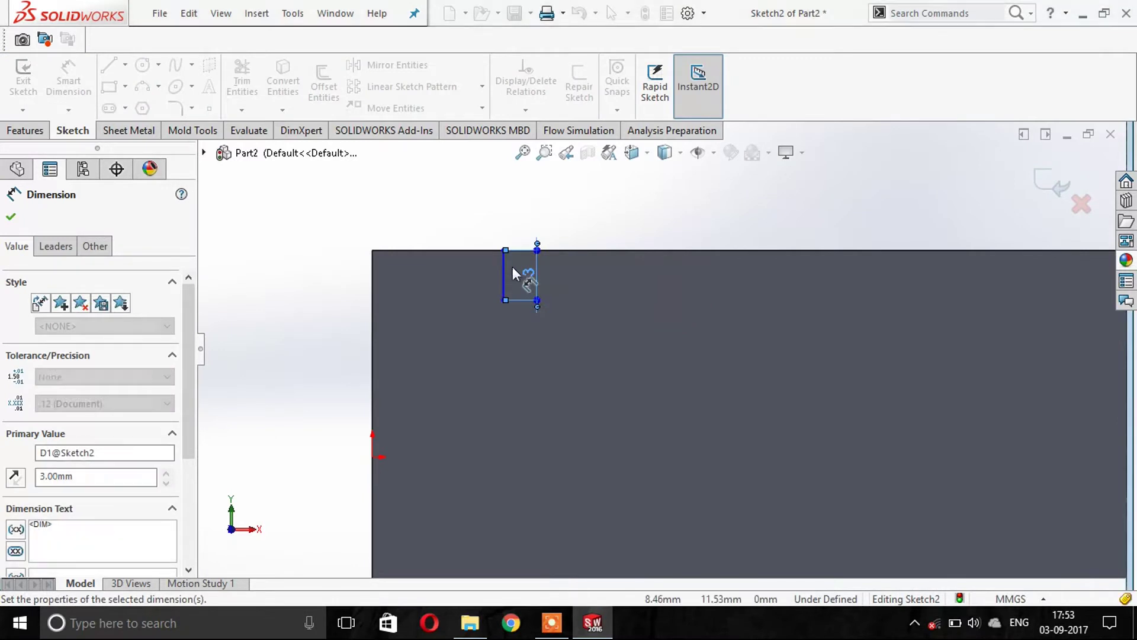
pyautogui.click(503, 285)
pyautogui.click(373, 280)
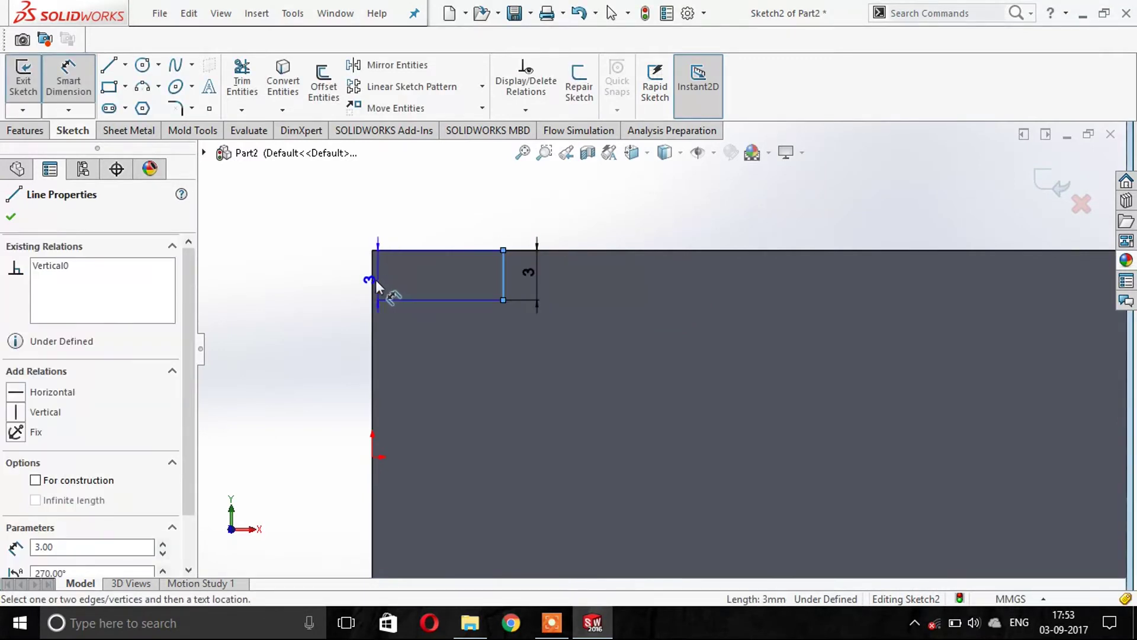
pyautogui.click(405, 224)
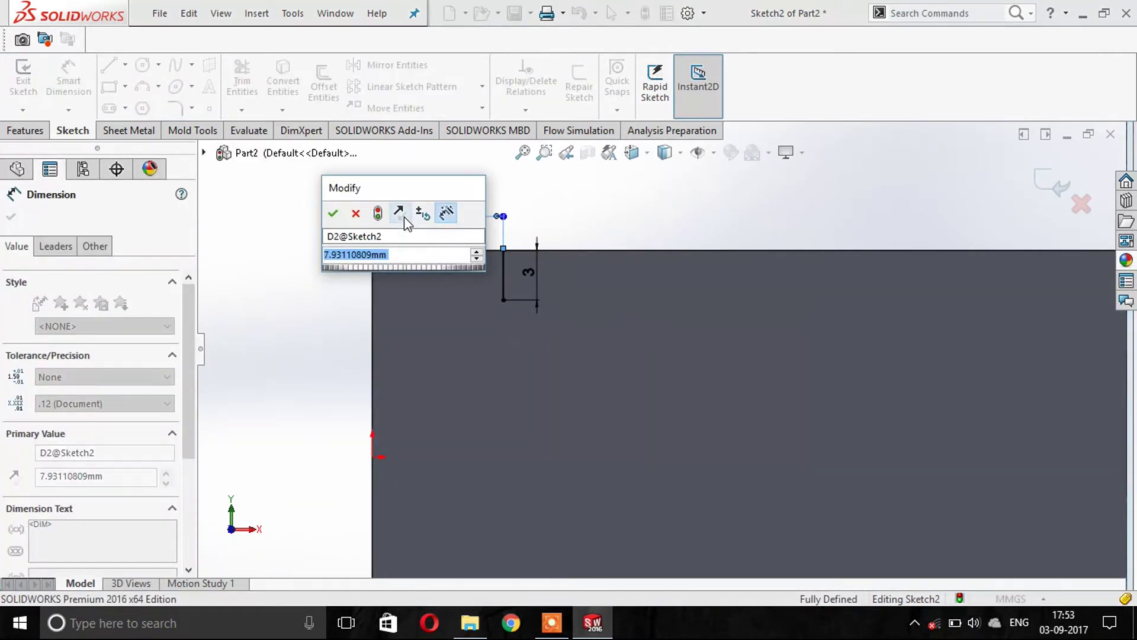
pyautogui.write('.5')
pyautogui.press('Return')
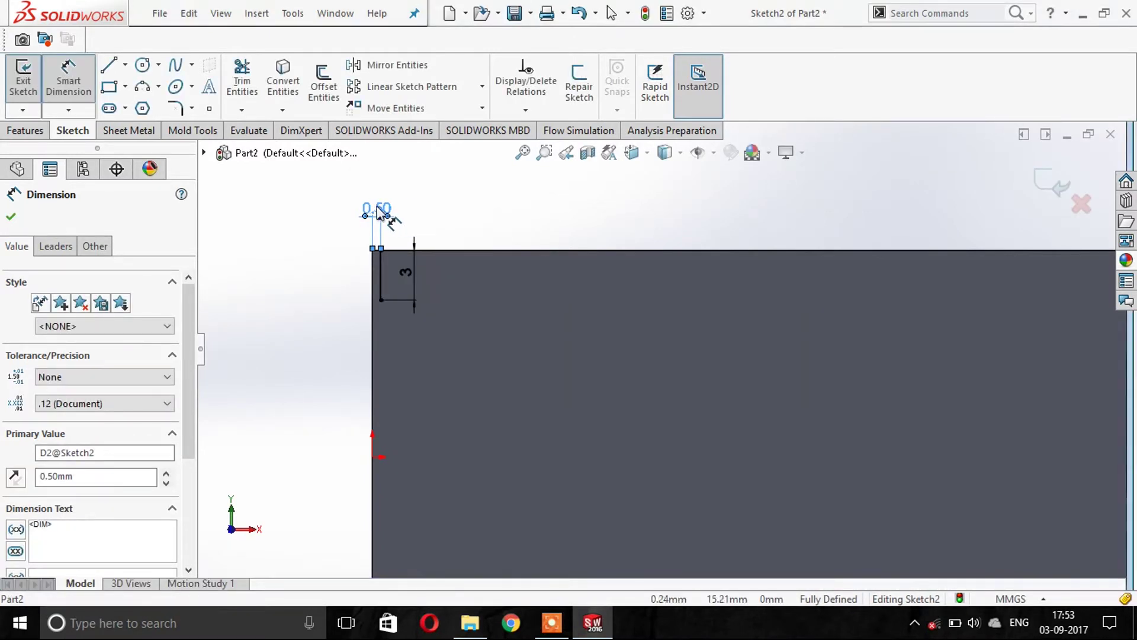
# Step: Change the tick line's offset from the left edge to 1 mm
pyautogui.press('Escape')
pyautogui.doubleClick(378, 207)
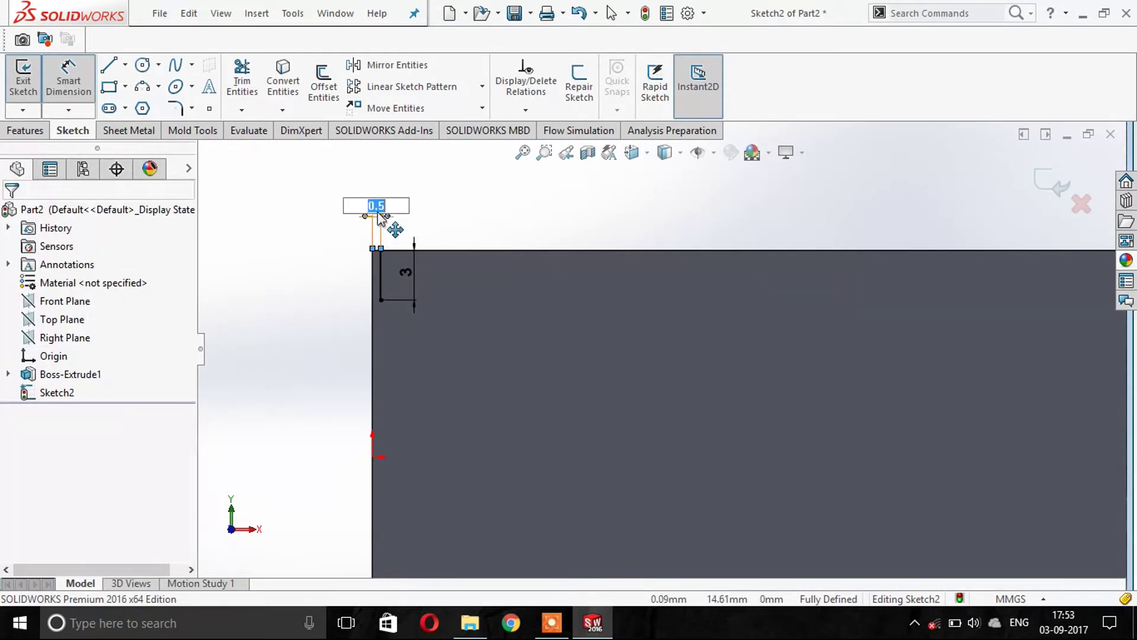
pyautogui.write('1')
pyautogui.press('Return')
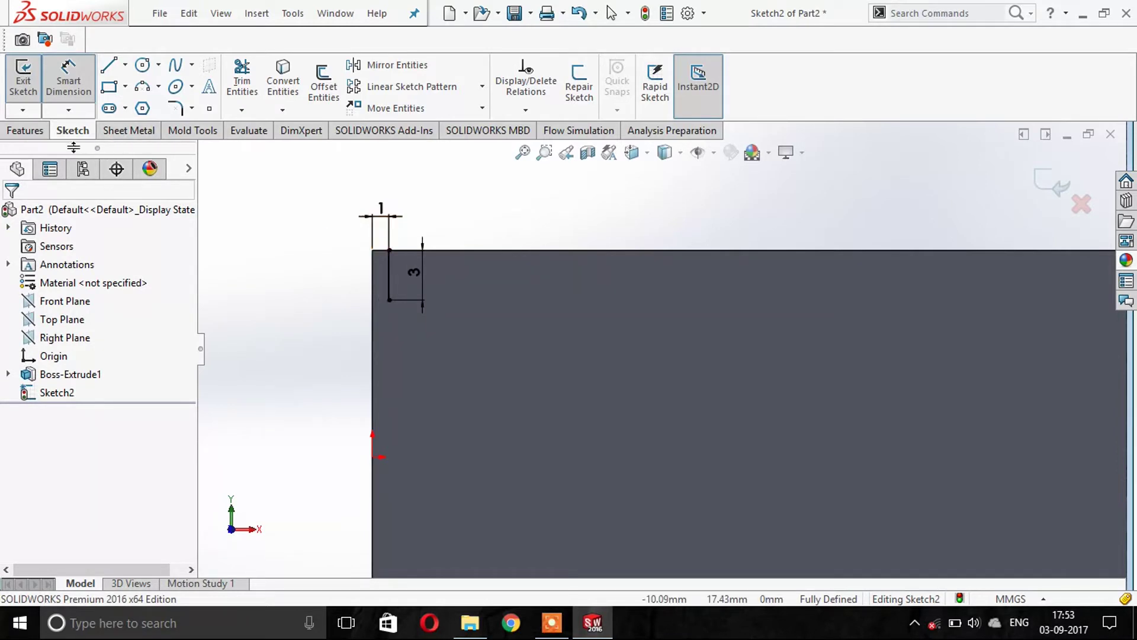
# Step: Start an extruded cut 0.5 mm deep with the cut side flipped
pyautogui.click(40, 134)
pyautogui.click(252, 80)
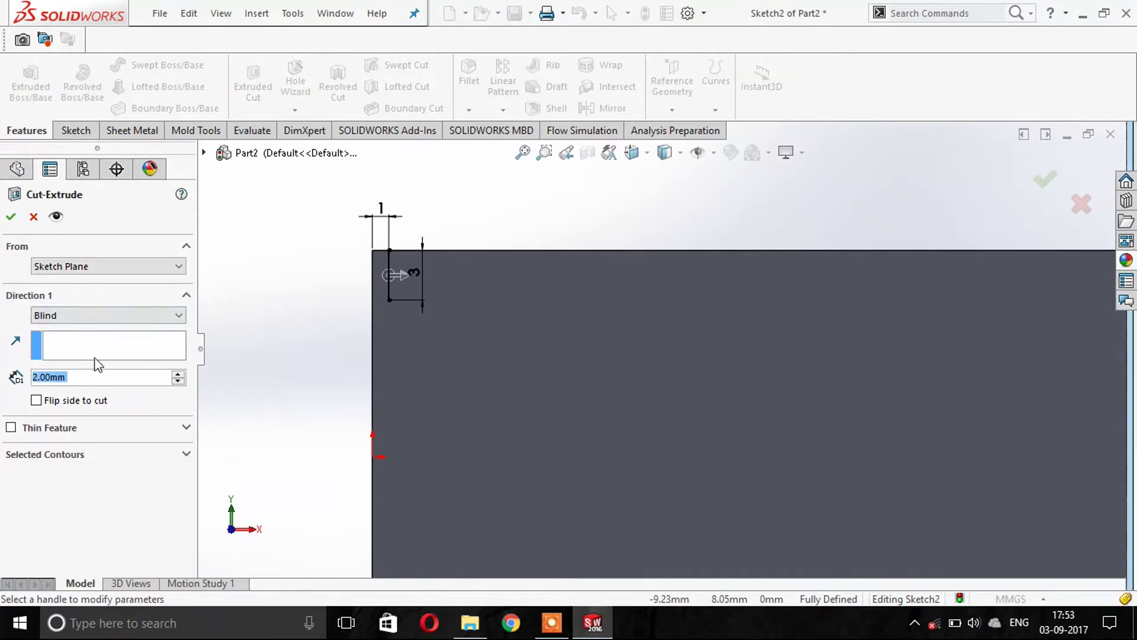
pyautogui.click(33, 379)
pyautogui.write('0.5')
pyautogui.press('Return')
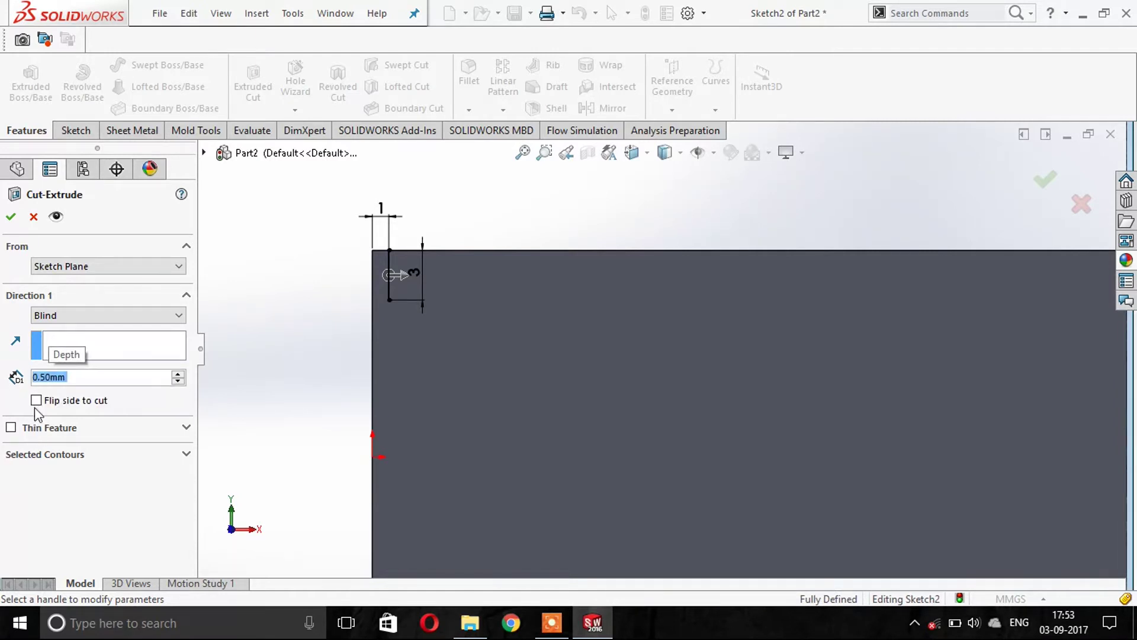
pyautogui.click(36, 401)
# Step: Make the cut a 0.1 mm mid-plane thin feature without Direction 2, and confirm
pyautogui.click(11, 429)
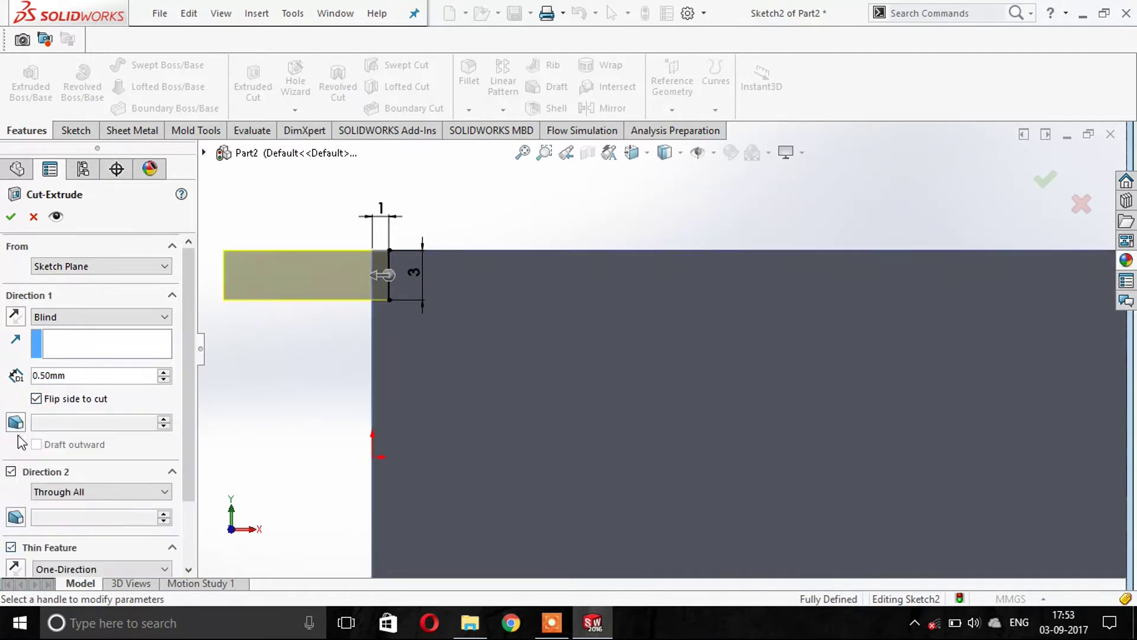
pyautogui.click(11, 473)
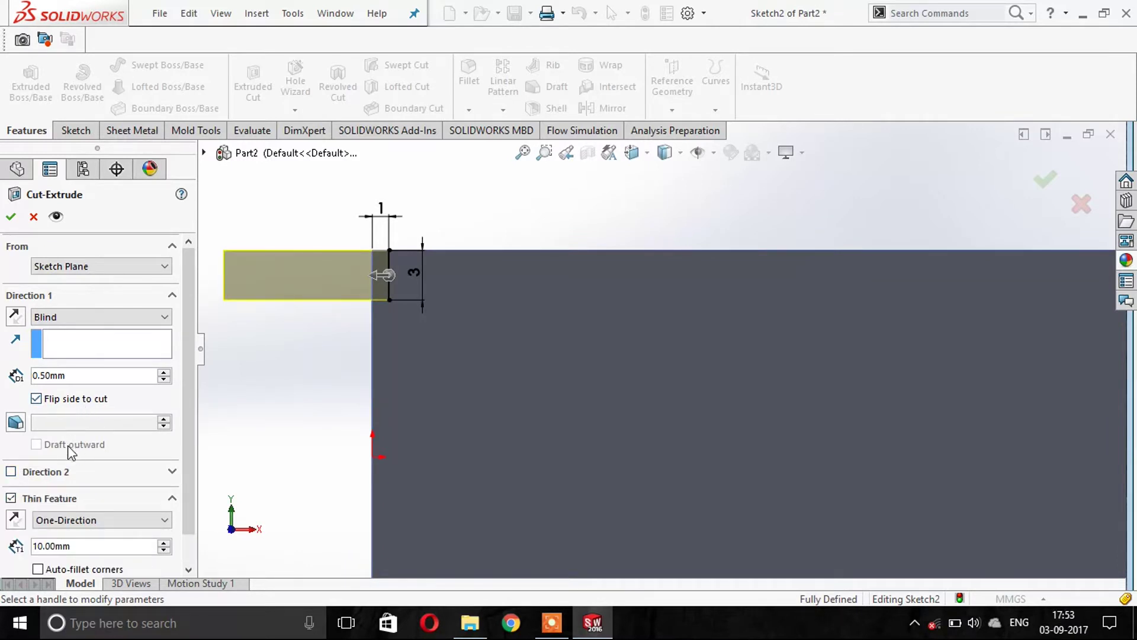
pyautogui.scroll(-1, 161, 519)
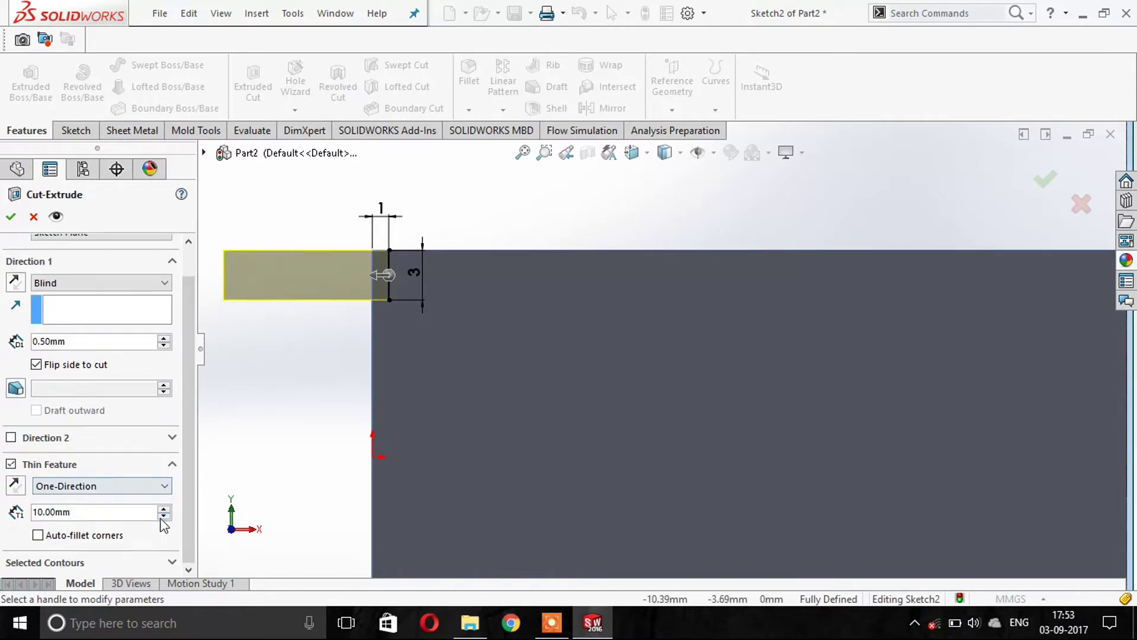
pyautogui.click(135, 489)
pyautogui.click(86, 513)
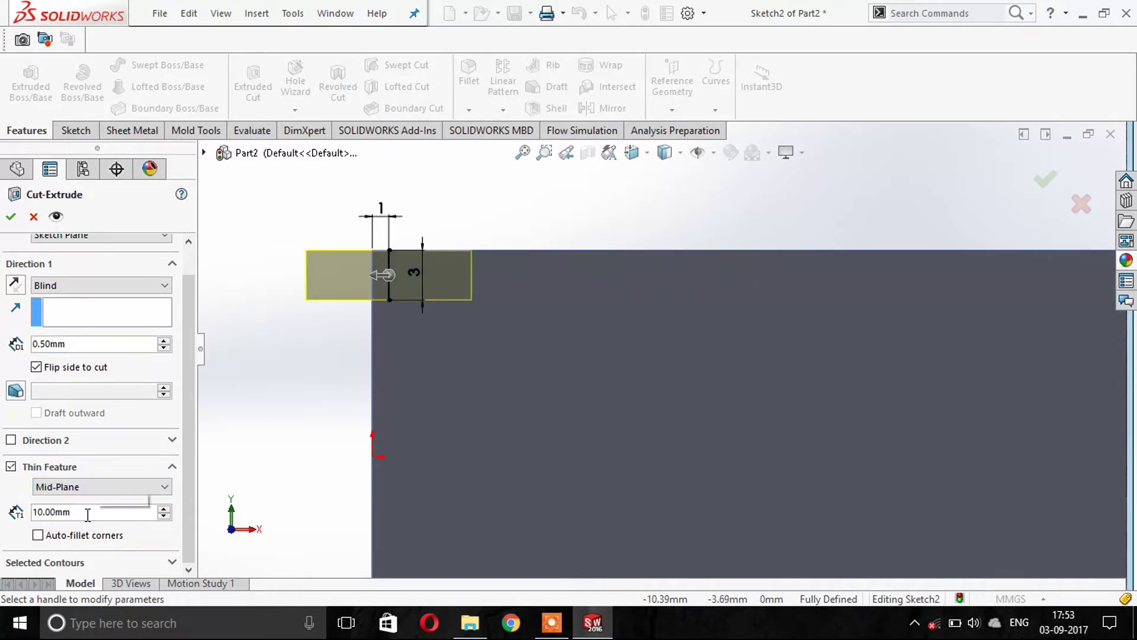
pyautogui.doubleClick(86, 513)
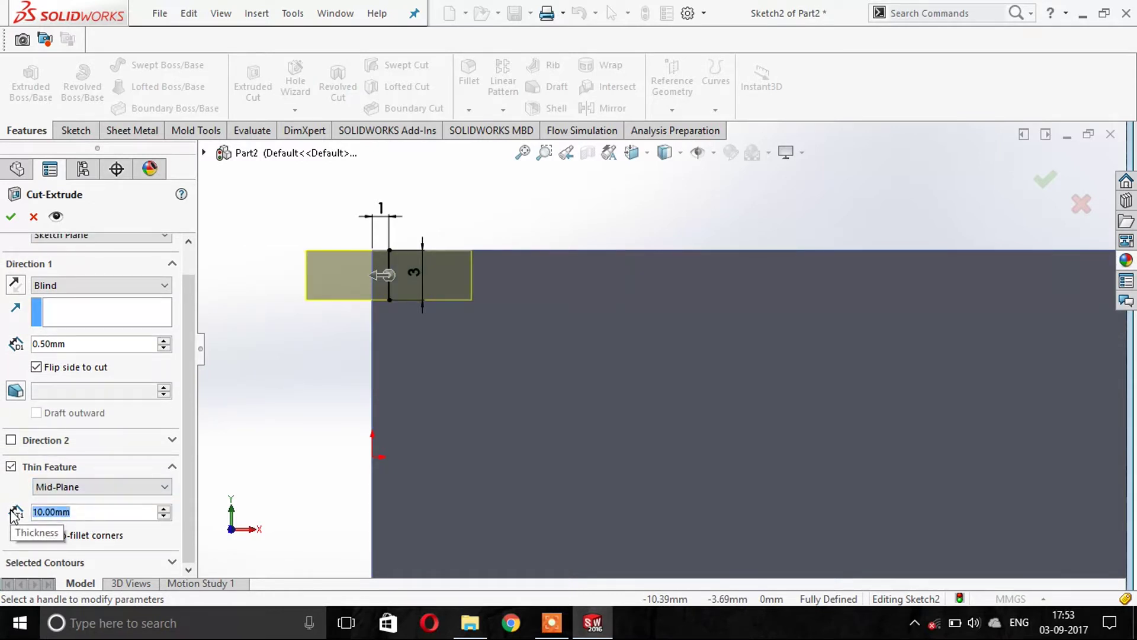
pyautogui.write('.')
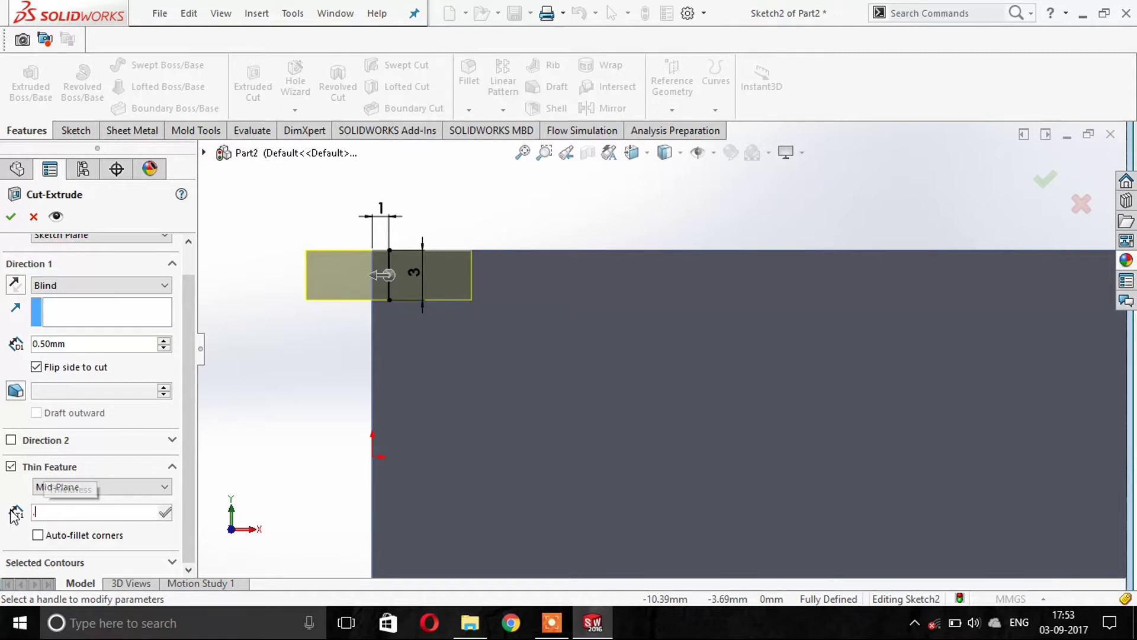
pyautogui.write('1')
pyautogui.press('Return')
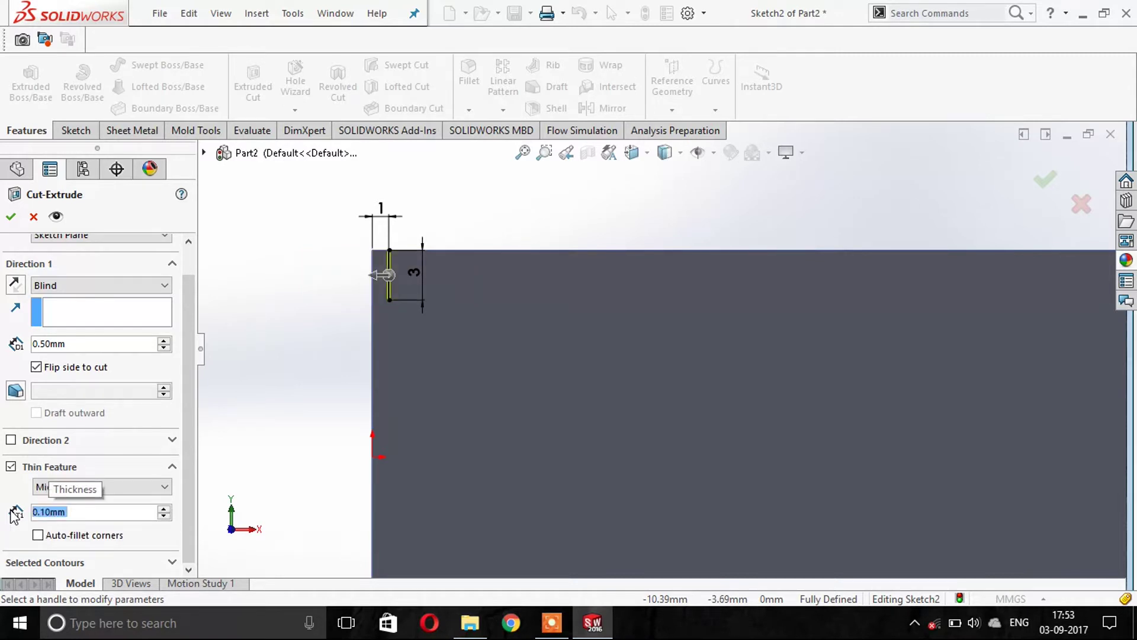
pyautogui.click(11, 218)
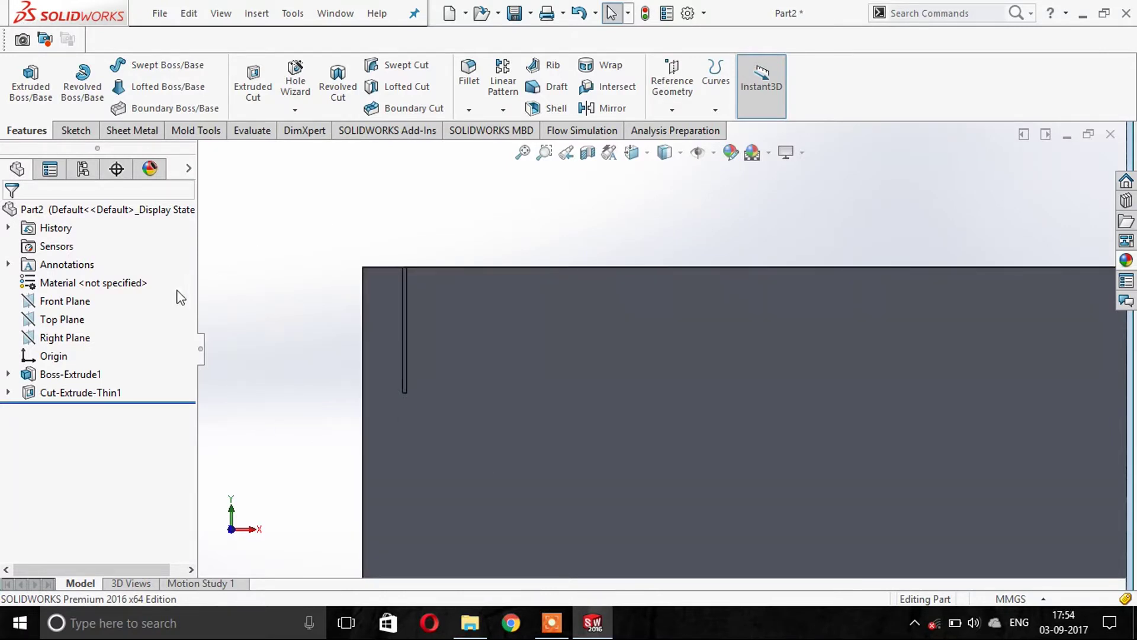
# Step: Set up a linear pattern along the top edge with 4 instances at 1 mm spacing
pyautogui.scroll(-2, 284, 249)
pyautogui.click(503, 83)
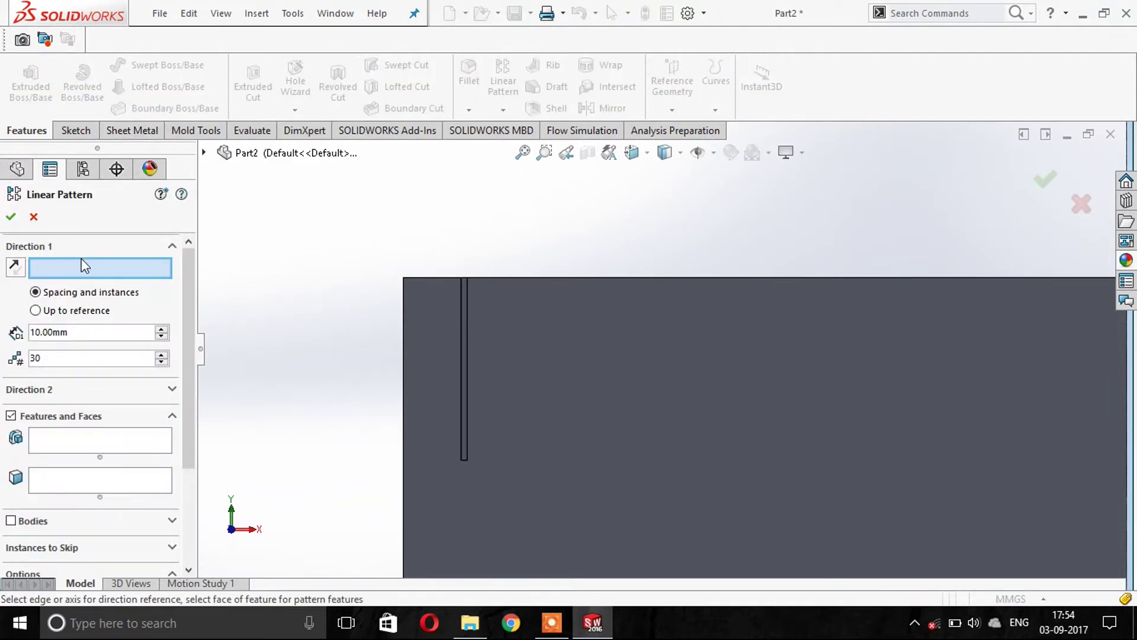
pyautogui.click(590, 276)
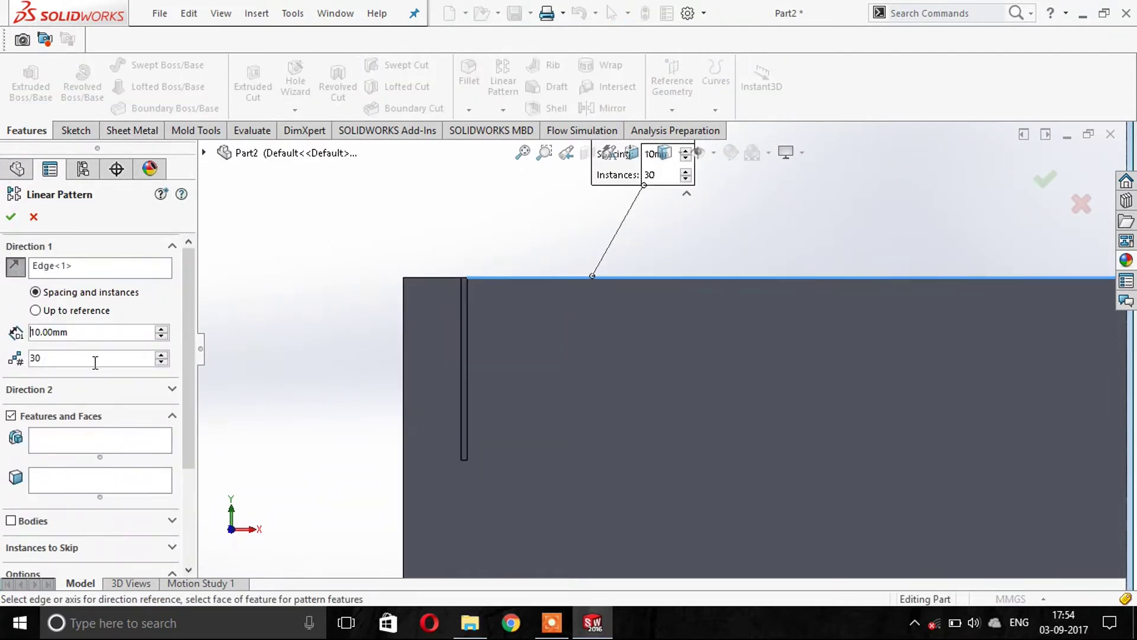
pyautogui.doubleClick(86, 358)
pyautogui.write('4')
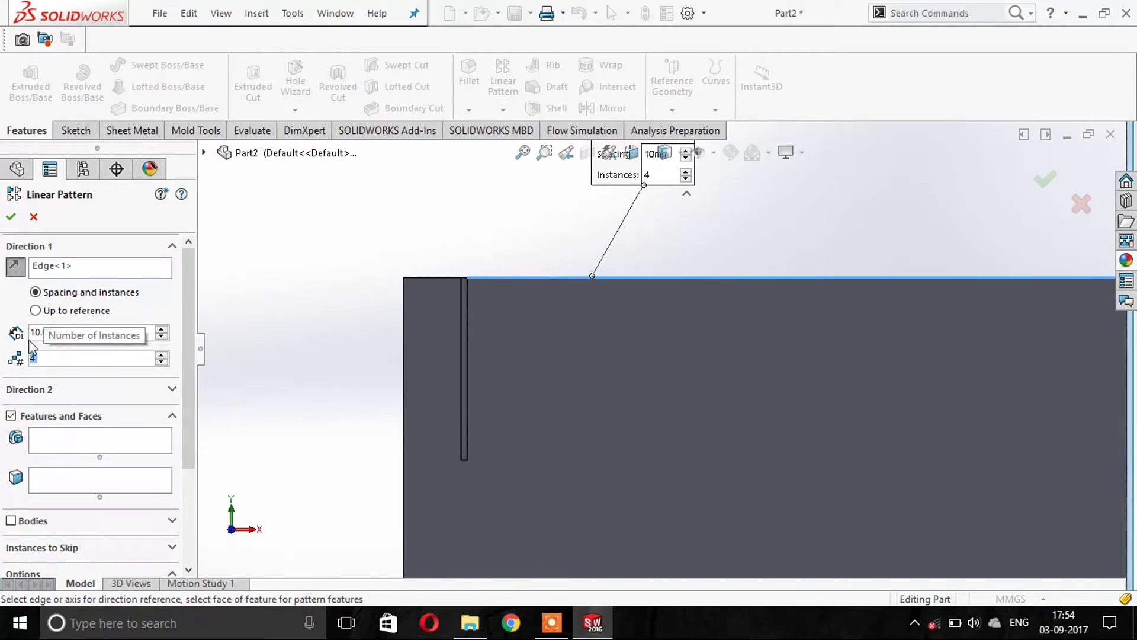
pyautogui.click(55, 332)
pyautogui.moveTo(89, 336); pyautogui.dragTo(3, 338)
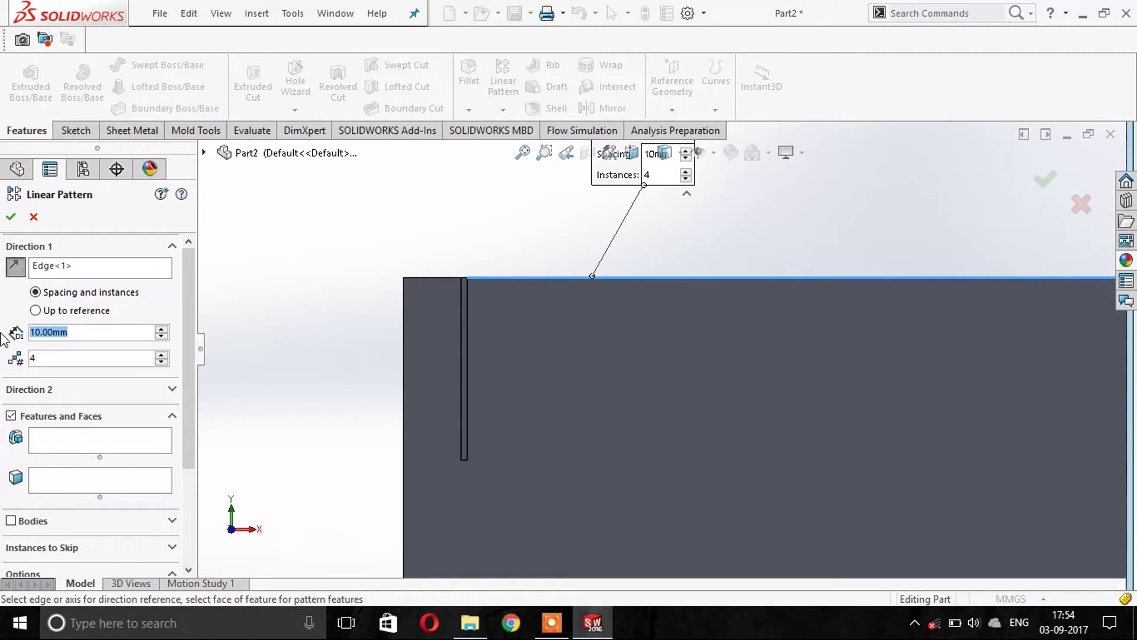
pyautogui.write('1')
pyautogui.press('Return')
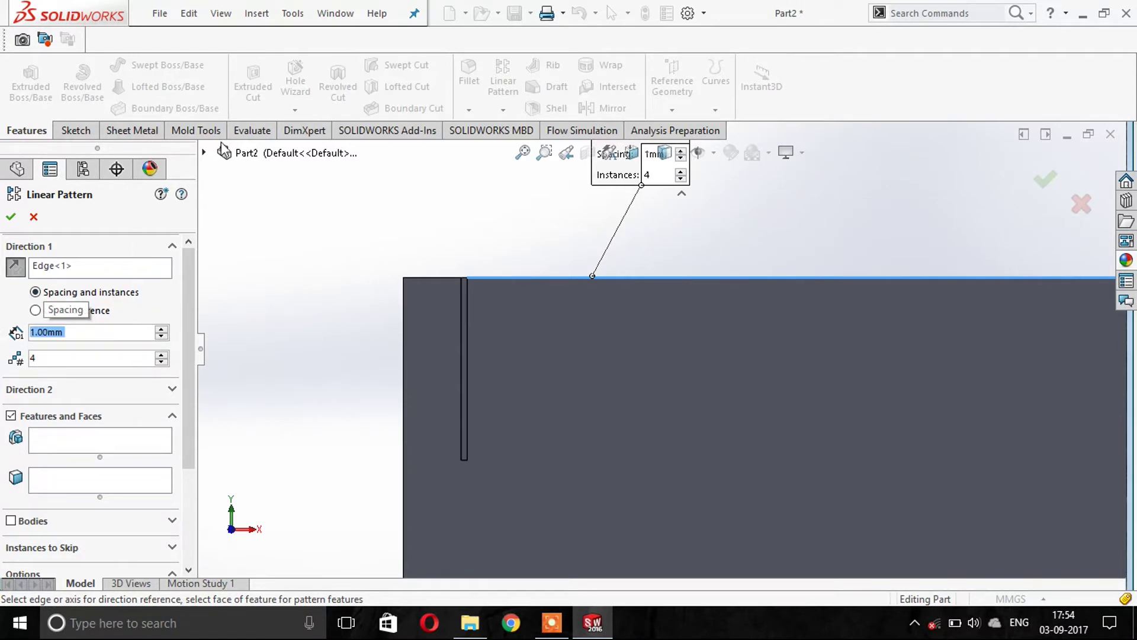
# Step: Pick Cut-Extrude-Thin1 from the flyout tree as the patterned feature and accept
pyautogui.click(69, 439)
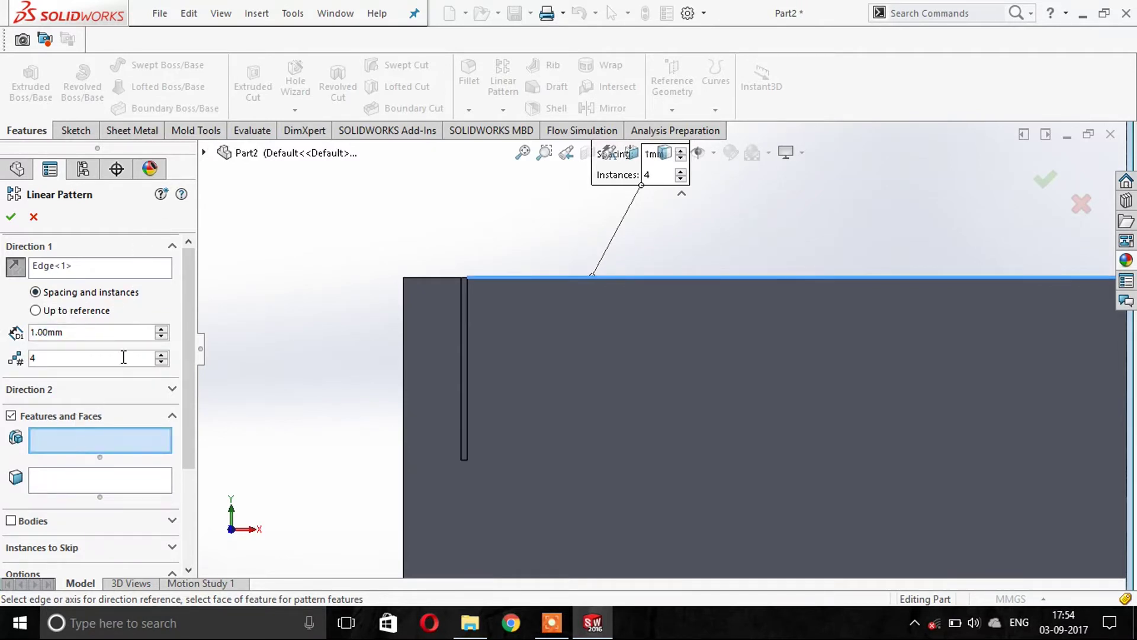
pyautogui.click(204, 153)
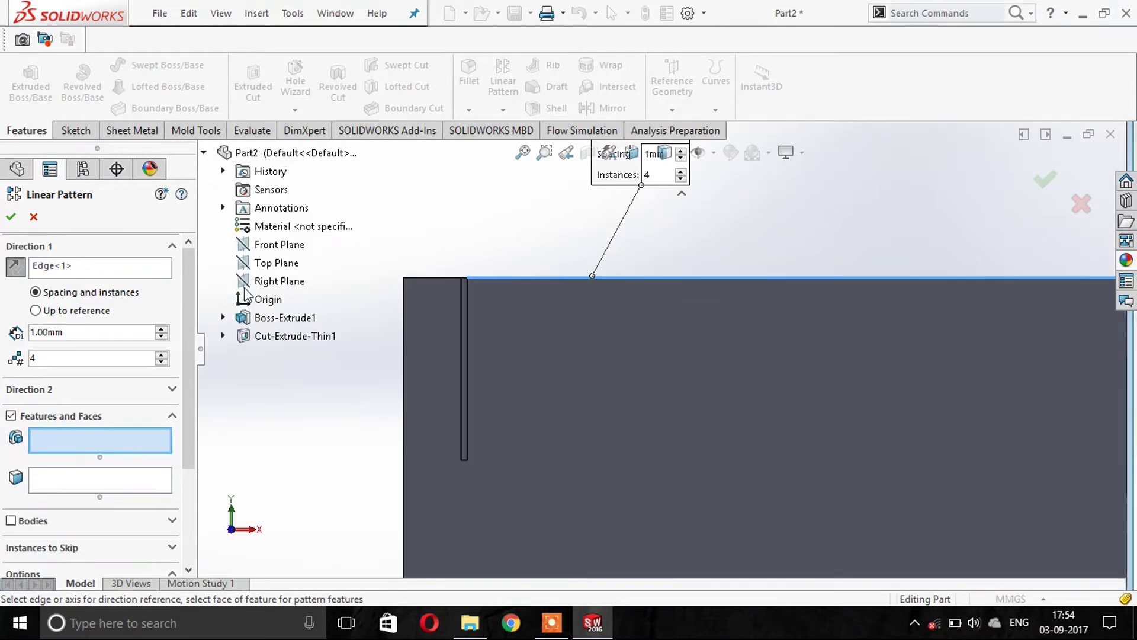
pyautogui.click(259, 338)
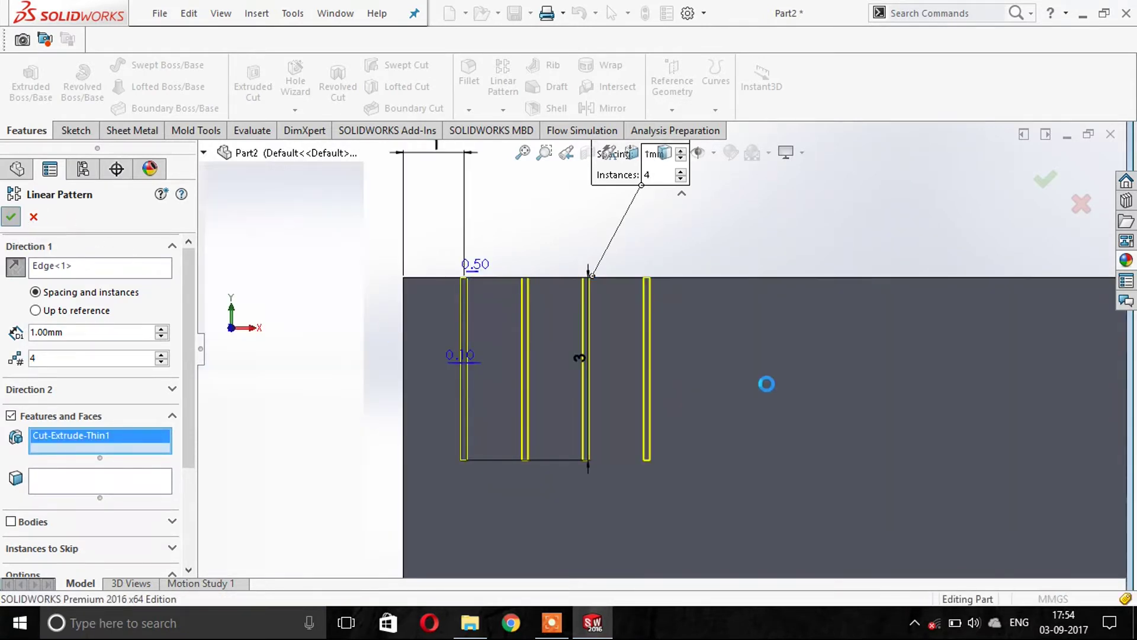
pyautogui.press('Return')
pyautogui.scroll(2, 713, 347)
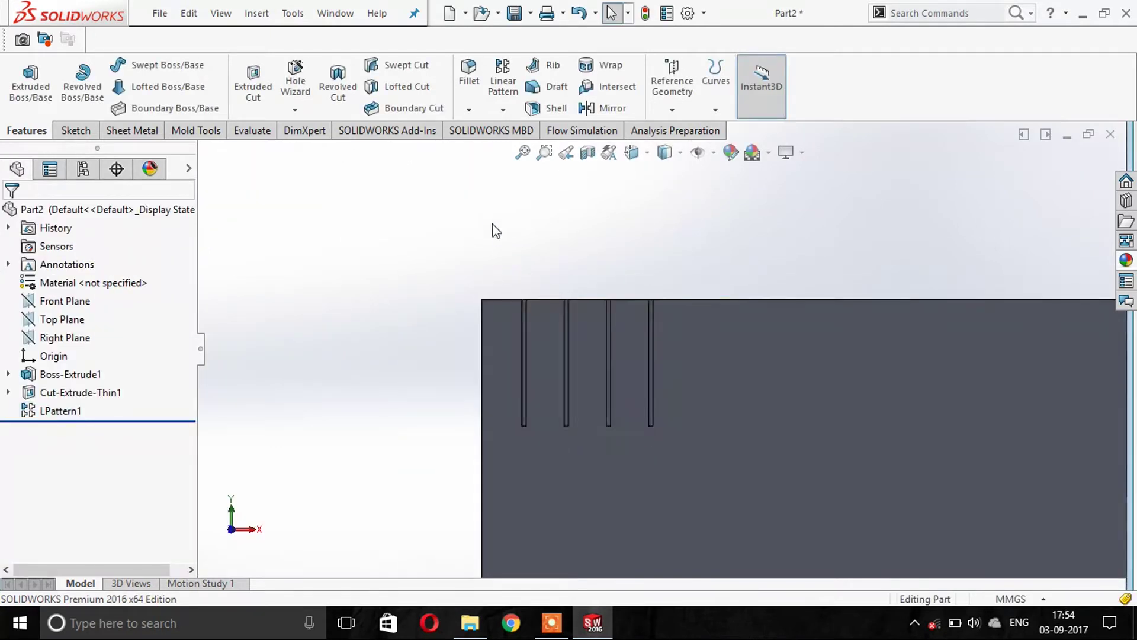
# Step: Start a sketch on the front face and draw a 5 mm vertical line down from the top edge
pyautogui.click(798, 400)
pyautogui.click(864, 350)
pyautogui.click(109, 64)
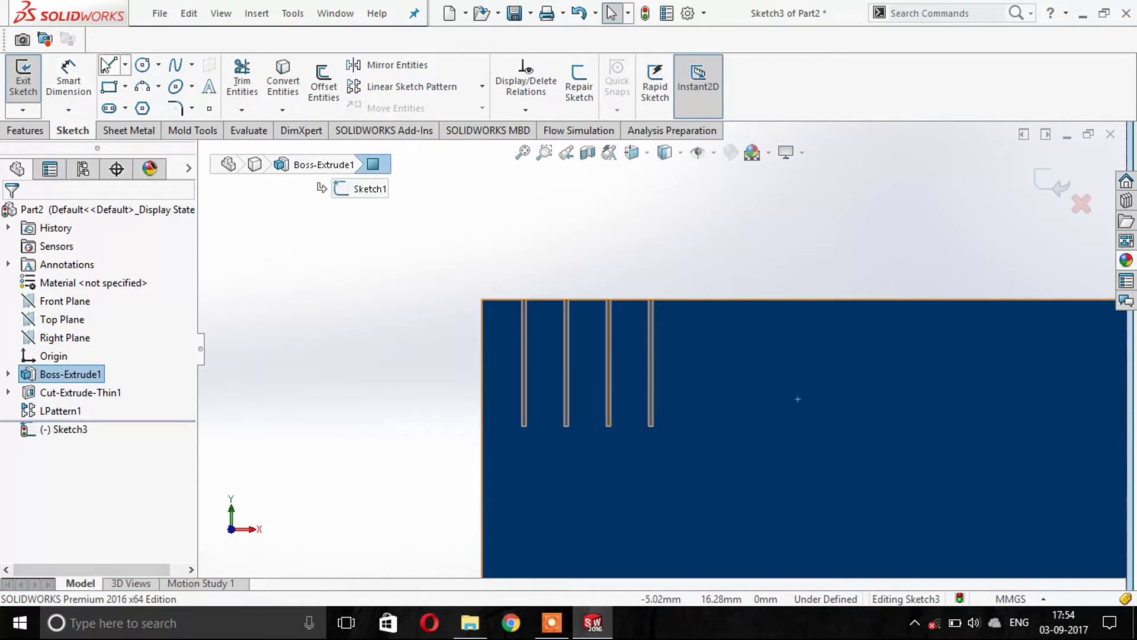
pyautogui.click(695, 301)
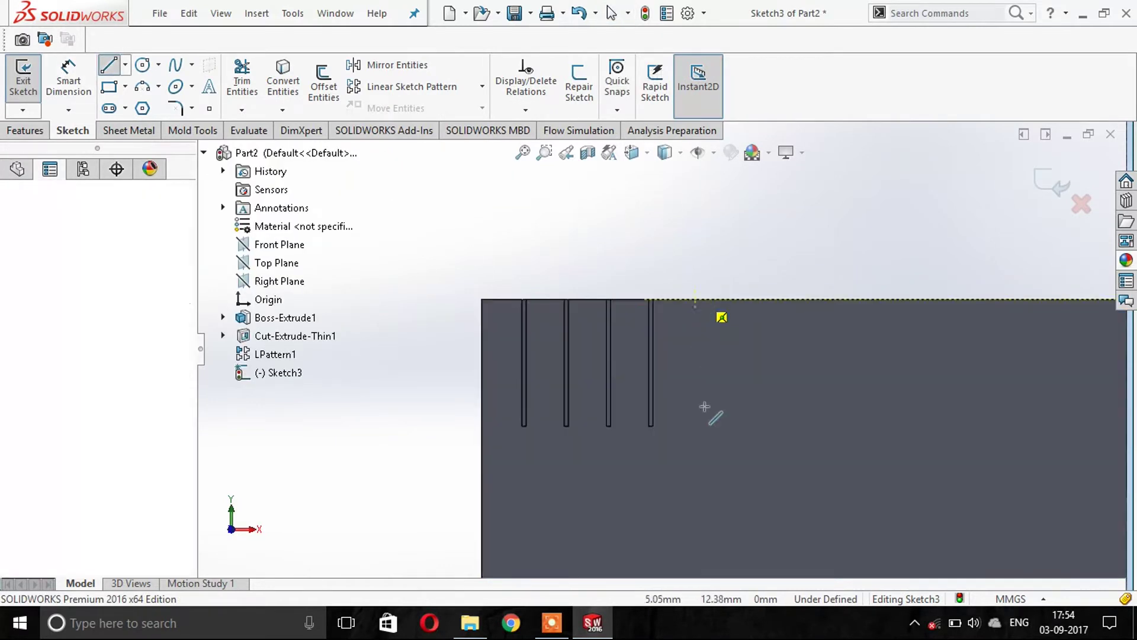
pyautogui.write('5')
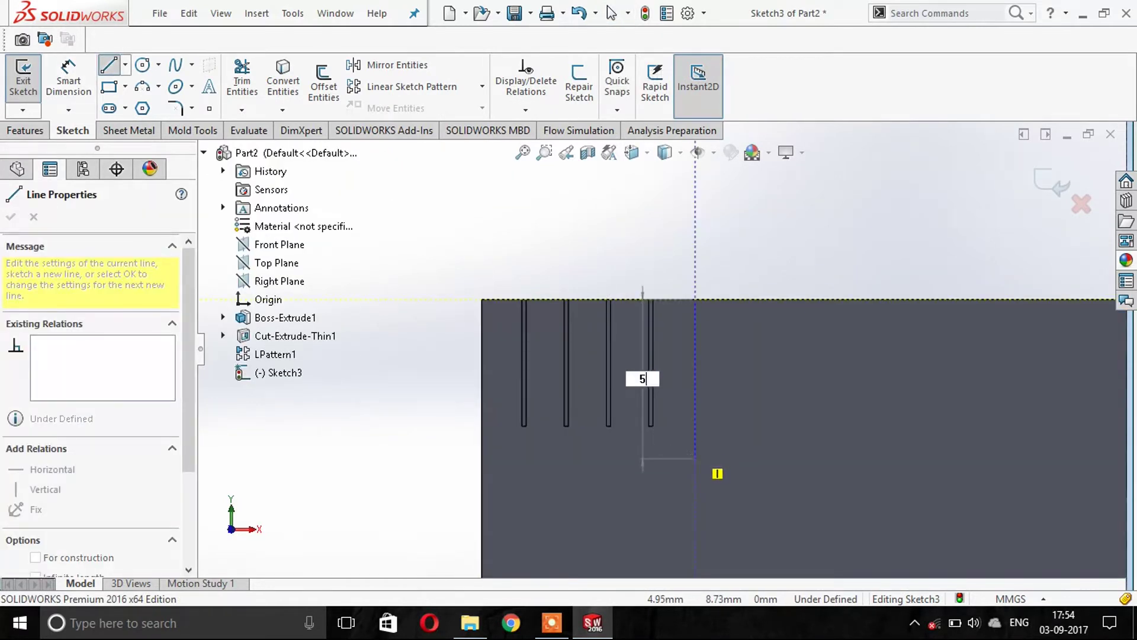
pyautogui.press('Return')
pyautogui.press('Escape')
# Step: Dimension the line as 5 mm long and 5 mm from the ruler's top-left corner
pyautogui.click(69, 77)
pyautogui.click(697, 342)
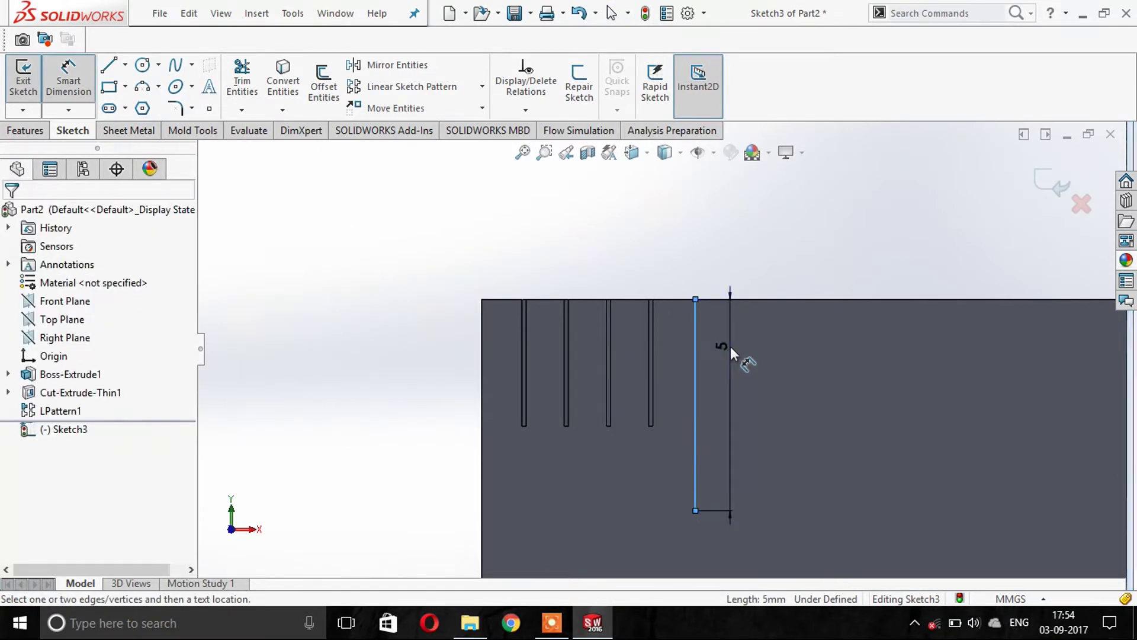
pyautogui.click(730, 348)
pyautogui.click(660, 341)
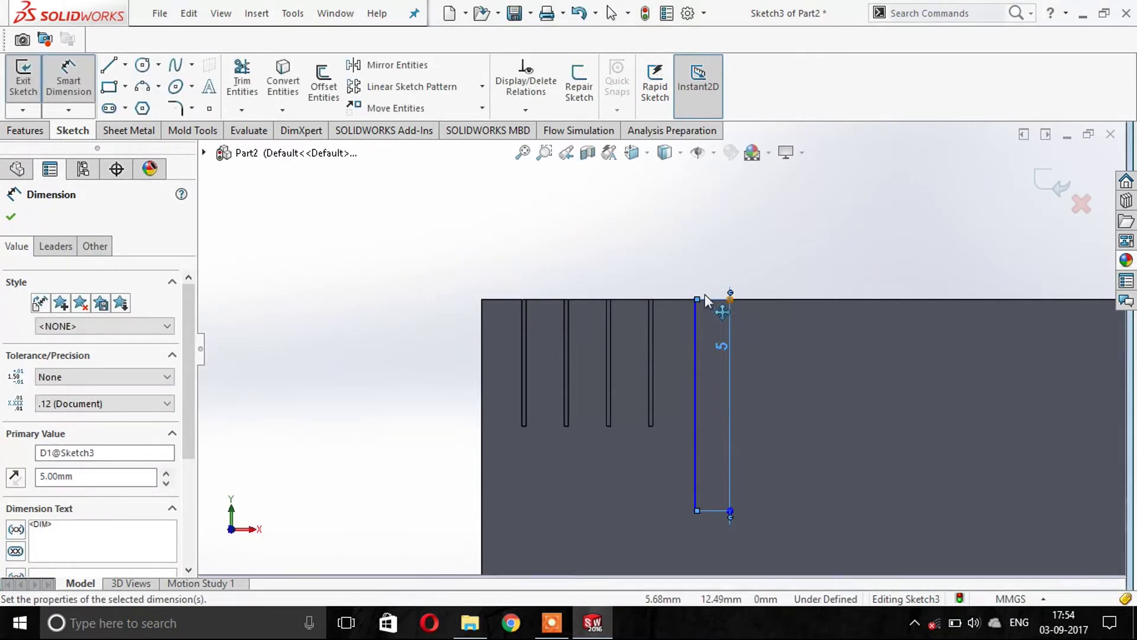
pyautogui.click(680, 246)
pyautogui.click(692, 300)
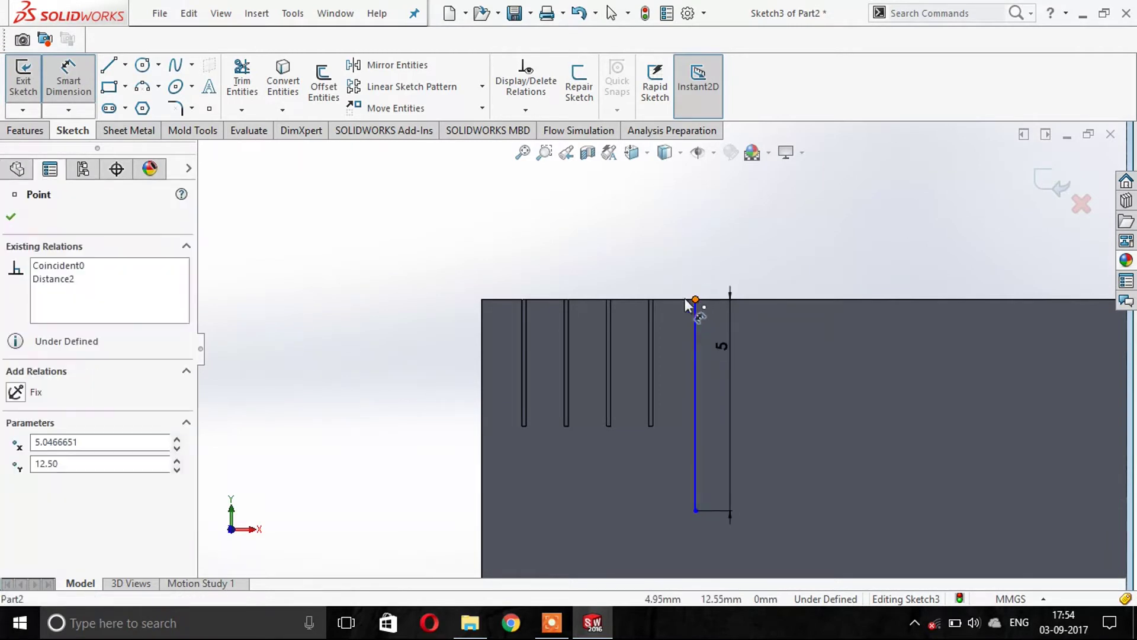
pyautogui.click(483, 300)
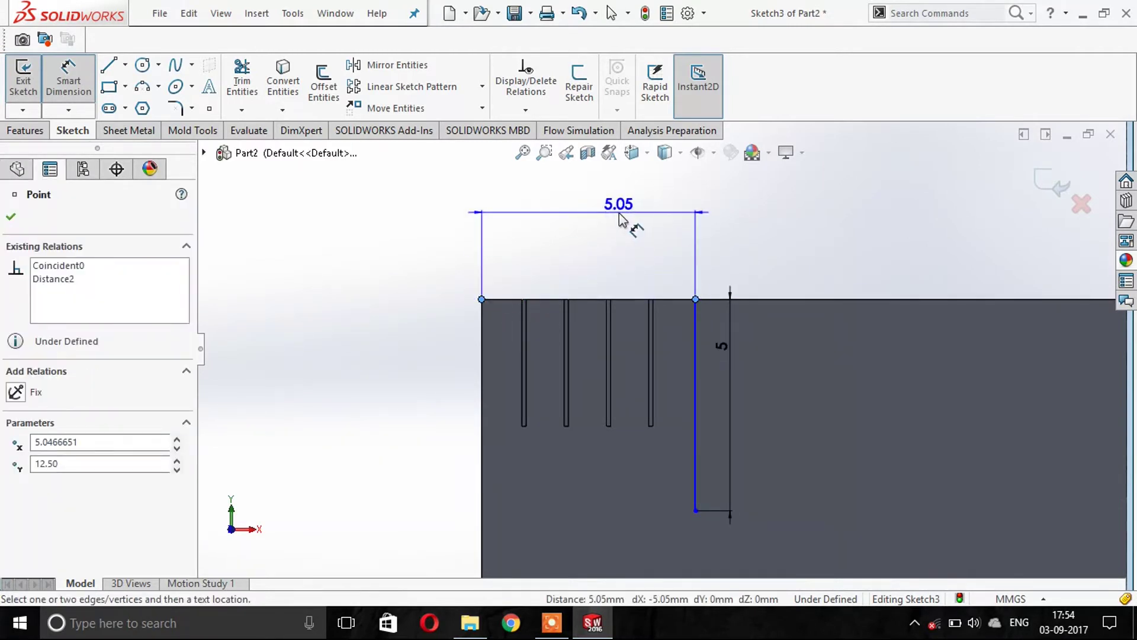
pyautogui.click(631, 219)
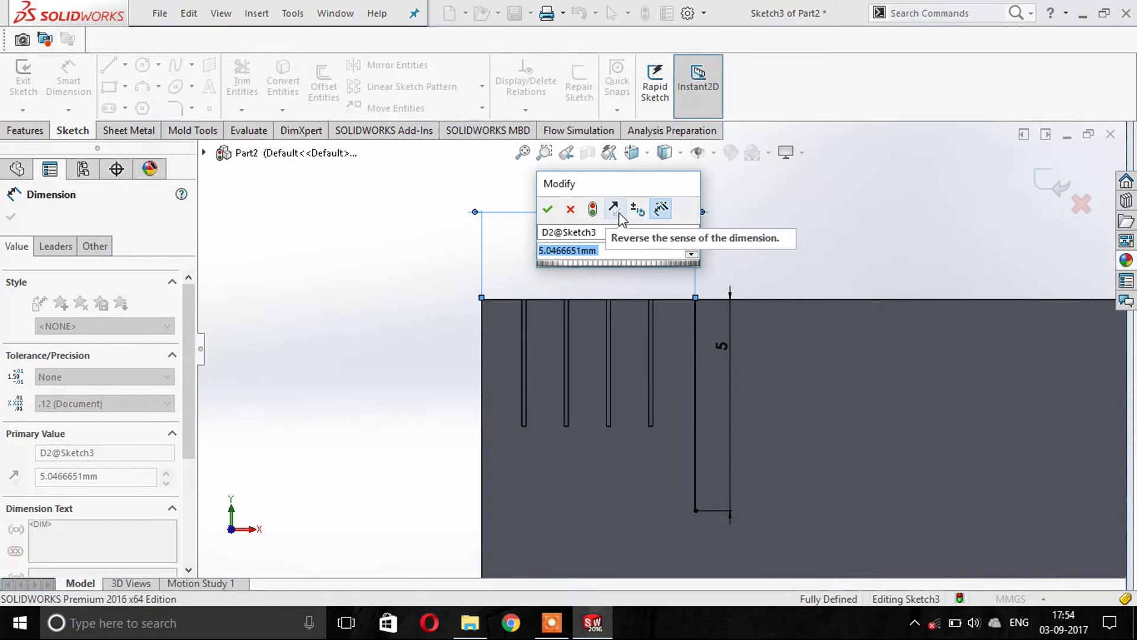
pyautogui.write('5')
pyautogui.press('Return')
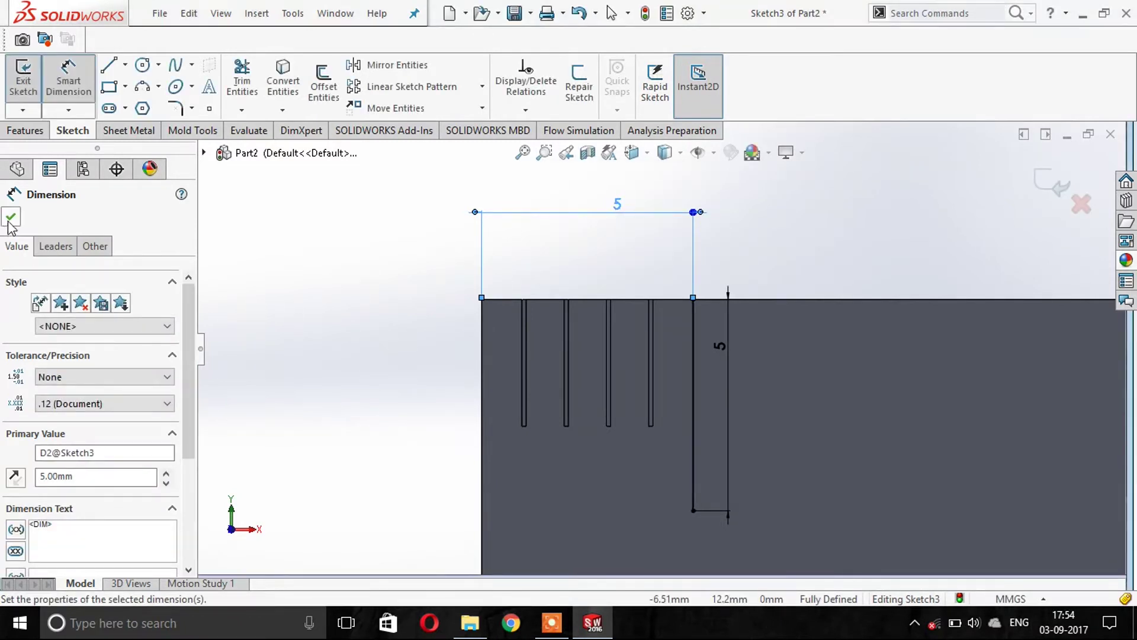
pyautogui.click(10, 218)
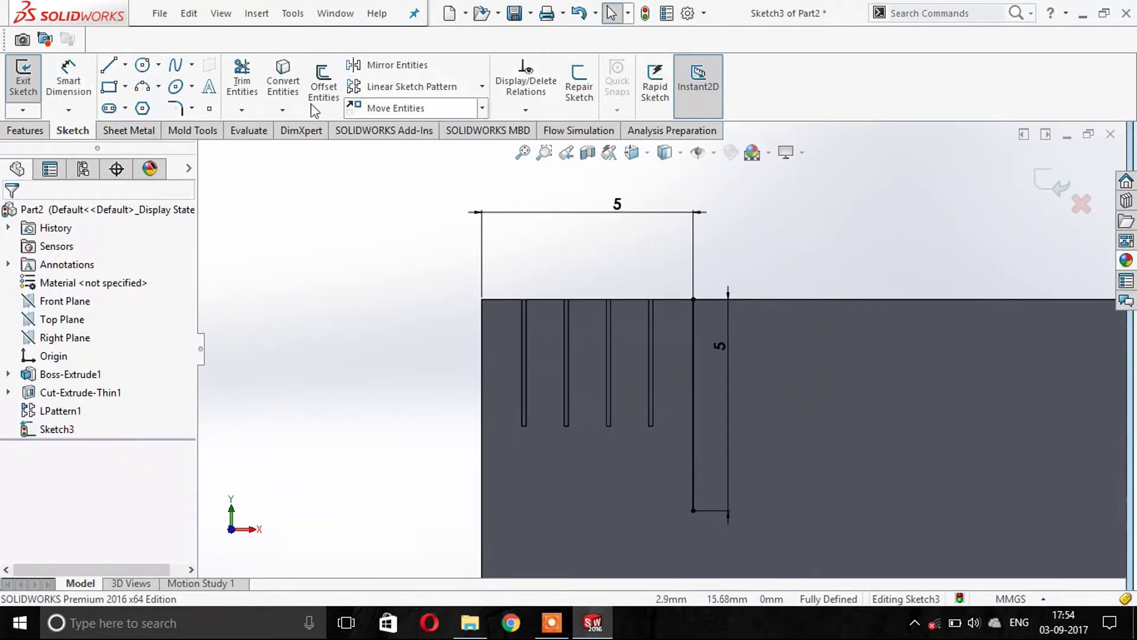
pyautogui.click(37, 132)
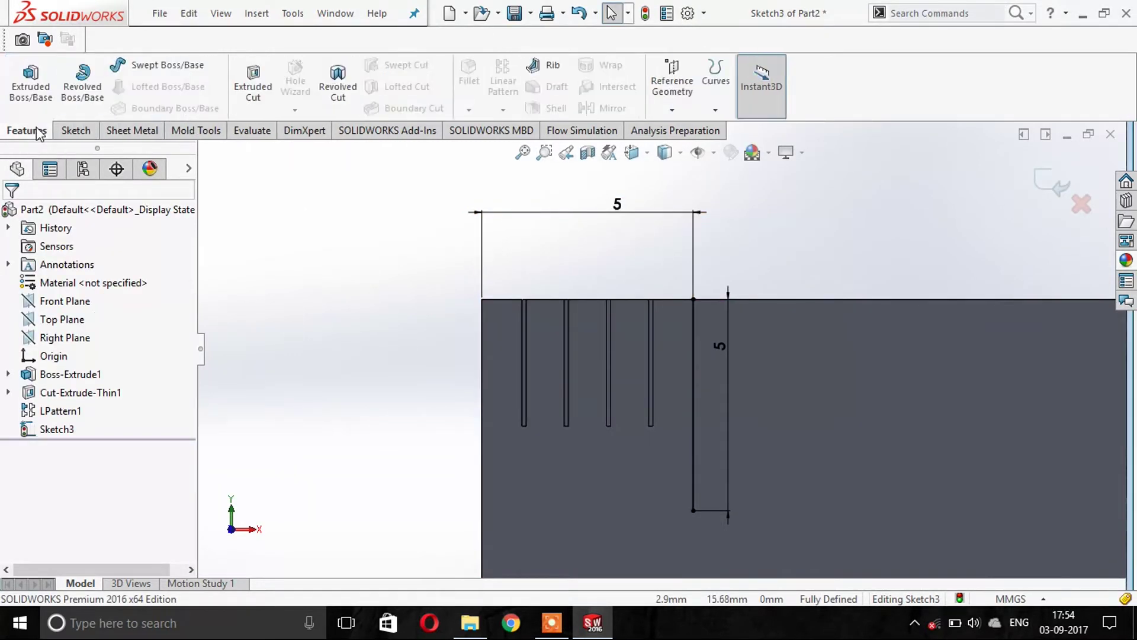
# Step: Cut the 5 mm line 0.5 mm deep as a flipped 0.1 mm mid-plane thin slot, no Direction 2
pyautogui.click(258, 97)
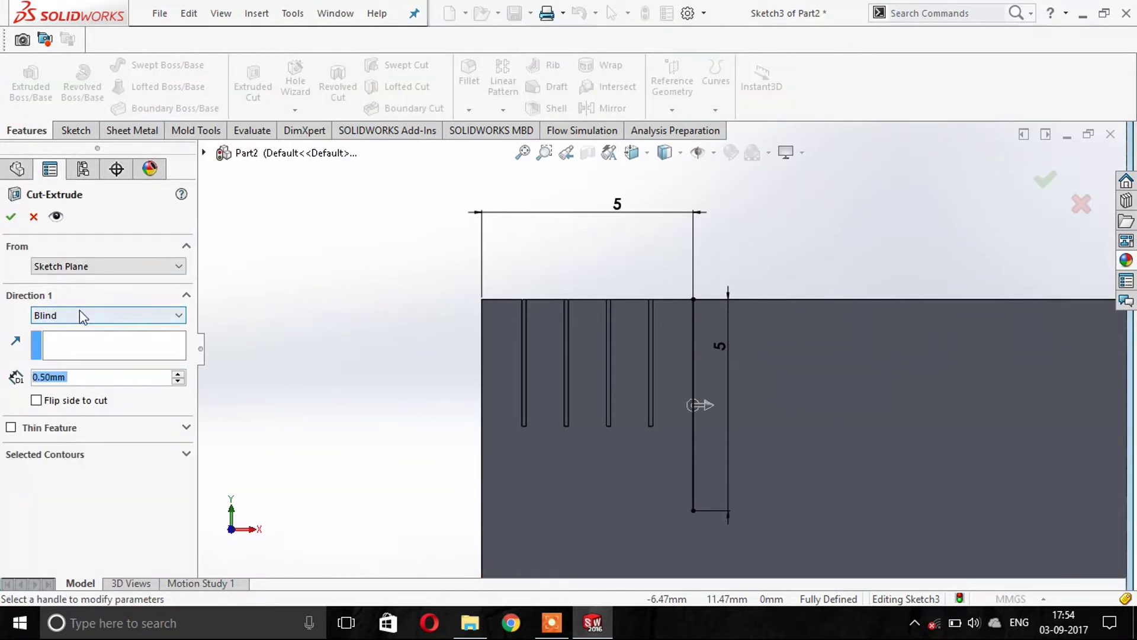
pyautogui.click(38, 403)
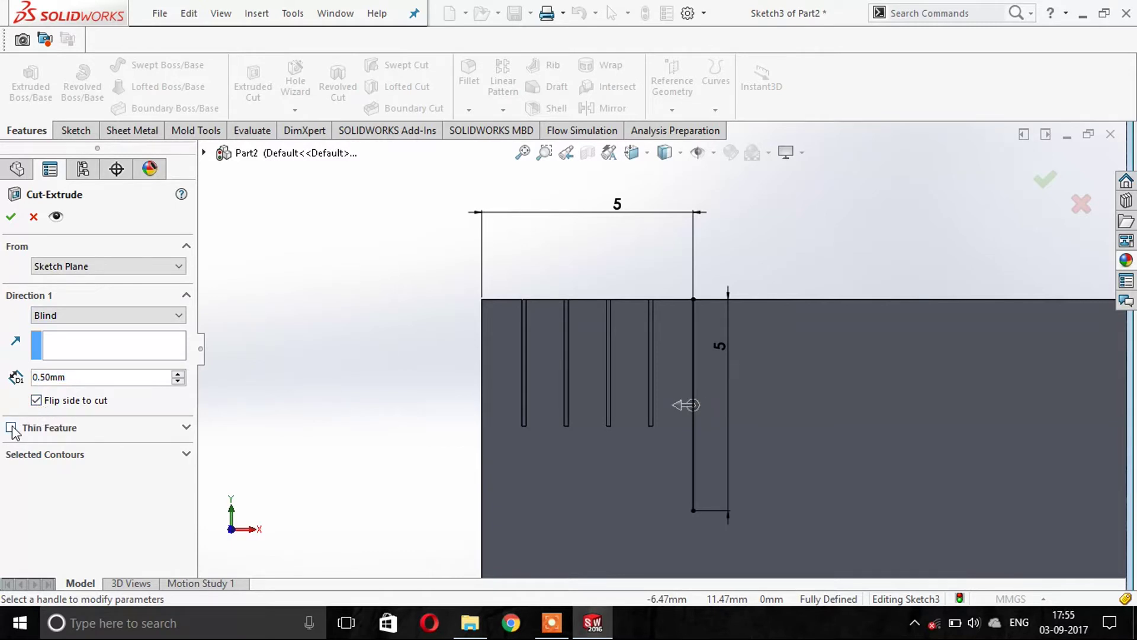
pyautogui.click(12, 427)
pyautogui.click(10, 472)
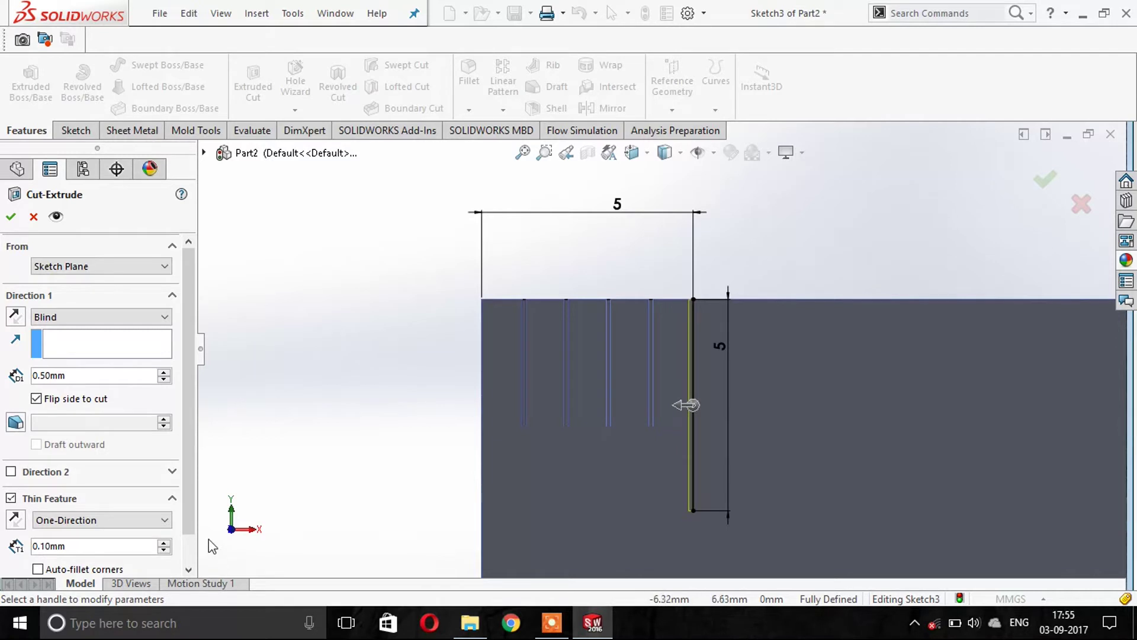
pyautogui.scroll(-1, 188, 467)
pyautogui.click(125, 490)
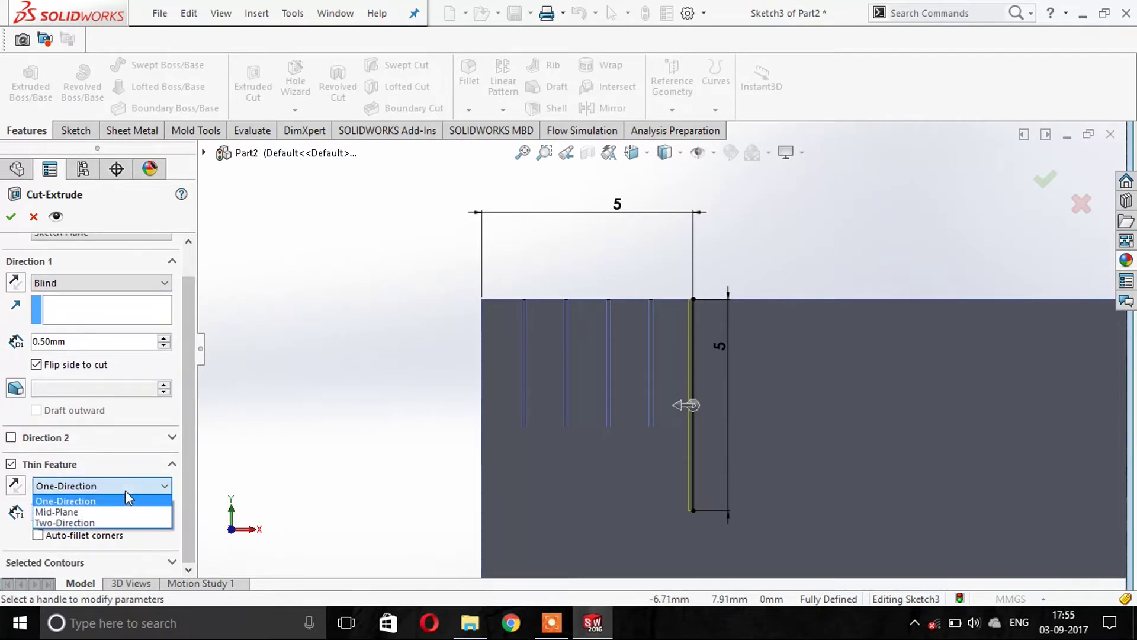
pyautogui.click(94, 512)
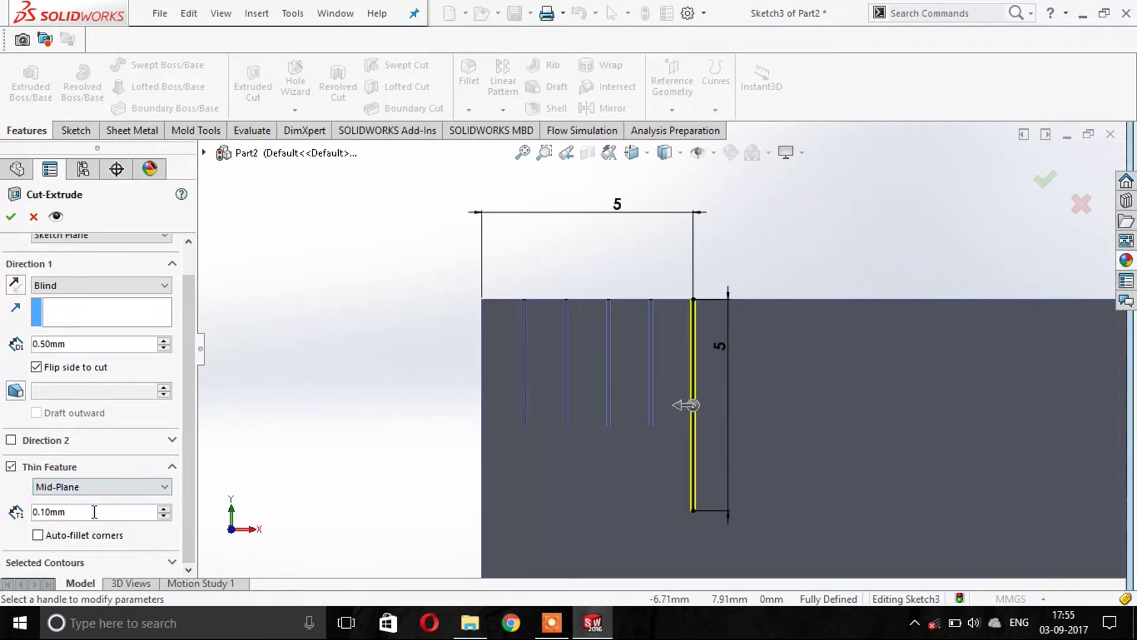
pyautogui.click(11, 216)
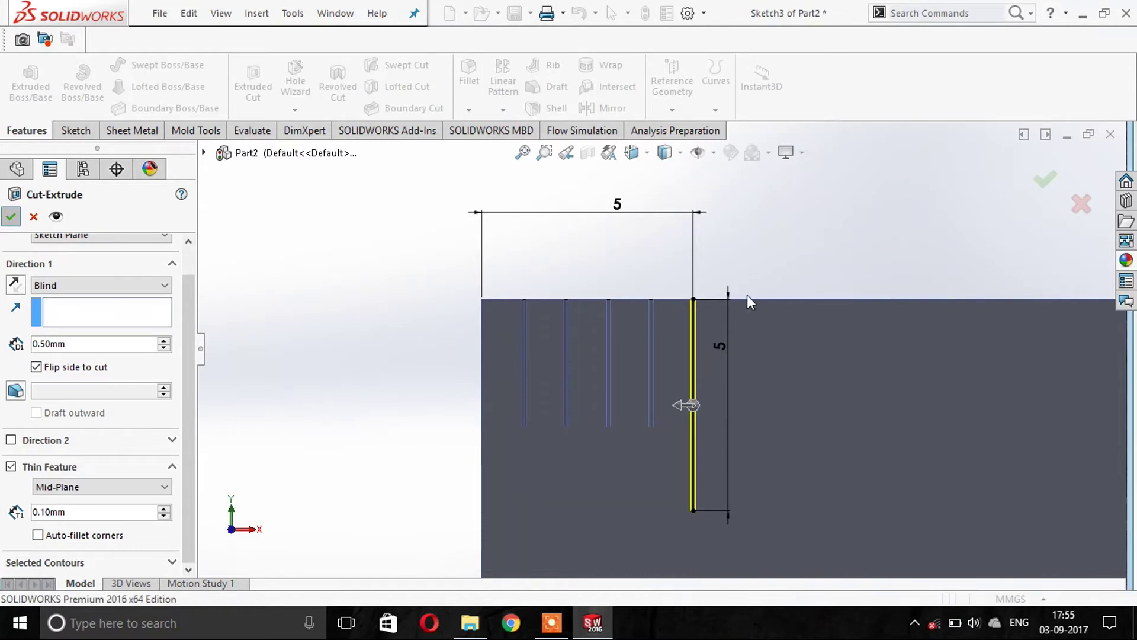
pyautogui.click(734, 245)
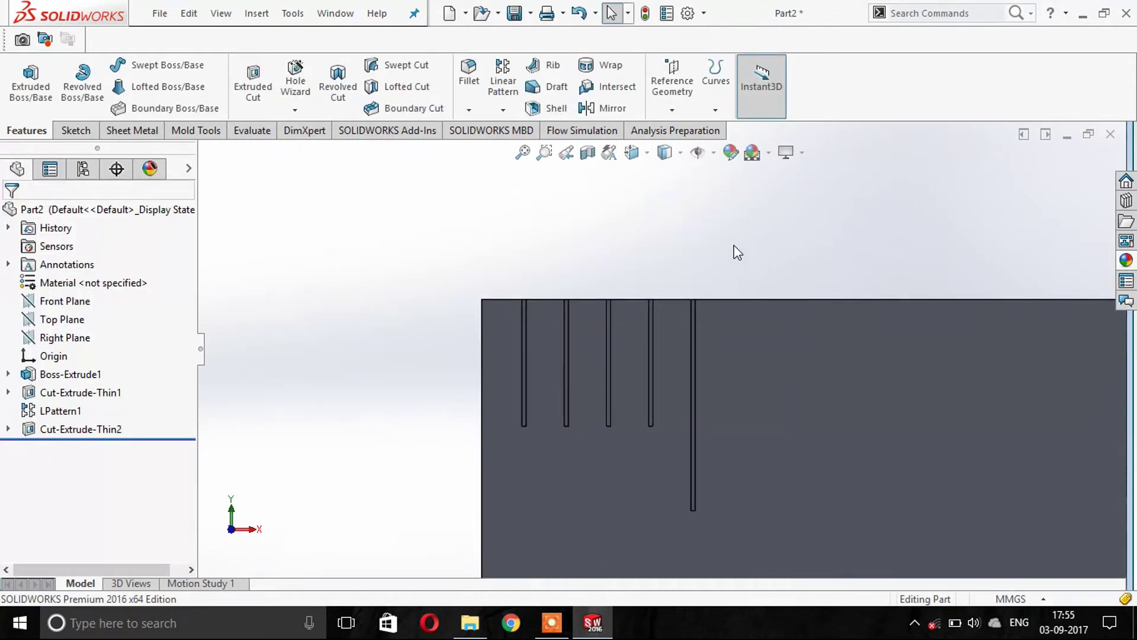
# Step: Set up a linear pattern along the top edge with 2 instances at 5 mm spacing
pyautogui.click(522, 71)
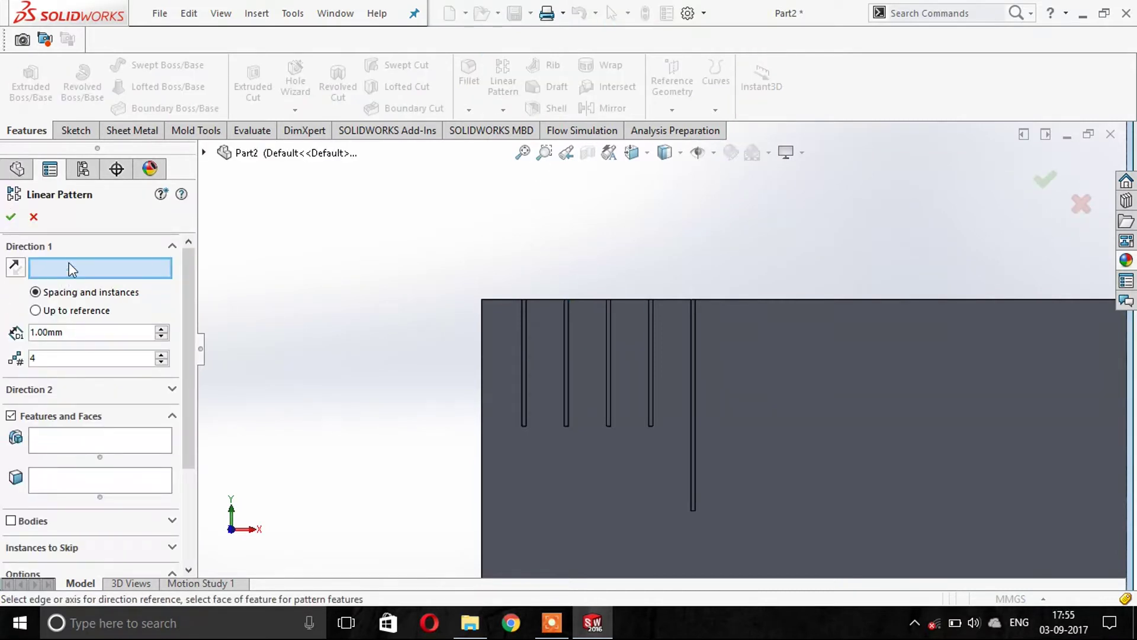
pyautogui.click(811, 300)
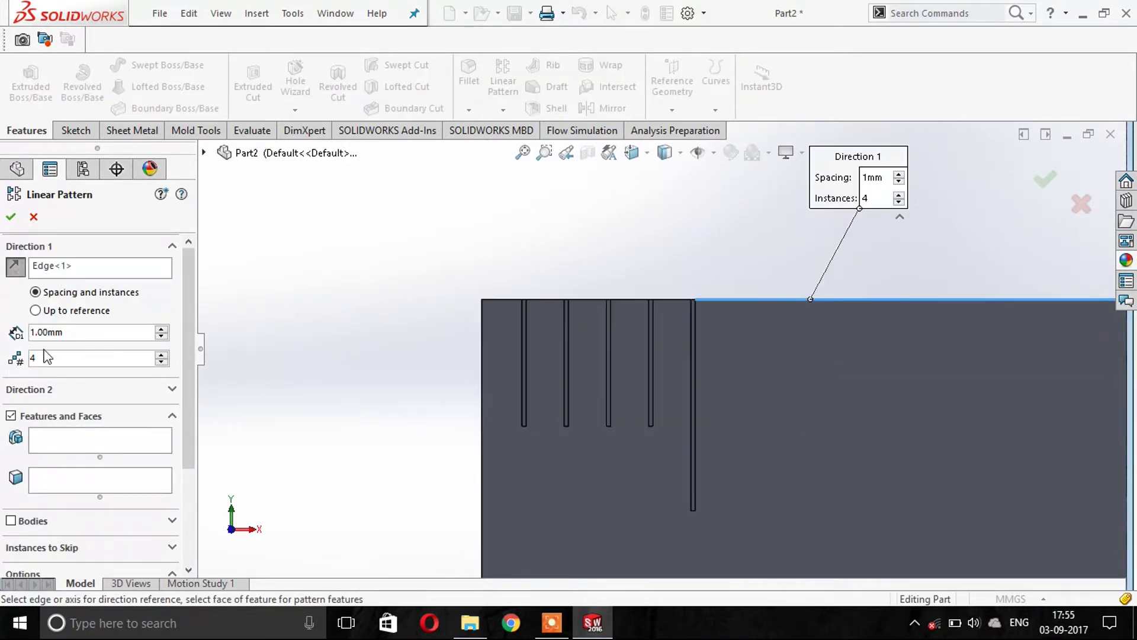
pyautogui.doubleClick(60, 362)
pyautogui.write('2')
pyautogui.moveTo(75, 330); pyautogui.dragTo(30, 330)
pyautogui.write('5')
pyautogui.press('Return')
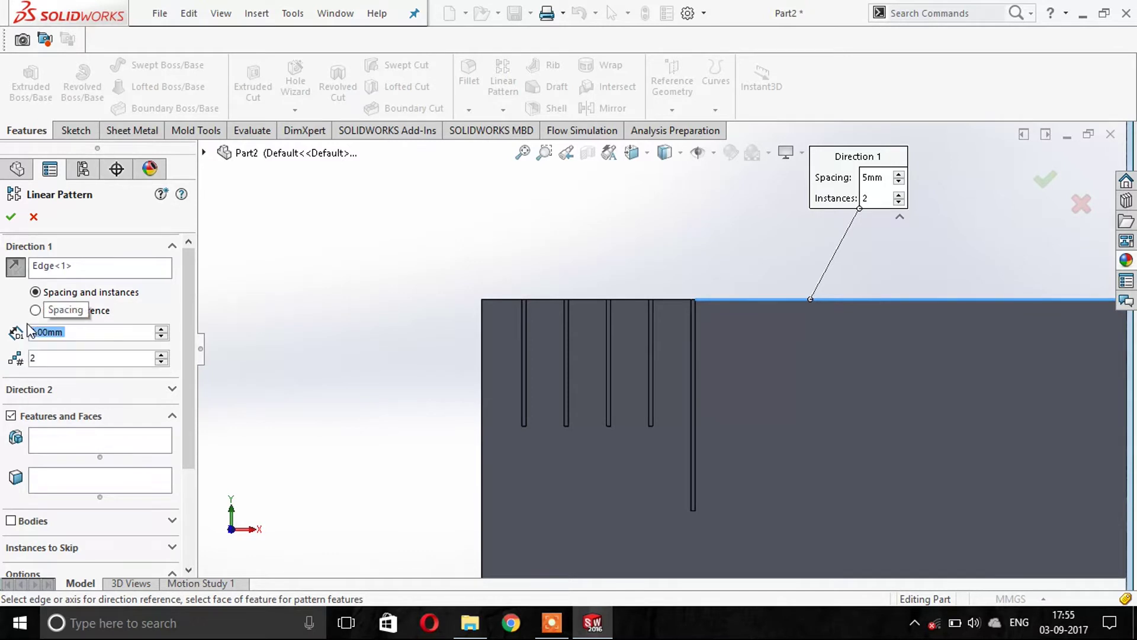
# Step: Choose Cut-Extrude-Thin1 and LPattern1 as the features to repeat and accept the pattern
pyautogui.click(71, 449)
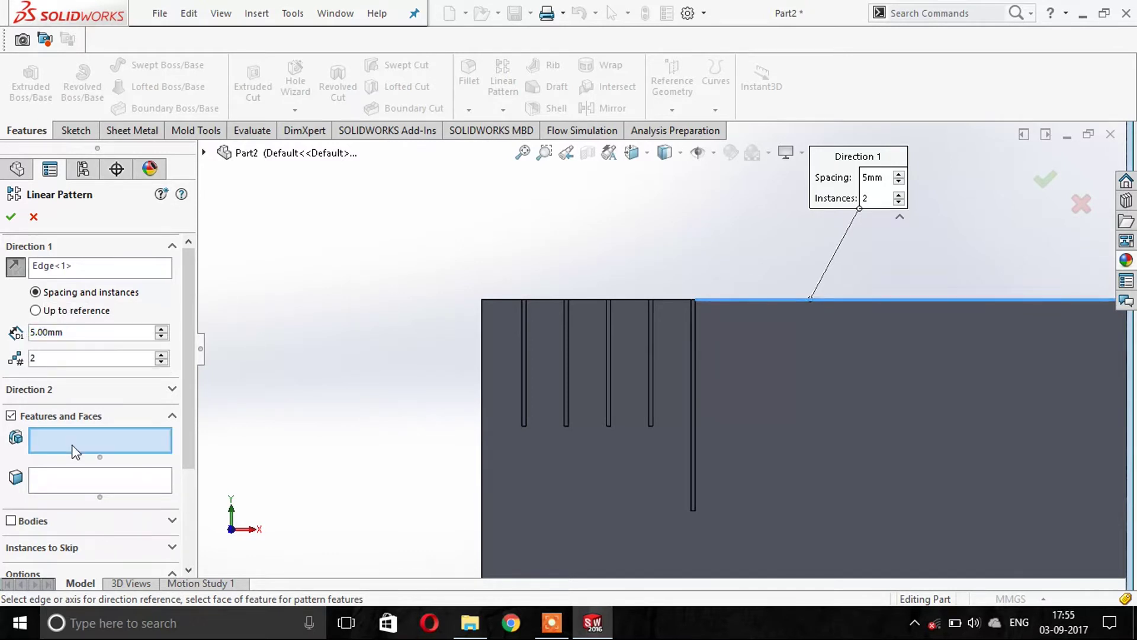
pyautogui.click(205, 154)
pyautogui.click(280, 338)
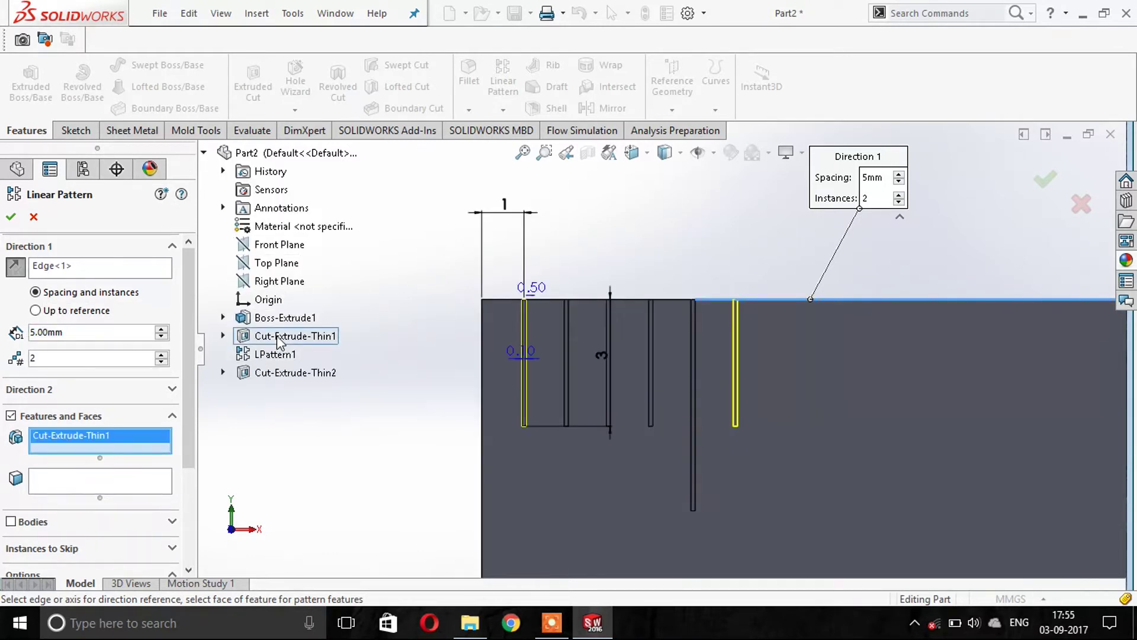
pyautogui.click(274, 354)
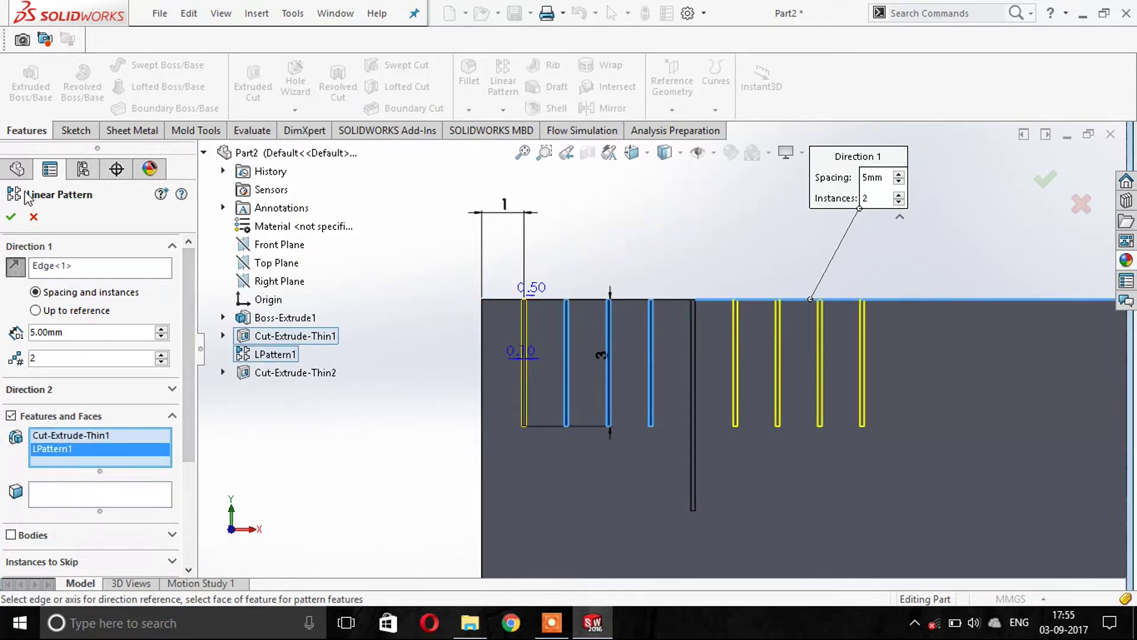
pyautogui.click(574, 318)
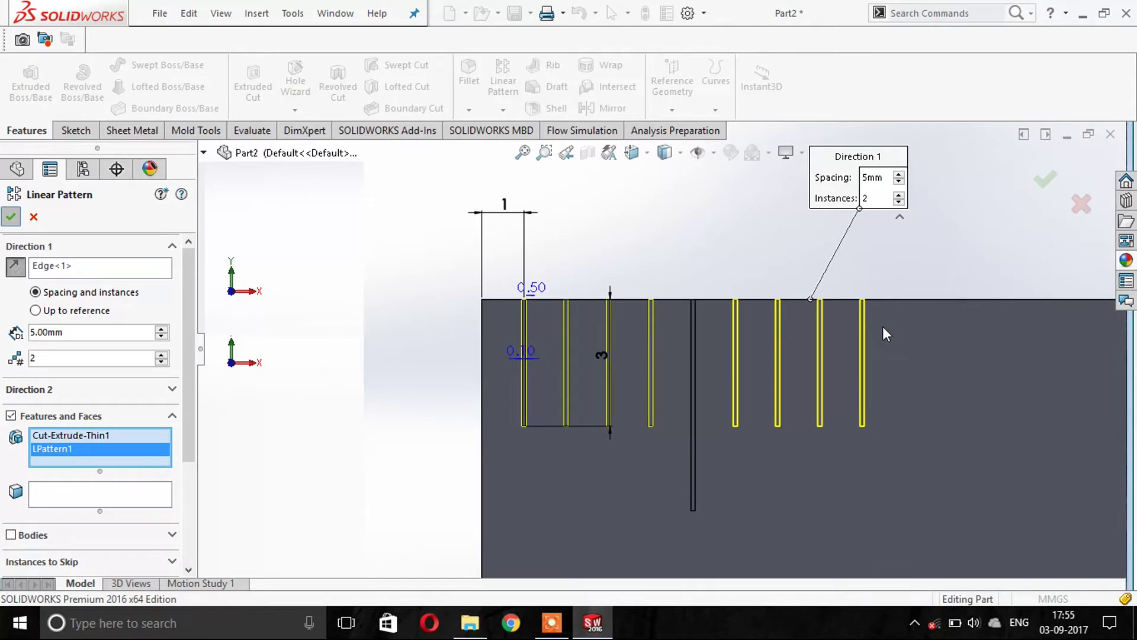
pyautogui.press('Return')
pyautogui.scroll(2, 869, 342)
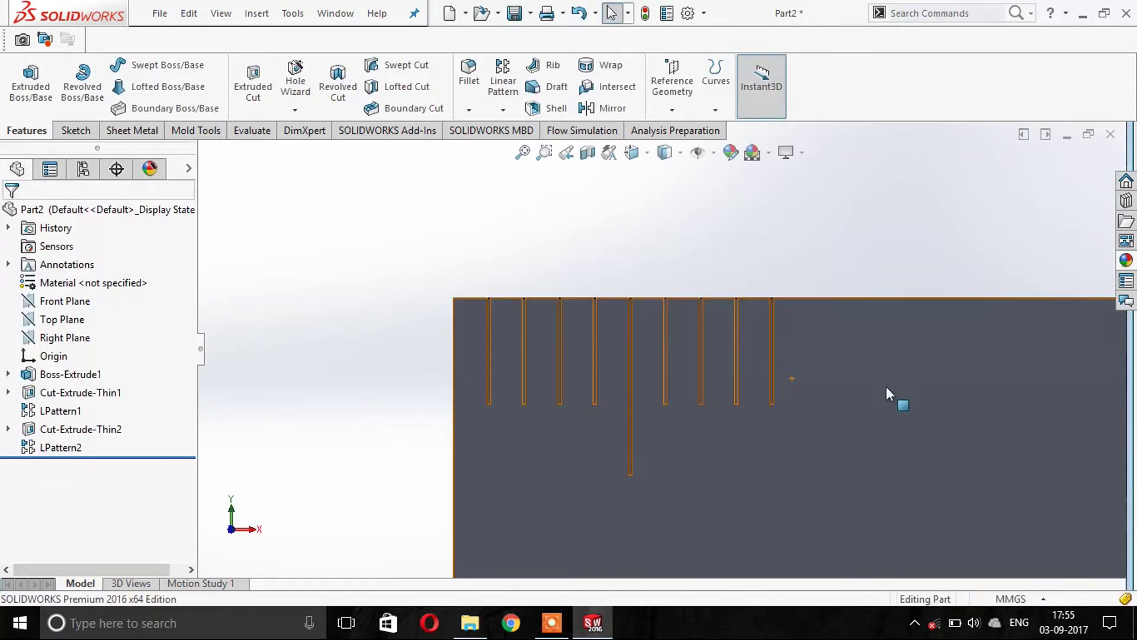
pyautogui.click(846, 400)
# Step: Start a sketch on the front face and draw a 7 mm vertical line from the top edge
pyautogui.click(917, 352)
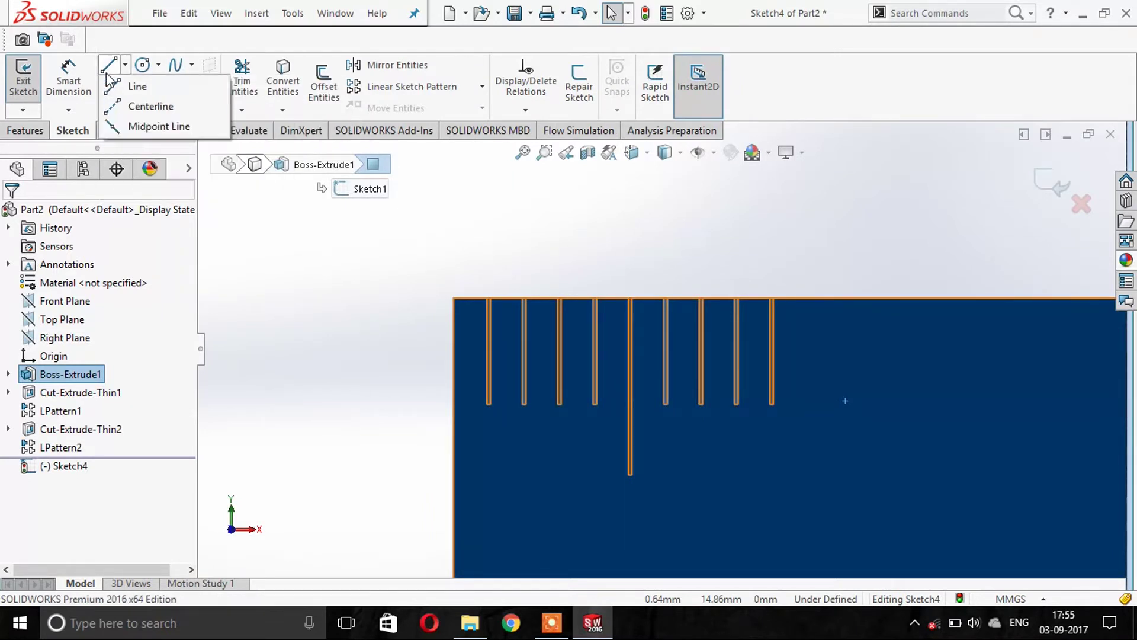
pyautogui.press('l')
pyautogui.click(824, 298)
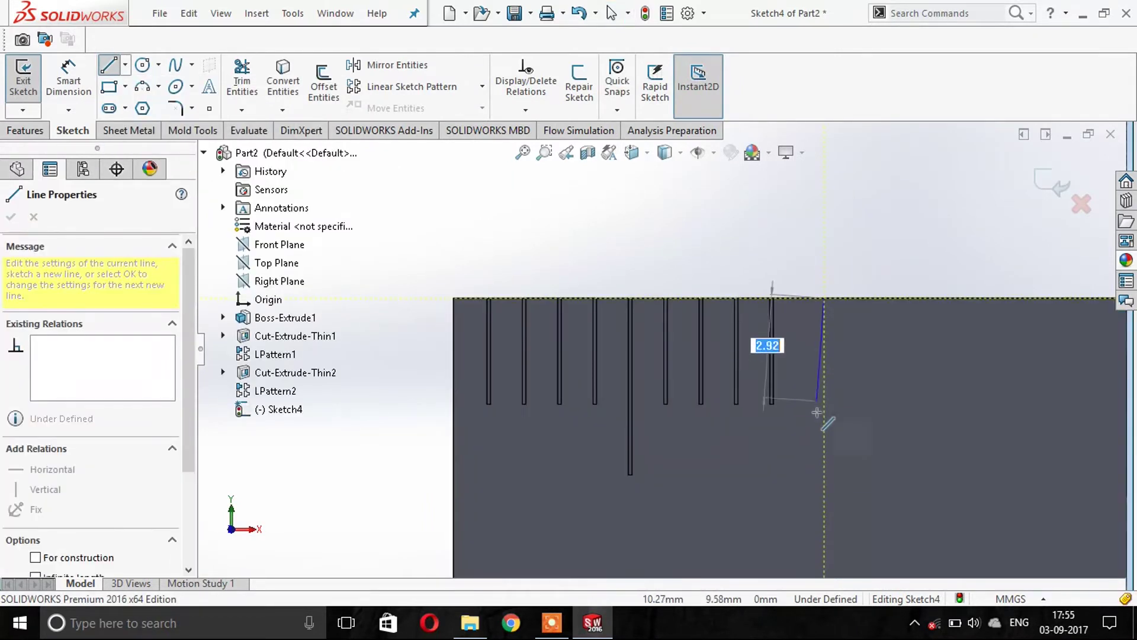
pyautogui.write('7')
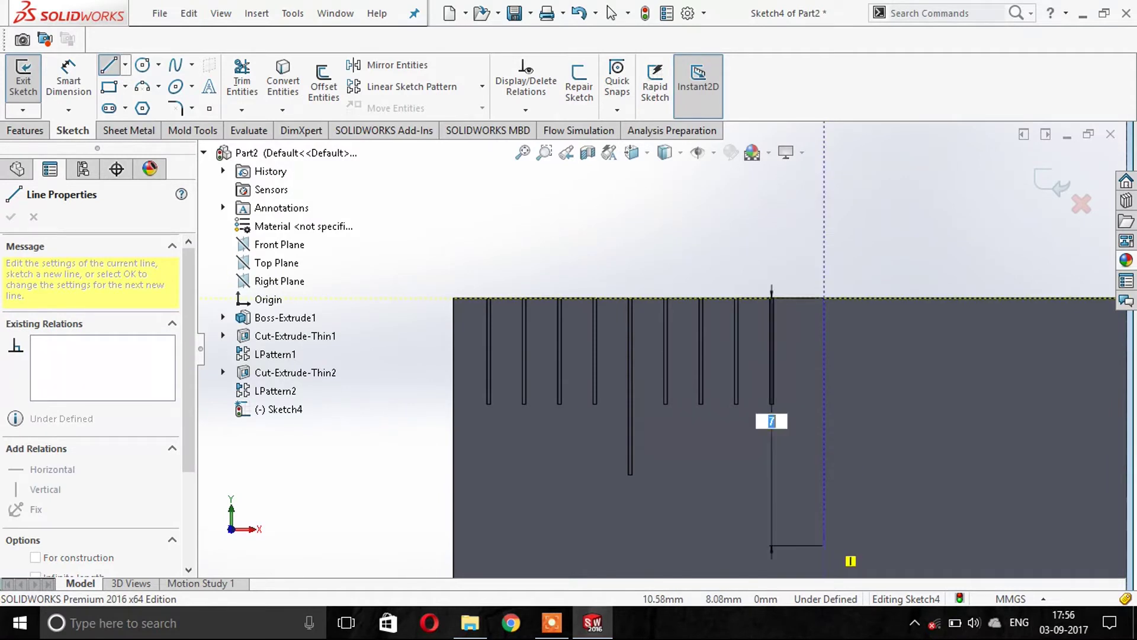
pyautogui.press('Return')
pyautogui.press('Escape')
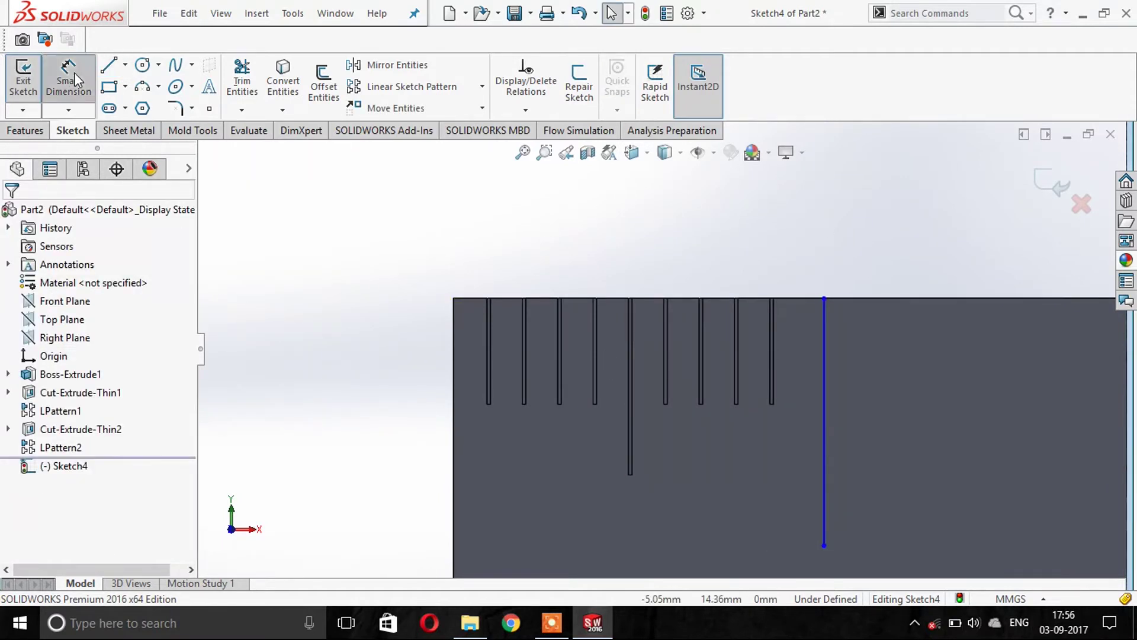
# Step: Dimension the line 10 mm from the top-left corner and 7 mm long
pyautogui.click(68, 77)
pyautogui.click(824, 298)
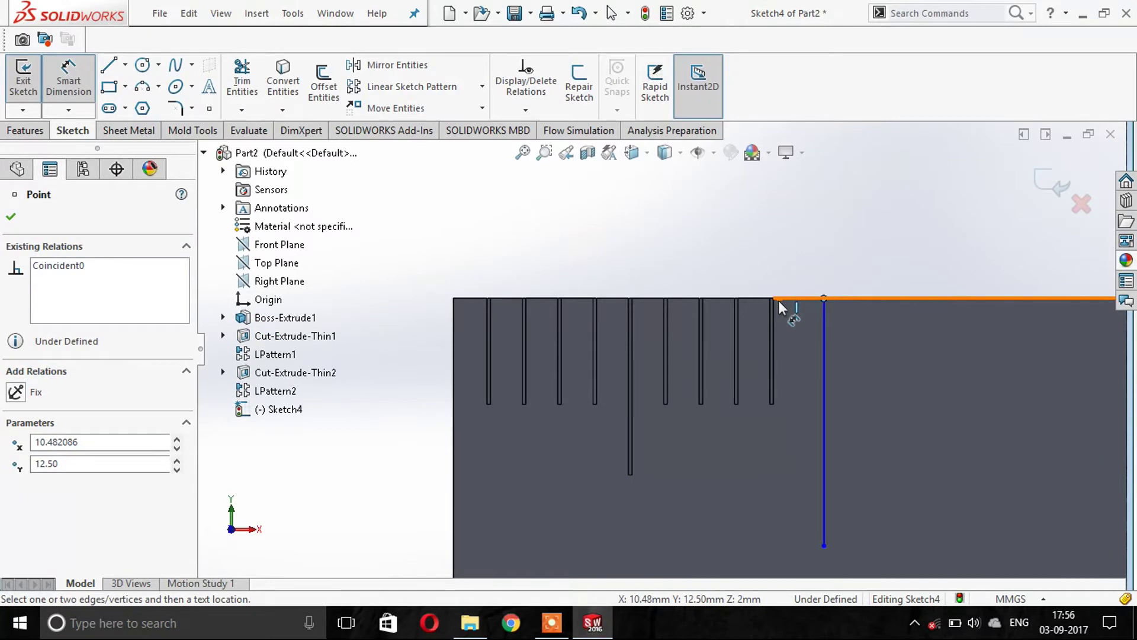
pyautogui.click(454, 298)
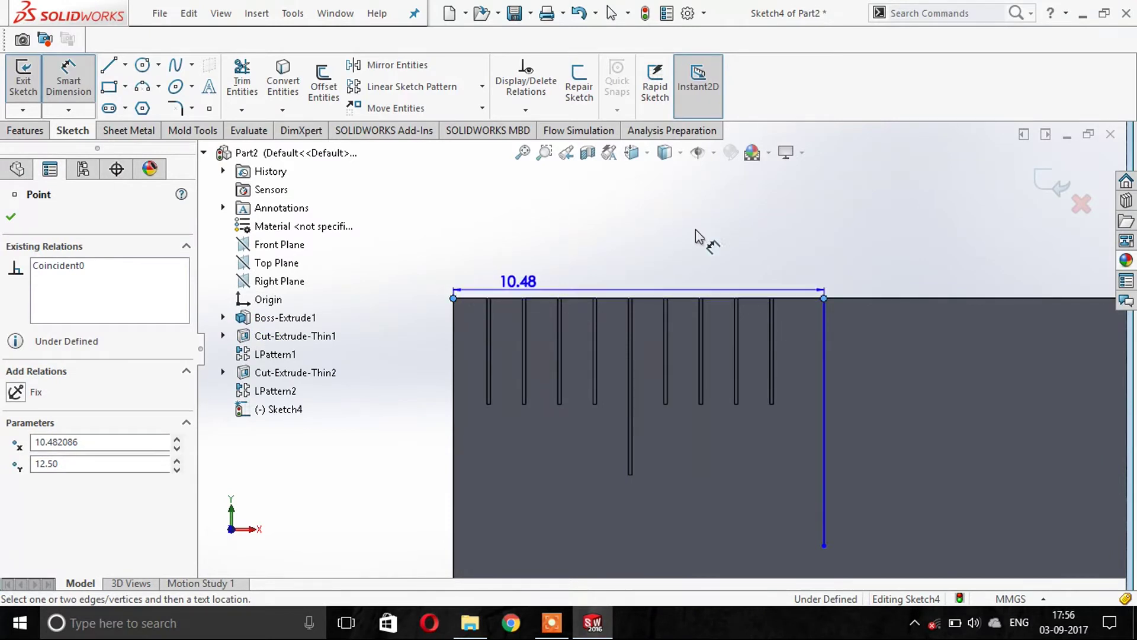
pyautogui.click(701, 218)
pyautogui.write('10')
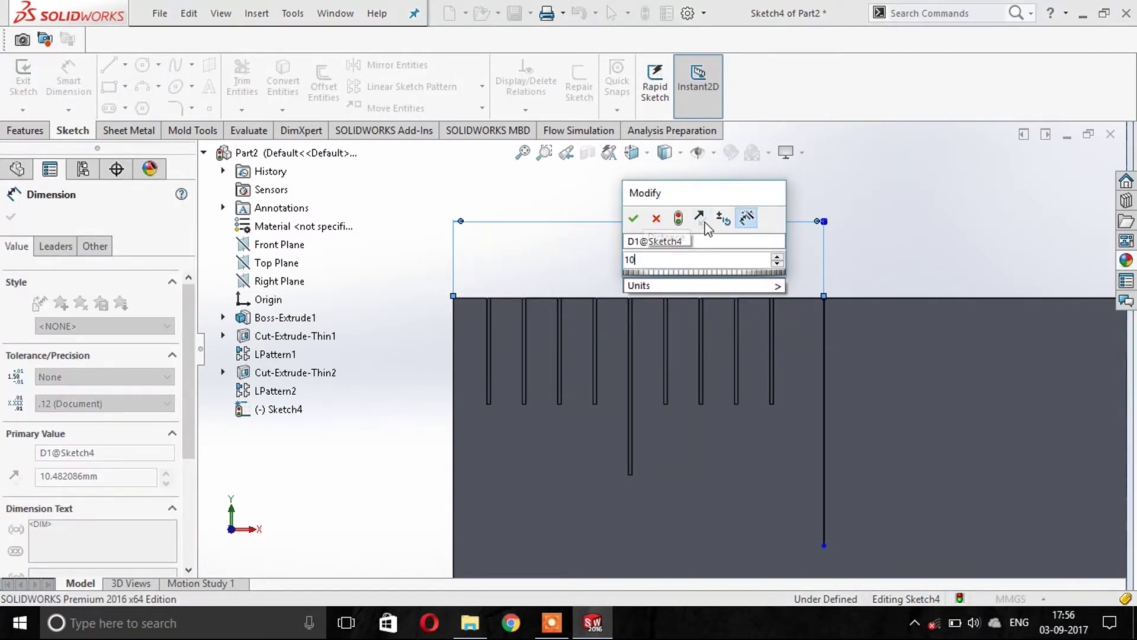
pyautogui.press('Return')
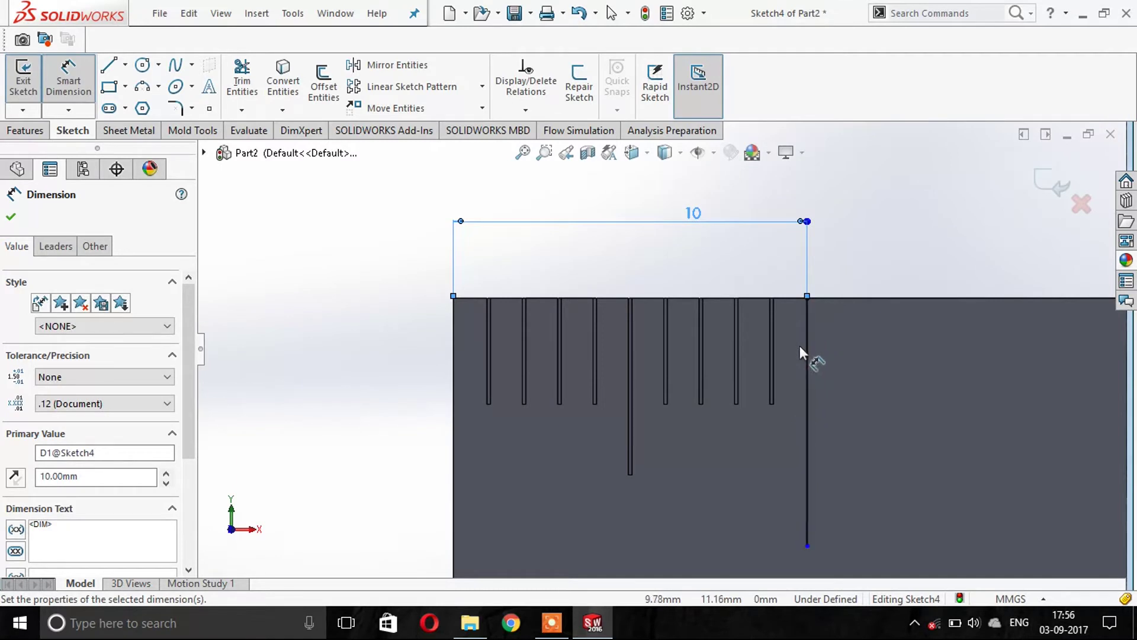
pyautogui.click(806, 346)
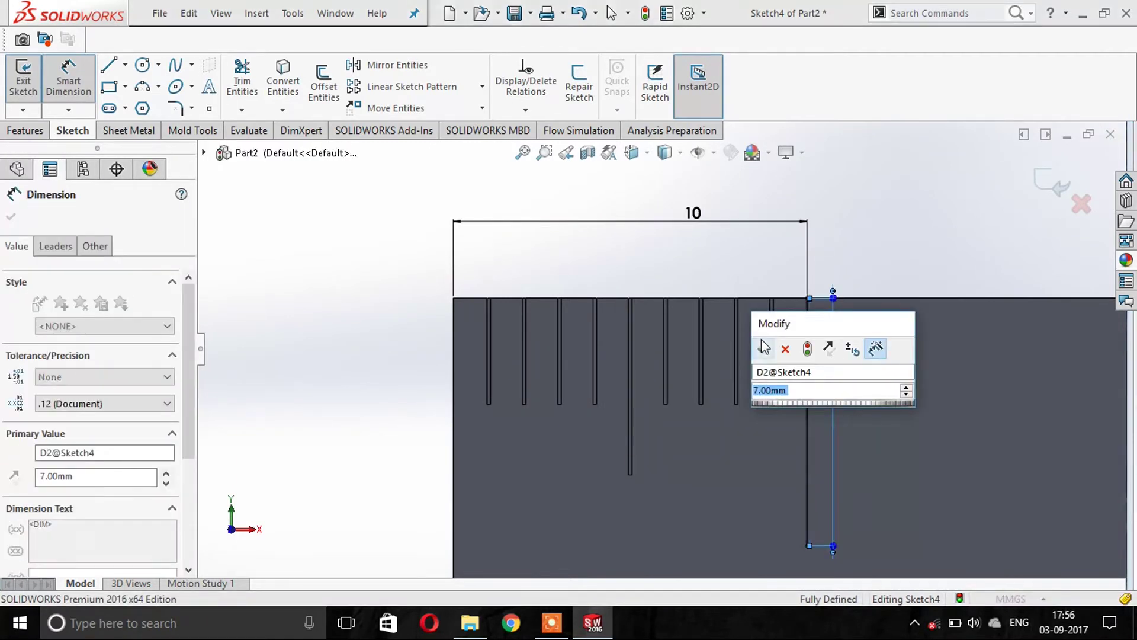
pyautogui.click(762, 346)
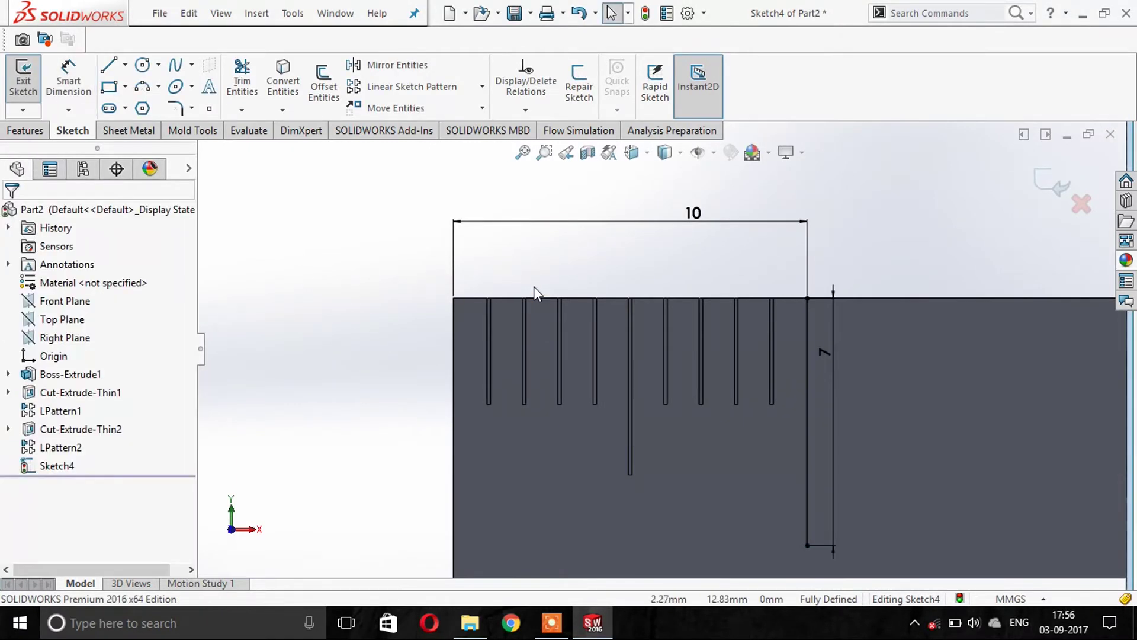
pyautogui.click(25, 132)
# Step: Cut the 7 mm line 0.5 mm deep as a flipped 0.1 mm mid-plane thin groove
pyautogui.click(253, 83)
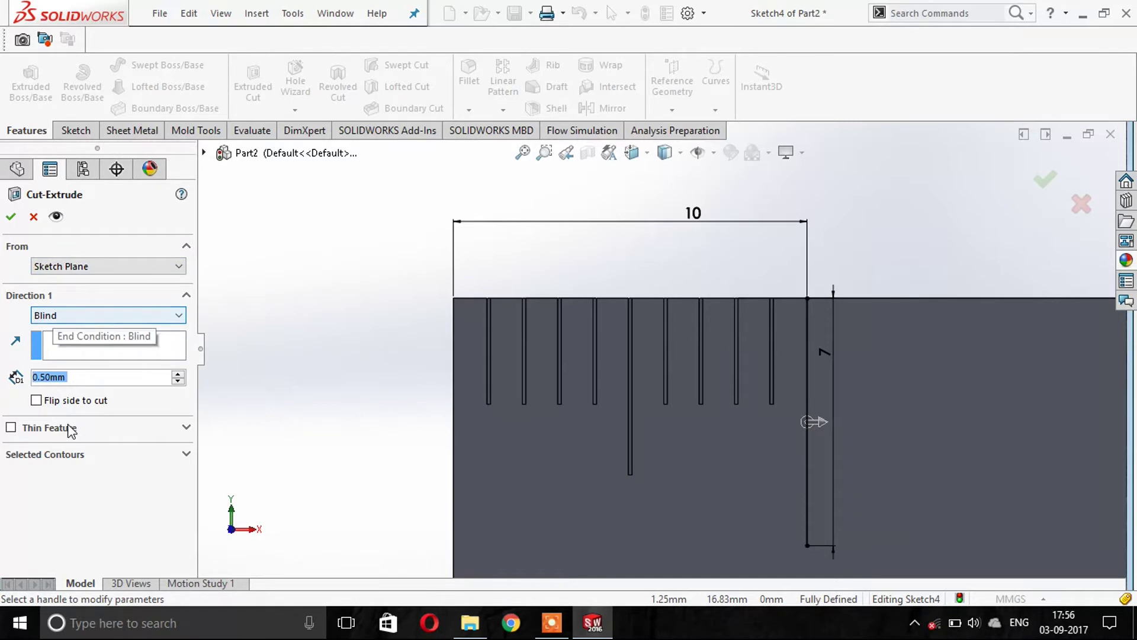
pyautogui.click(37, 401)
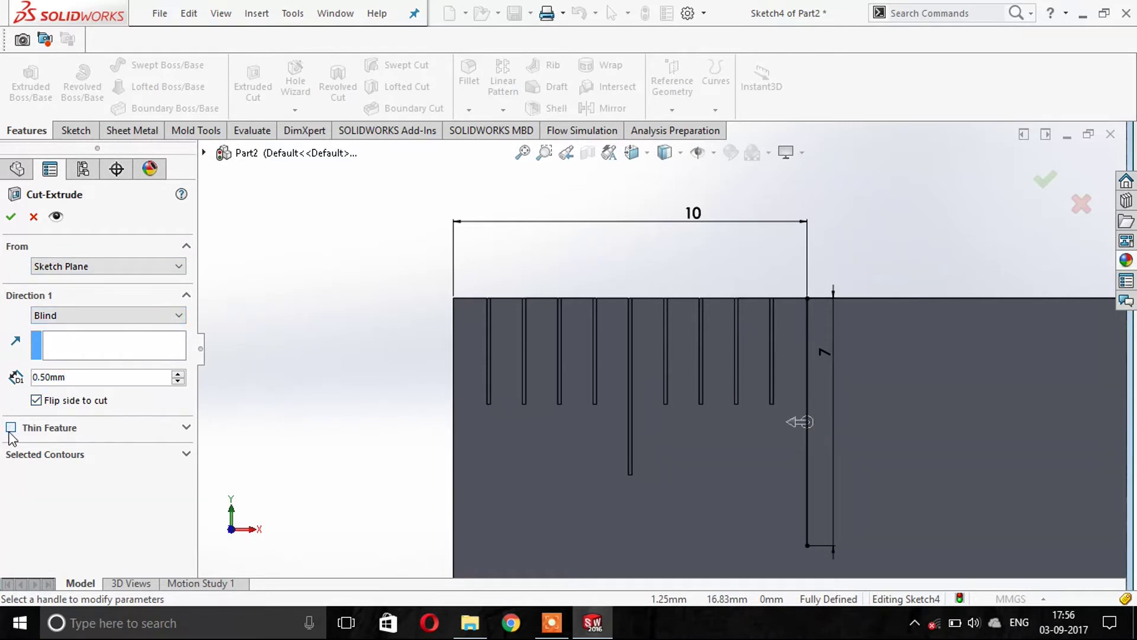
pyautogui.click(10, 429)
pyautogui.click(15, 472)
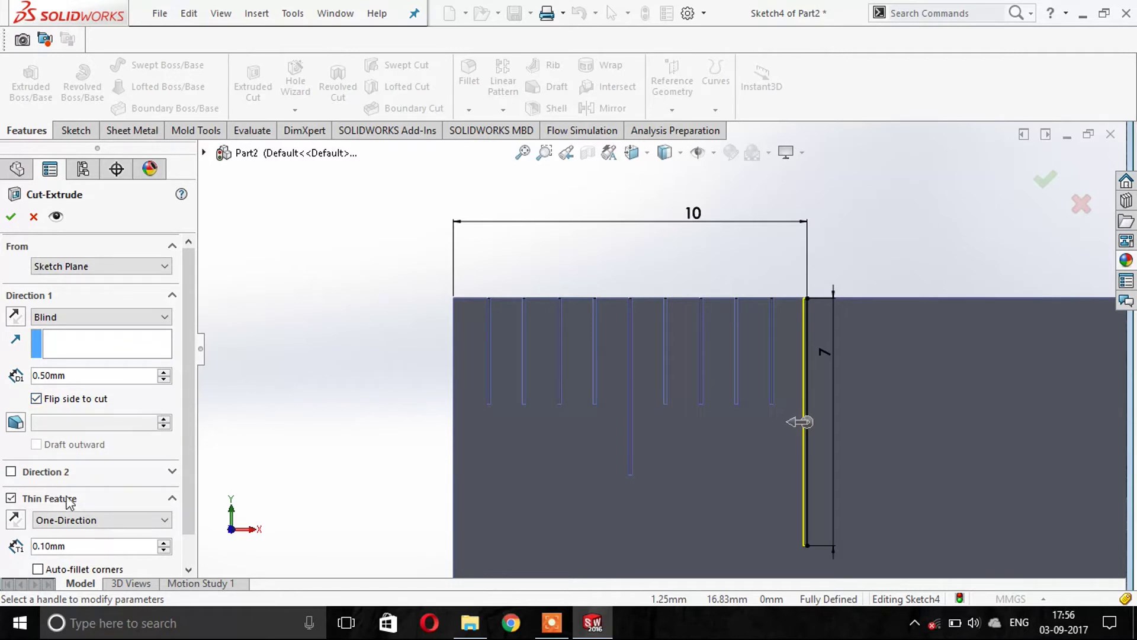
pyautogui.scroll(-1, 65, 491)
pyautogui.click(89, 485)
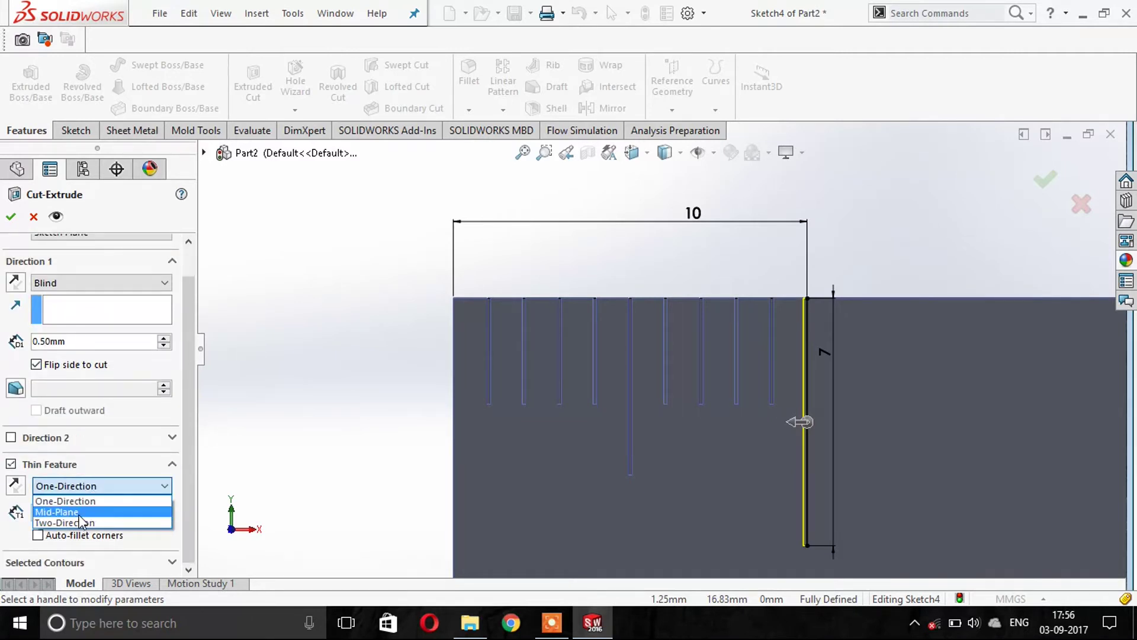
pyautogui.click(80, 513)
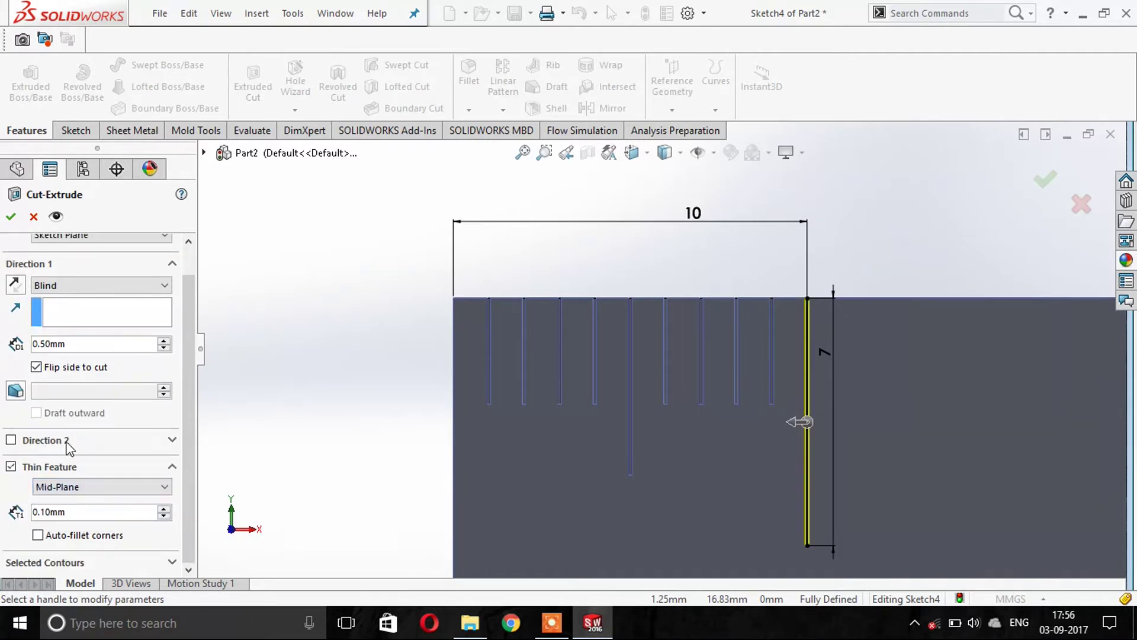
pyautogui.click(12, 217)
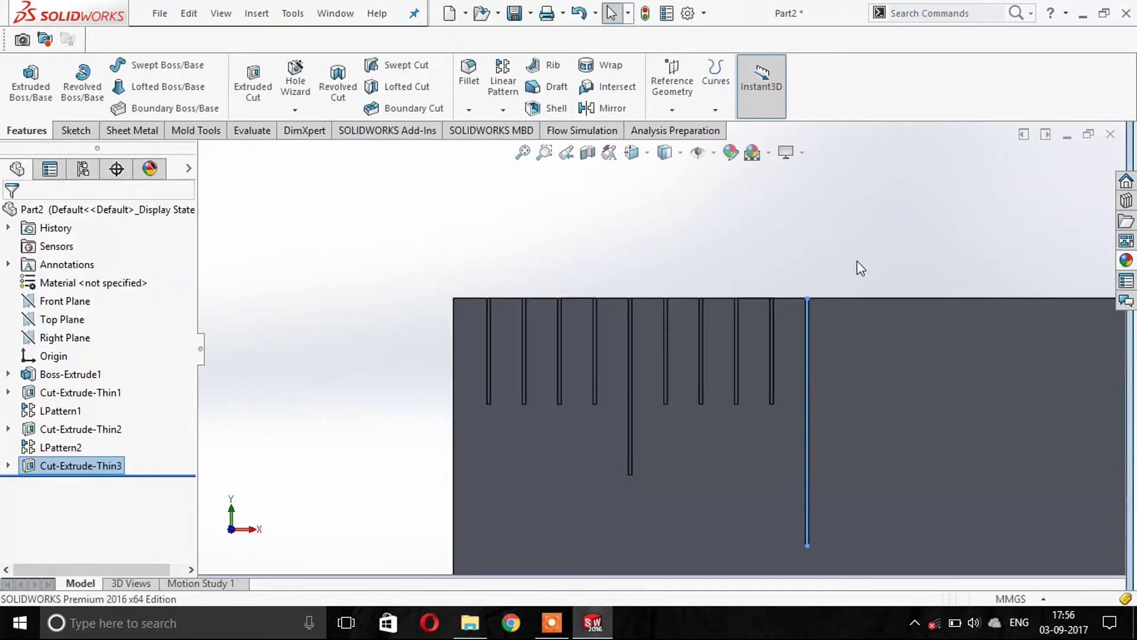
pyautogui.scroll(3, 661, 349)
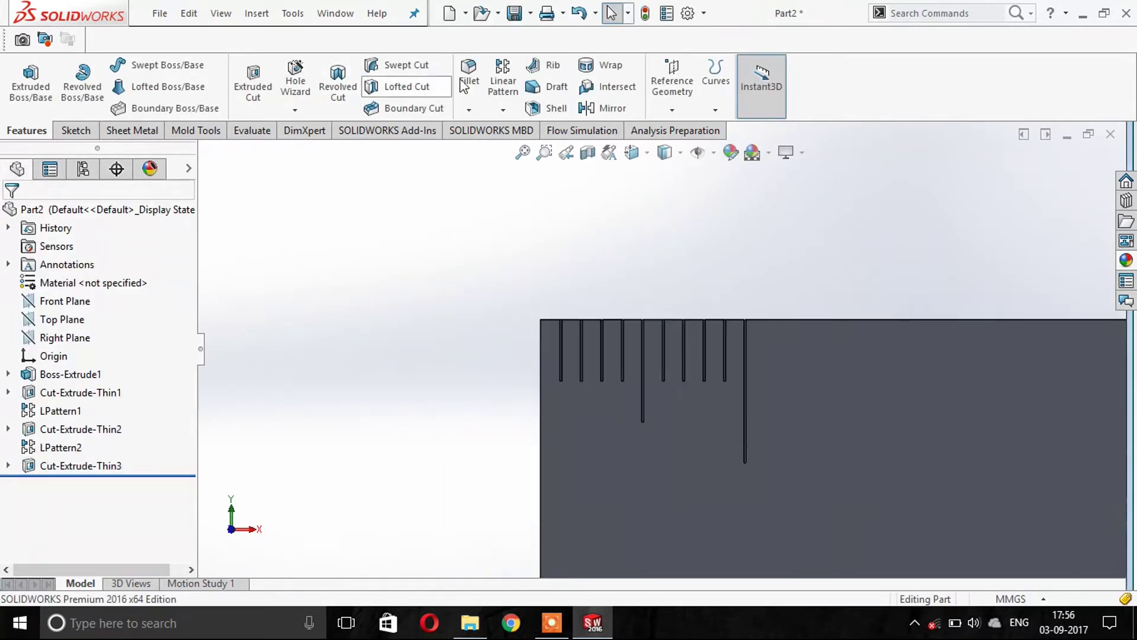
# Step: Set up a linear pattern along the top edge with 10 mm spacing and 30 instances
pyautogui.click(503, 80)
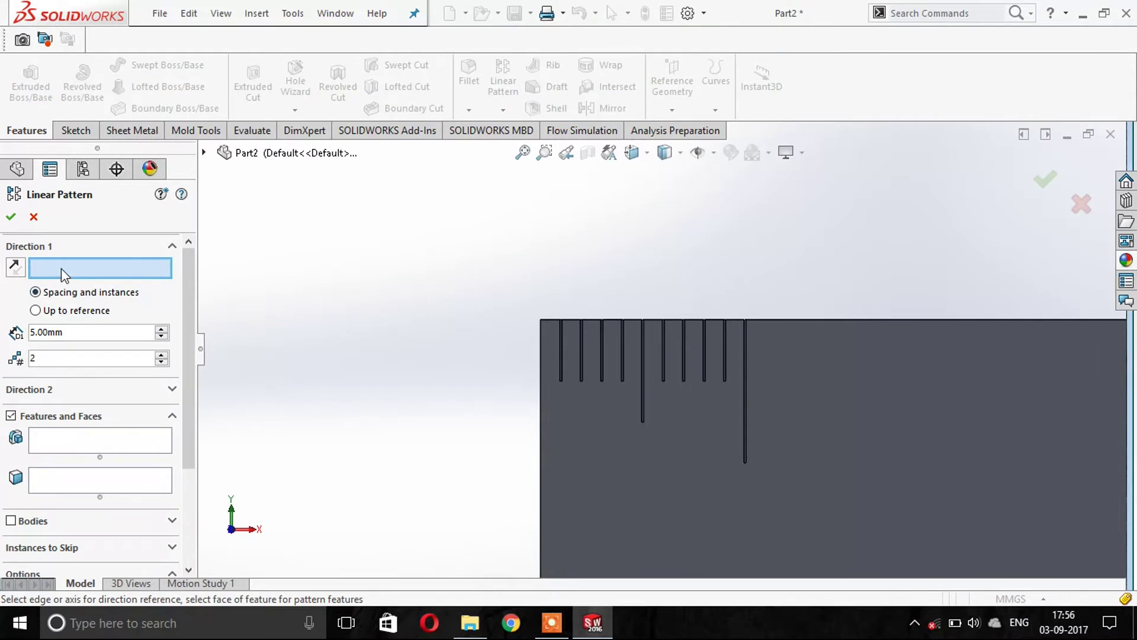
pyautogui.click(858, 320)
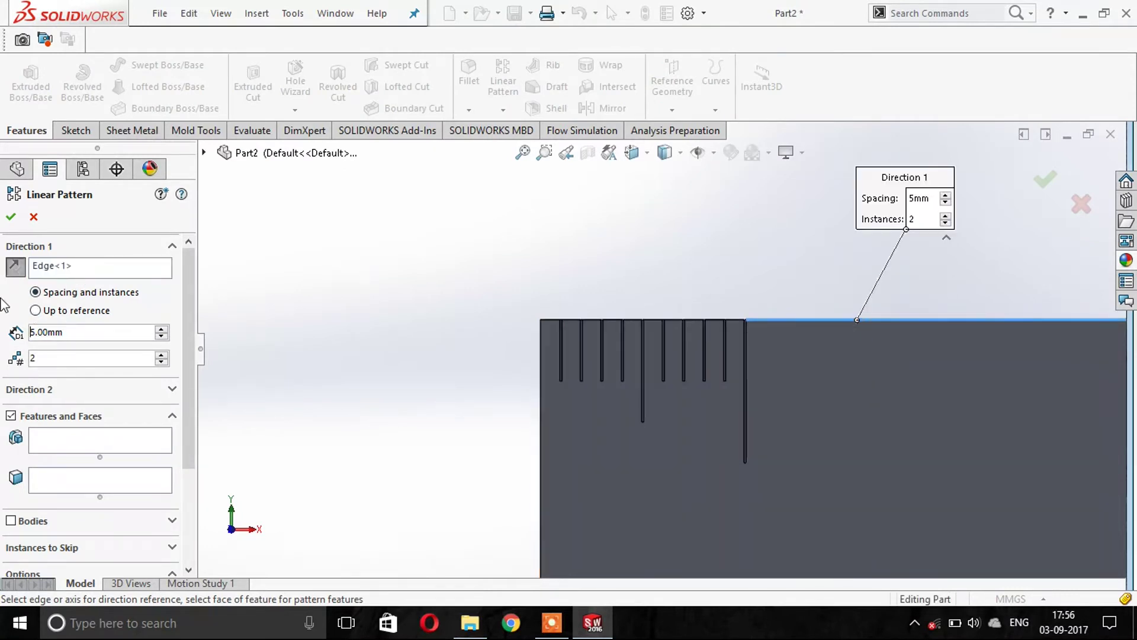
pyautogui.doubleClick(57, 331)
pyautogui.write('30')
pyautogui.press('Return')
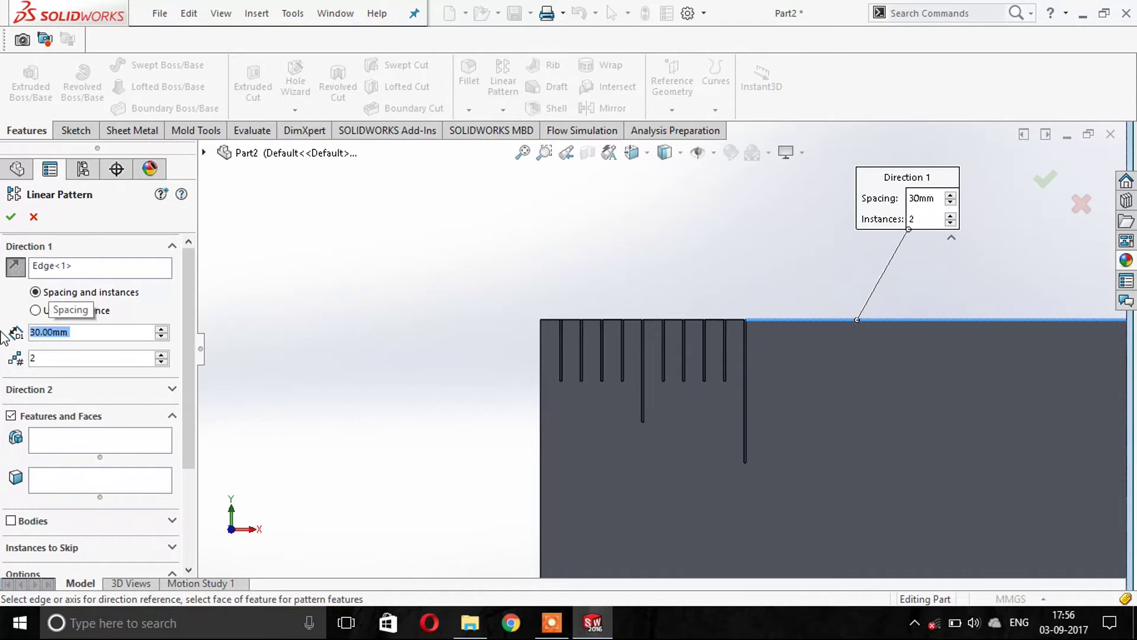
pyautogui.click(83, 335)
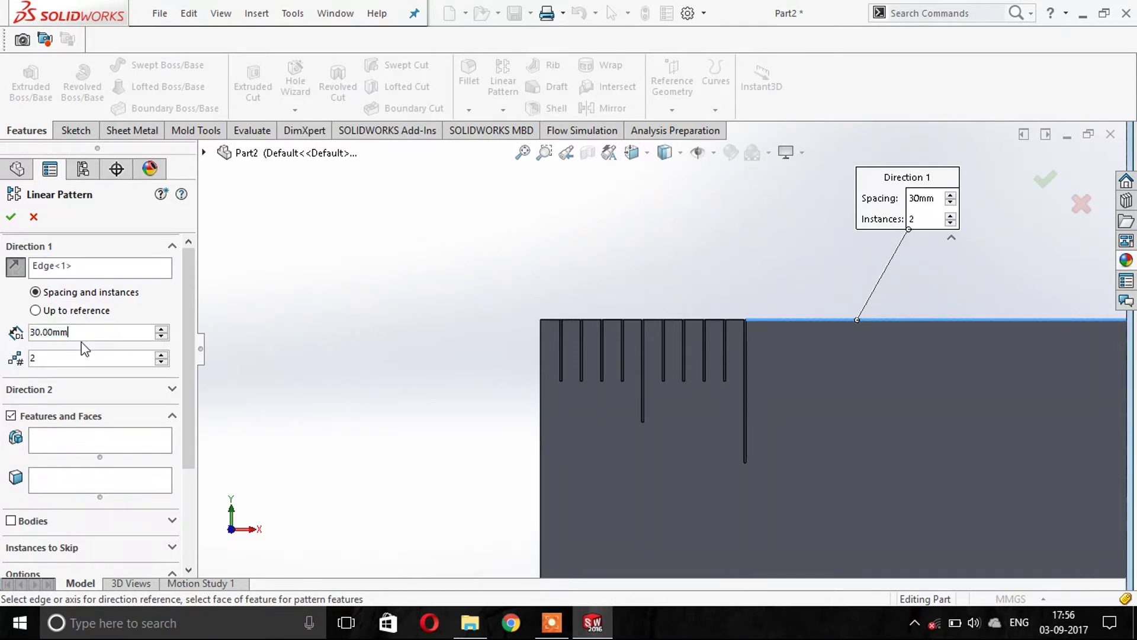
pyautogui.moveTo(75, 330); pyautogui.dragTo(5, 335)
pyautogui.write('10')
pyautogui.press('Return')
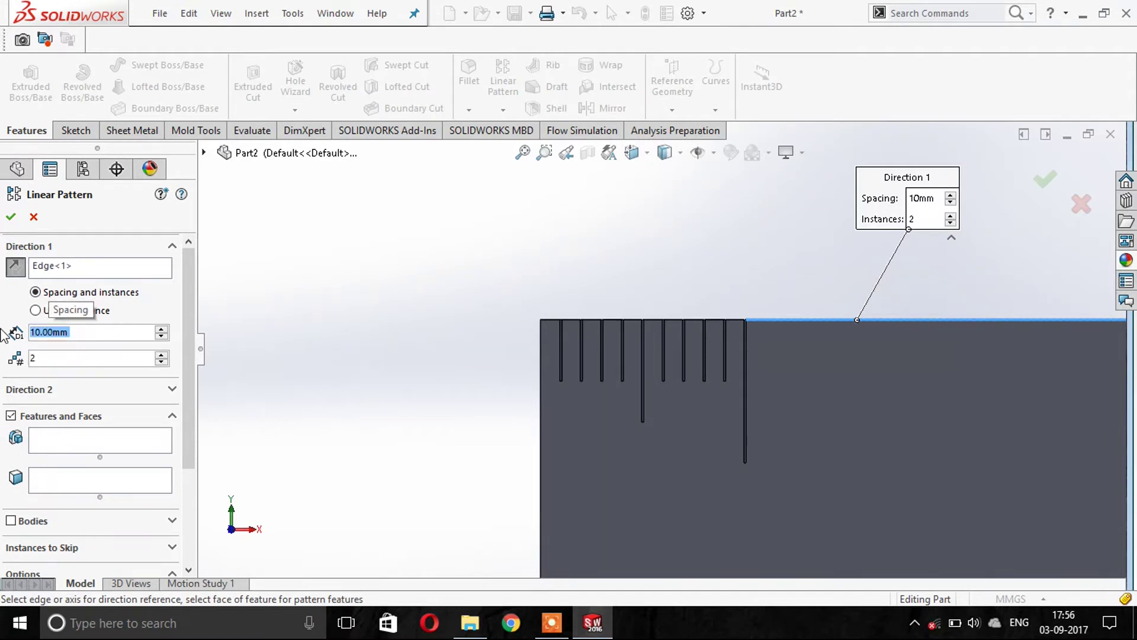
pyautogui.moveTo(51, 358); pyautogui.dragTo(3, 355)
pyautogui.write('30')
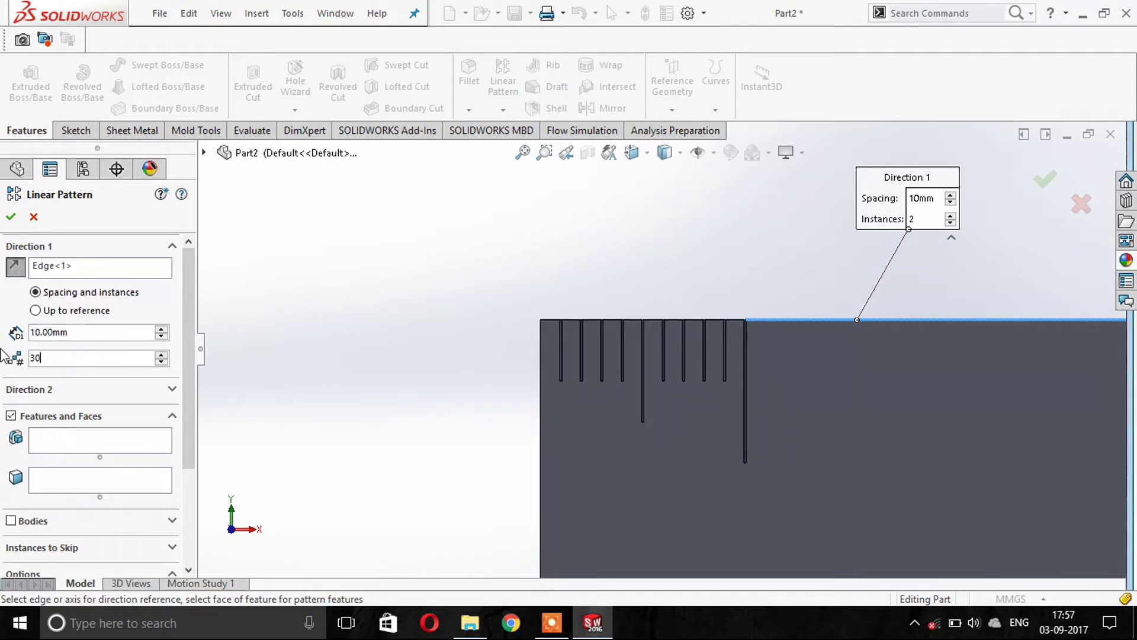
pyautogui.press('Return')
# Step: Add Cut-Extrude-Thin1–3 and LPattern1–2 as the patterned features and apply the pattern
pyautogui.click(64, 448)
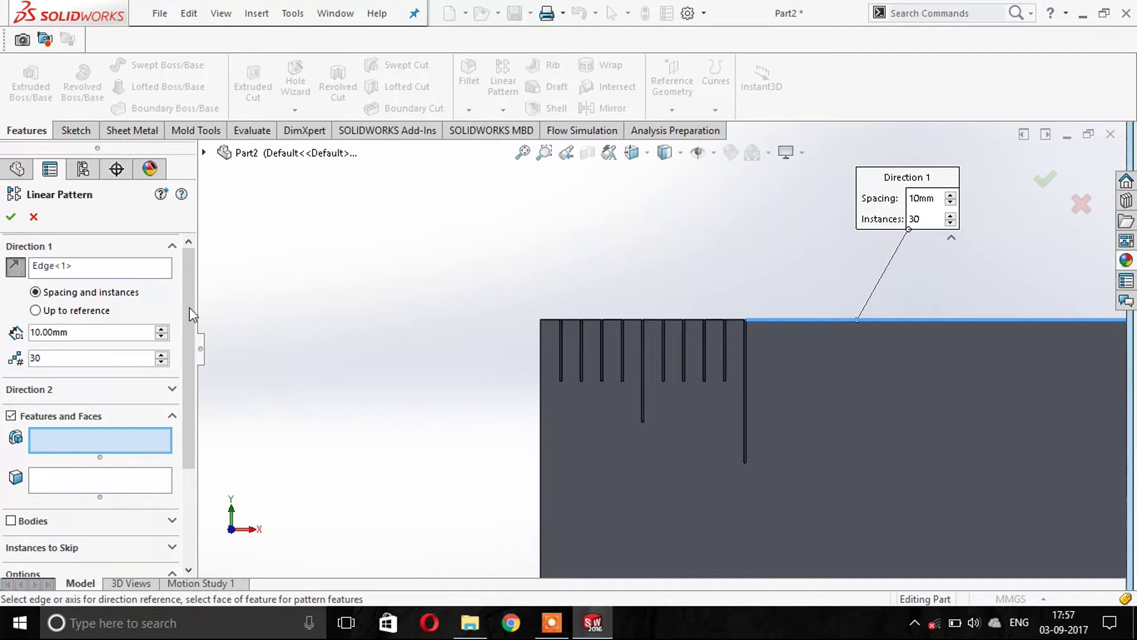
pyautogui.click(204, 153)
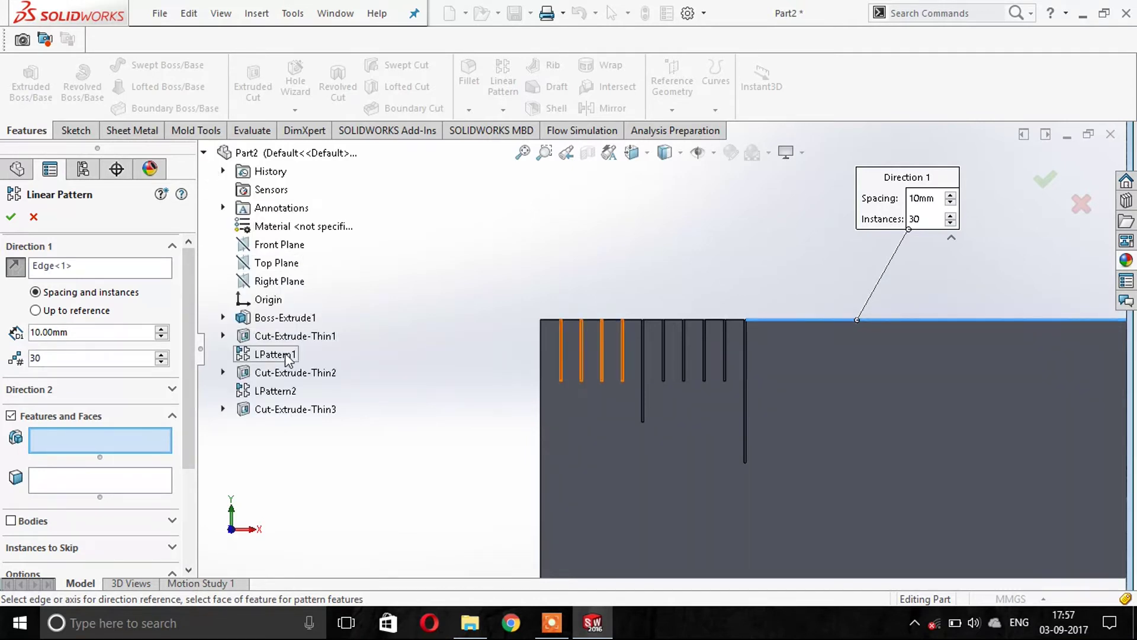
pyautogui.click(289, 336)
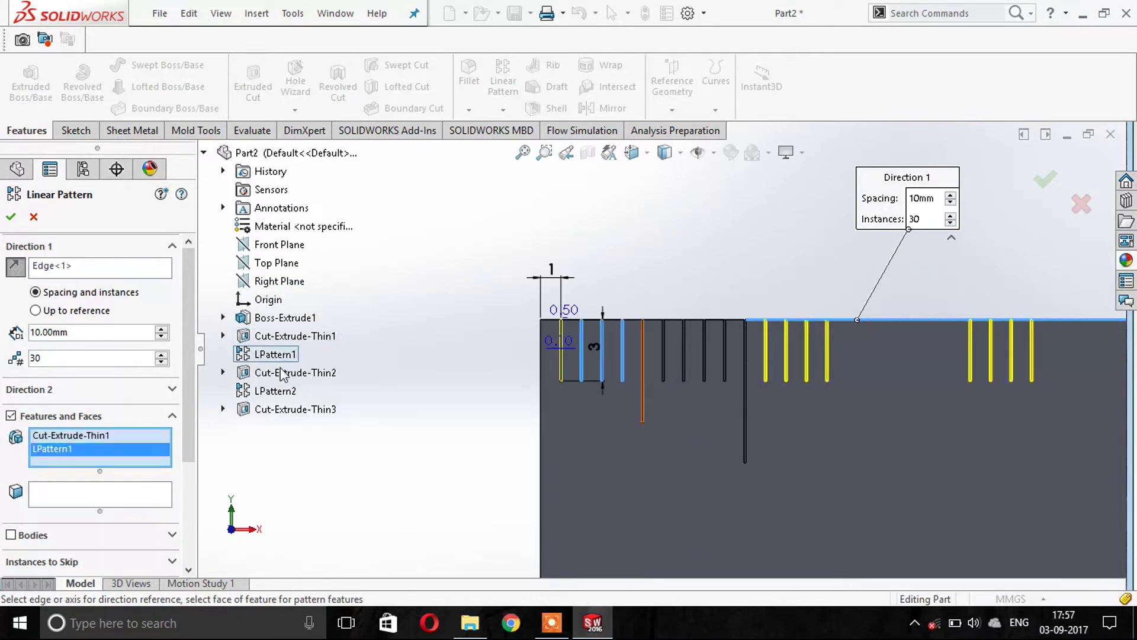
pyautogui.click(287, 372)
pyautogui.click(277, 391)
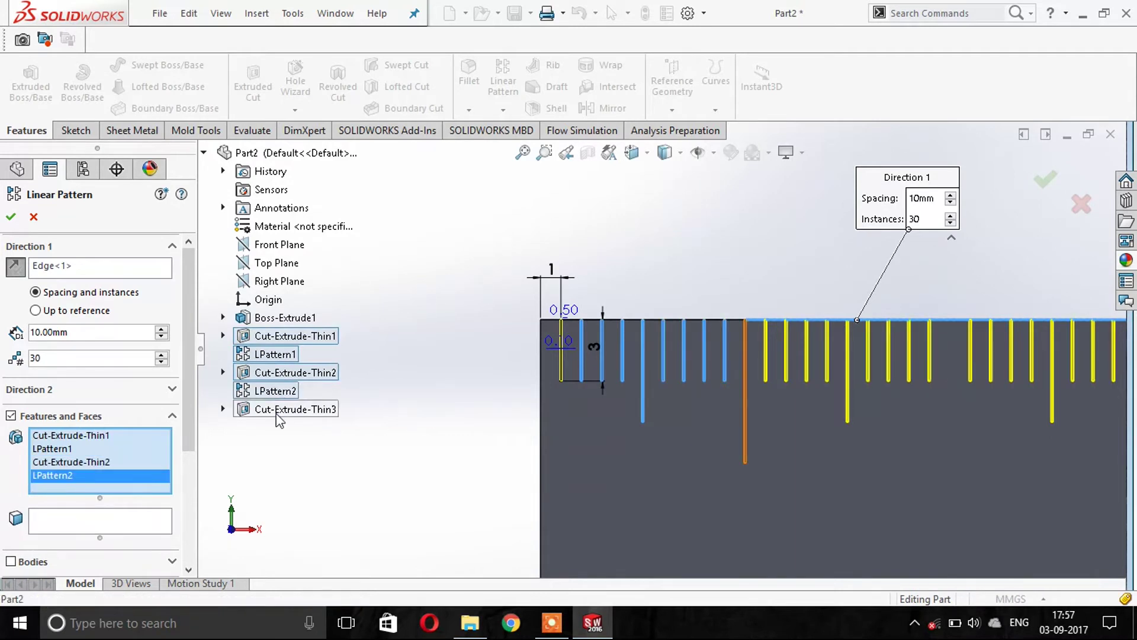
pyautogui.click(283, 408)
pyautogui.scroll(2, 1064, 400)
pyautogui.scroll(2, 1065, 400)
pyautogui.scroll(1, 1065, 400)
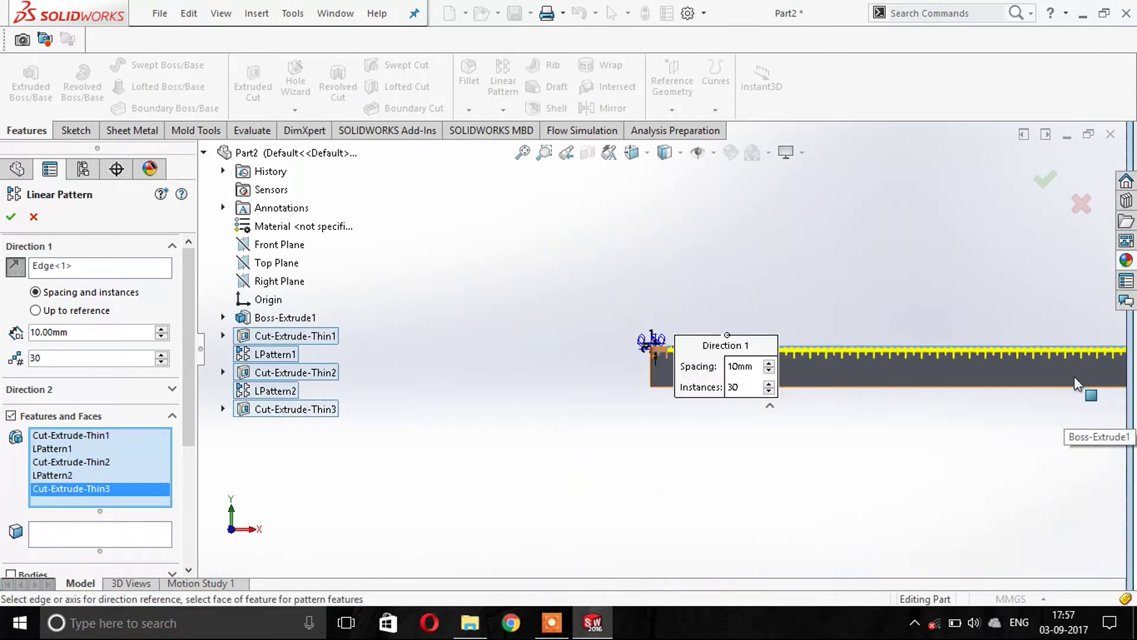
pyautogui.scroll(1, 1064, 400)
pyautogui.scroll(1, 977, 381)
pyautogui.scroll(-2, 744, 376)
pyautogui.scroll(-2, 762, 322)
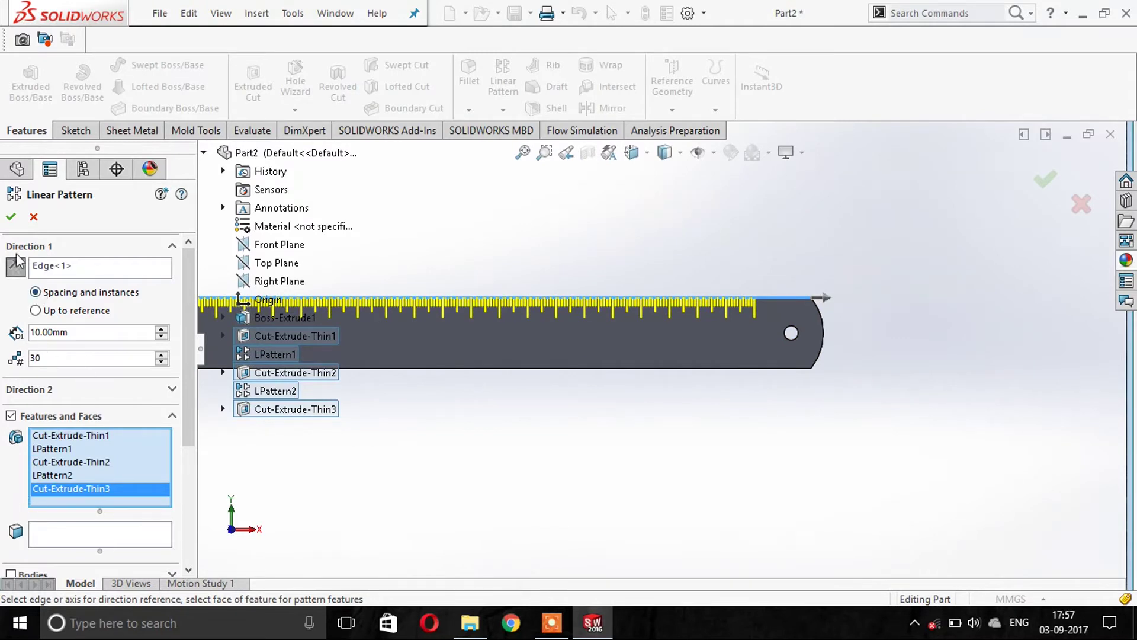
pyautogui.click(13, 218)
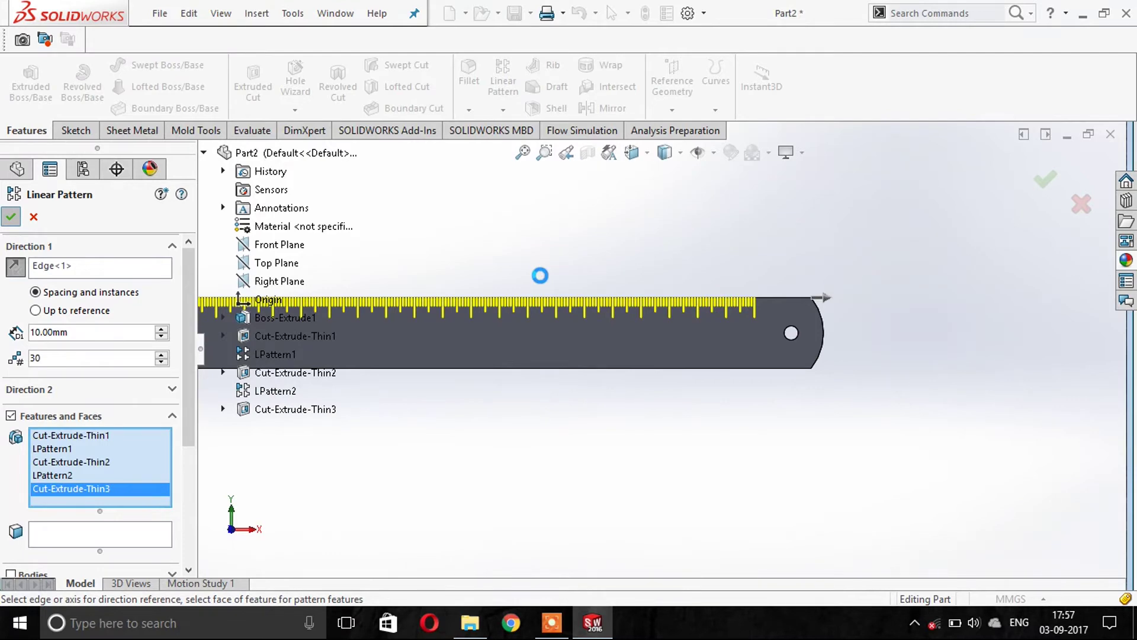
pyautogui.scroll(3, 661, 325)
pyautogui.scroll(2, 425, 335)
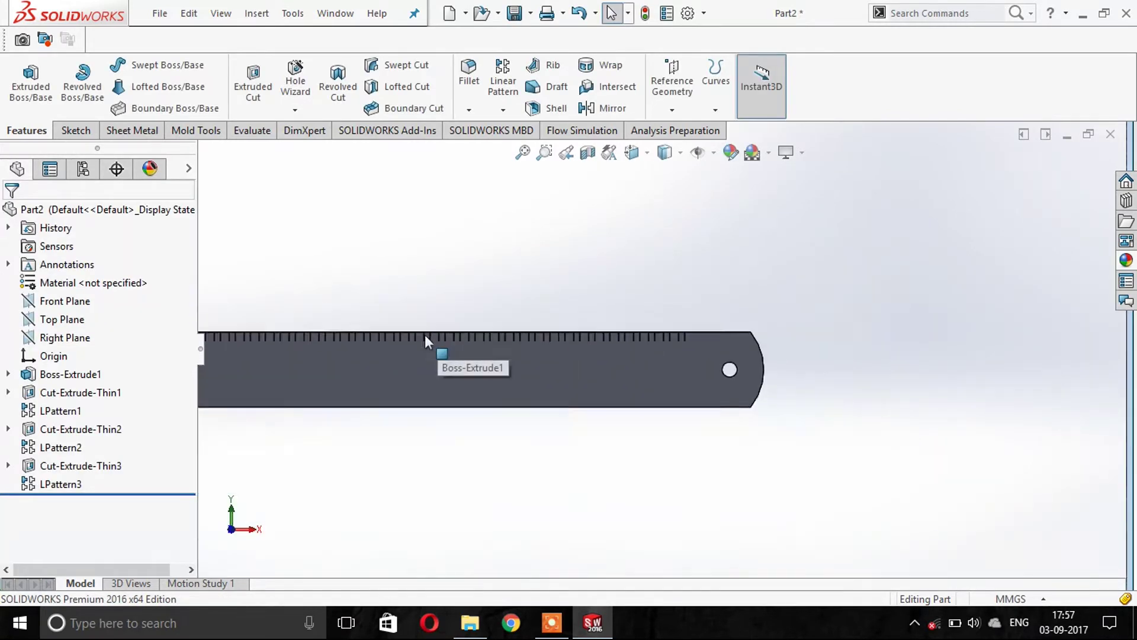
# Step: Start a new sketch on the ruler's front face
pyautogui.scroll(-3, 297, 335)
pyautogui.scroll(-2, 275, 431)
pyautogui.click(275, 431)
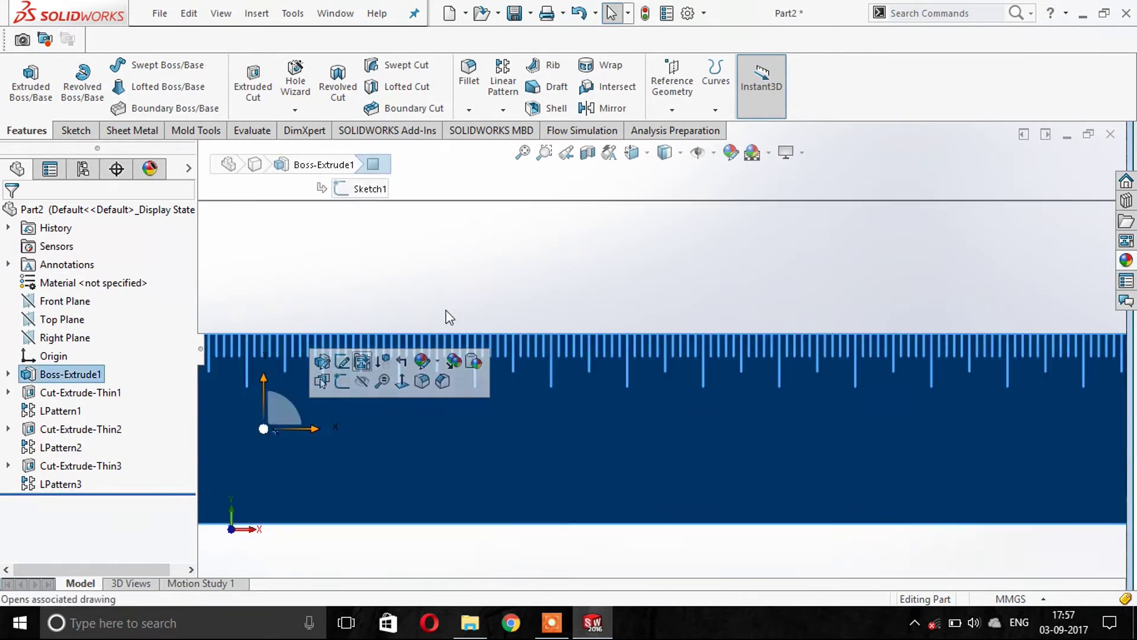
pyautogui.click(342, 382)
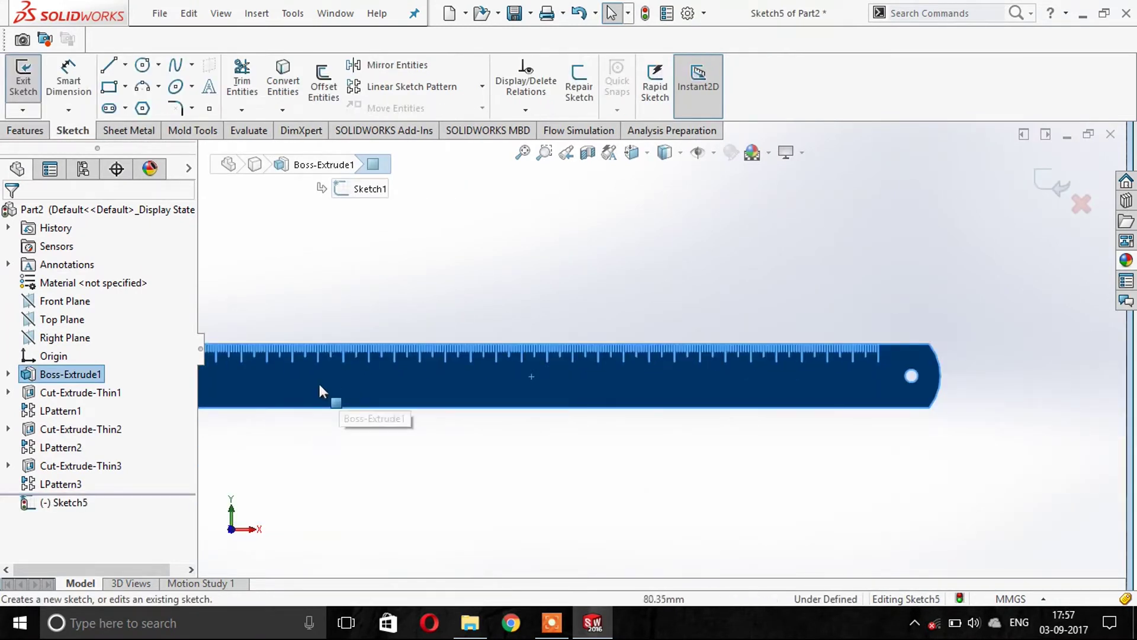
pyautogui.scroll(-4, 622, 330)
pyautogui.click(622, 330)
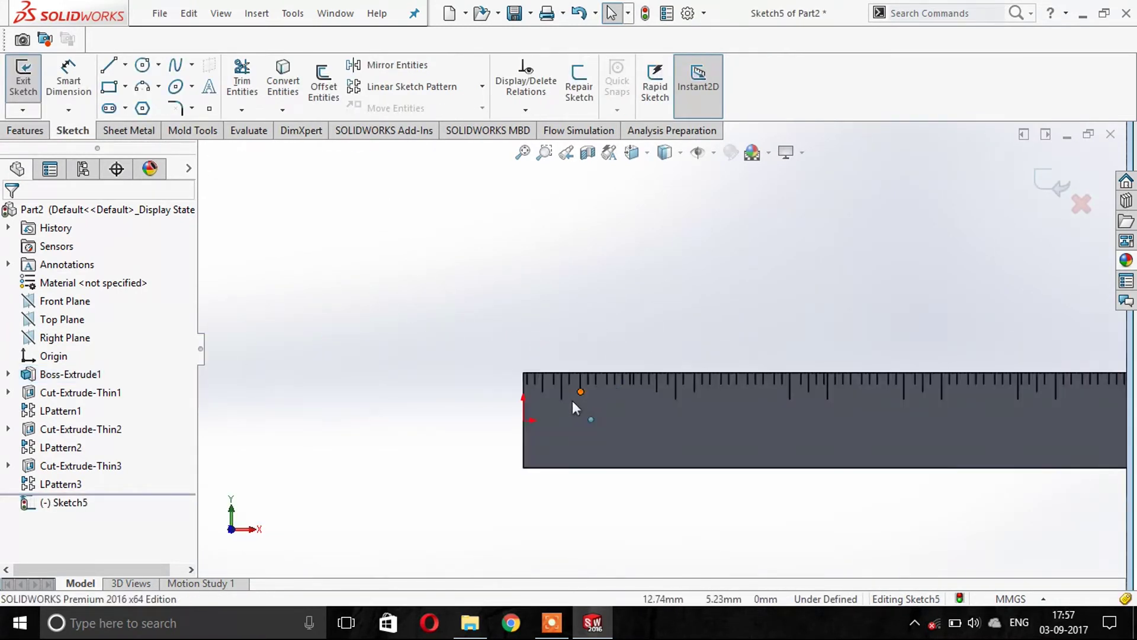
pyautogui.scroll(-3, 579, 408)
# Step: Draw a 310 mm horizontal centreline from the ruler's left edge
pyautogui.click(109, 64)
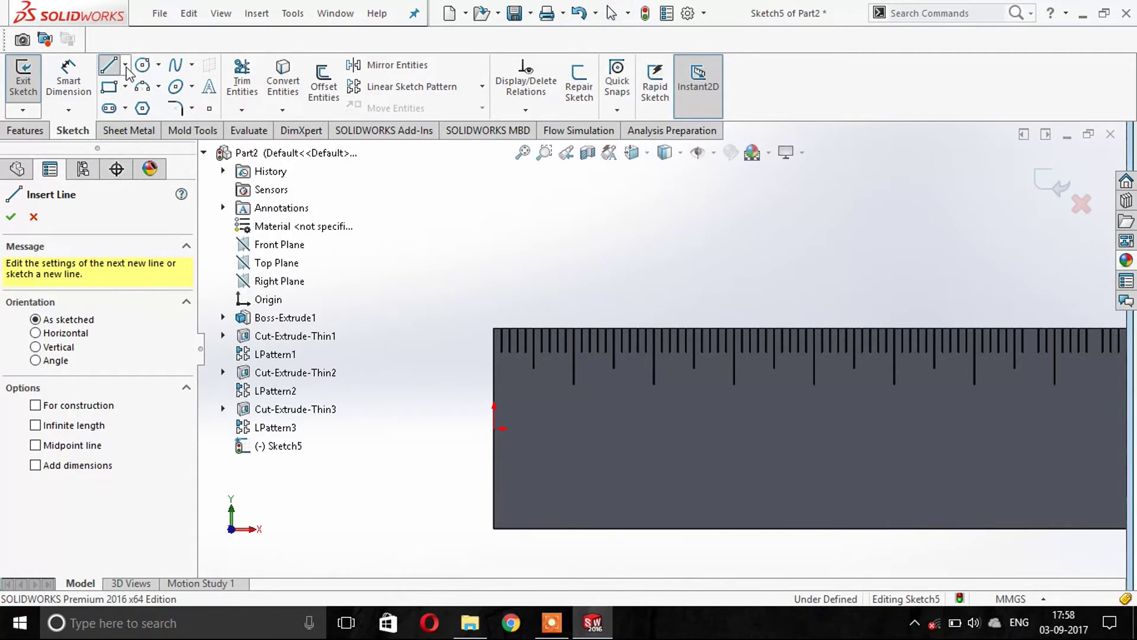
pyautogui.click(134, 110)
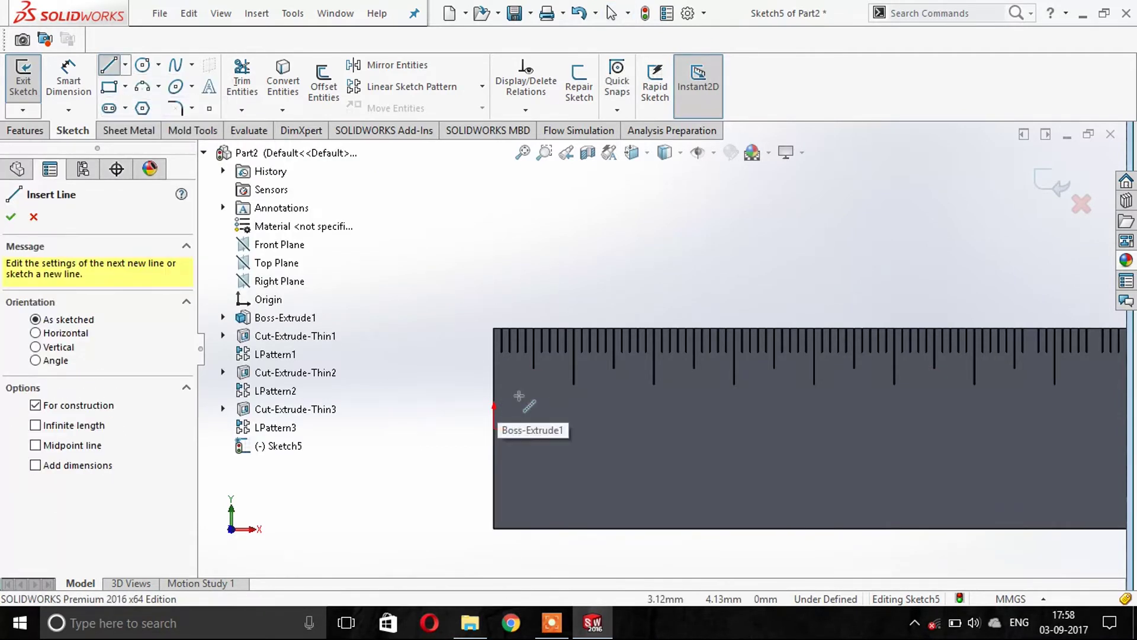
pyautogui.scroll(-4, 520, 391)
pyautogui.click(520, 357)
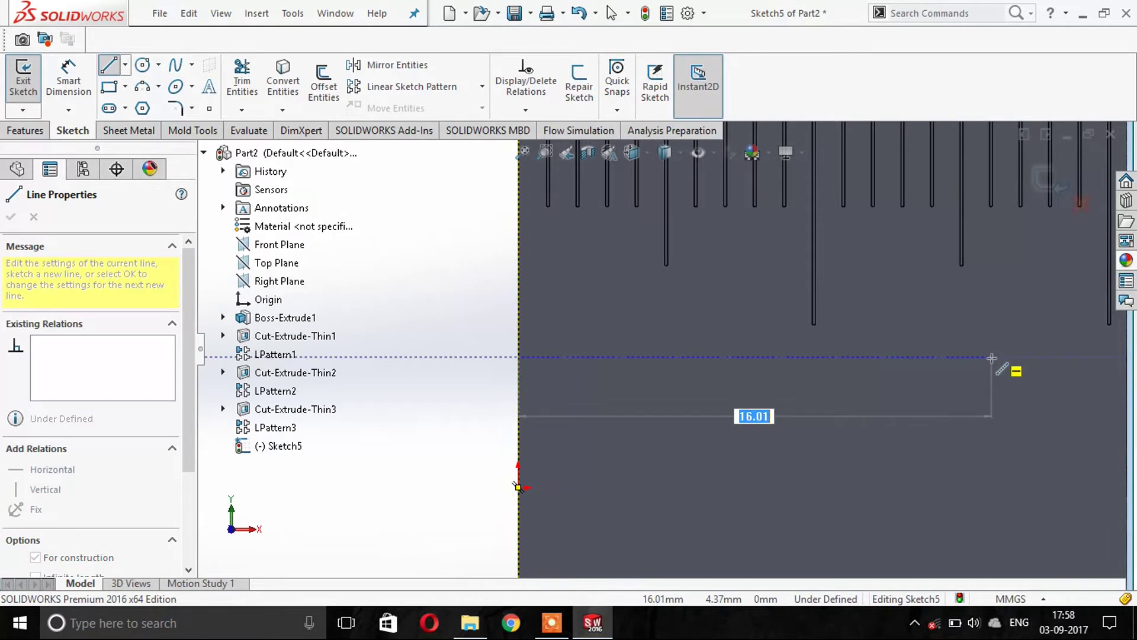
pyautogui.write('310')
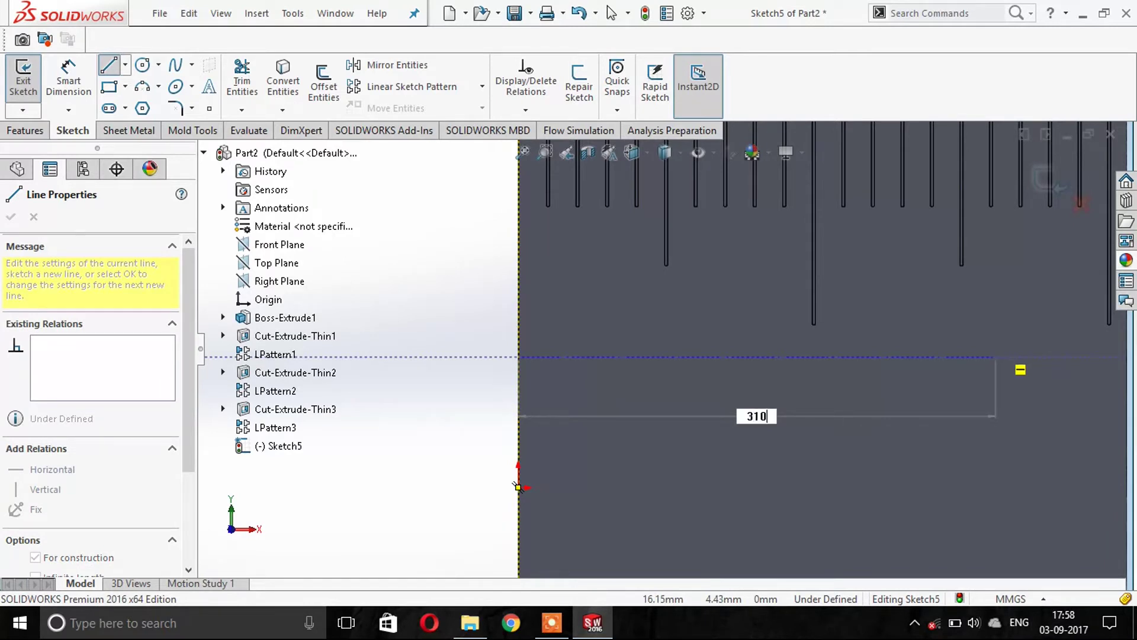
pyautogui.press('Return')
pyautogui.press('Escape')
# Step: Dimension the centreline's length as 310 mm
pyautogui.click(69, 77)
pyautogui.click(595, 354)
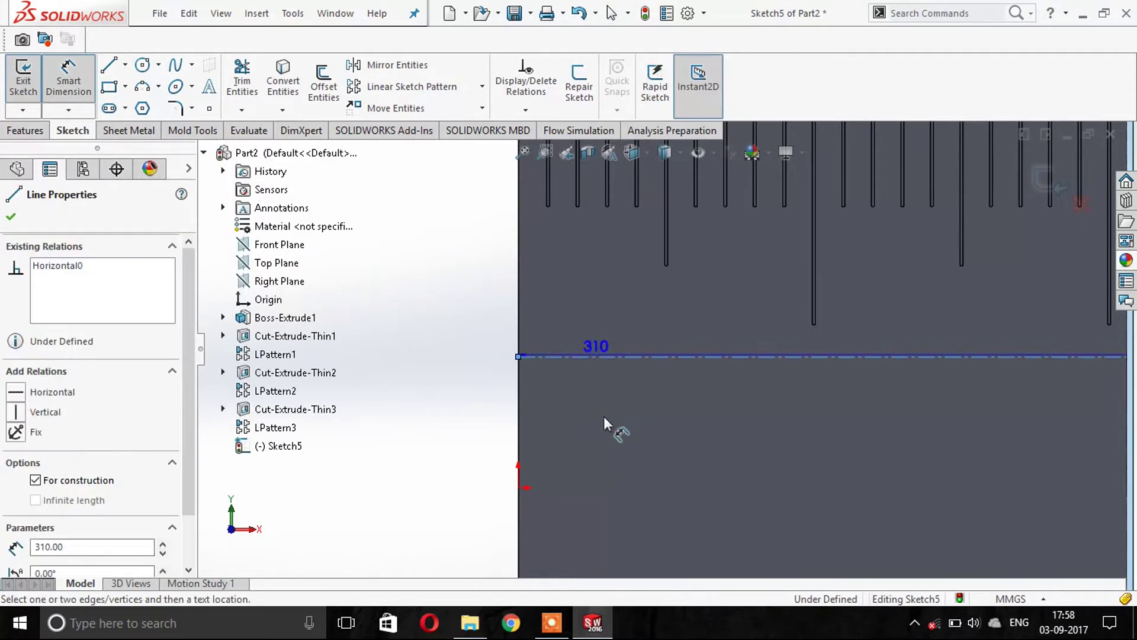
pyautogui.click(603, 416)
pyautogui.click(531, 413)
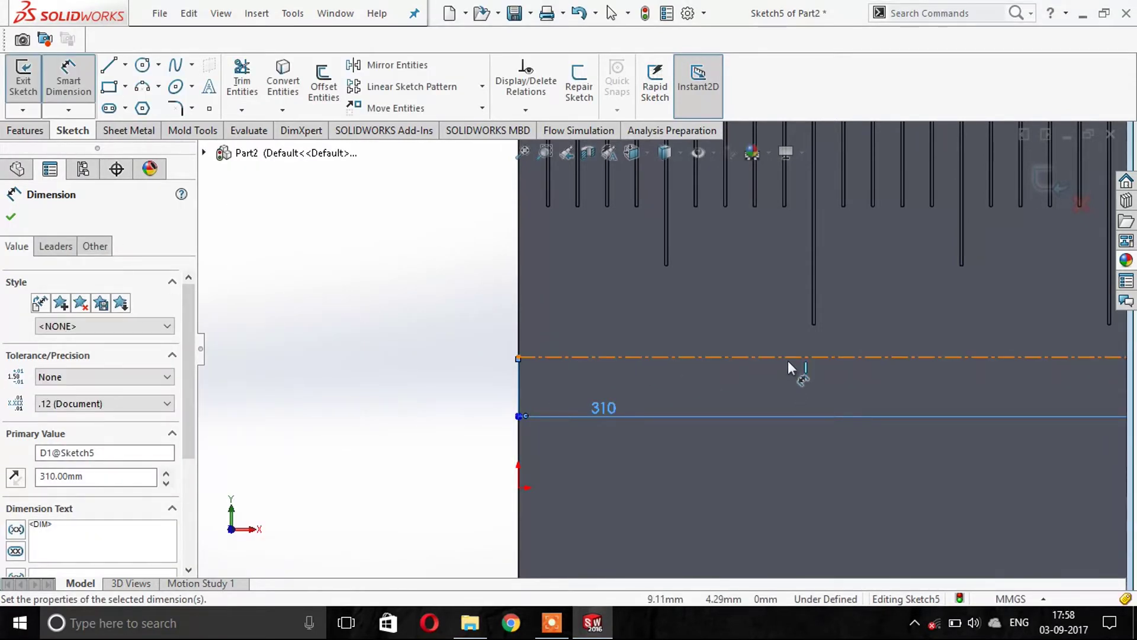
# Step: Dimension the centreline 0.5 mm below the tick mark's end point
pyautogui.click(788, 358)
pyautogui.scroll(3, 818, 332)
pyautogui.scroll(-3, 823, 328)
pyautogui.scroll(-2, 725, 325)
pyautogui.scroll(-1, 637, 314)
pyautogui.click(637, 303)
pyautogui.click(679, 378)
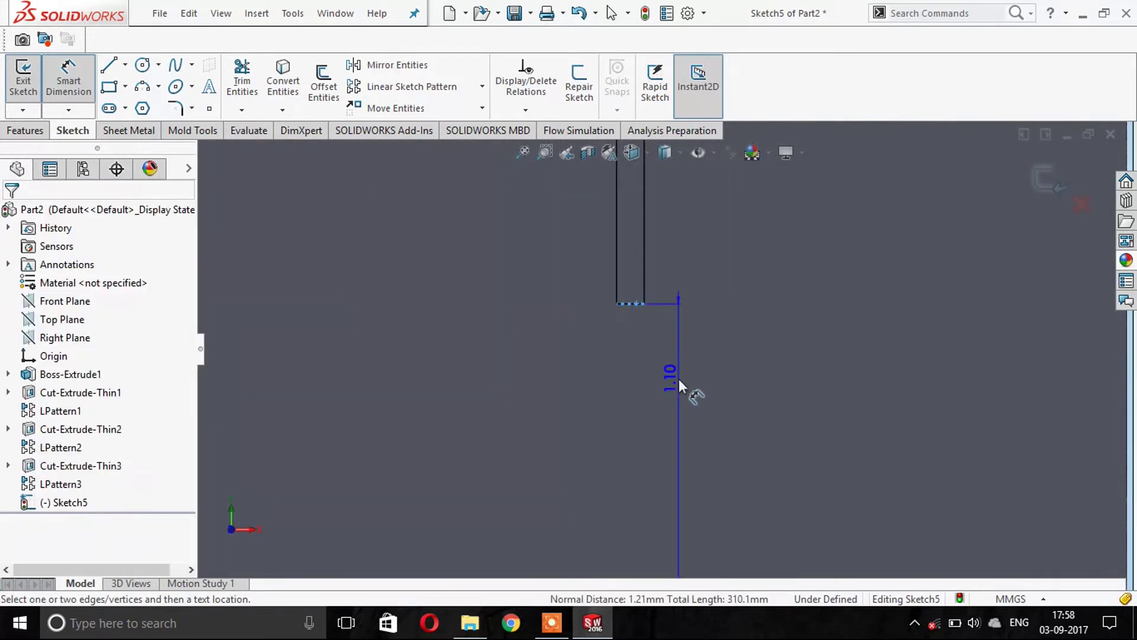
pyautogui.write('0.5')
pyautogui.press('Return')
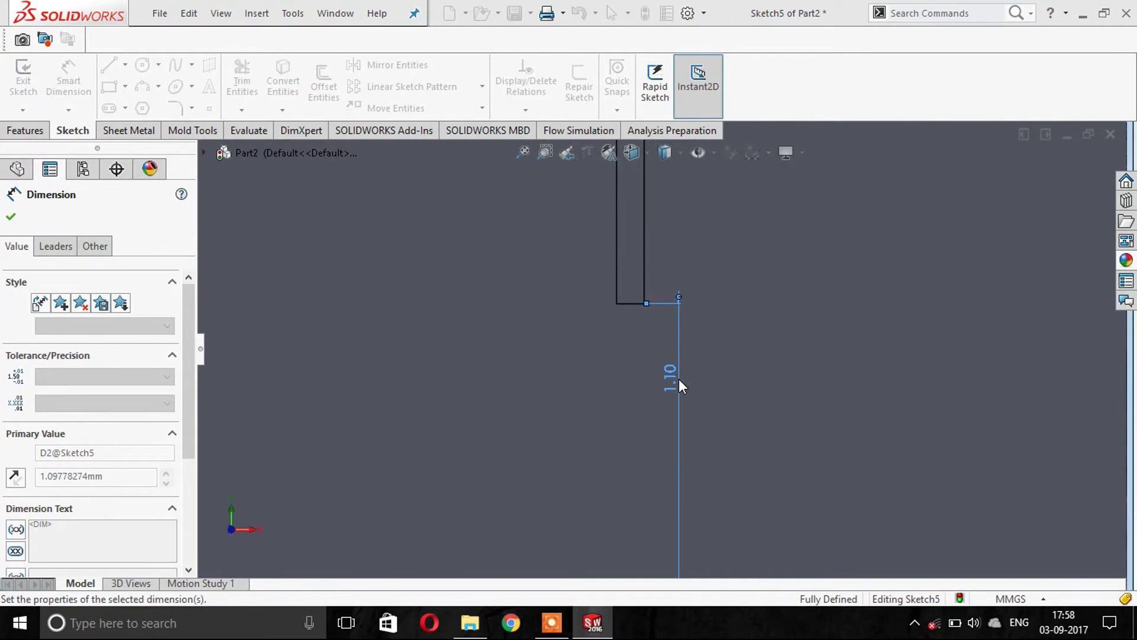
pyautogui.press('Escape')
pyautogui.scroll(2, 844, 280)
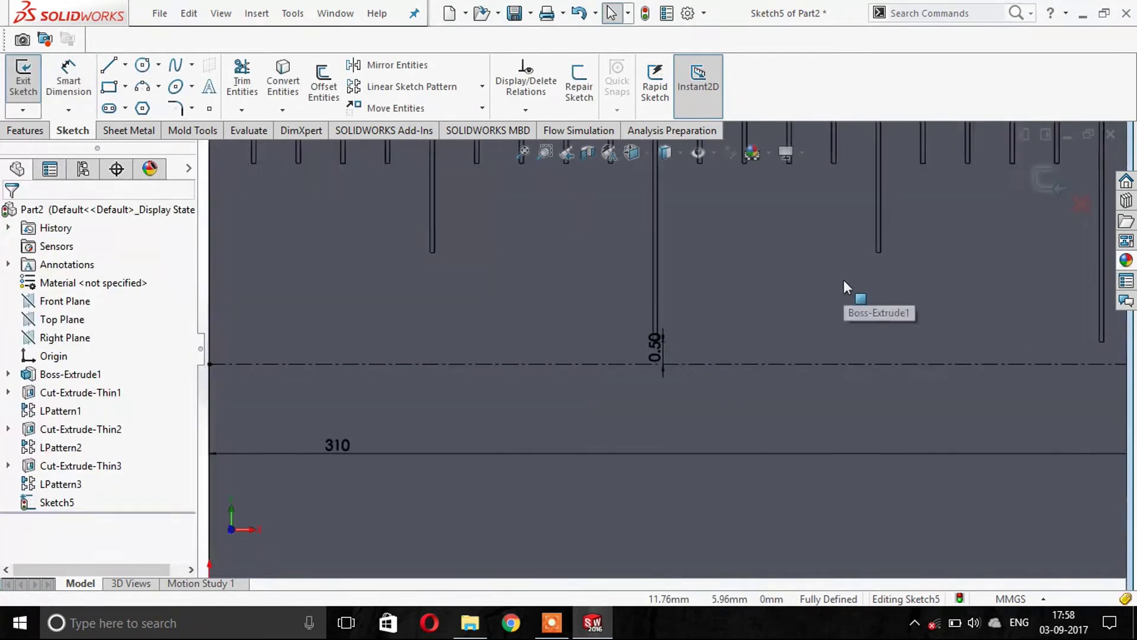
pyautogui.scroll(2, 916, 266)
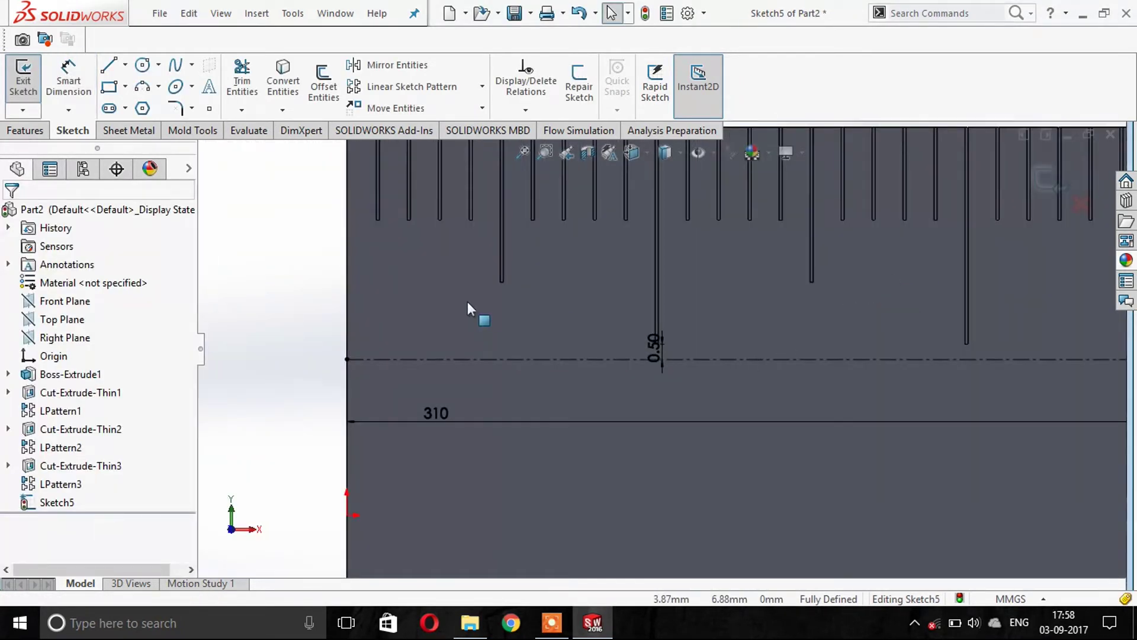
pyautogui.click(209, 87)
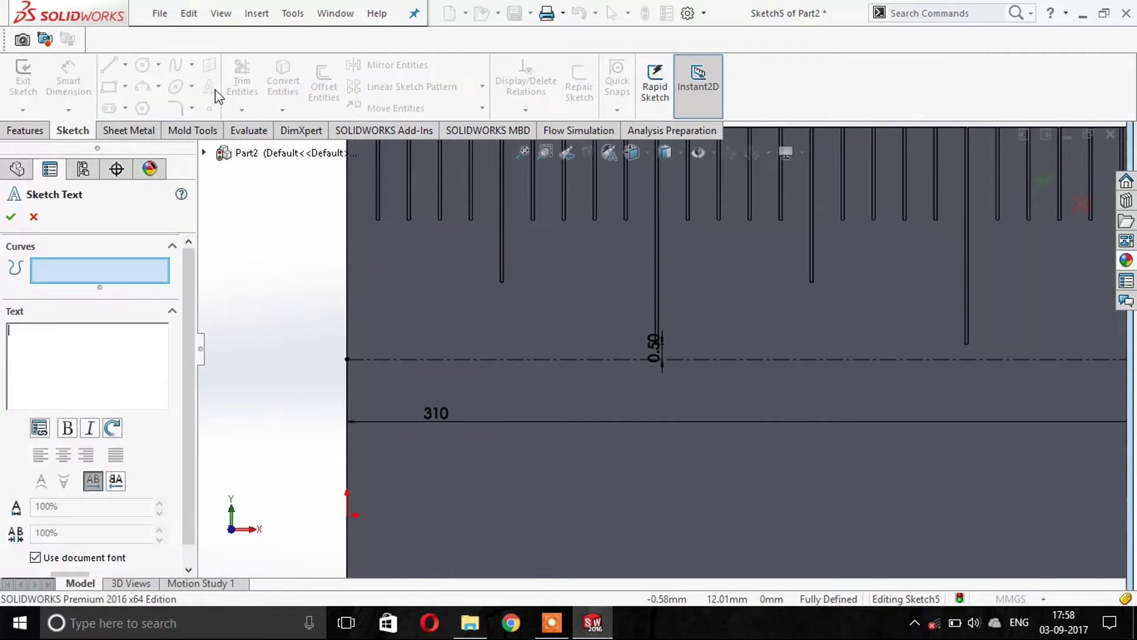
# Step: Set the centreline as the text curve and the font to Times New Roman Regular
pyautogui.click(458, 360)
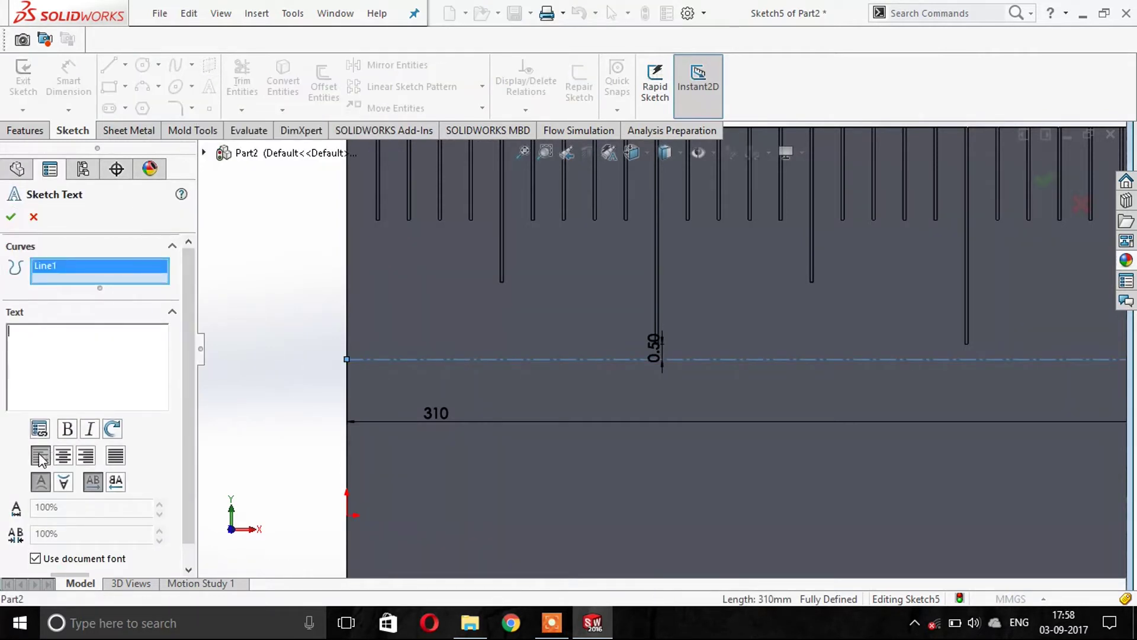
pyautogui.scroll(-1, 90, 501)
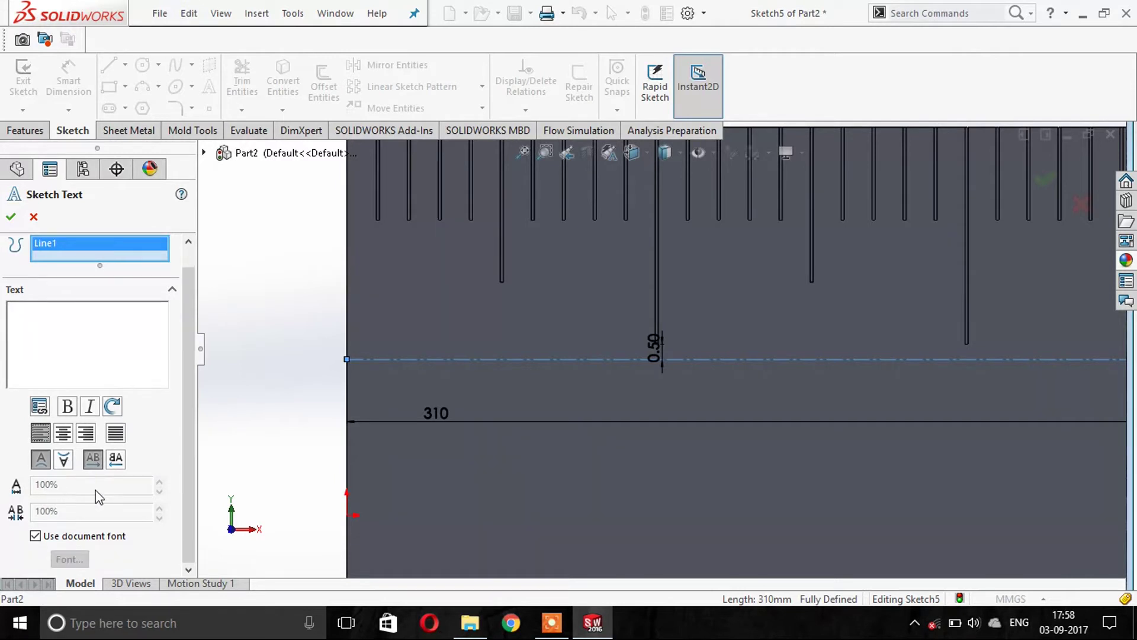
pyautogui.click(36, 536)
pyautogui.click(69, 559)
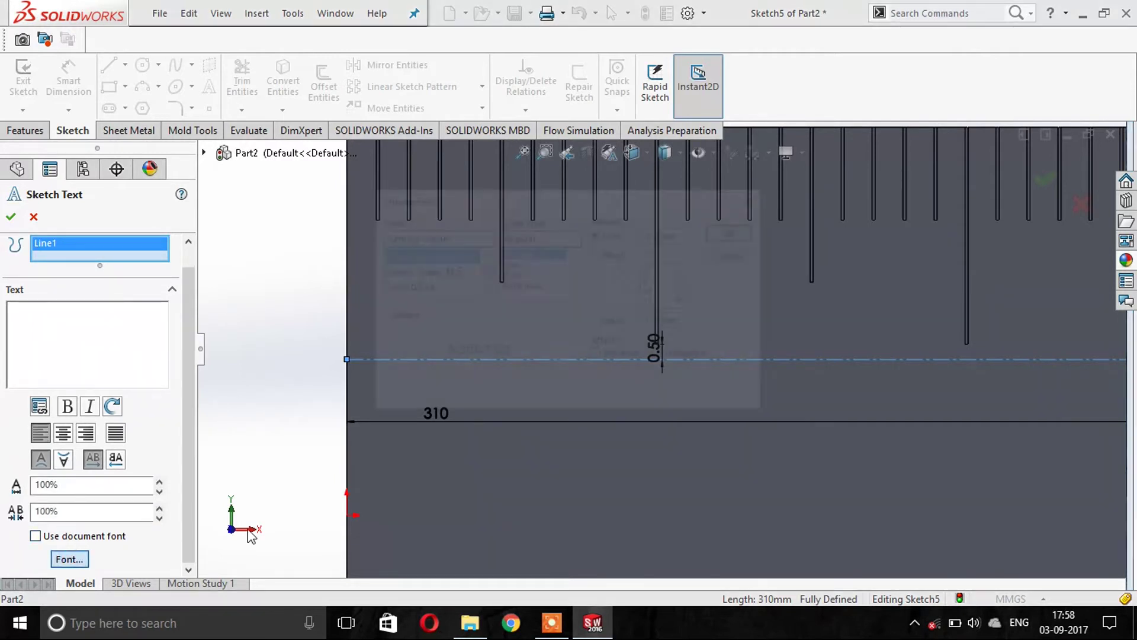
pyautogui.write('ti')
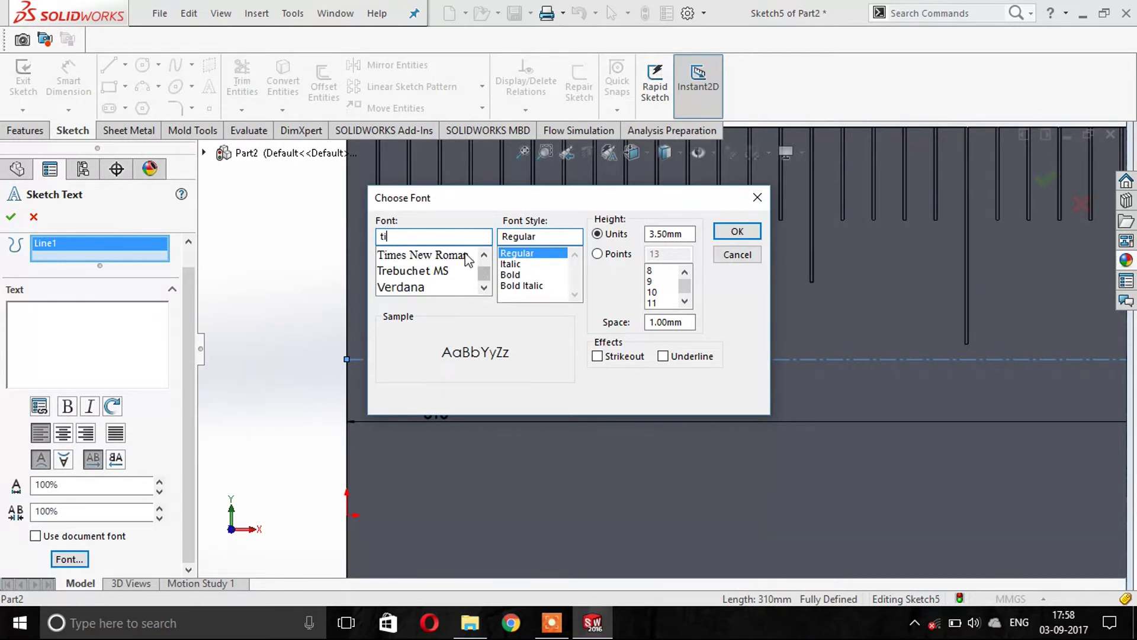
pyautogui.click(439, 261)
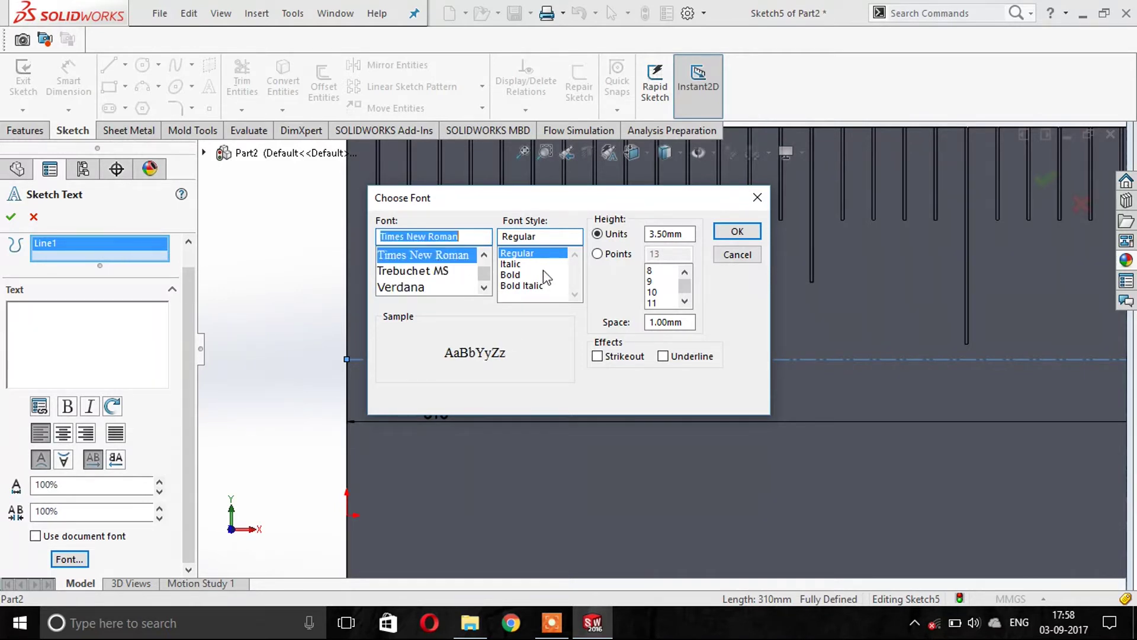
pyautogui.click(514, 254)
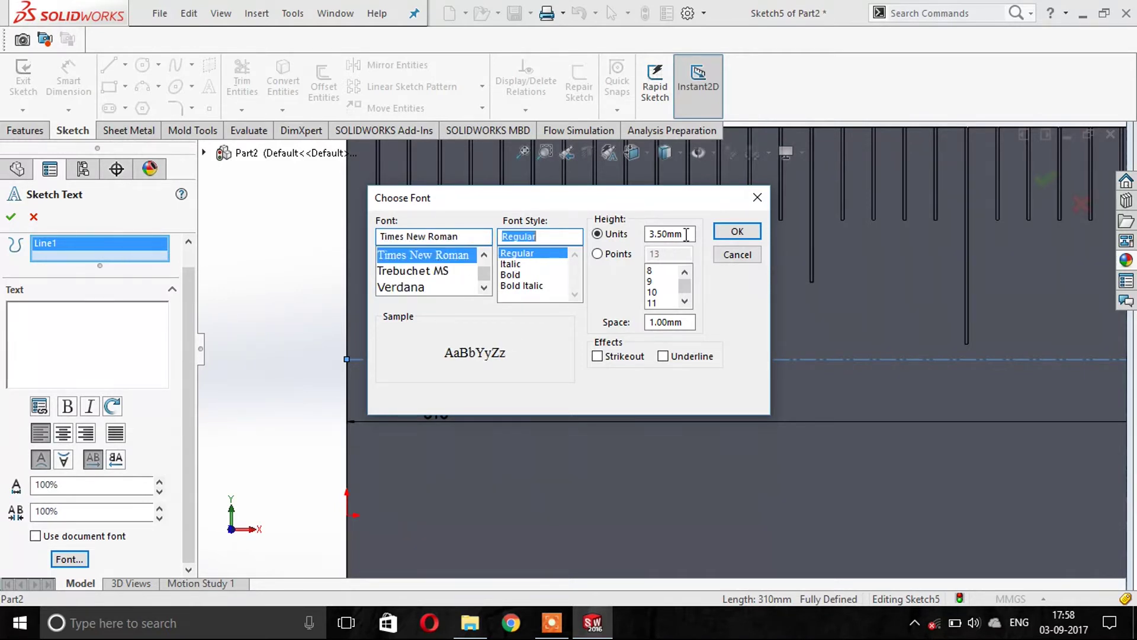
pyautogui.click(598, 254)
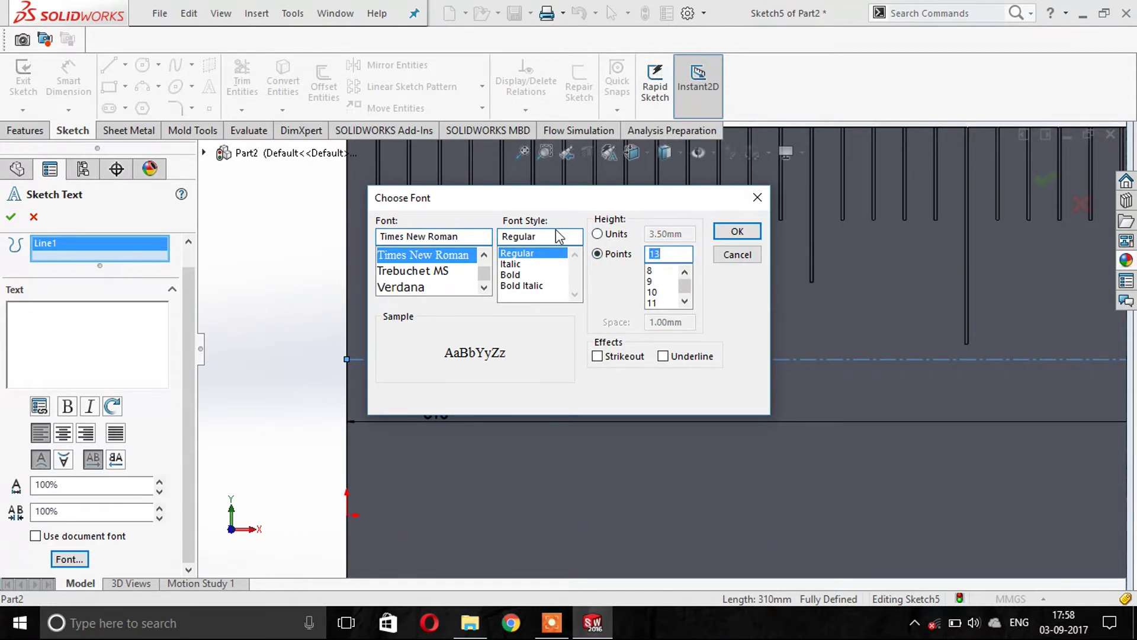
pyautogui.press('Return')
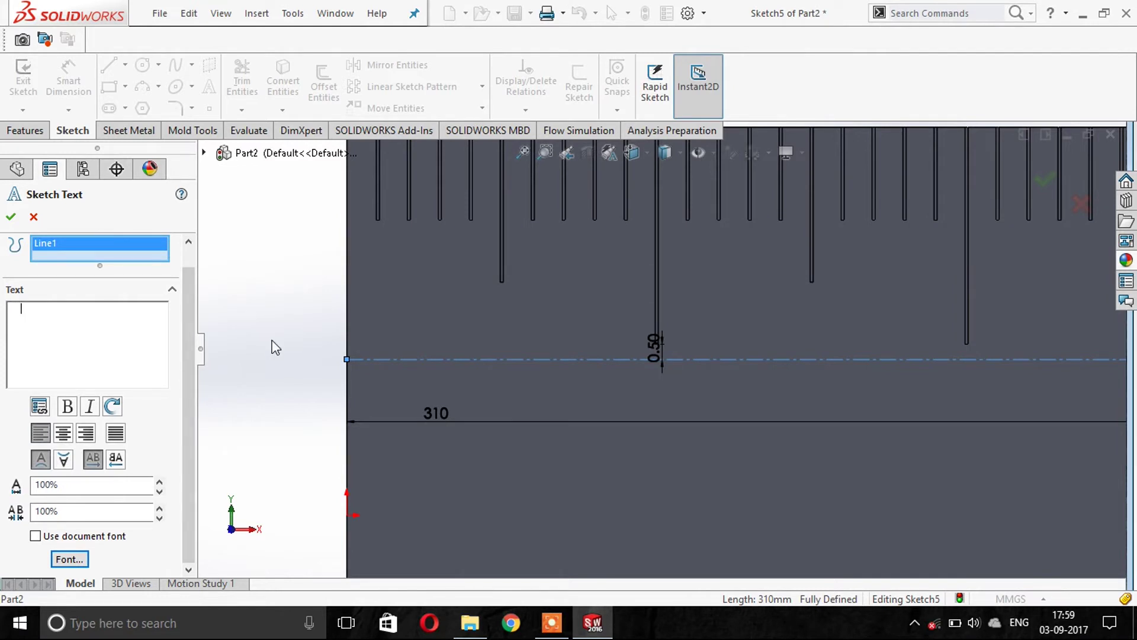
# Step: Enter the numbers 1 to 30 separated by spaces and confirm the sketch text
pyautogui.write('1')
pyautogui.scroll(2, 896, 394)
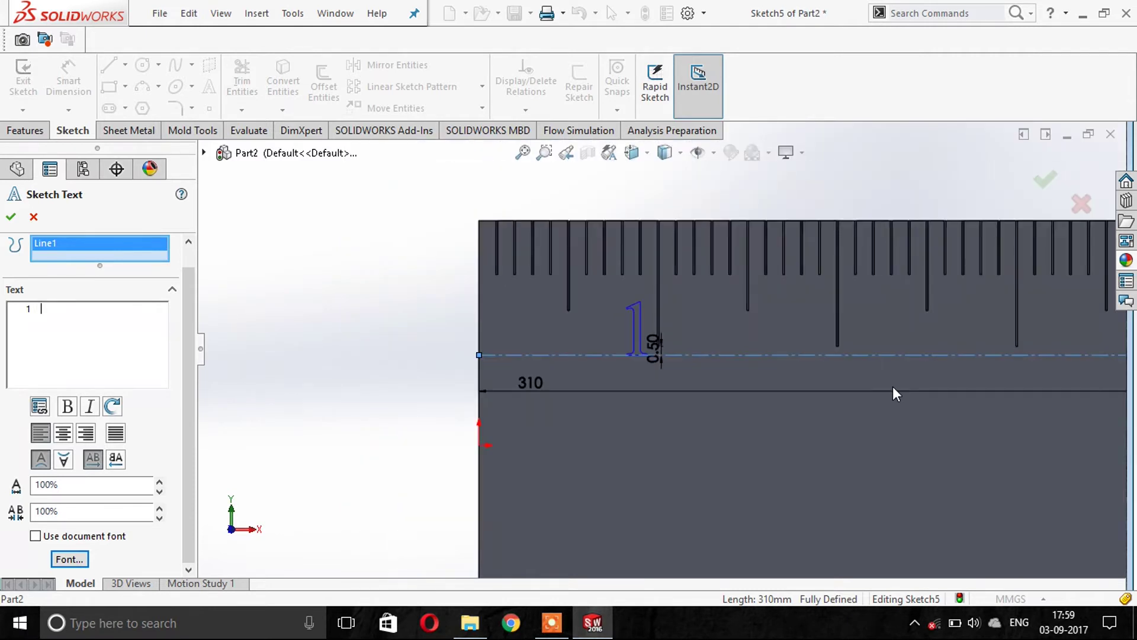
pyautogui.write('24  25  26  27  28  29  30')
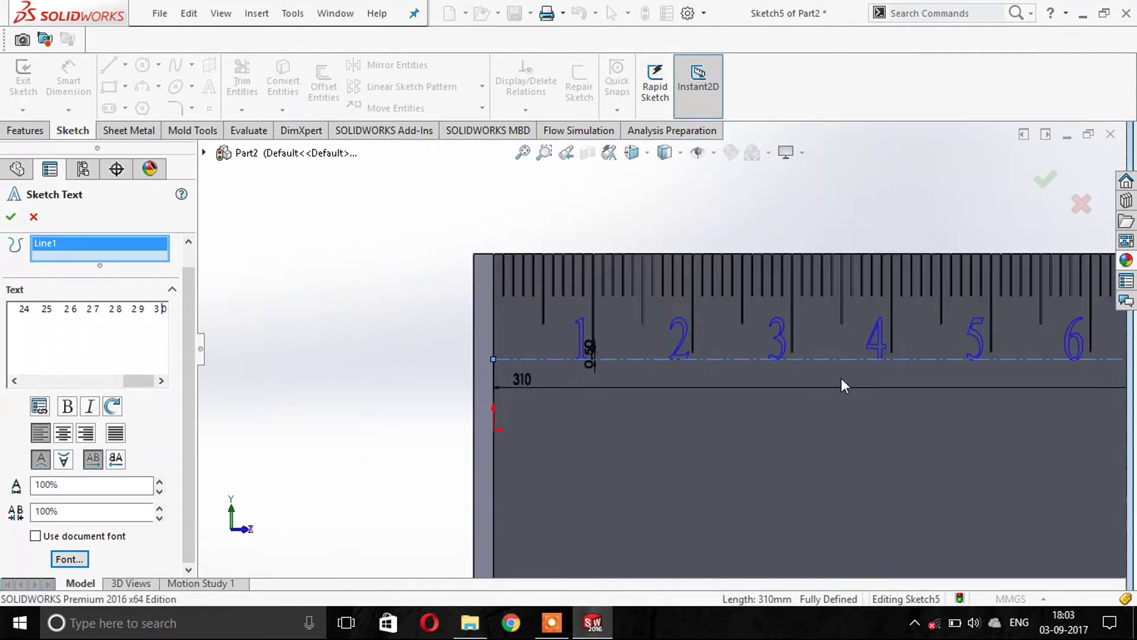
pyautogui.scroll(3, 841, 378)
pyautogui.scroll(2, 1063, 340)
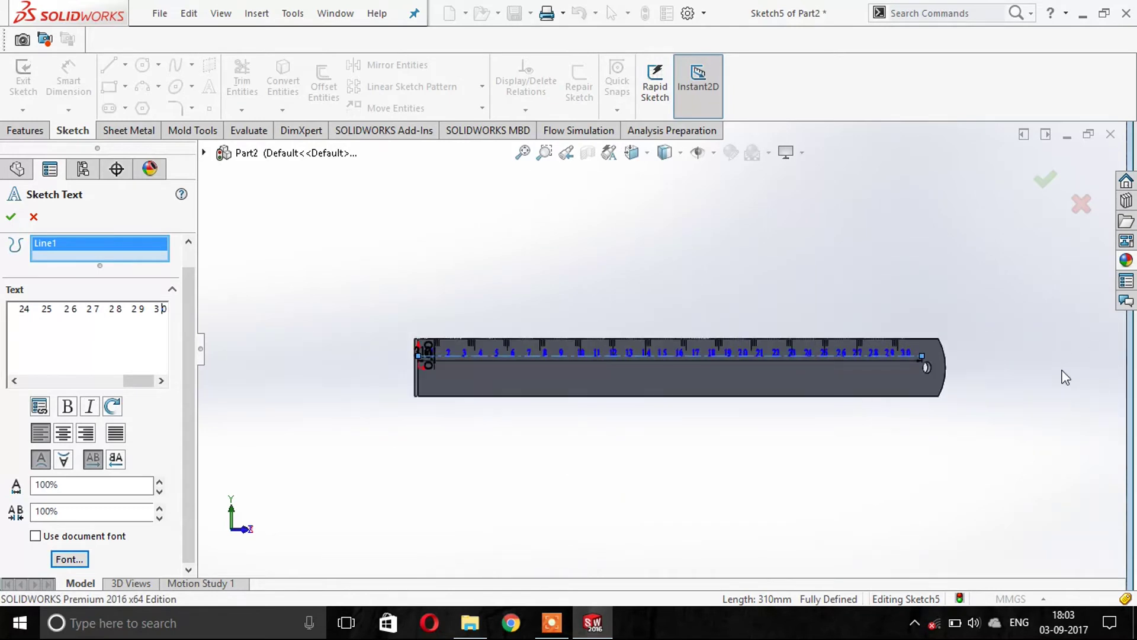
pyautogui.scroll(-3, 736, 330)
pyautogui.scroll(-2, 626, 322)
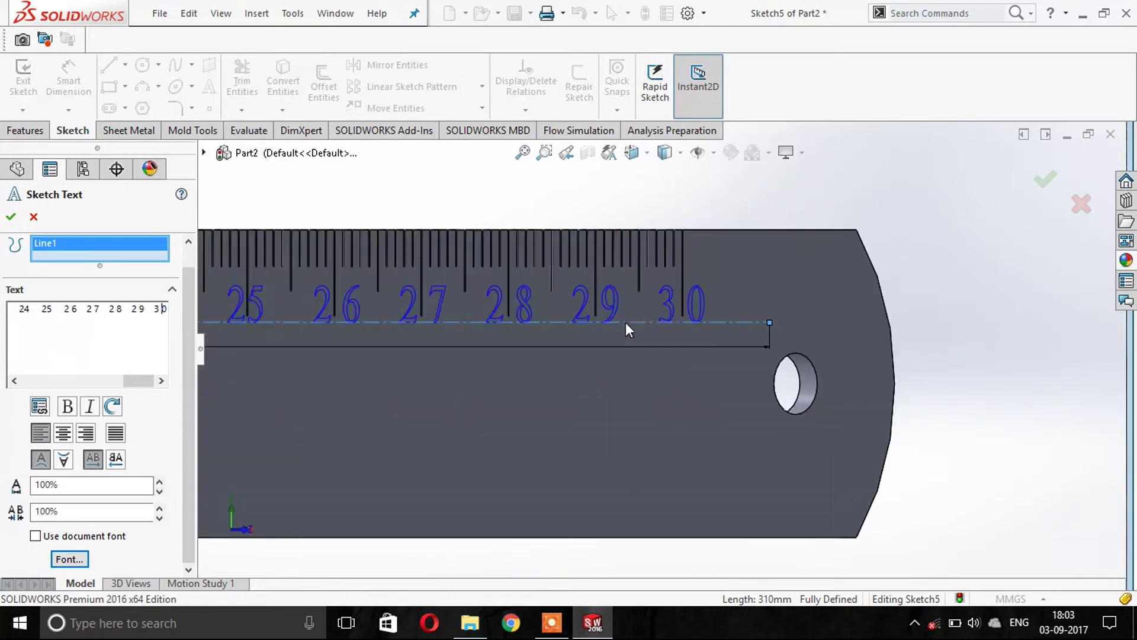
pyautogui.click(1046, 179)
pyautogui.scroll(2, 501, 283)
pyautogui.scroll(2, 501, 283)
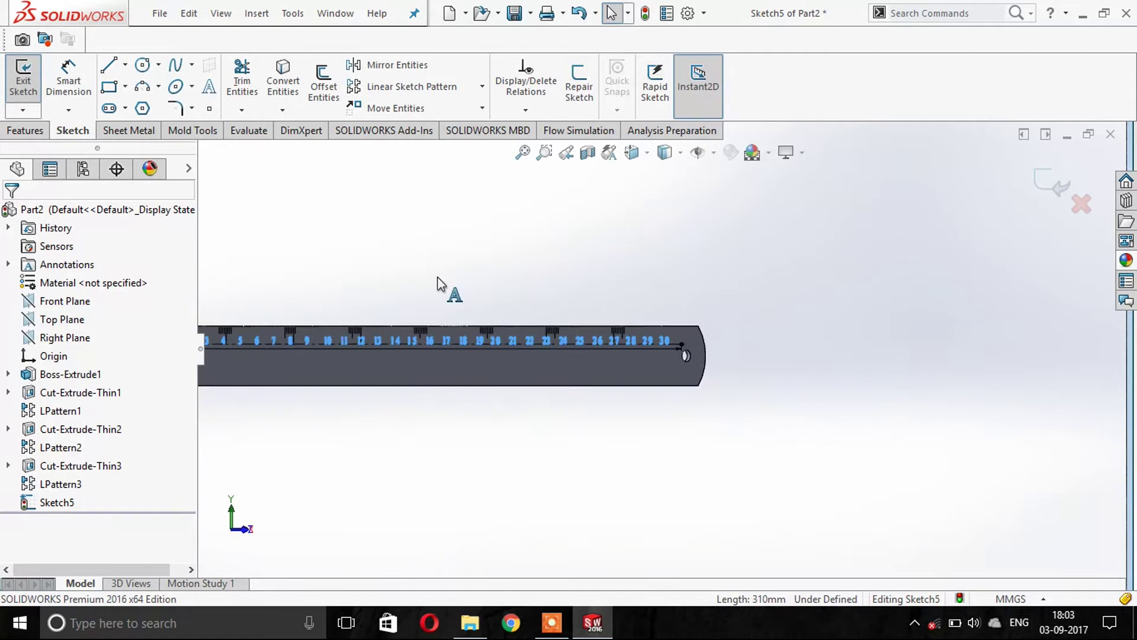
# Step: Select the numbers sketch and exit sketch editing
pyautogui.scroll(-1, 346, 254)
pyautogui.scroll(-1, 345, 254)
pyautogui.scroll(-2, 357, 269)
pyautogui.scroll(-2, 356, 269)
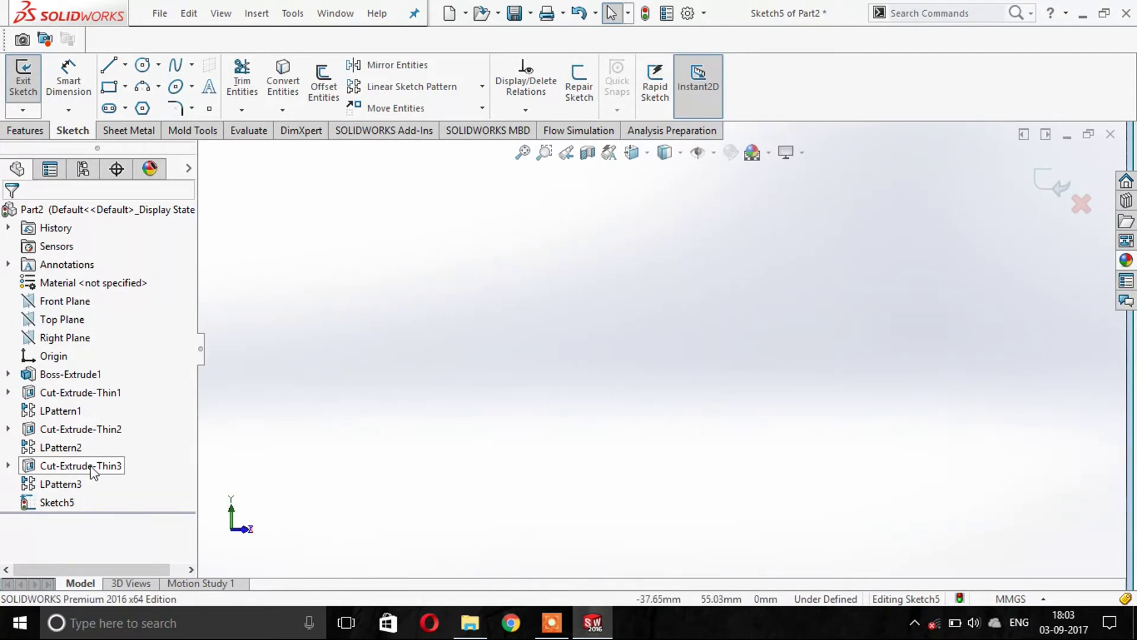
pyautogui.click(53, 507)
pyautogui.click(83, 477)
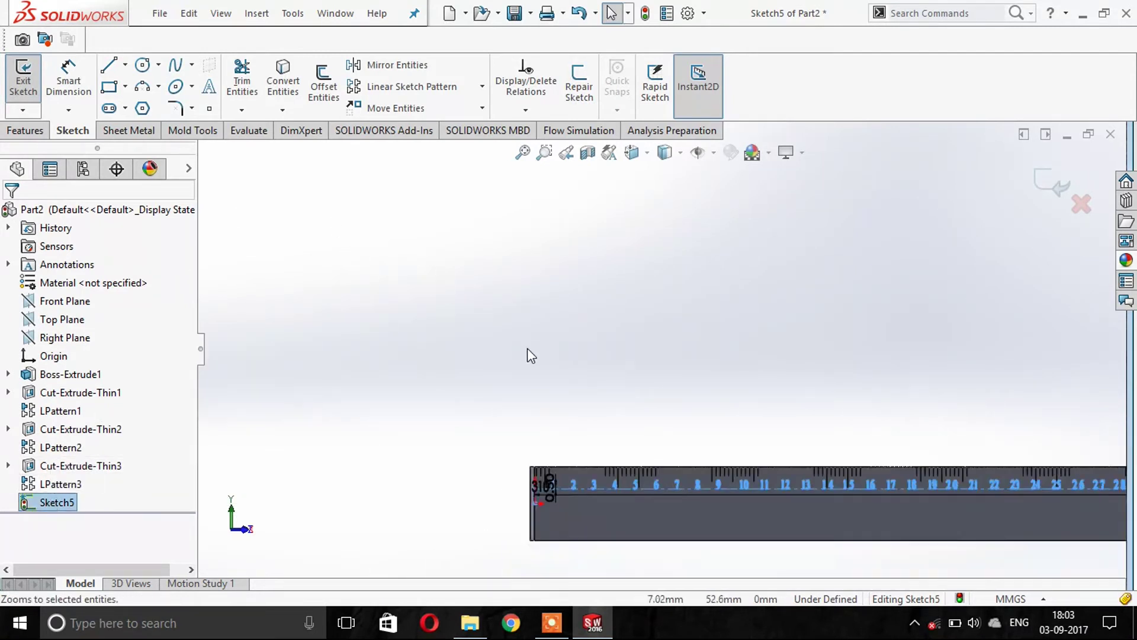
pyautogui.click(25, 130)
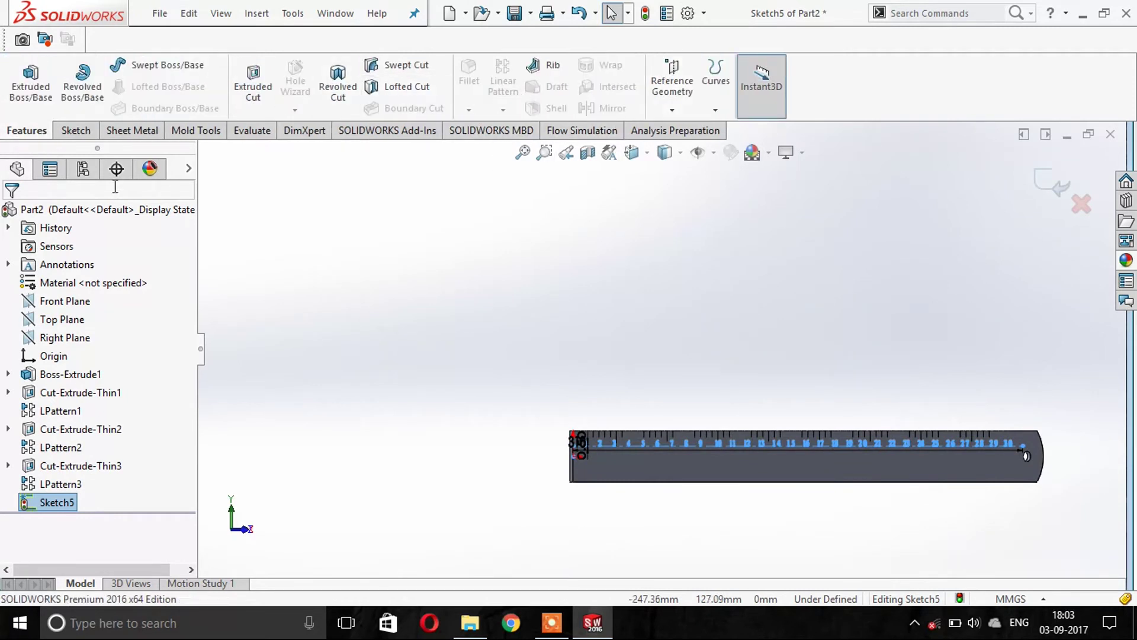
pyautogui.click(1053, 185)
# Step: Wrap the numbers onto the ruler's front face as a 0.10 mm deboss
pyautogui.click(610, 65)
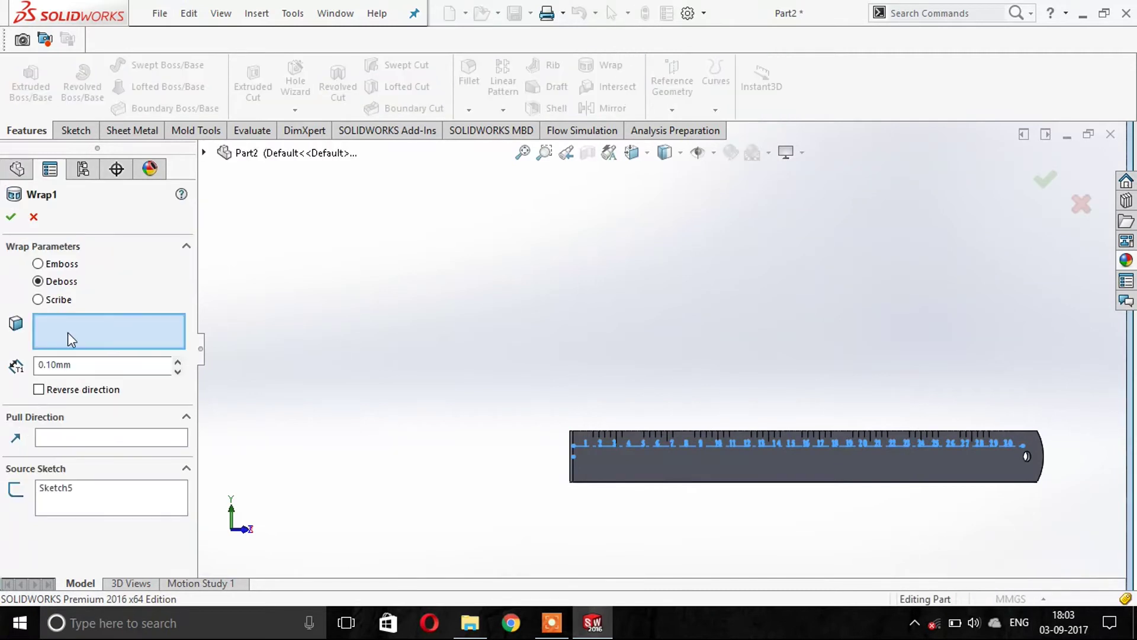
pyautogui.scroll(-1, 464, 388)
pyautogui.scroll(-2, 465, 388)
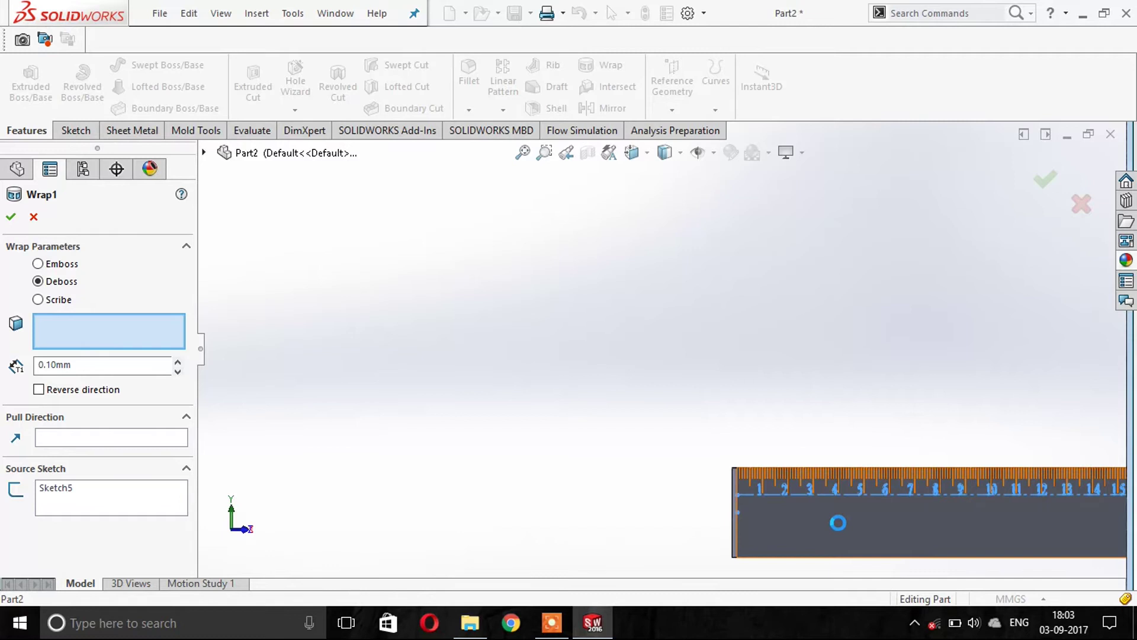
pyautogui.click(838, 523)
pyautogui.scroll(-1, 759, 485)
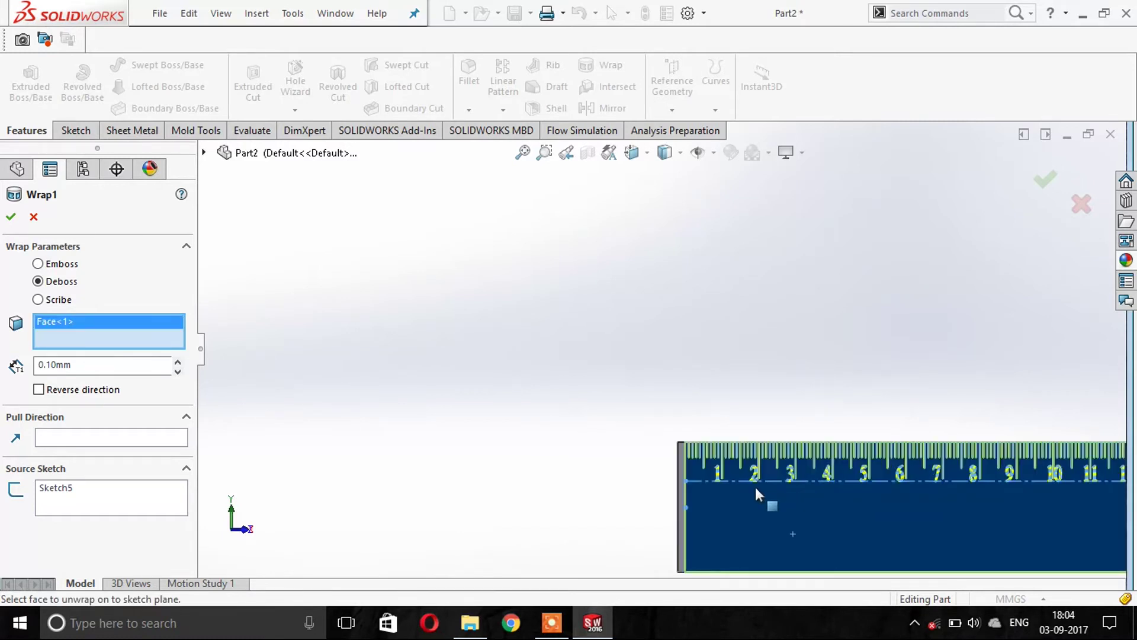
pyautogui.scroll(-5, 710, 441)
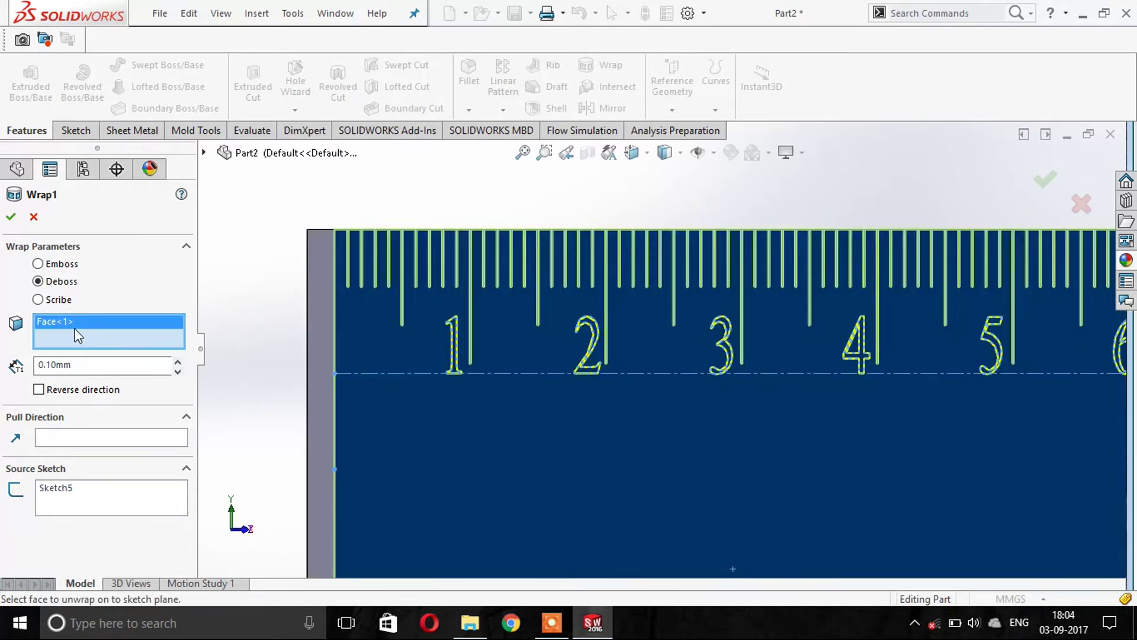
pyautogui.click(77, 365)
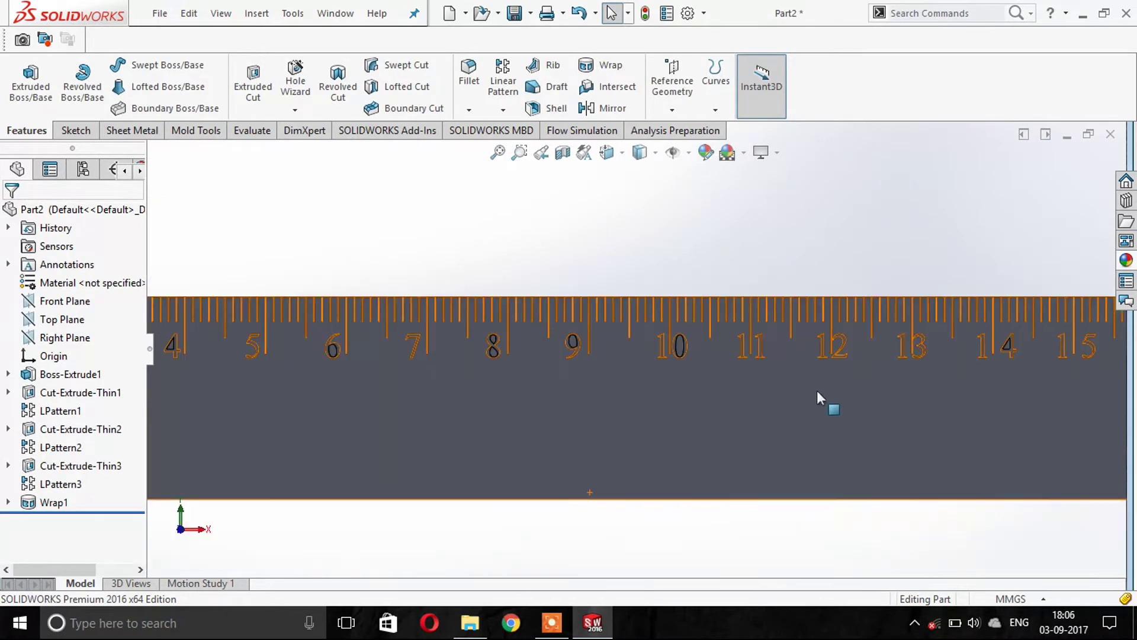
# Step: Switch the document units to IPS (inch, pound, second)
pyautogui.click(1018, 599)
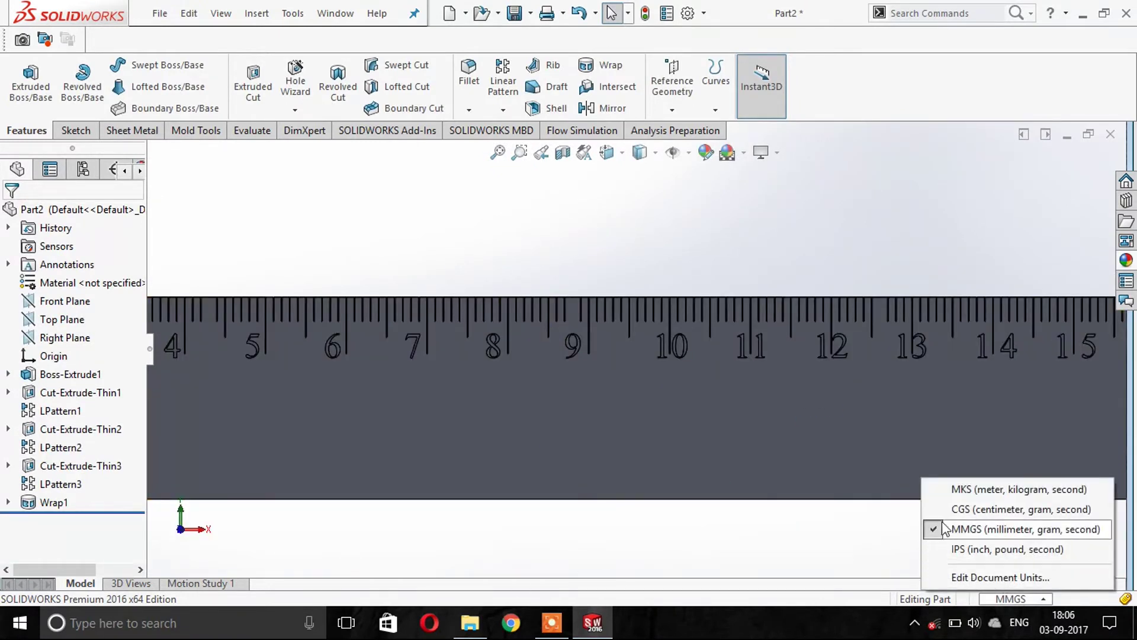
pyautogui.click(963, 549)
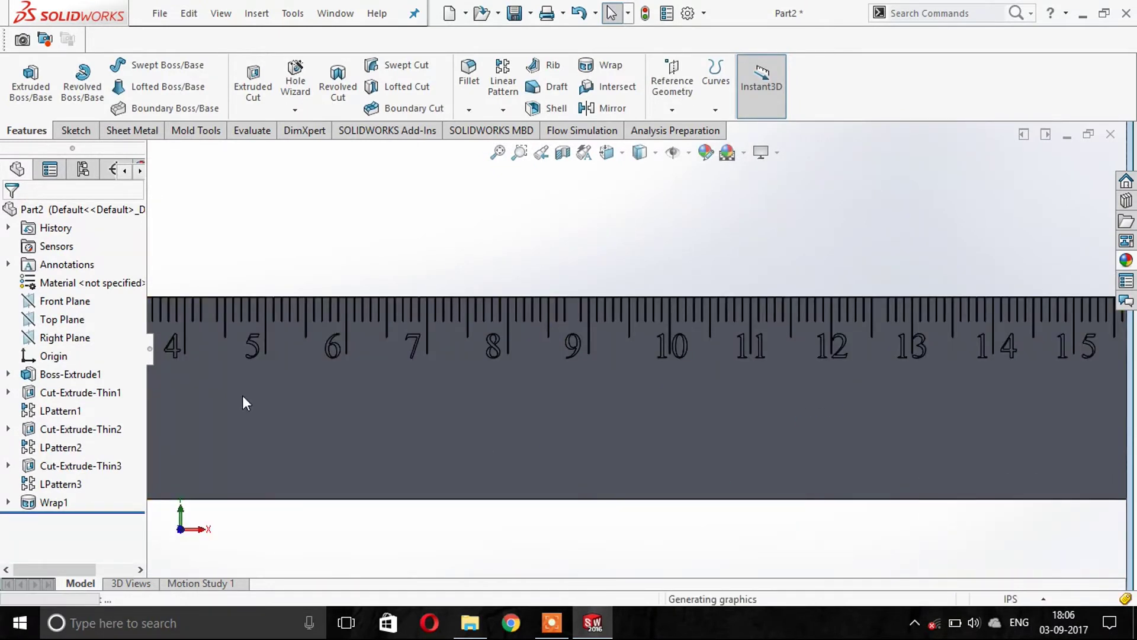
pyautogui.scroll(3, 243, 397)
pyautogui.scroll(3, 241, 408)
pyautogui.scroll(-5, 379, 394)
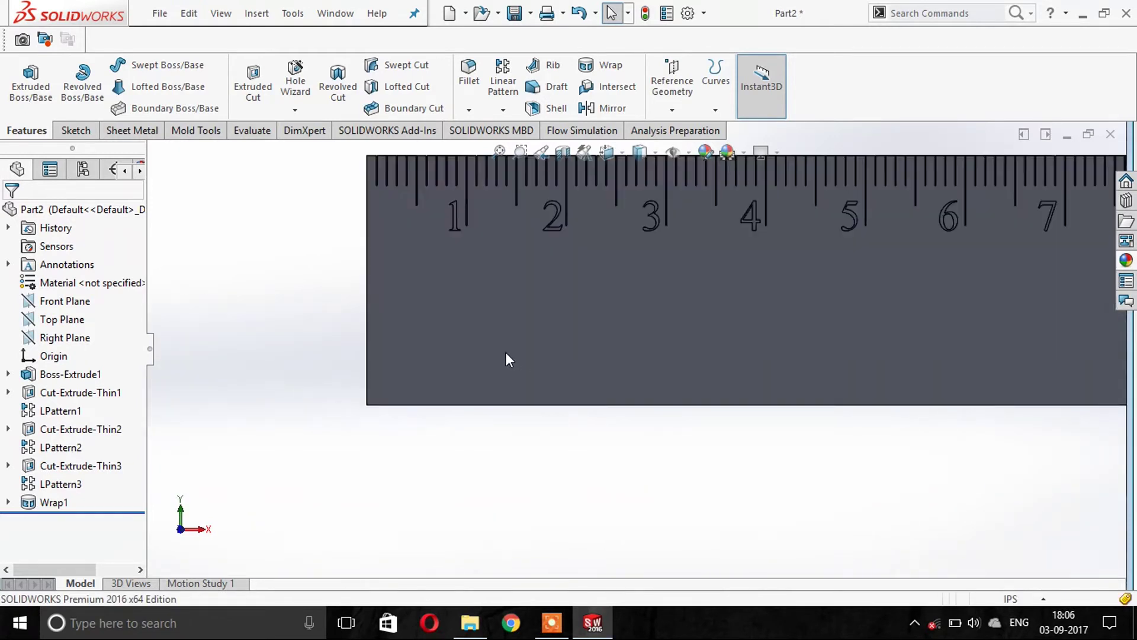
pyautogui.scroll(-2, 498, 349)
pyautogui.click(83, 136)
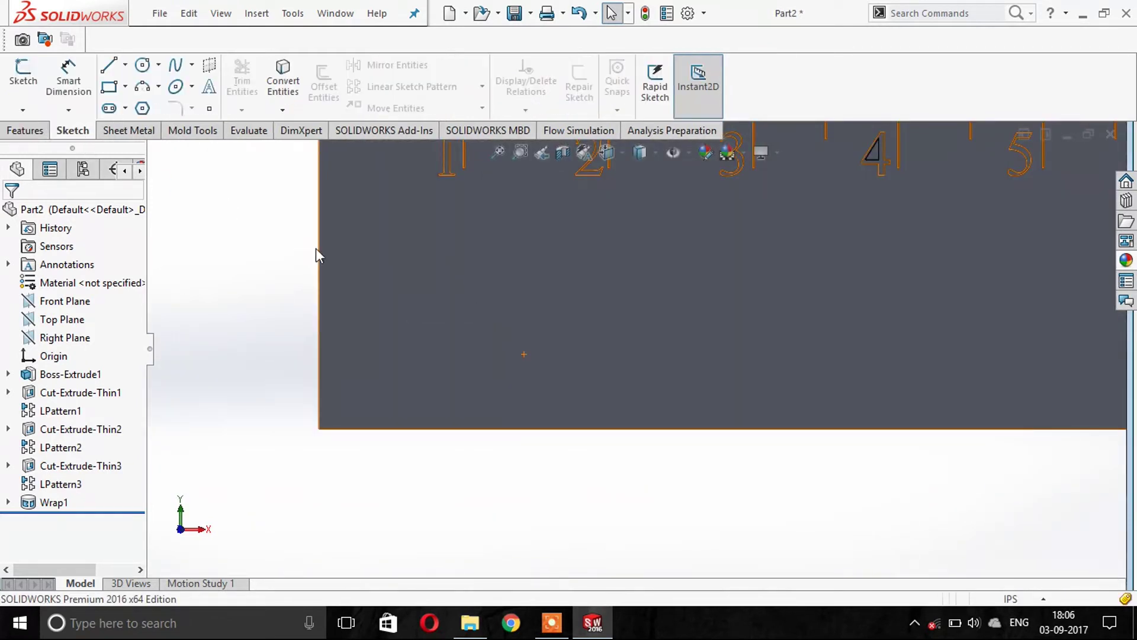
# Step: Sketch a 0.4 in vertical line rising from the ruler's bottom edge
pyautogui.click(432, 299)
pyautogui.click(487, 253)
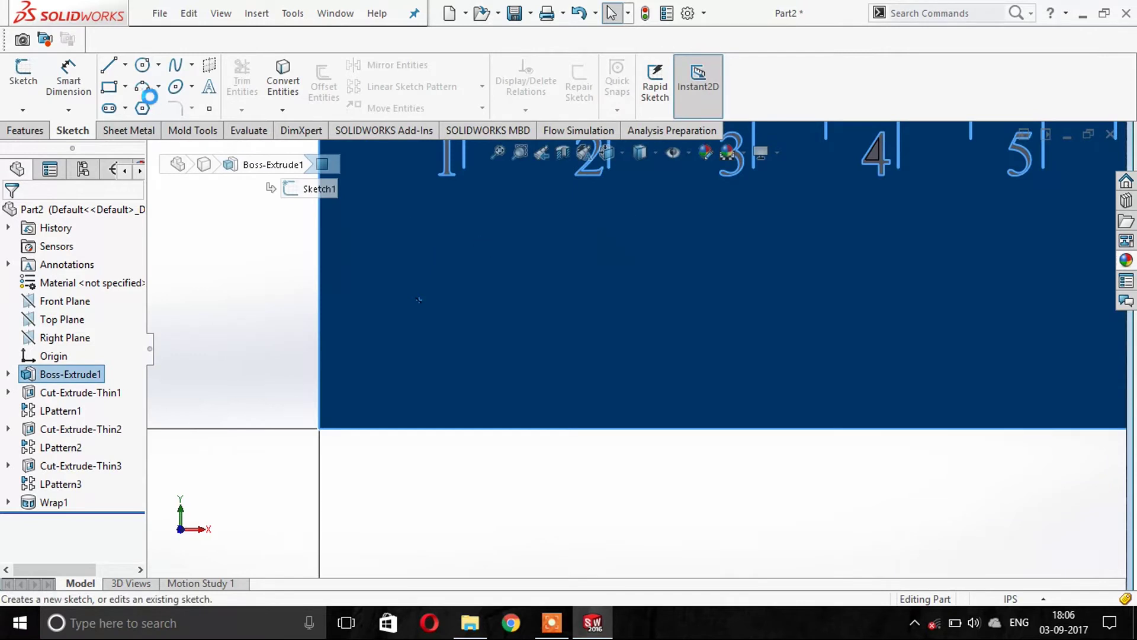
pyautogui.click(113, 71)
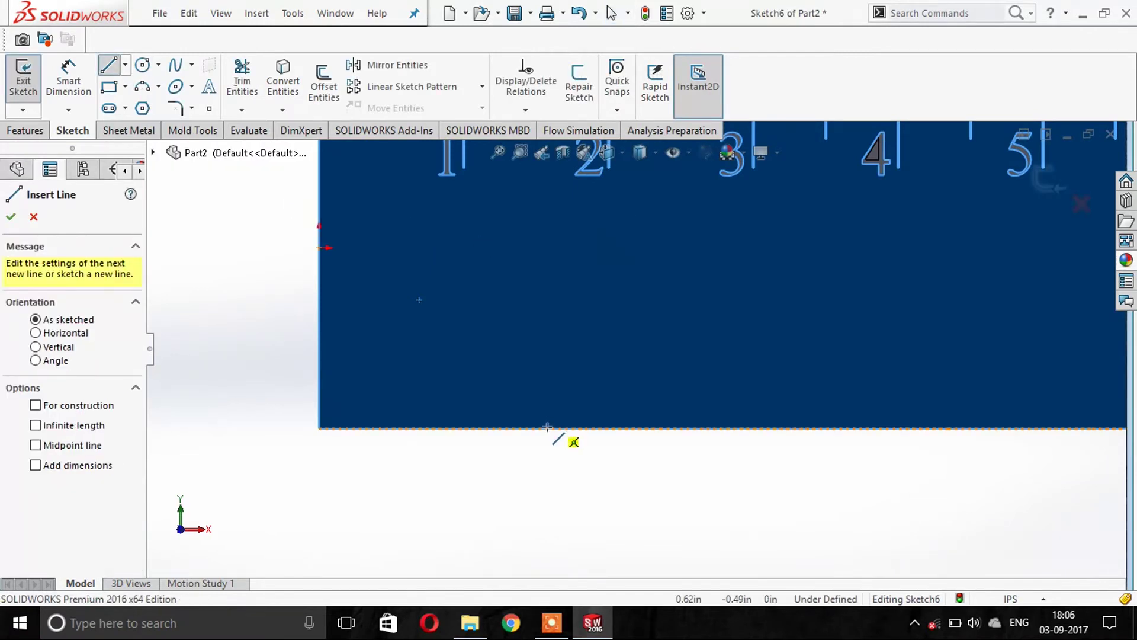
pyautogui.click(547, 428)
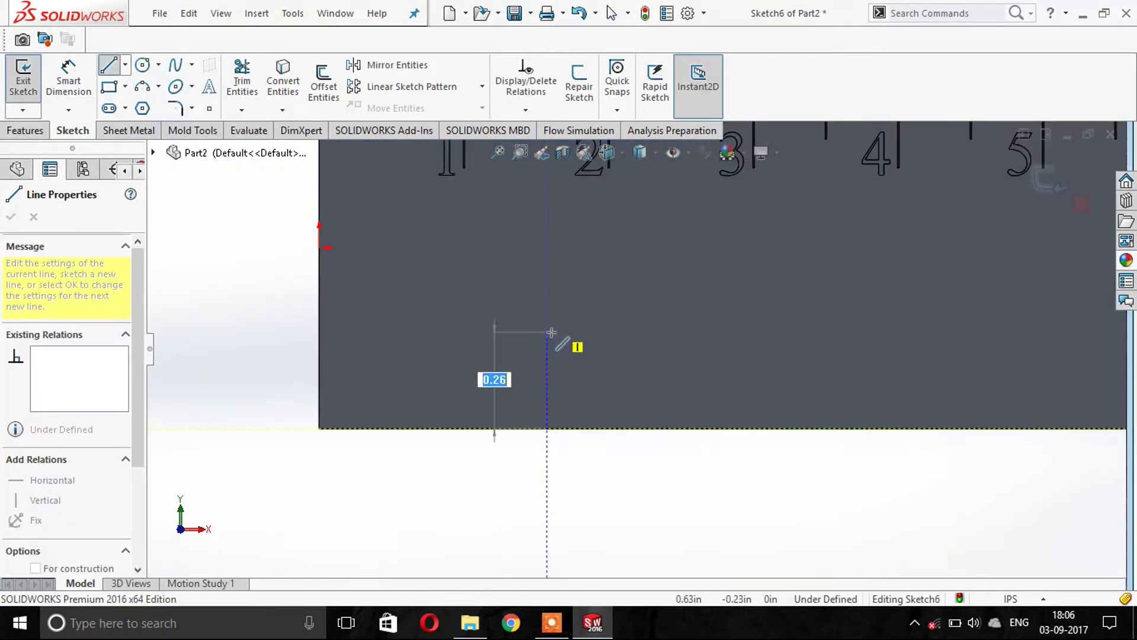
pyautogui.press('Return')
pyautogui.press('Escape')
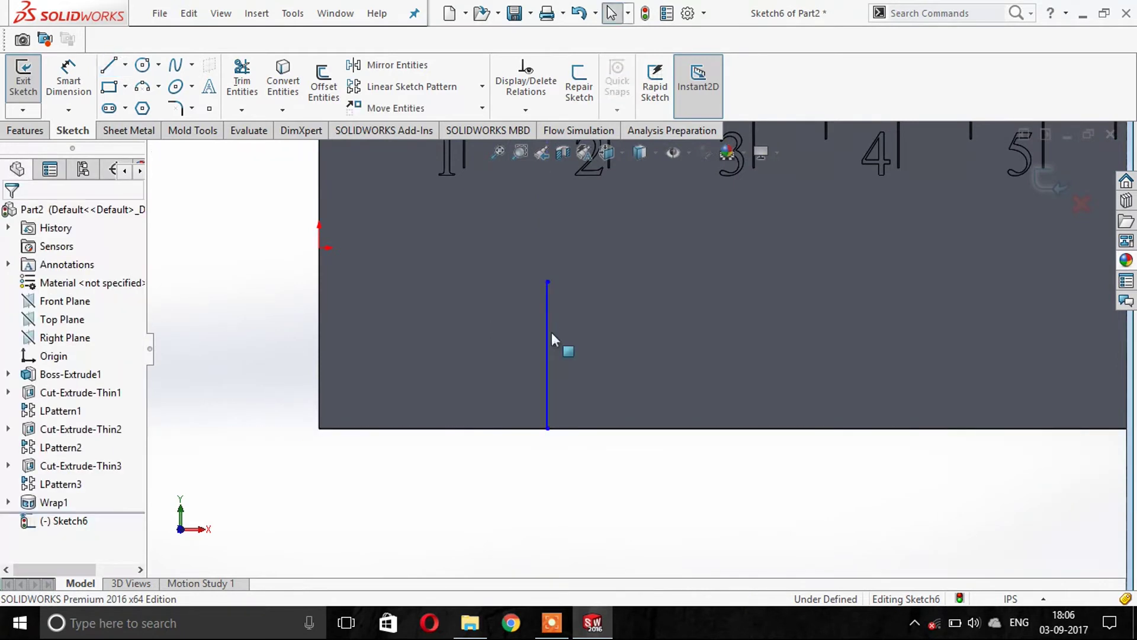
# Step: Dimension the line 1 in from the left corner and 0.40 in long
pyautogui.click(548, 428)
pyautogui.click(321, 430)
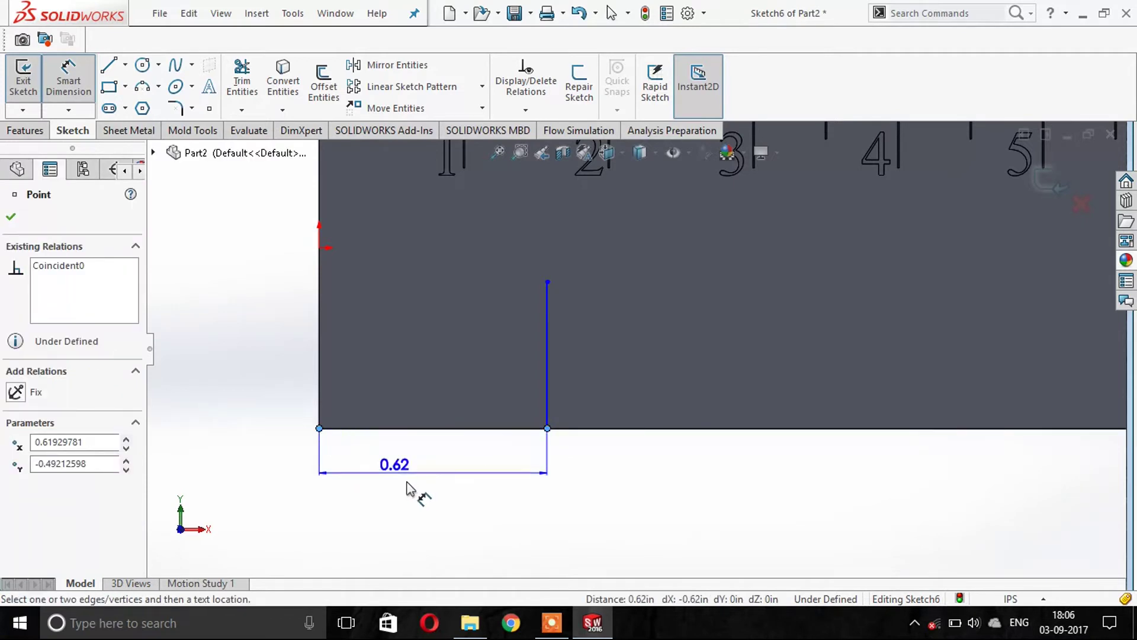
pyautogui.click(406, 490)
pyautogui.write('1')
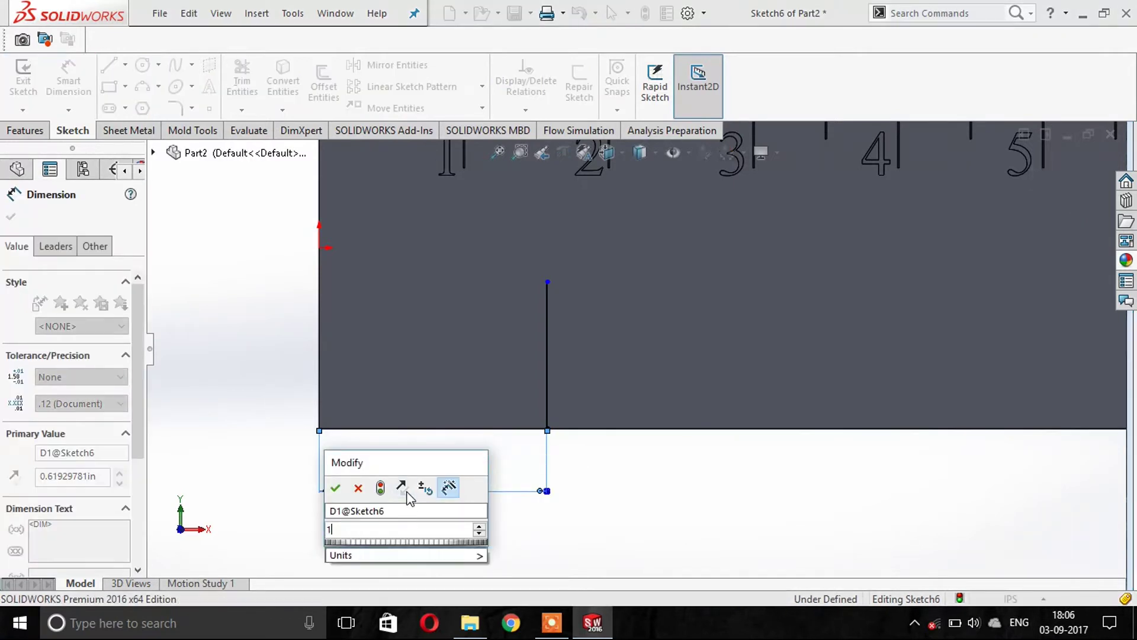
pyautogui.press('Return')
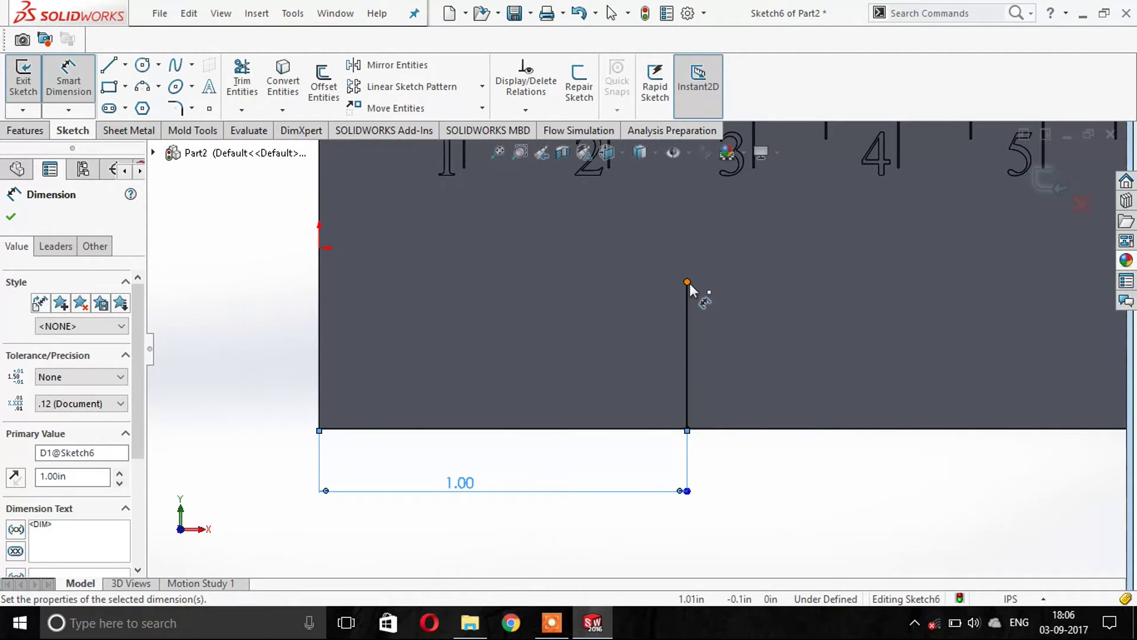
pyautogui.click(688, 300)
pyautogui.click(777, 340)
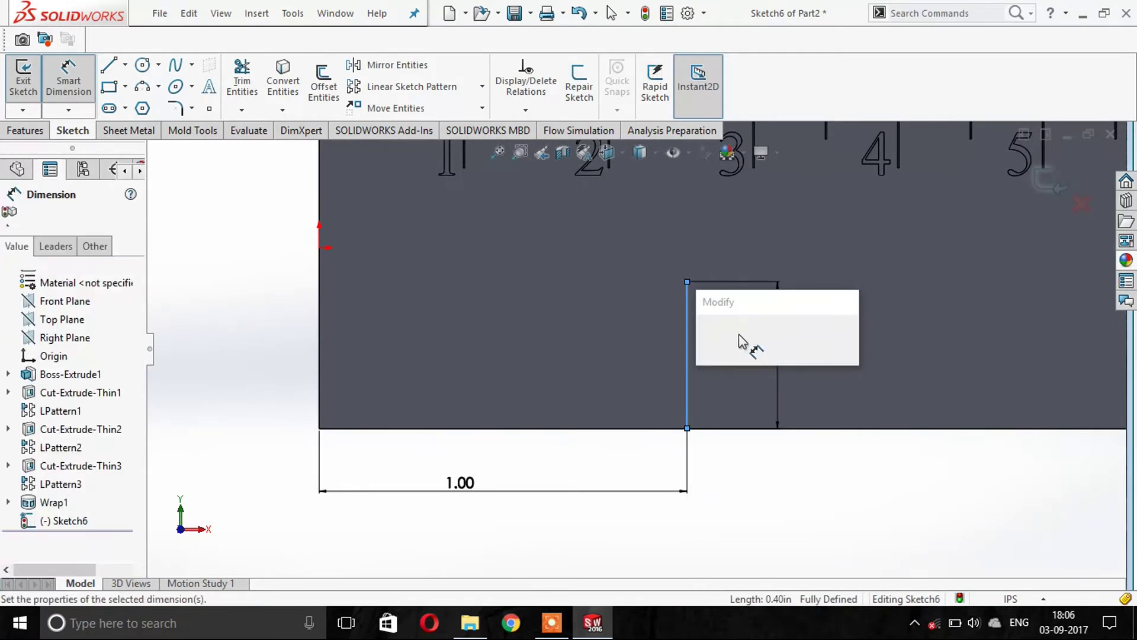
pyautogui.press('Return')
pyautogui.press('Escape')
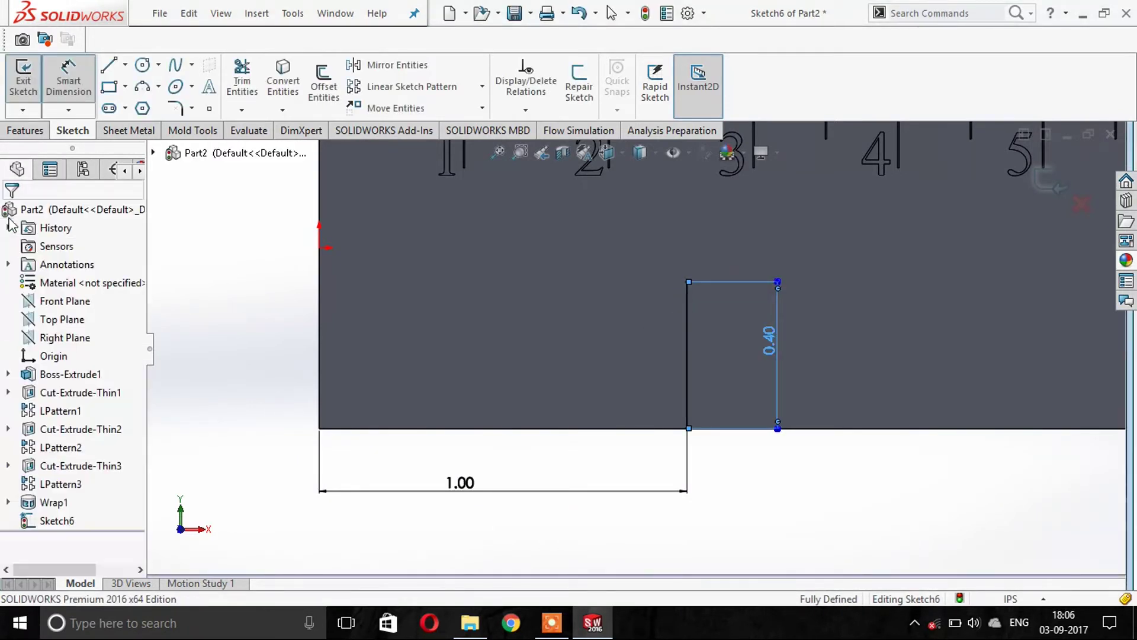
pyautogui.click(26, 131)
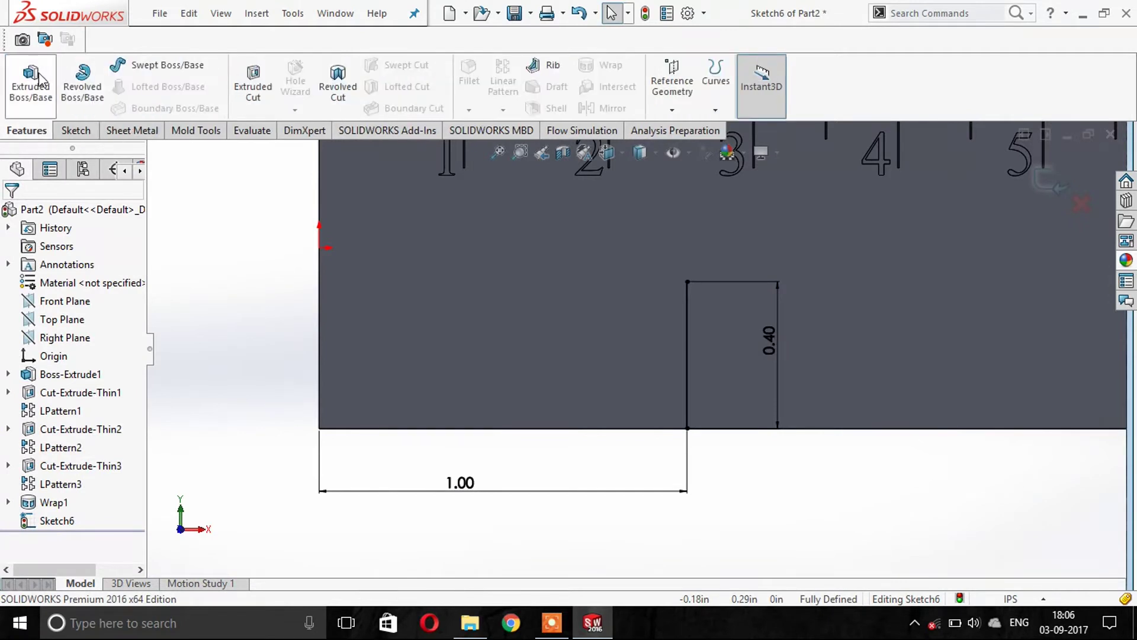
pyautogui.click(253, 83)
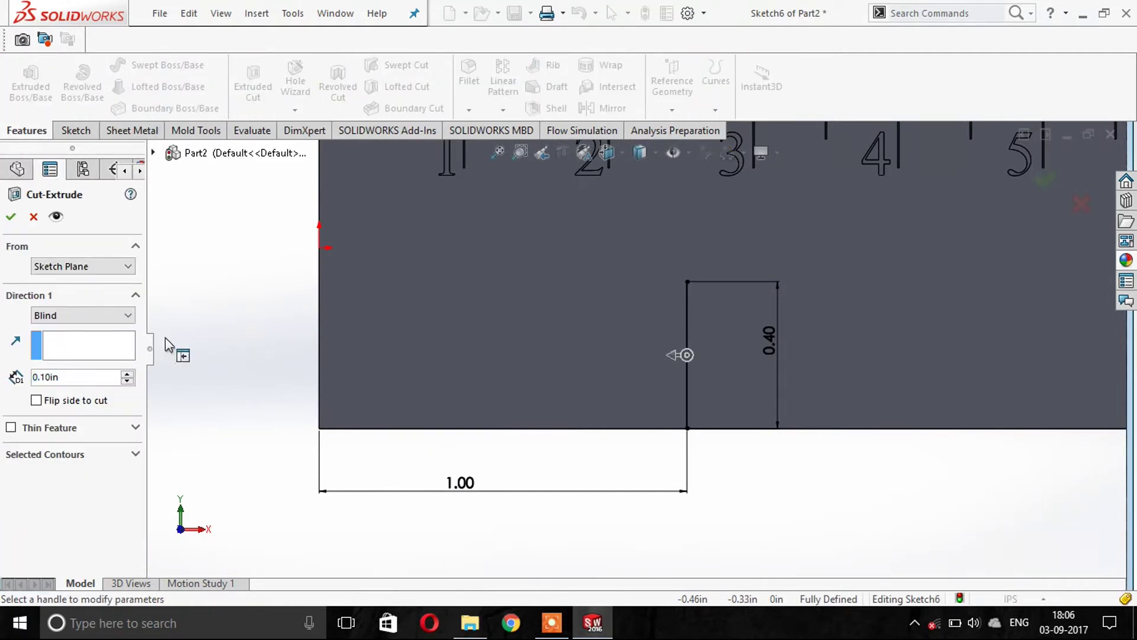
# Step: Enter a cut depth, flip the cut side, and make it a Mid-Plane thin feature
pyautogui.moveTo(152, 342); pyautogui.dragTo(228, 350)
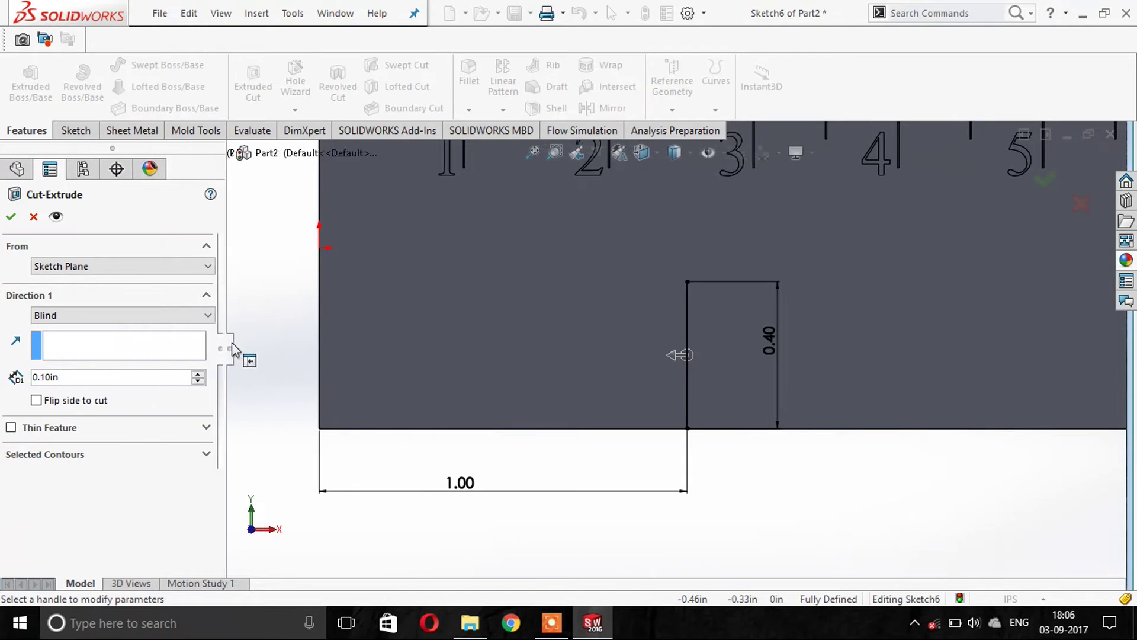
pyautogui.click(92, 377)
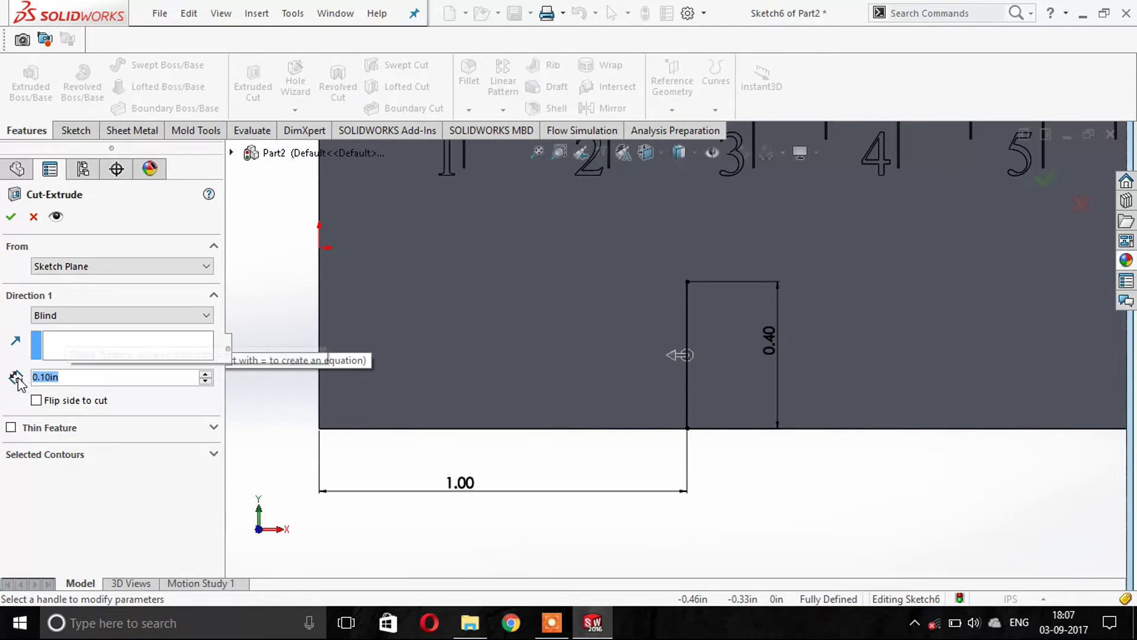
pyautogui.write('.')
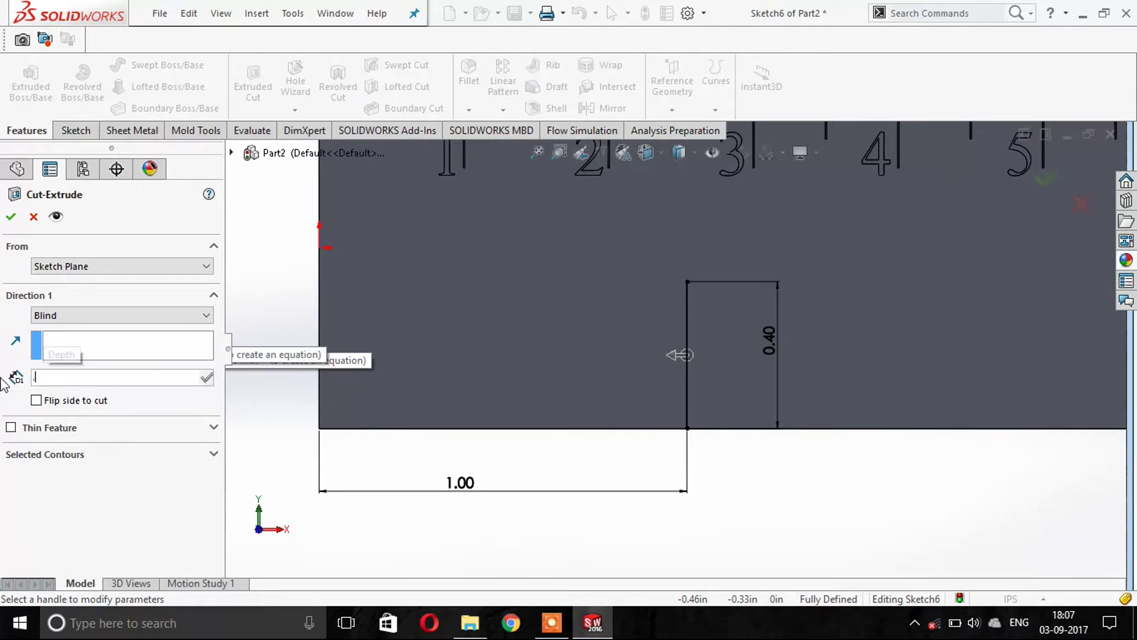
pyautogui.write('1/25')
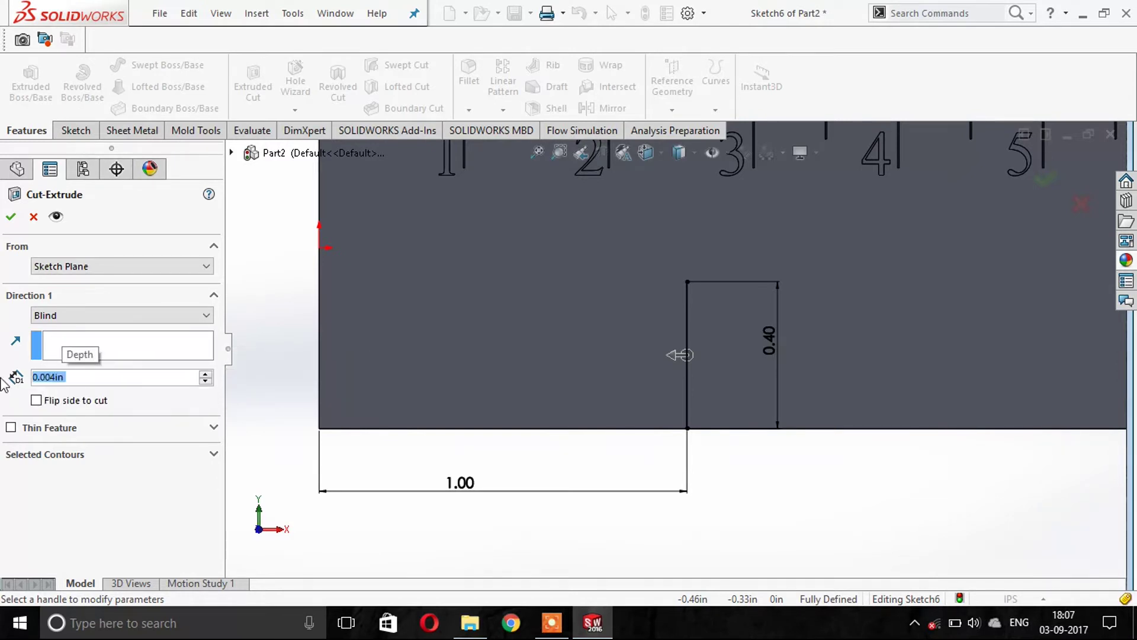
pyautogui.scroll(2, 604, 371)
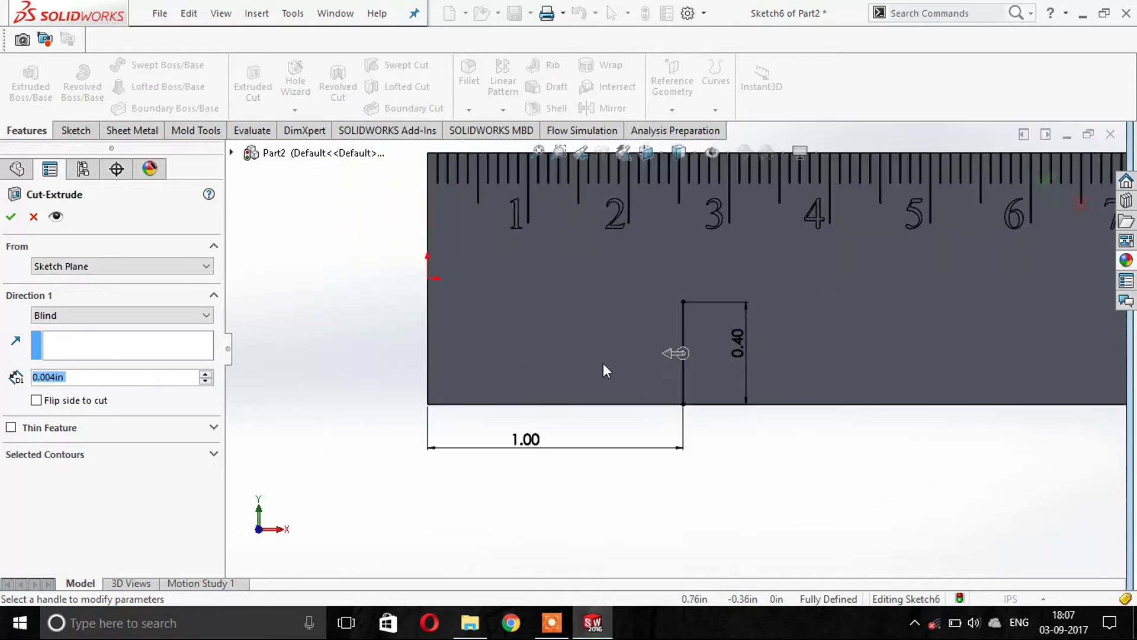
pyautogui.click(35, 401)
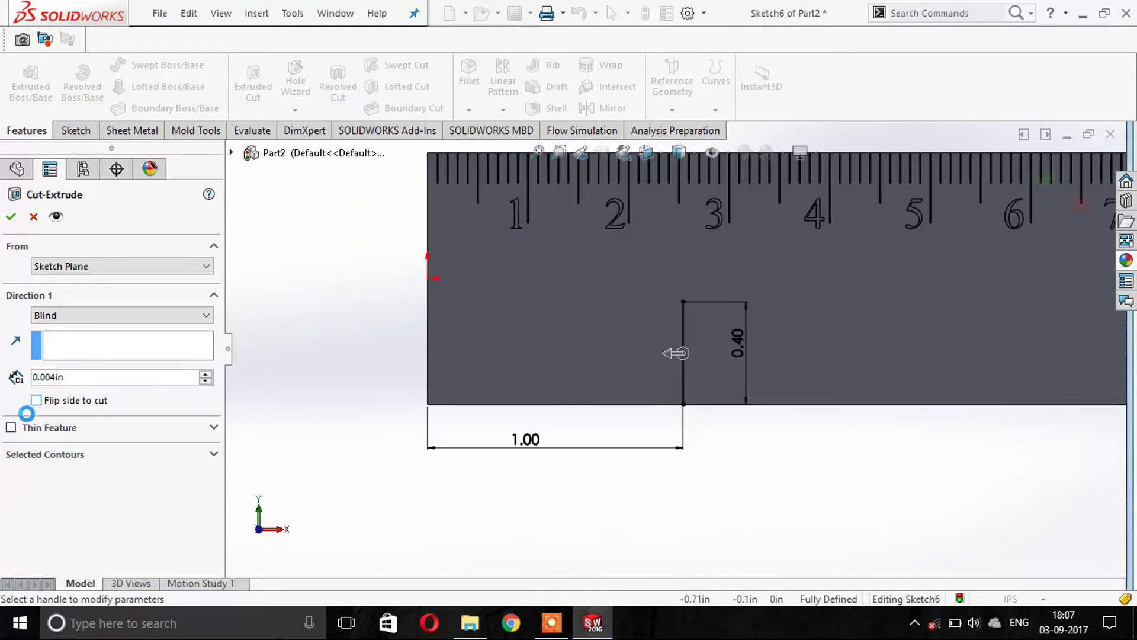
pyautogui.click(71, 438)
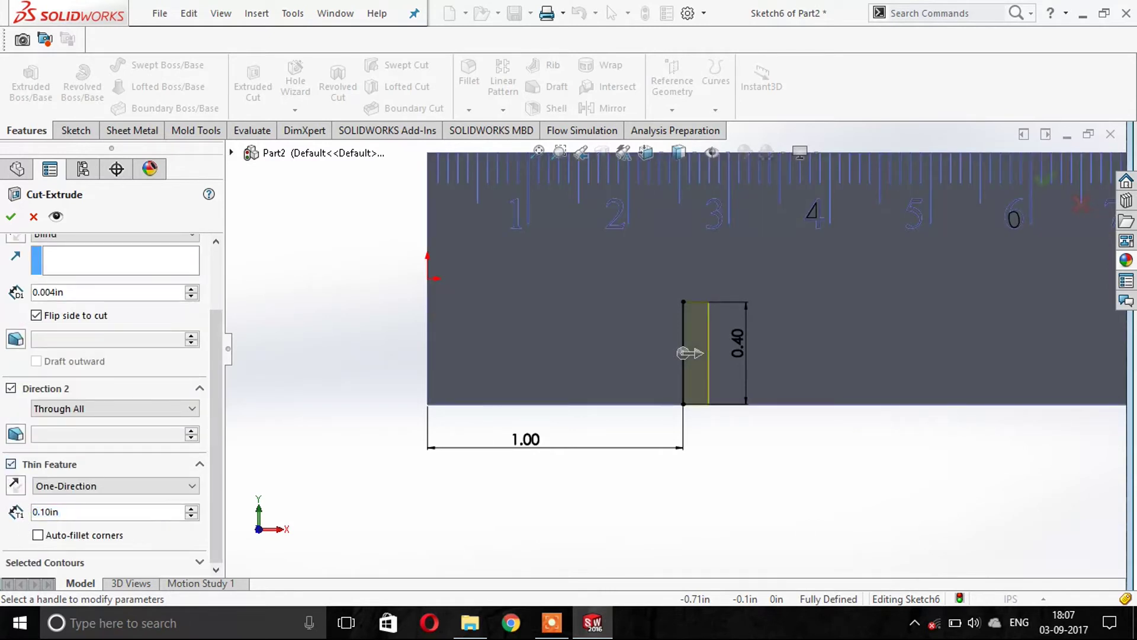
pyautogui.click(11, 464)
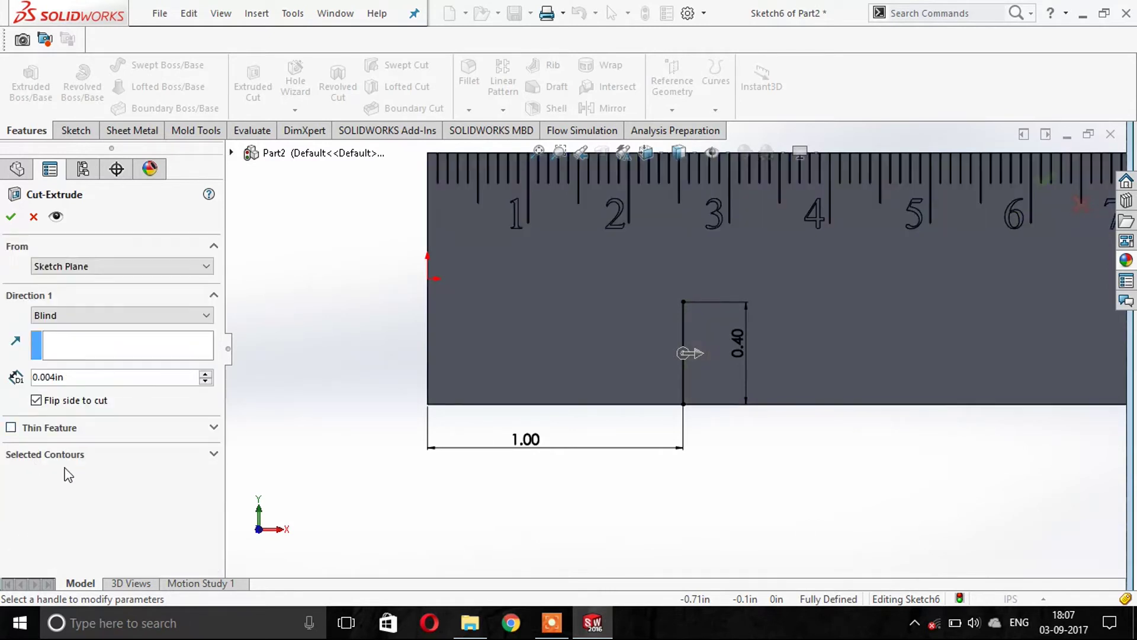
pyautogui.click(11, 428)
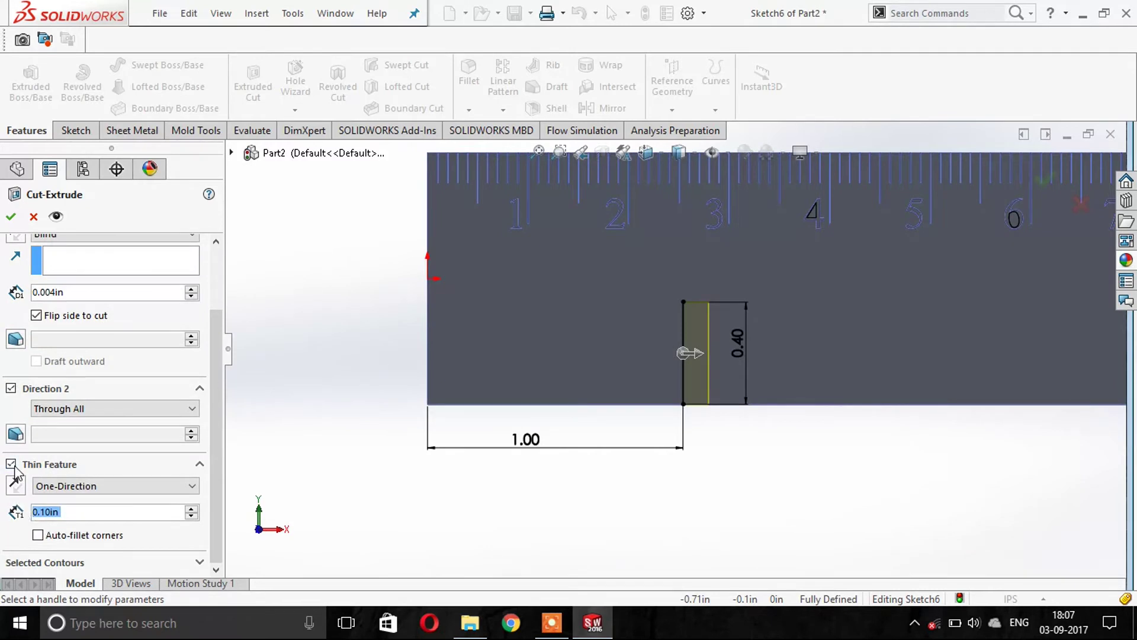
pyautogui.click(12, 465)
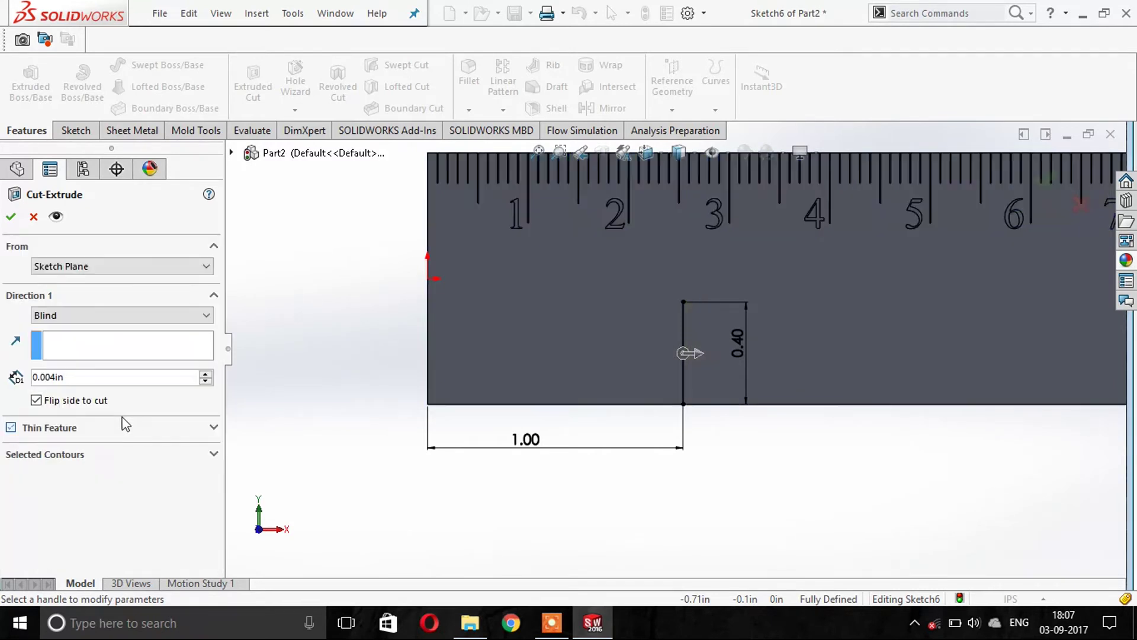
pyautogui.click(12, 428)
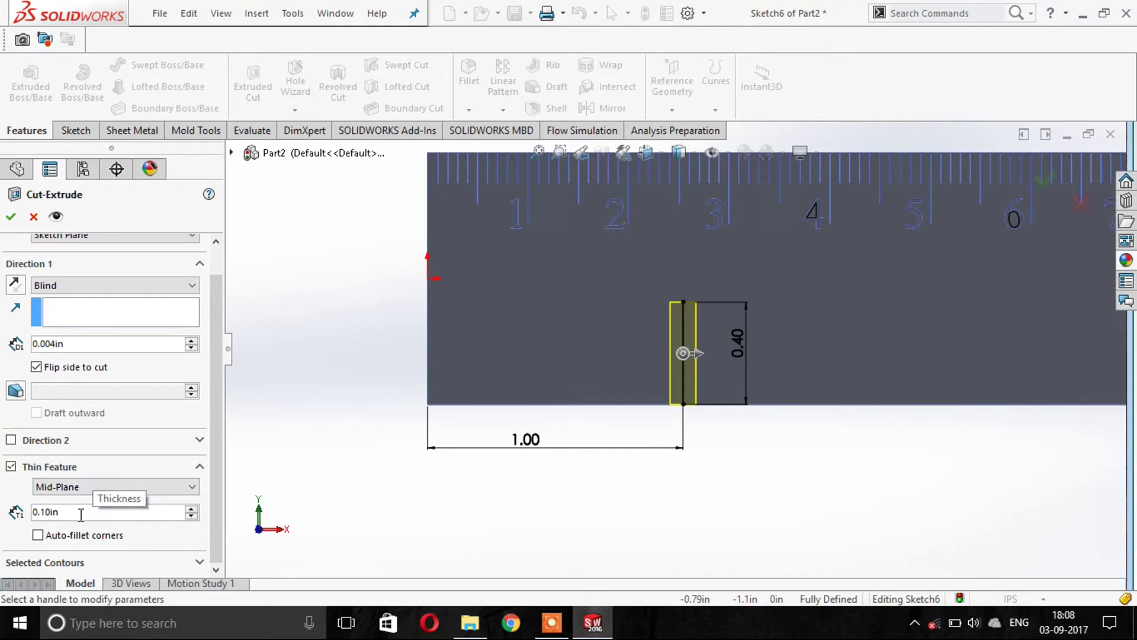
# Step: Set the thin thickness to 0.004 in and depth to 0.02 in, then create the cut
pyautogui.moveTo(81, 514); pyautogui.dragTo(31, 513)
pyautogui.press('BackSpace')
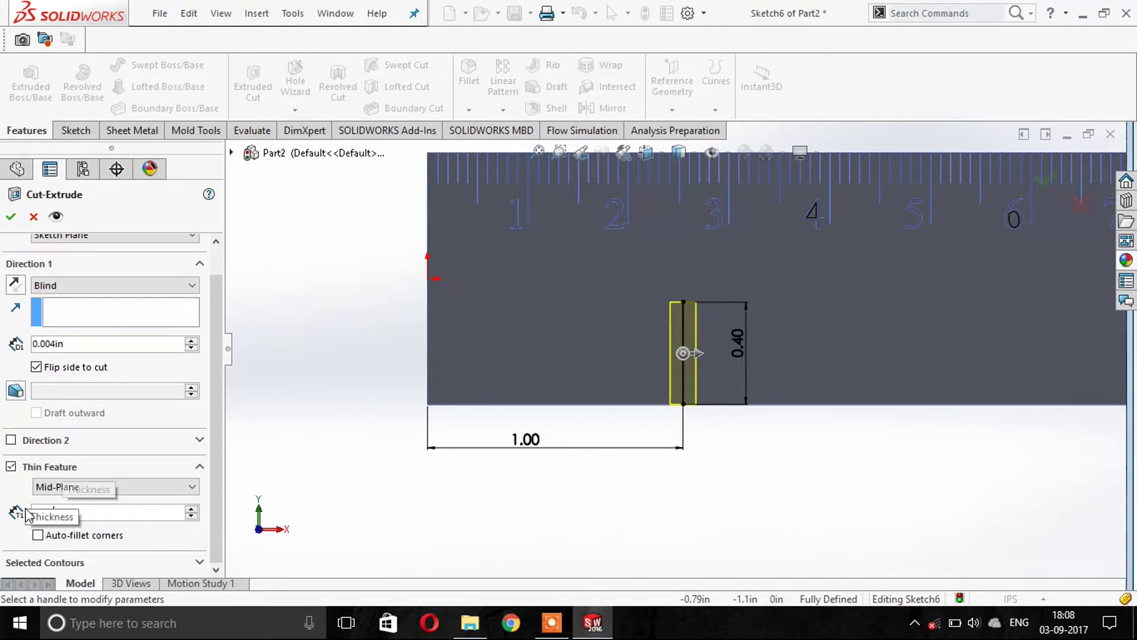
pyautogui.write('0.004')
pyautogui.press('Return')
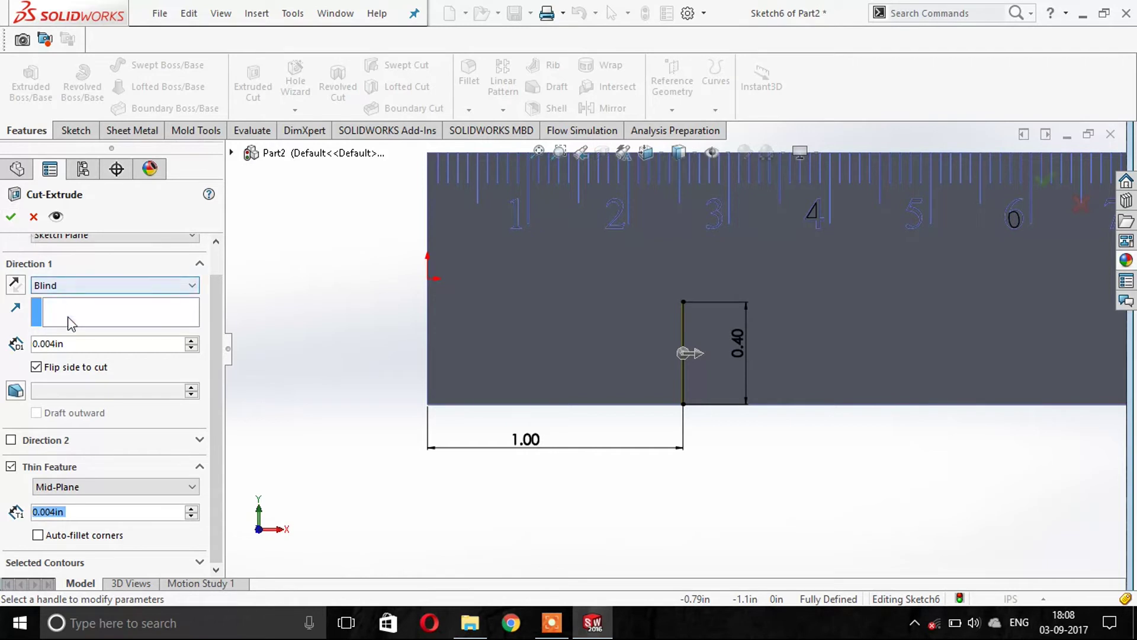
pyautogui.scroll(1, 216, 334)
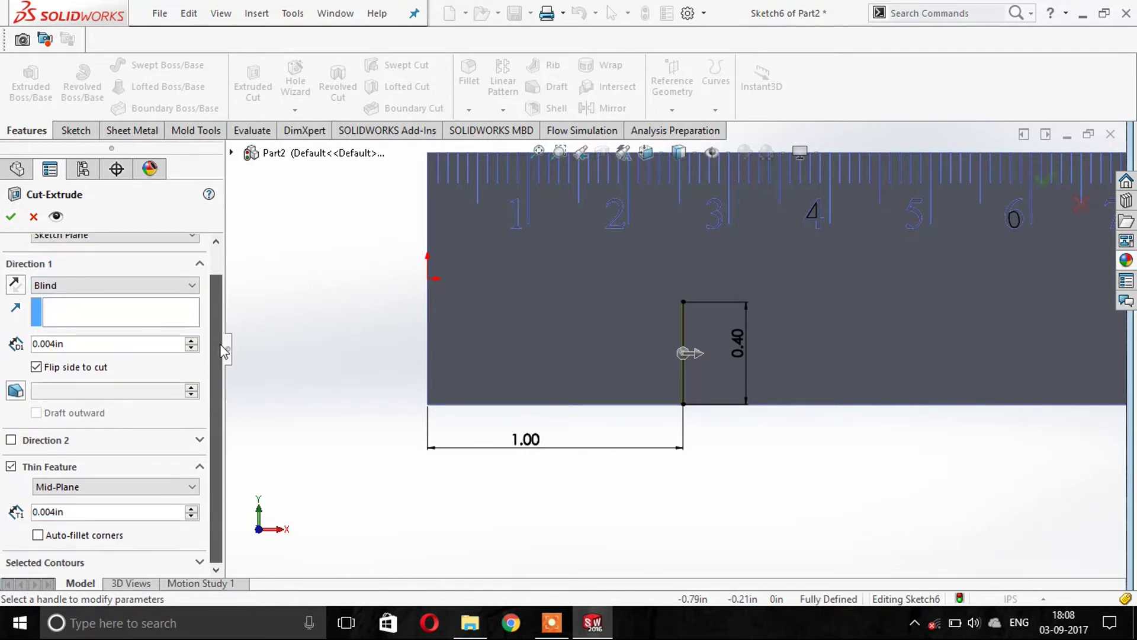
pyautogui.scroll(1, 220, 231)
pyautogui.scroll(-1, 206, 307)
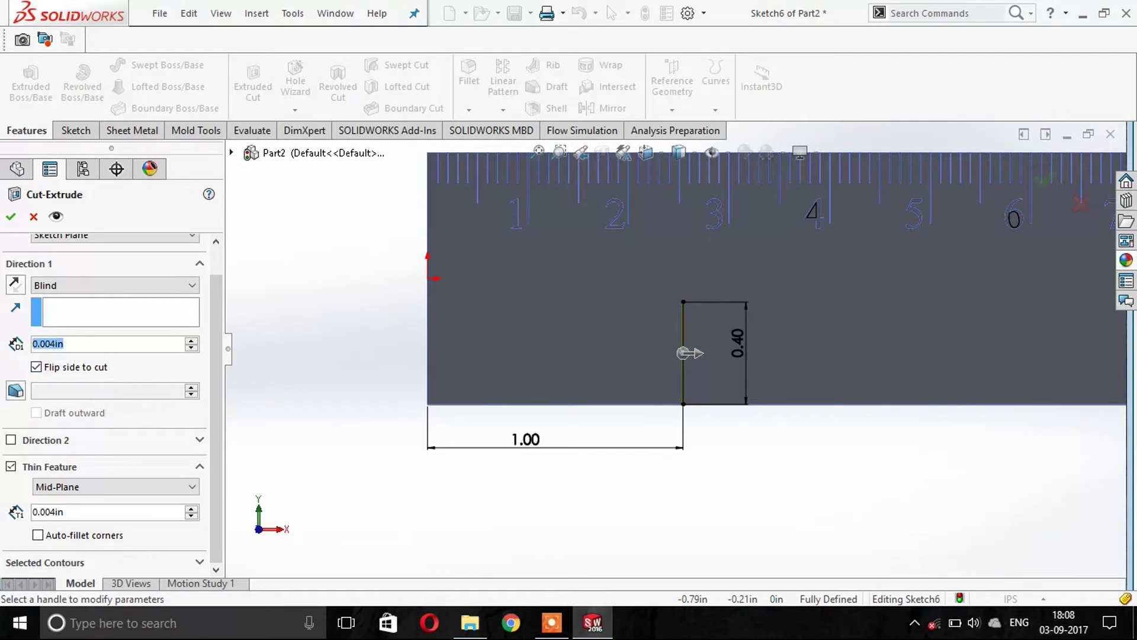
pyautogui.write('.5/25')
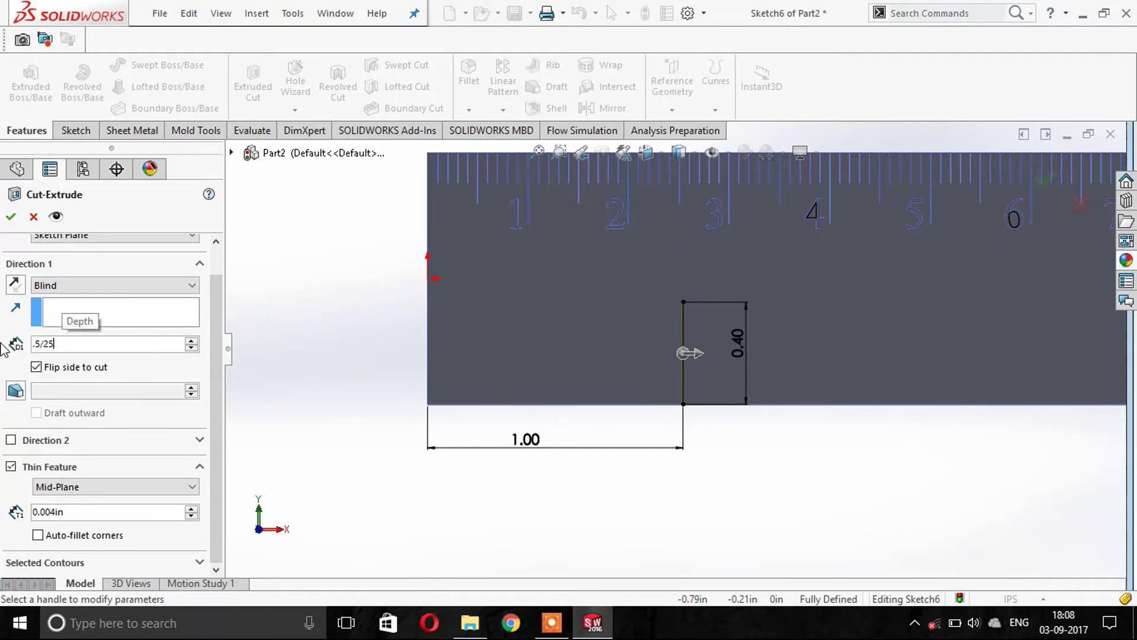
pyautogui.press('Return')
pyautogui.click(12, 218)
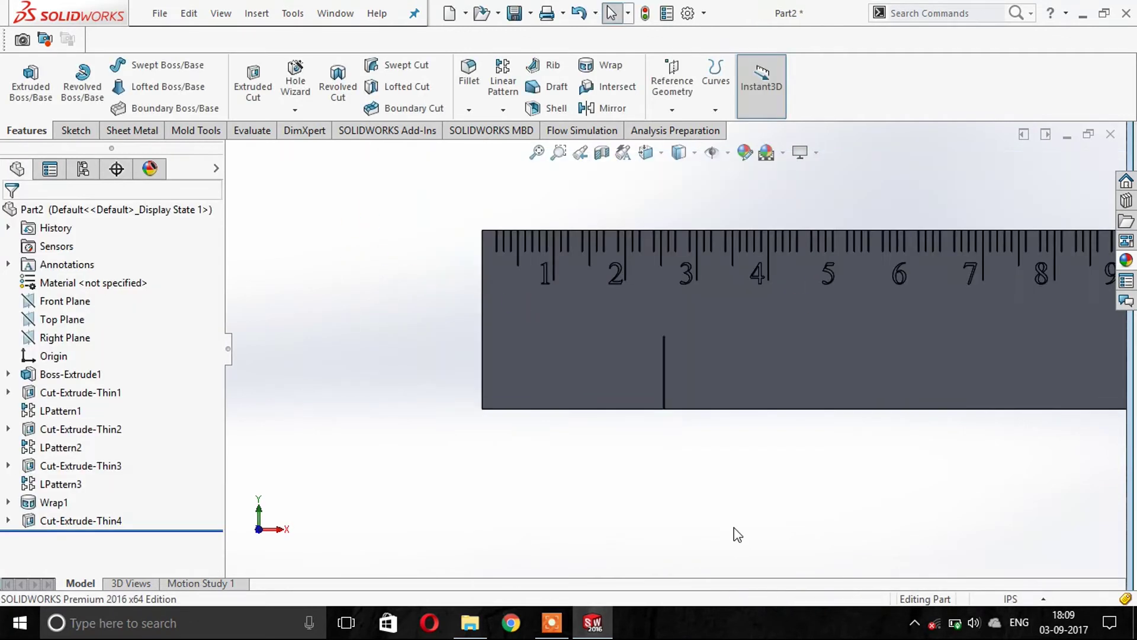
# Step: Sketch a 0.2 in vertical line up from the ruler's bottom edge on the front face
pyautogui.click(528, 377)
pyautogui.click(595, 325)
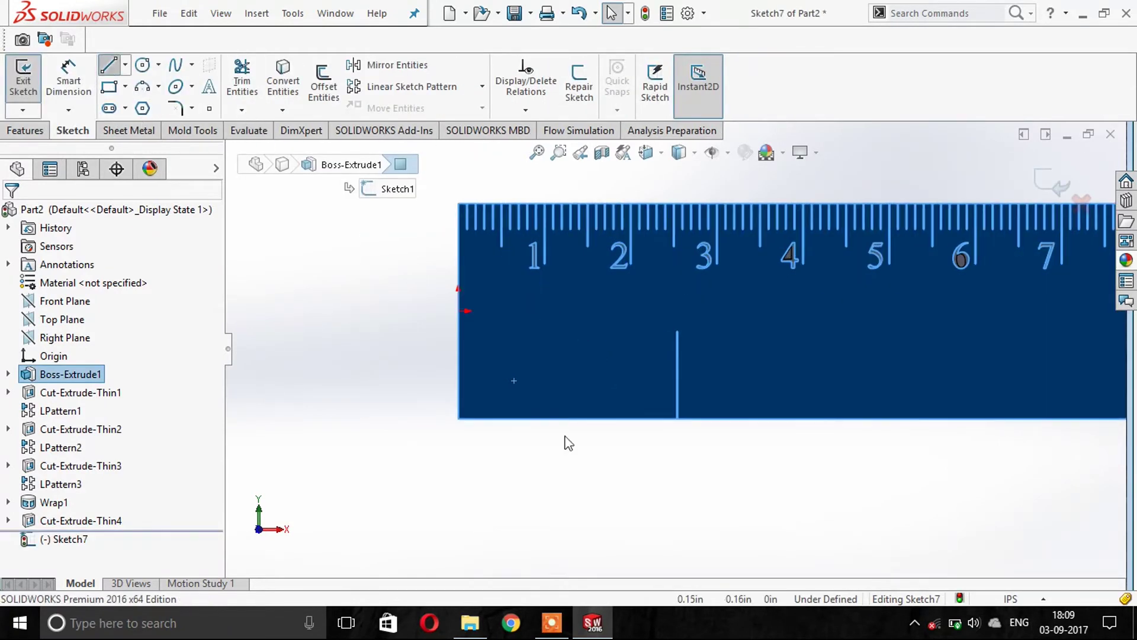
pyautogui.press('l')
pyautogui.click(562, 419)
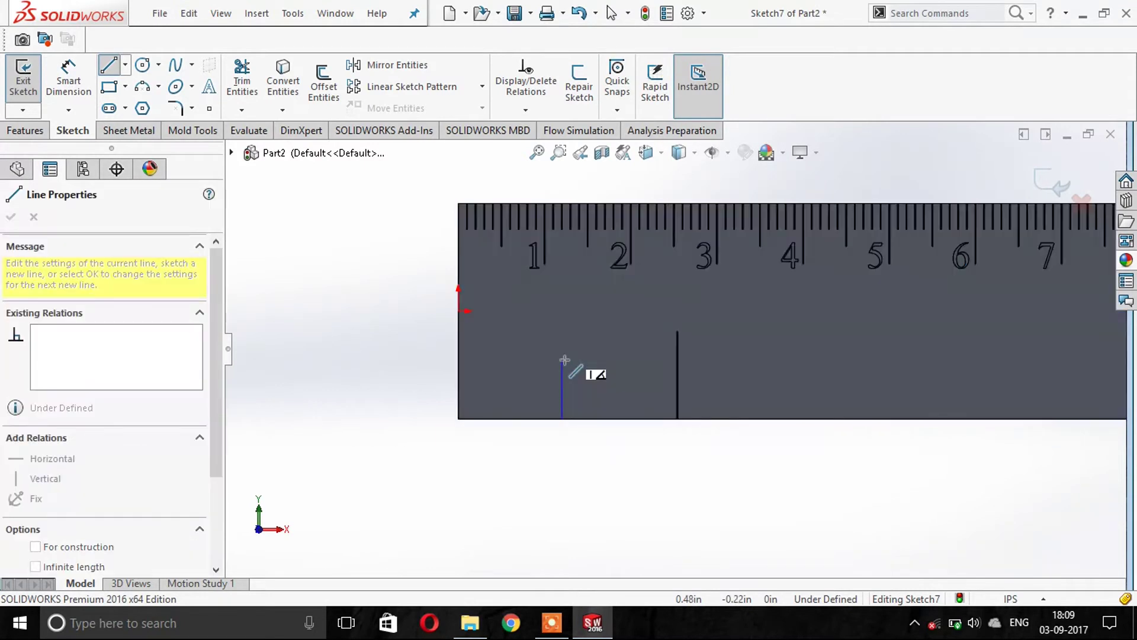
pyautogui.write('.2')
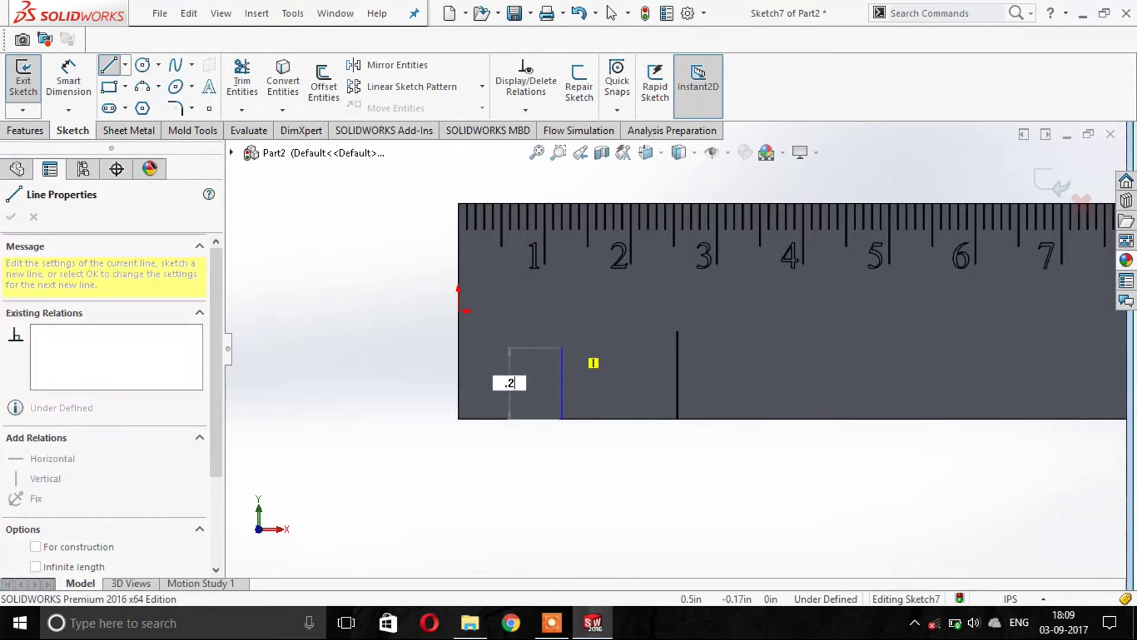
pyautogui.press('Return')
pyautogui.press('Escape')
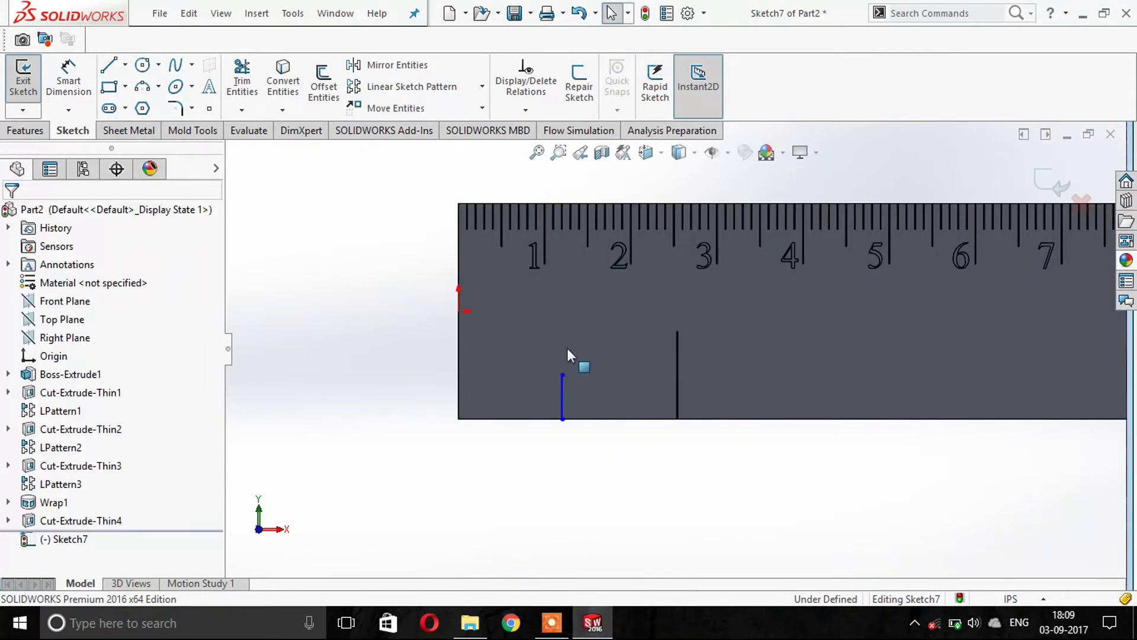
# Step: Dimension the tick line 0.5 in from the left edge and 0.20 in tall
pyautogui.click(68, 110)
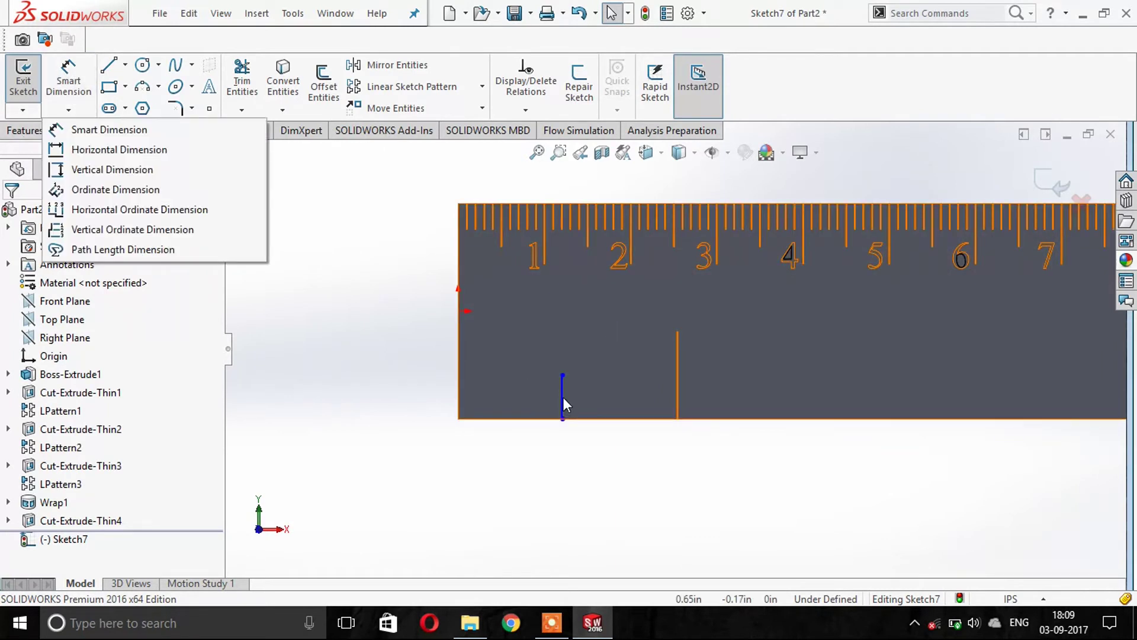
pyautogui.click(109, 129)
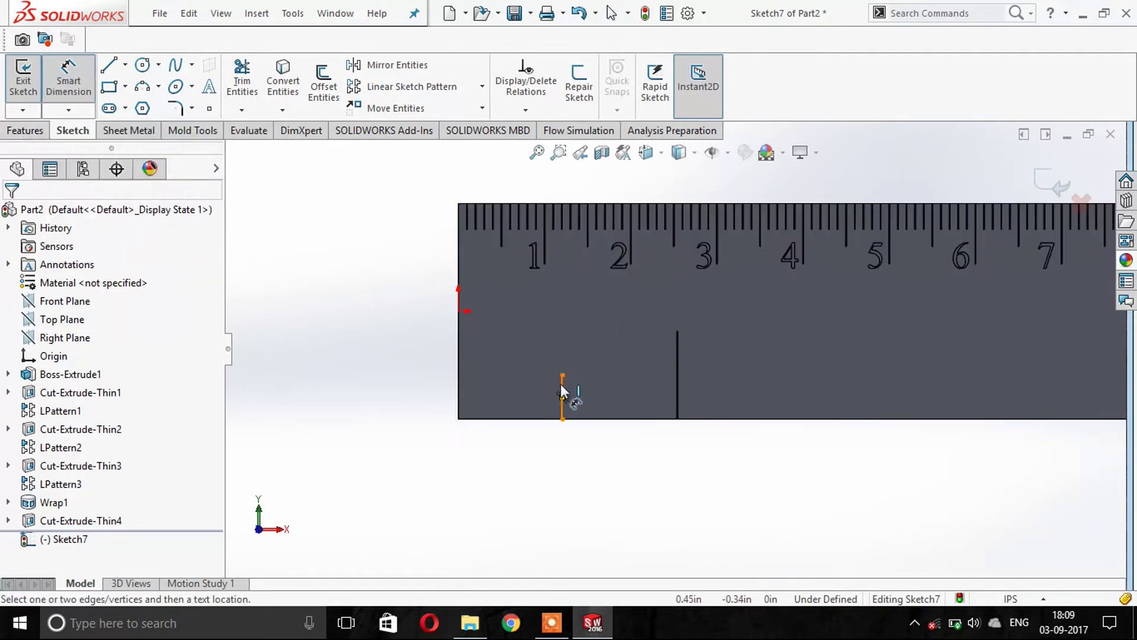
pyautogui.click(562, 391)
pyautogui.click(456, 385)
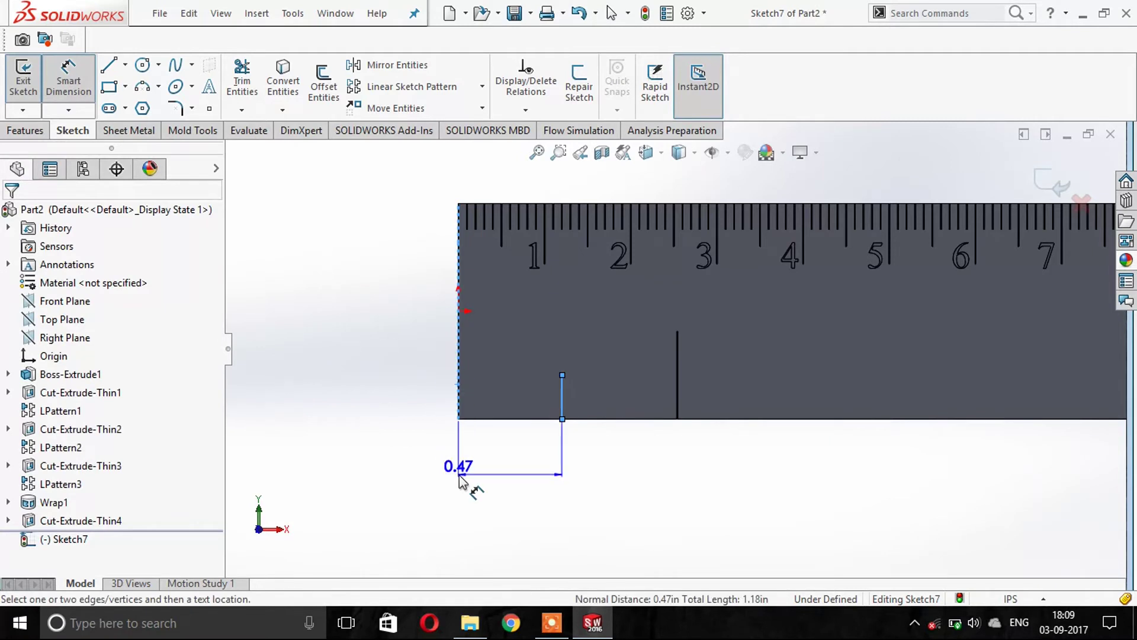
pyautogui.click(460, 479)
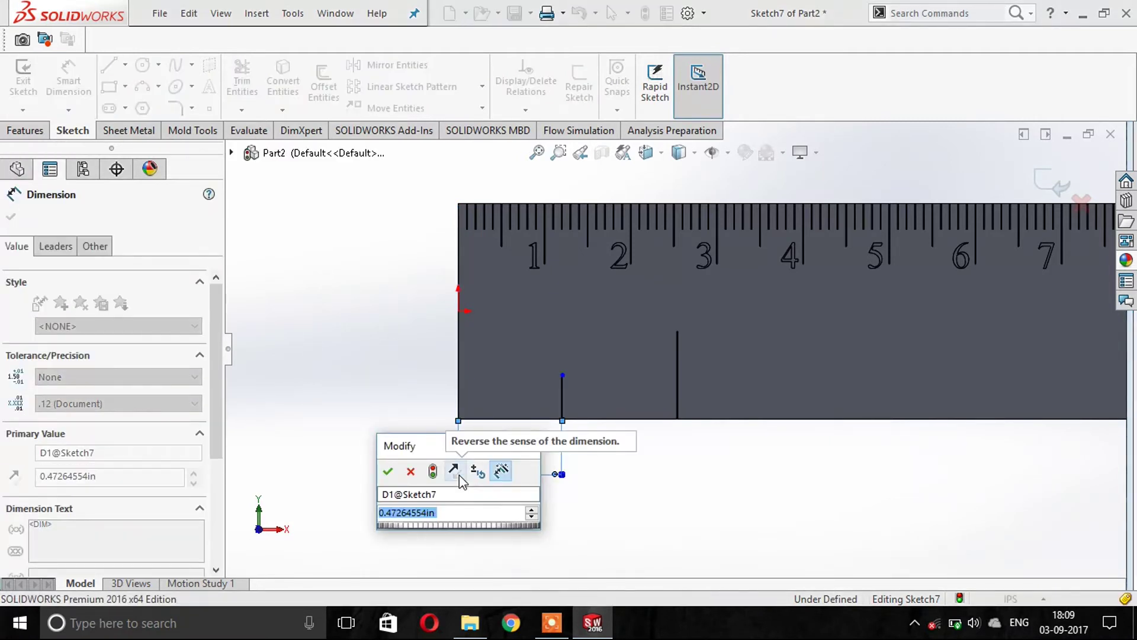
pyautogui.write('.5')
pyautogui.press('Return')
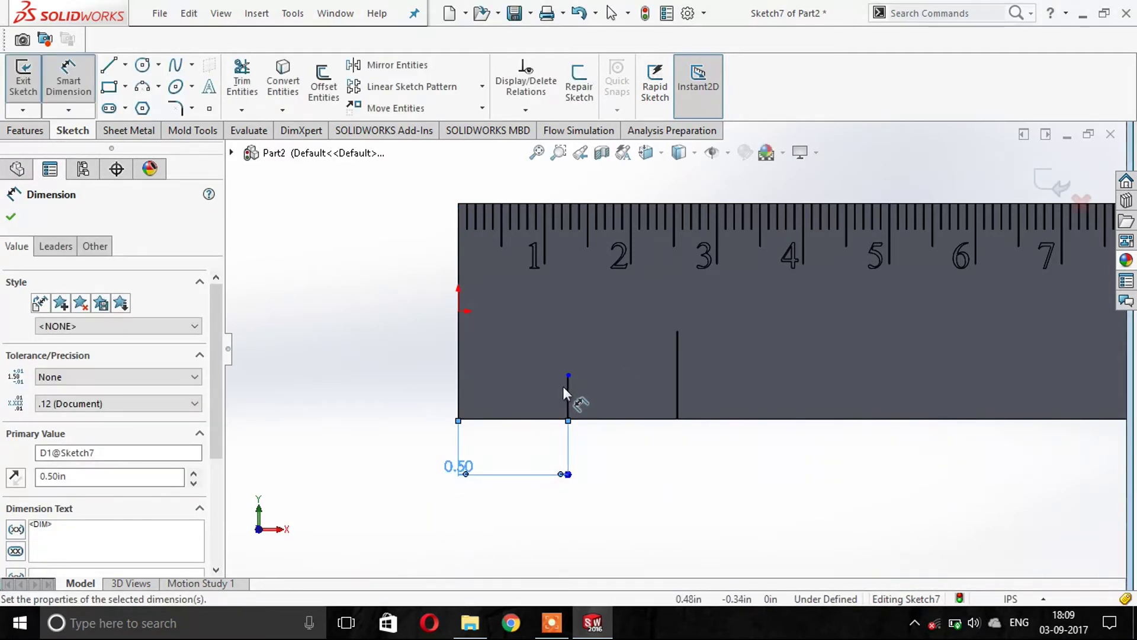
pyautogui.click(569, 394)
pyautogui.click(356, 385)
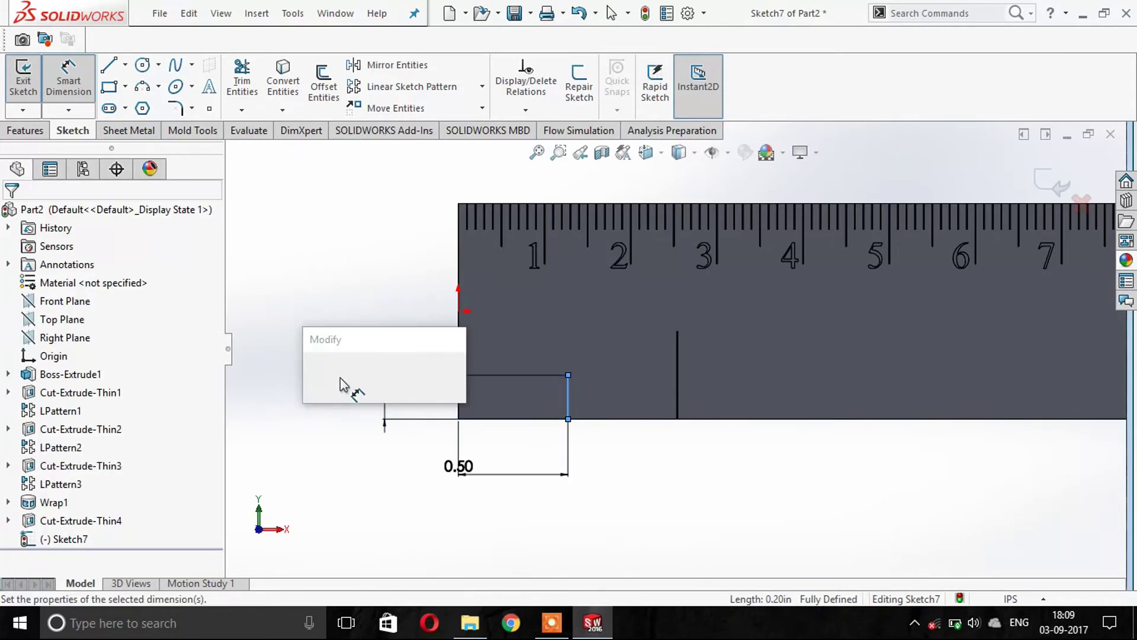
pyautogui.press('Return')
pyautogui.press('Escape')
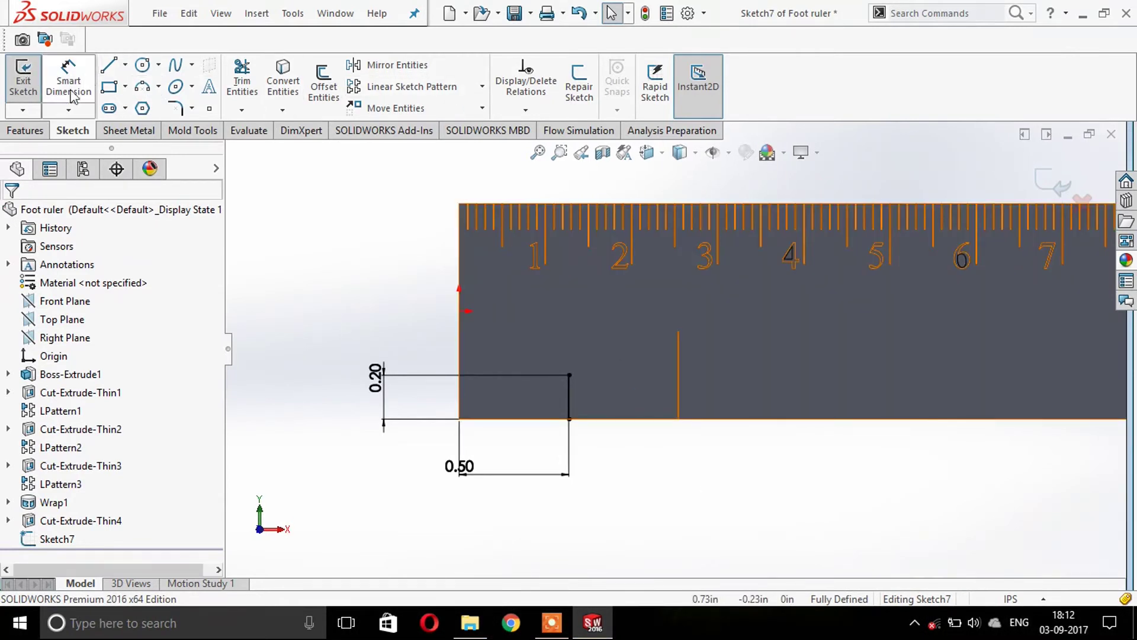
pyautogui.click(25, 130)
# Step: Extrude-cut the 0.20 in tick 0.02 in deep as a 0.004 in thin feature
pyautogui.click(253, 86)
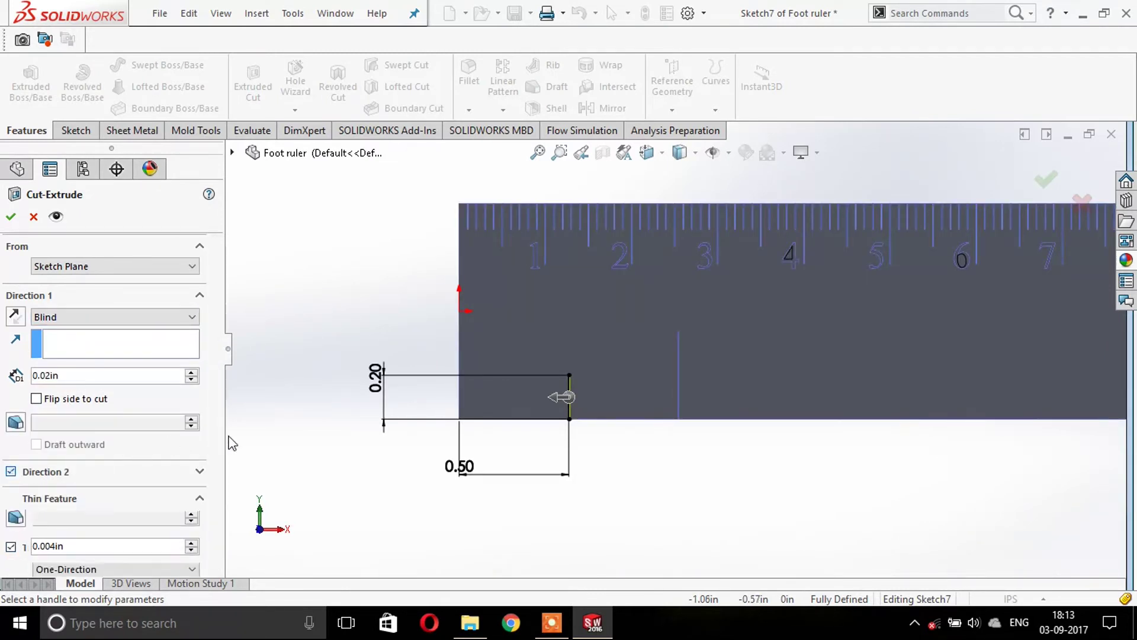
pyautogui.scroll(-1, 210, 468)
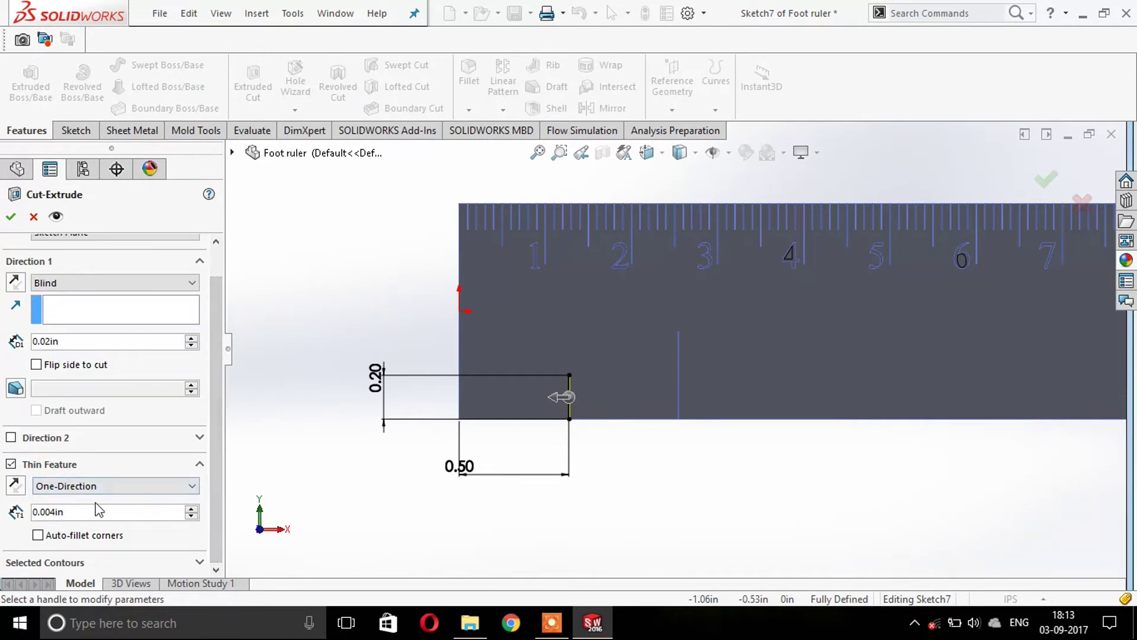
pyautogui.click(10, 221)
pyautogui.scroll(-2, 492, 395)
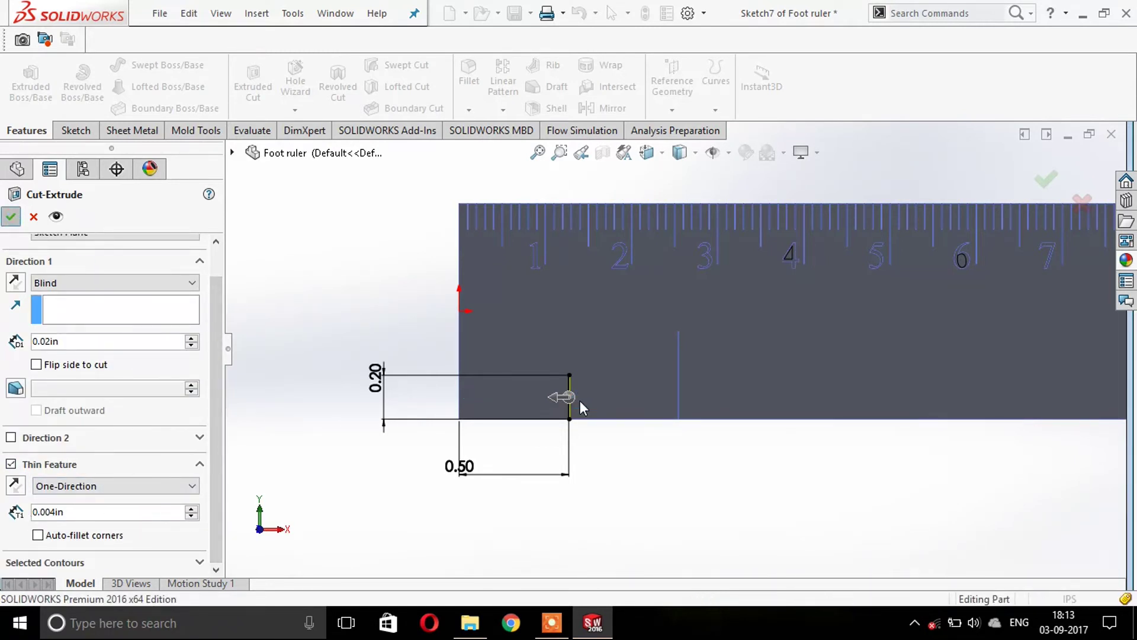
pyautogui.click(495, 329)
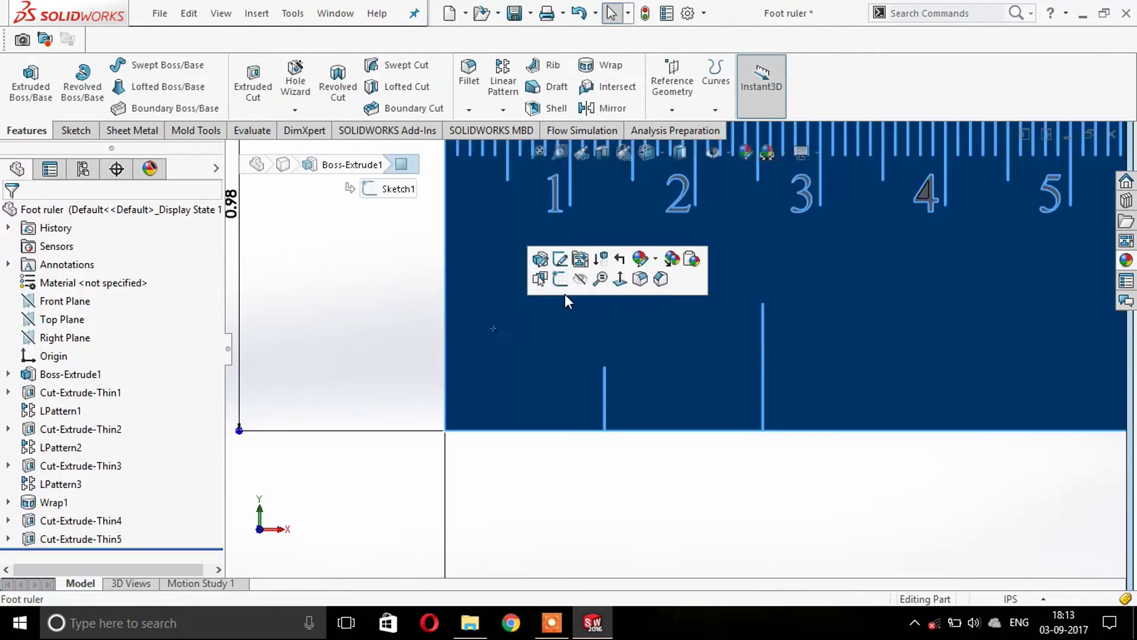
# Step: Start a sketch on the ruler's front face and draw a short vertical tick line at the bottom edge
pyautogui.click(559, 269)
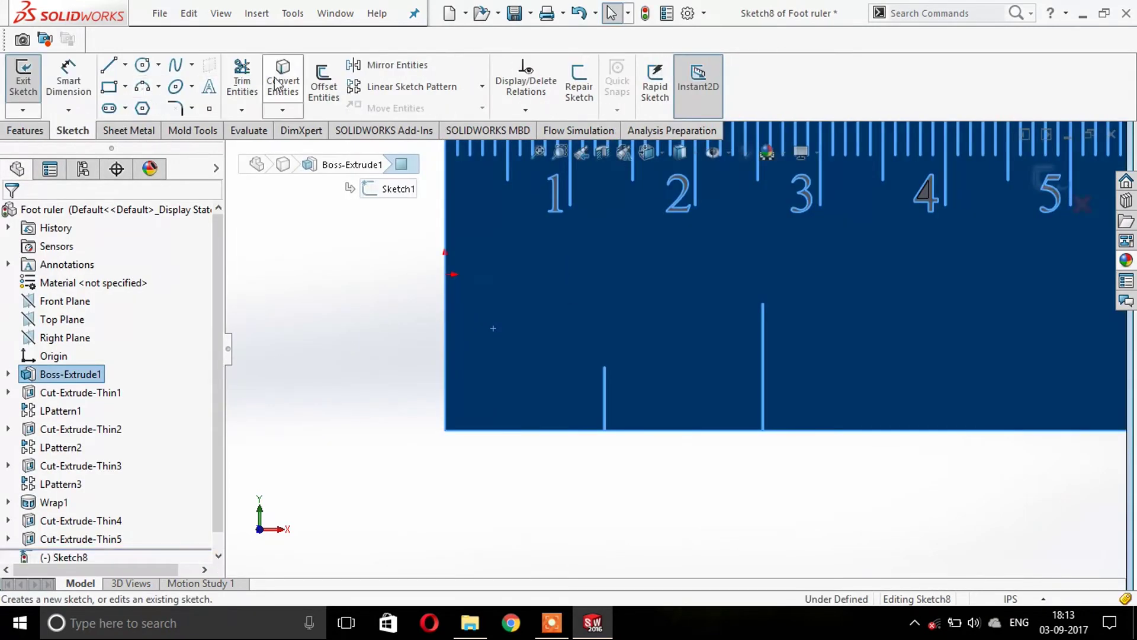
pyautogui.press('l')
pyautogui.click(506, 428)
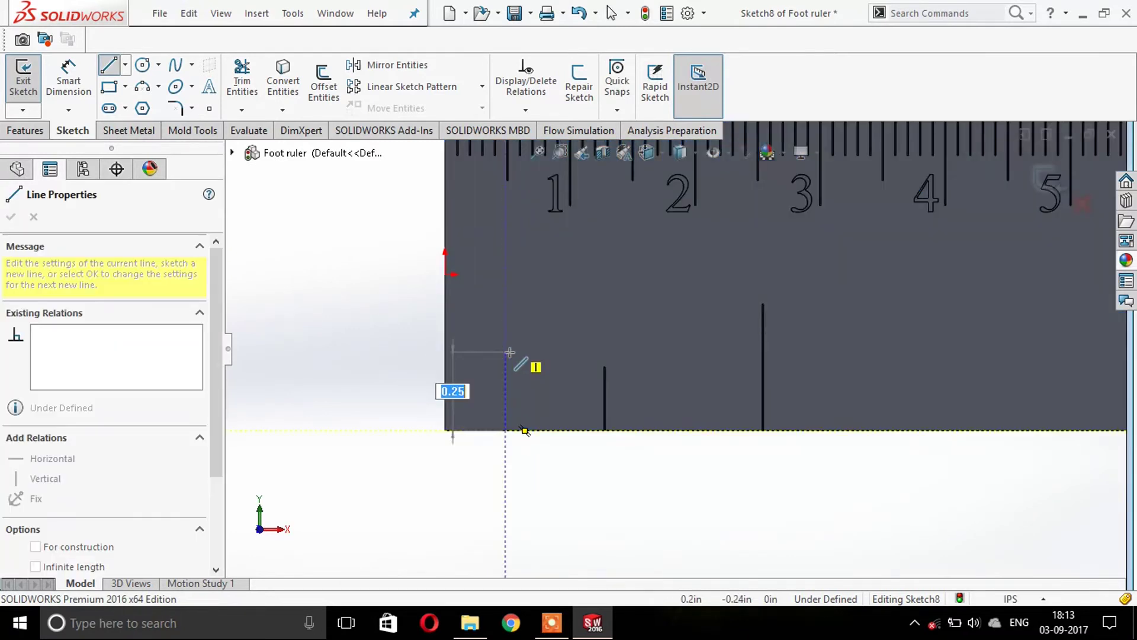
pyautogui.press('Return')
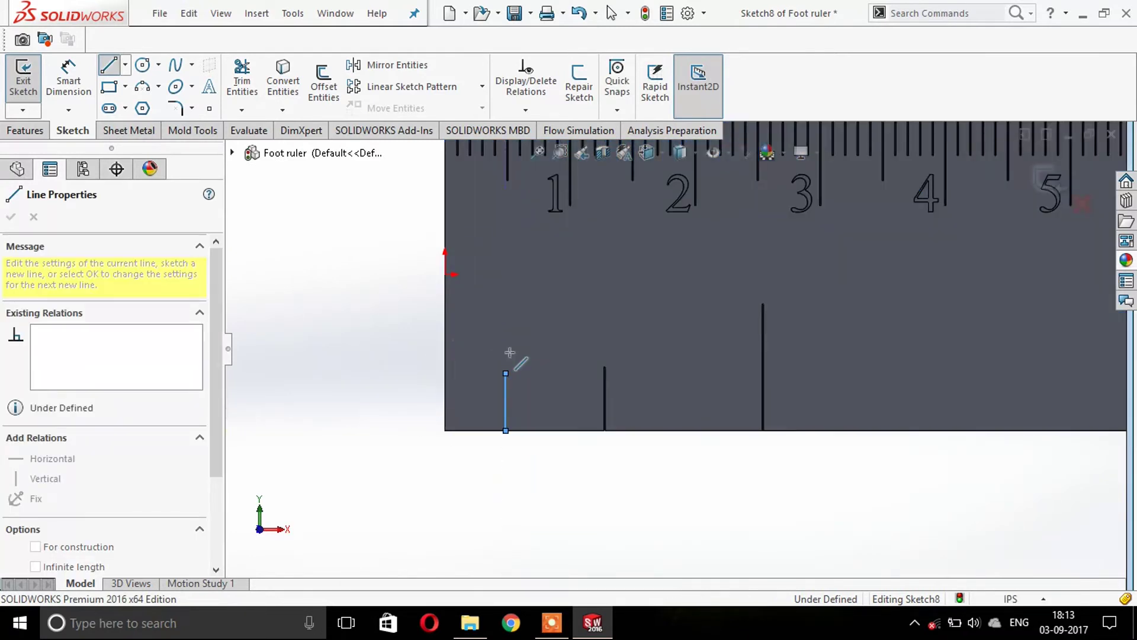
pyautogui.press('Escape')
# Step: Dimension the tick line 0.25 in from the ruler's left edge
pyautogui.click(83, 88)
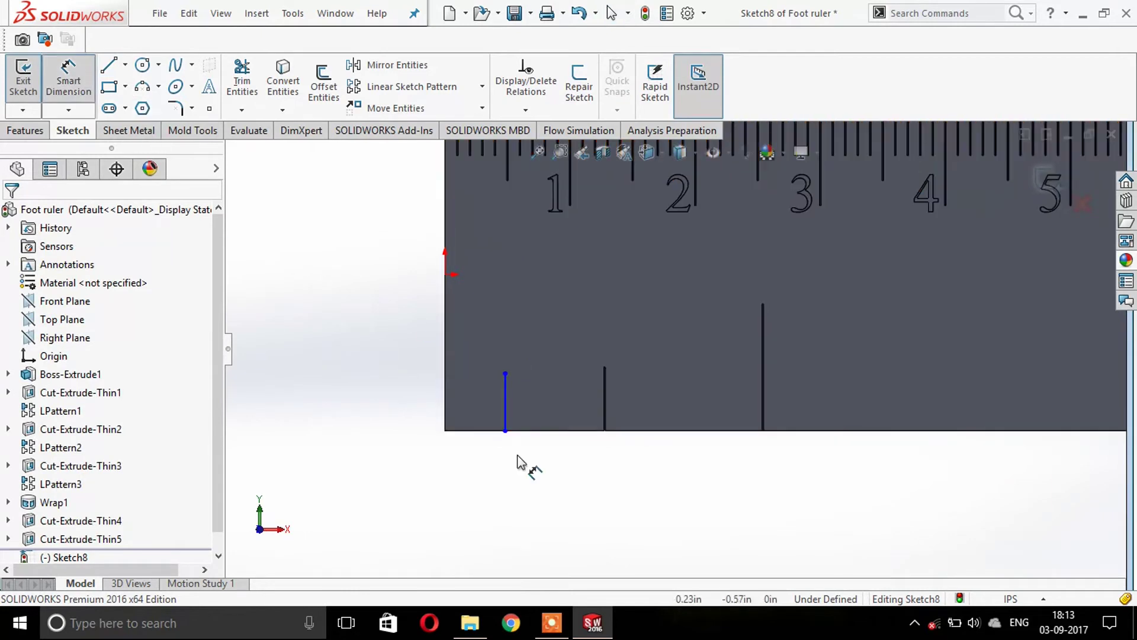
pyautogui.click(505, 431)
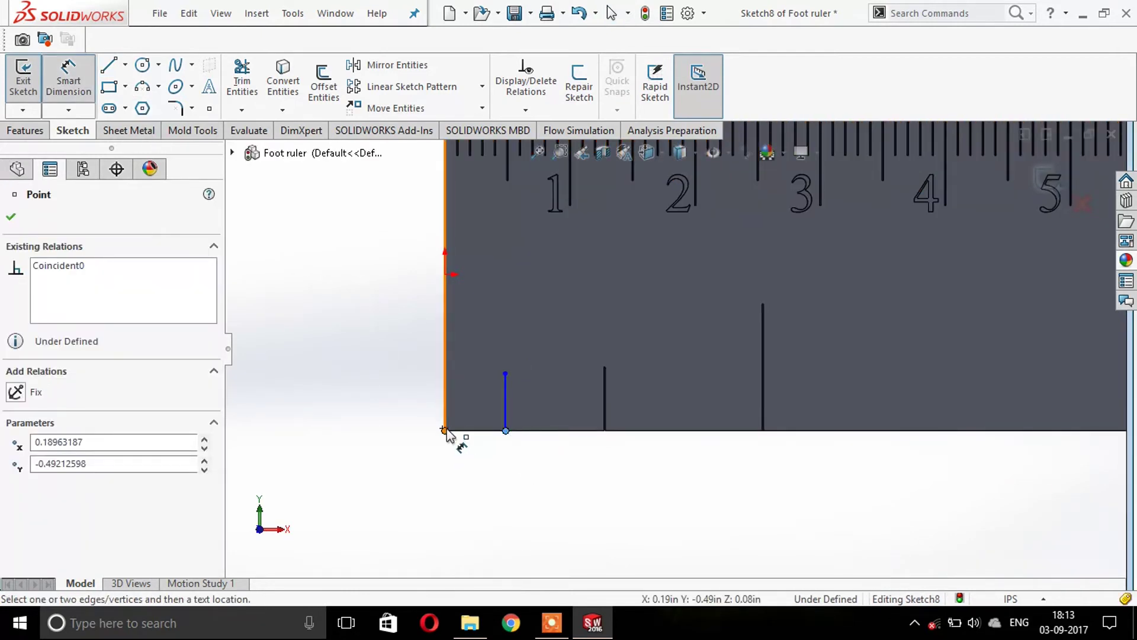
pyautogui.click(445, 428)
pyautogui.press('Escape')
pyautogui.click(68, 77)
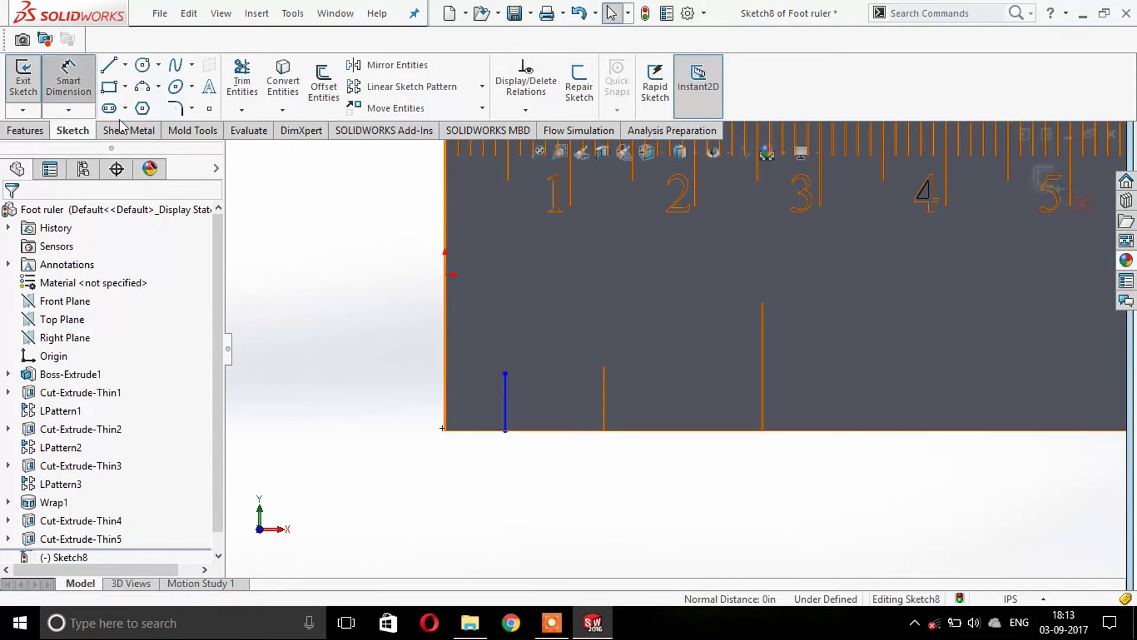
pyautogui.click(505, 431)
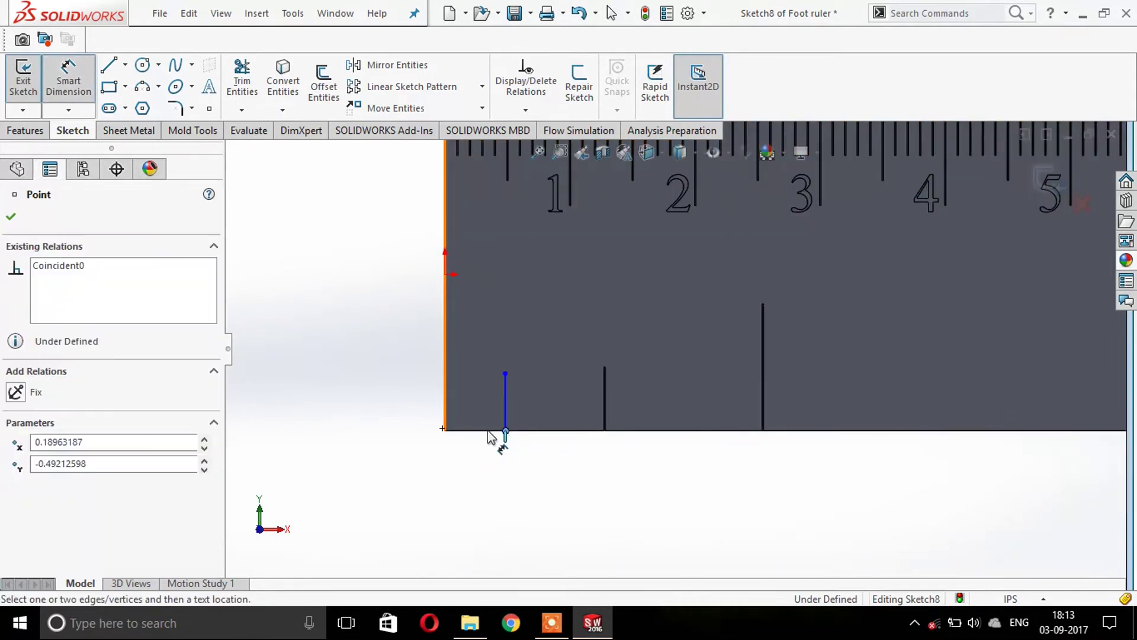
pyautogui.click(445, 430)
pyautogui.click(452, 492)
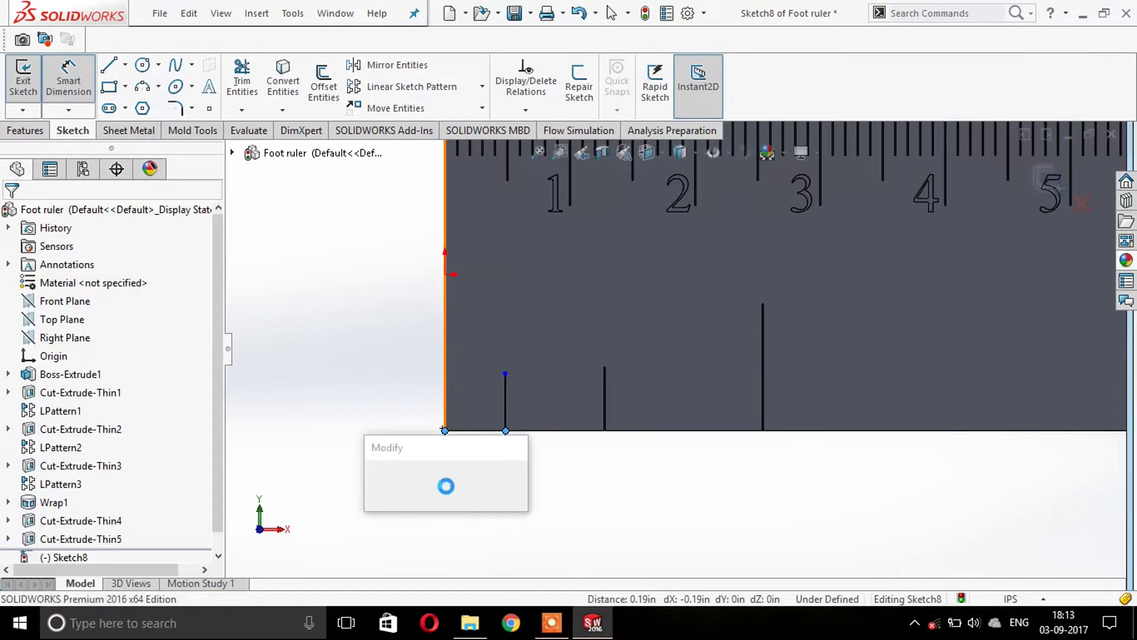
pyautogui.write('.2')
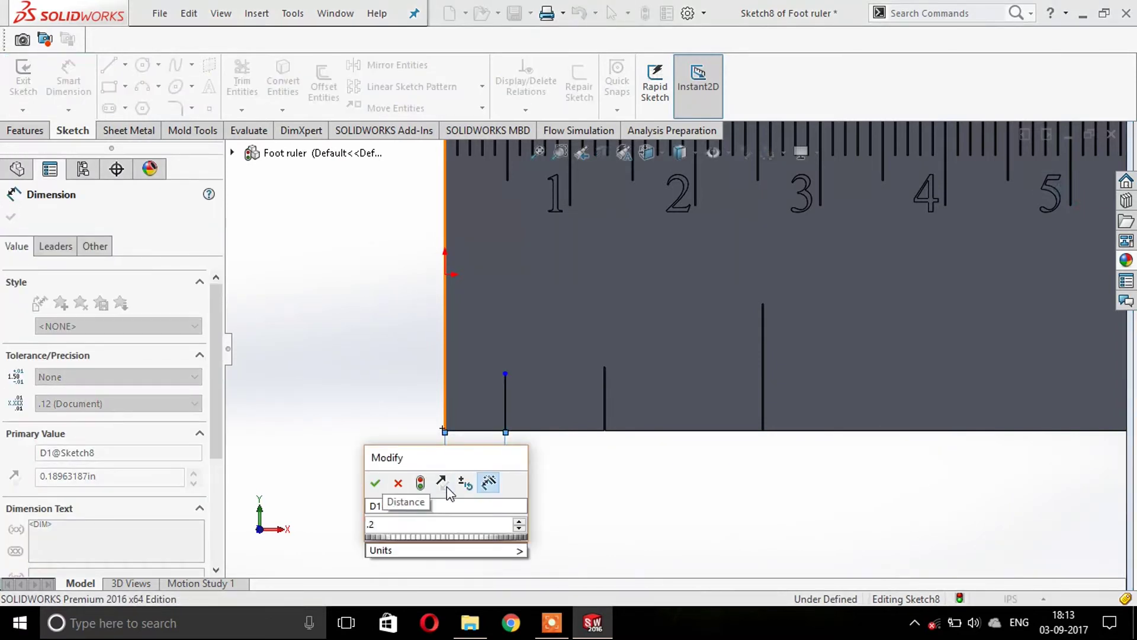
pyautogui.write('5')
pyautogui.press('Return')
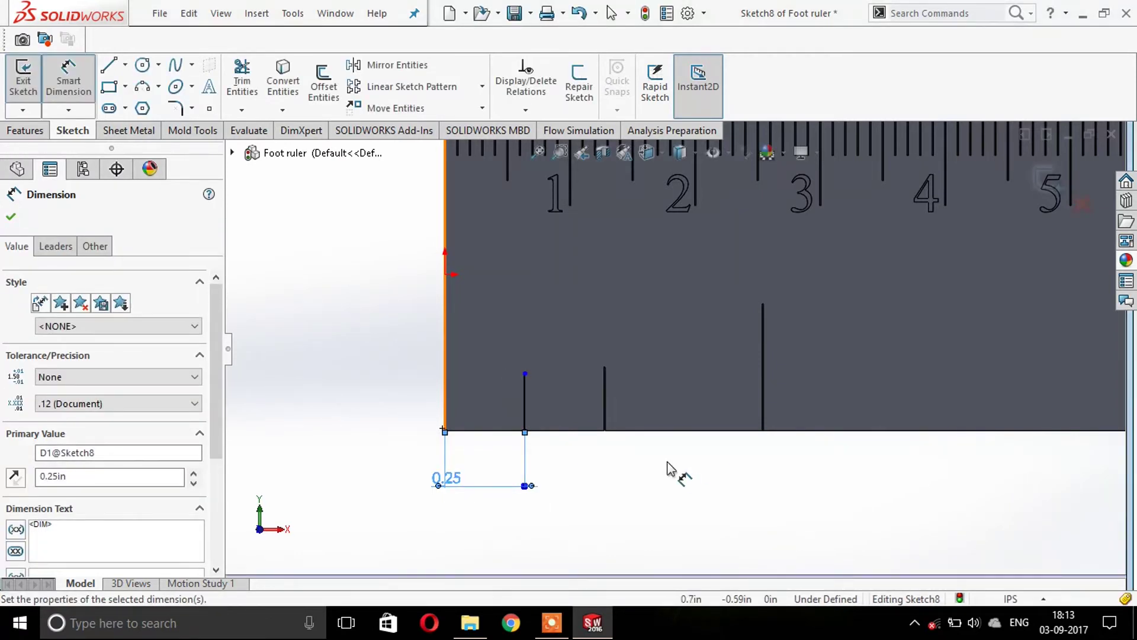
pyautogui.press('Escape')
# Step: Dimension the tick line's height and set it to 0.17 in
pyautogui.click(68, 80)
pyautogui.click(525, 391)
pyautogui.click(296, 396)
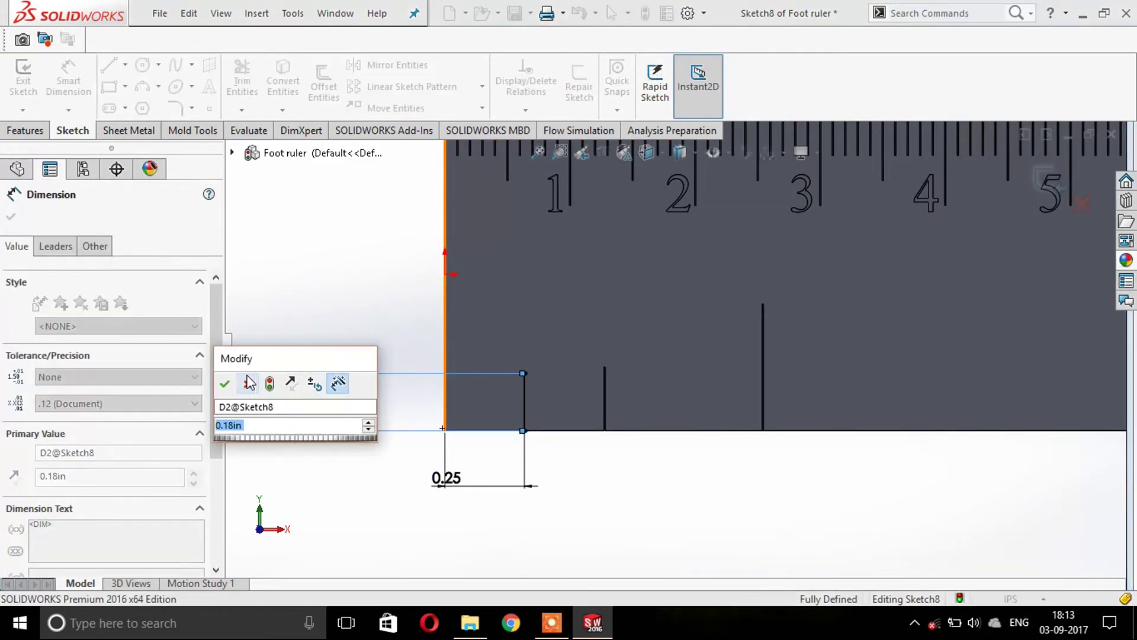
pyautogui.click(226, 381)
pyautogui.click(11, 217)
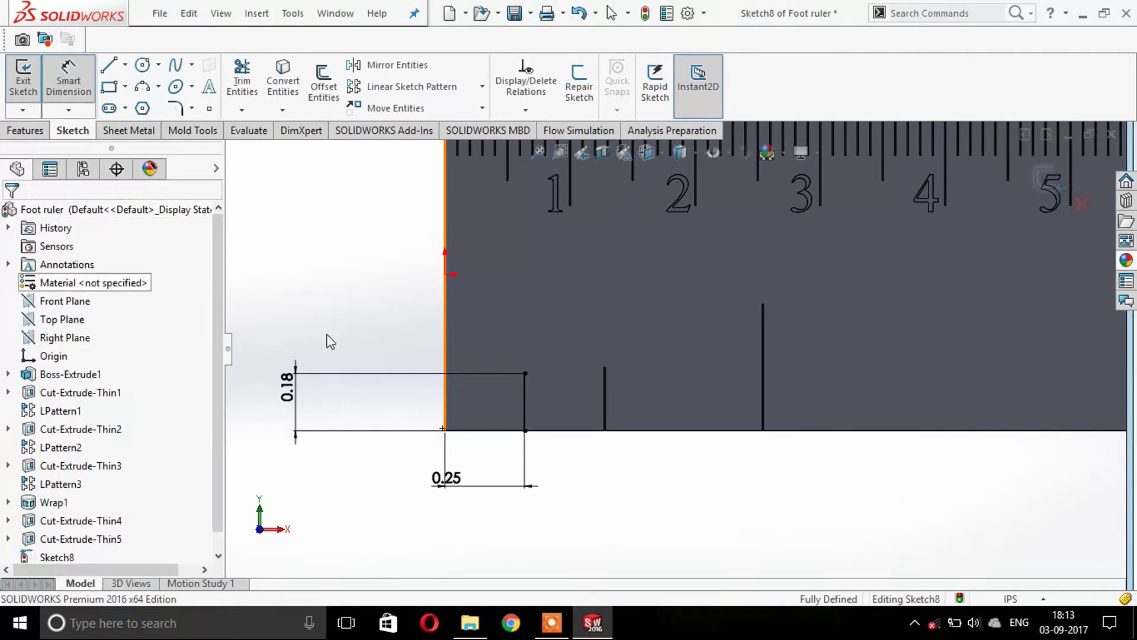
pyautogui.scroll(-2, 521, 388)
pyautogui.doubleClick(256, 392)
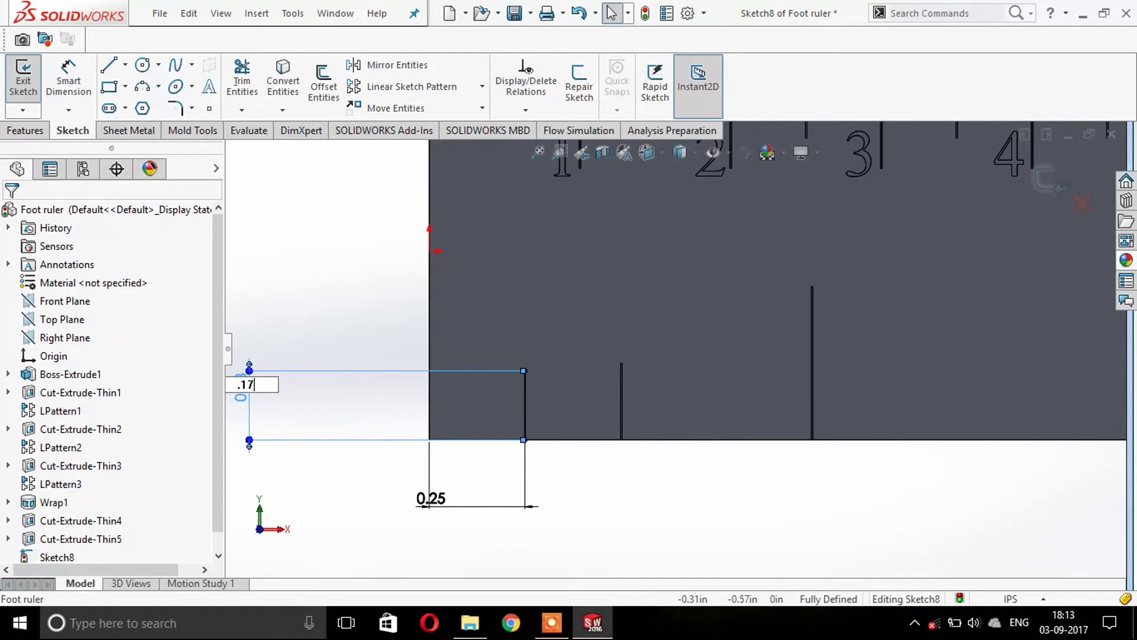
pyautogui.press('Return')
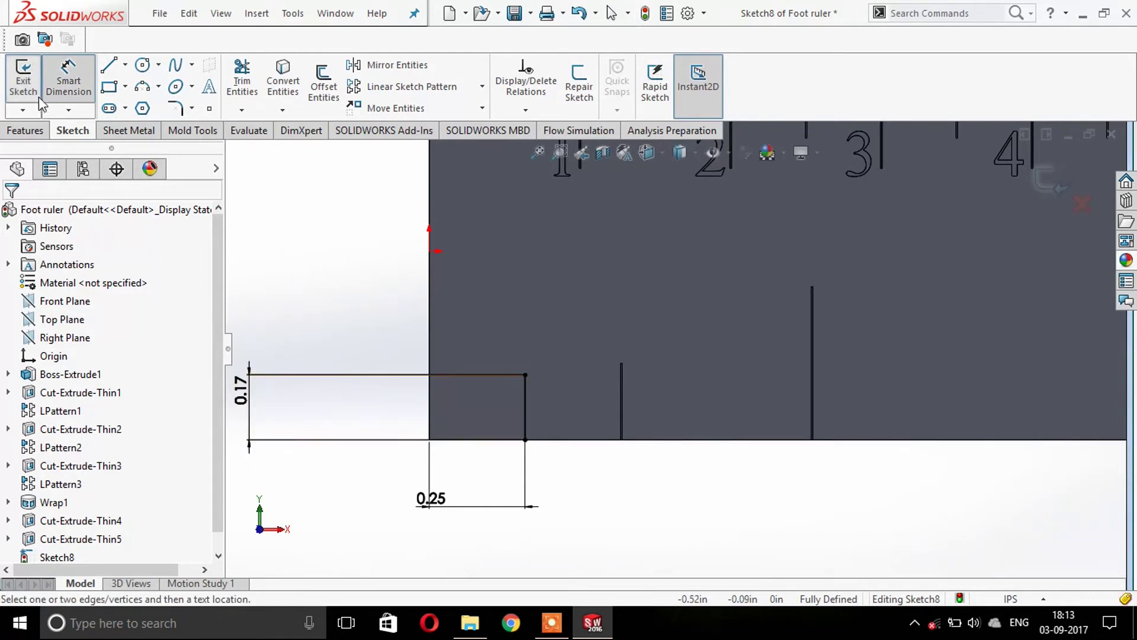
pyautogui.click(25, 131)
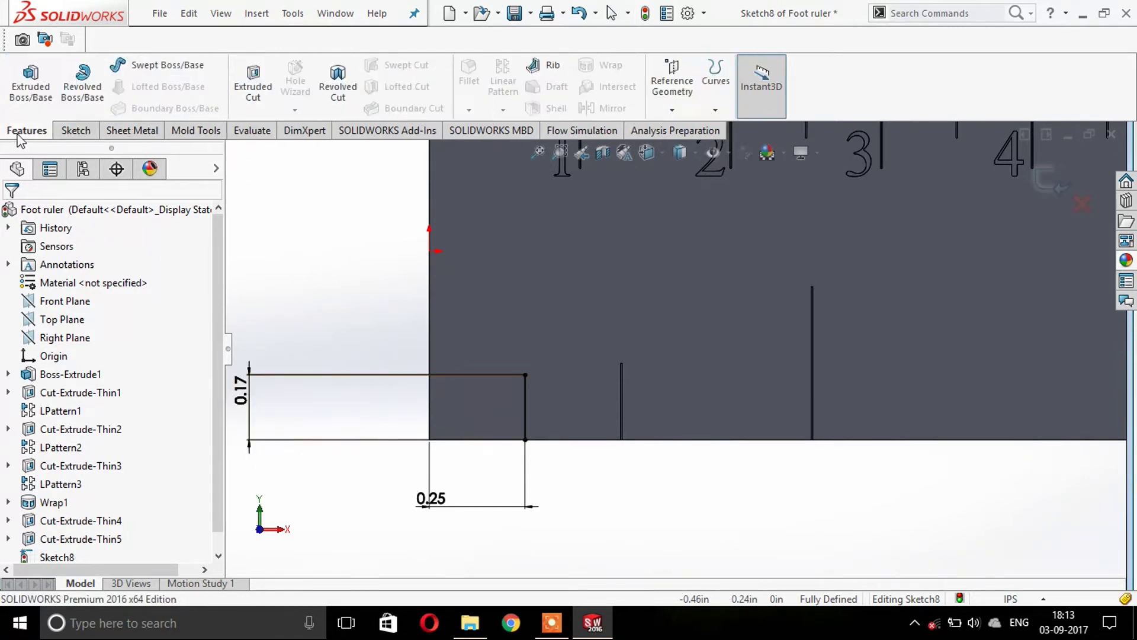
# Step: Extrude-cut the tick line 0.02 in deep as a one-direction thin cut
pyautogui.click(237, 90)
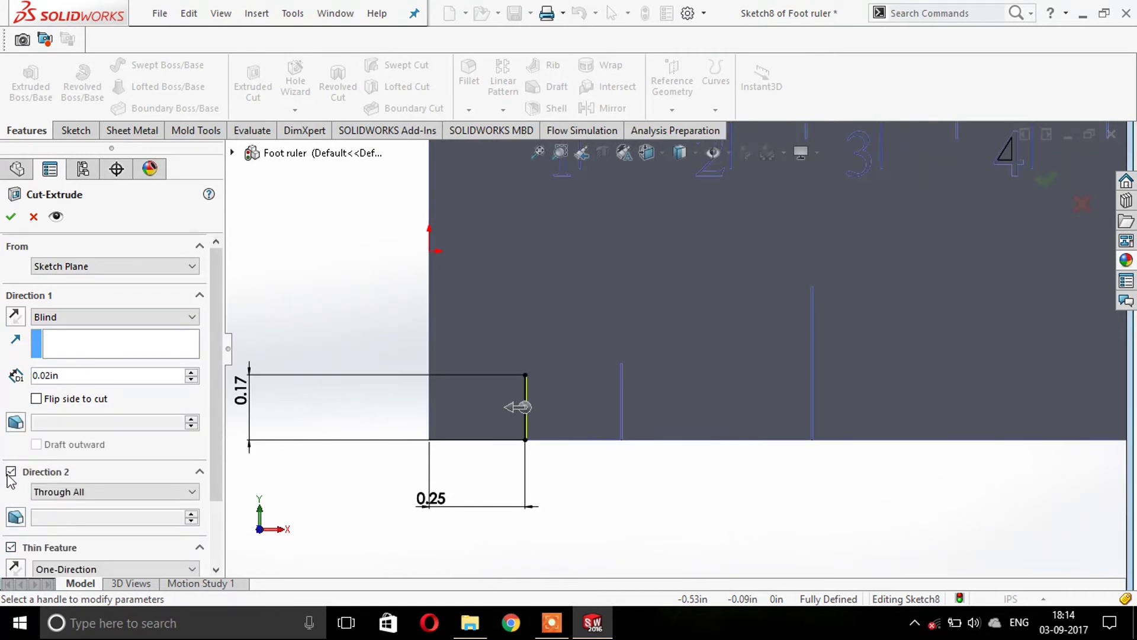
pyautogui.click(11, 471)
pyautogui.click(11, 217)
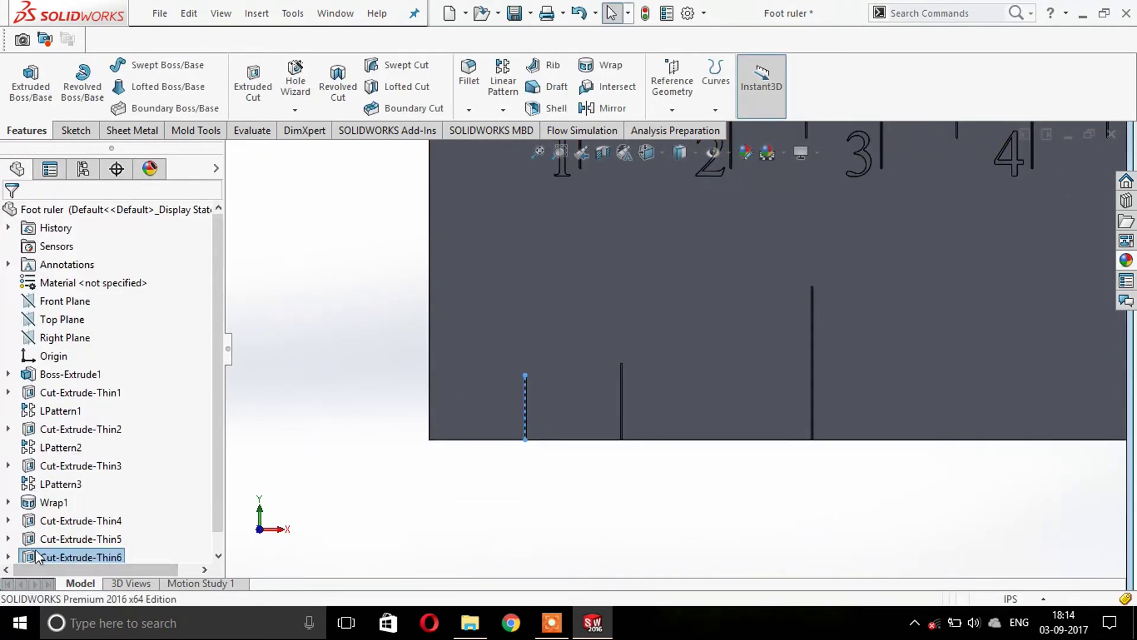
pyautogui.scroll(-1, 31, 556)
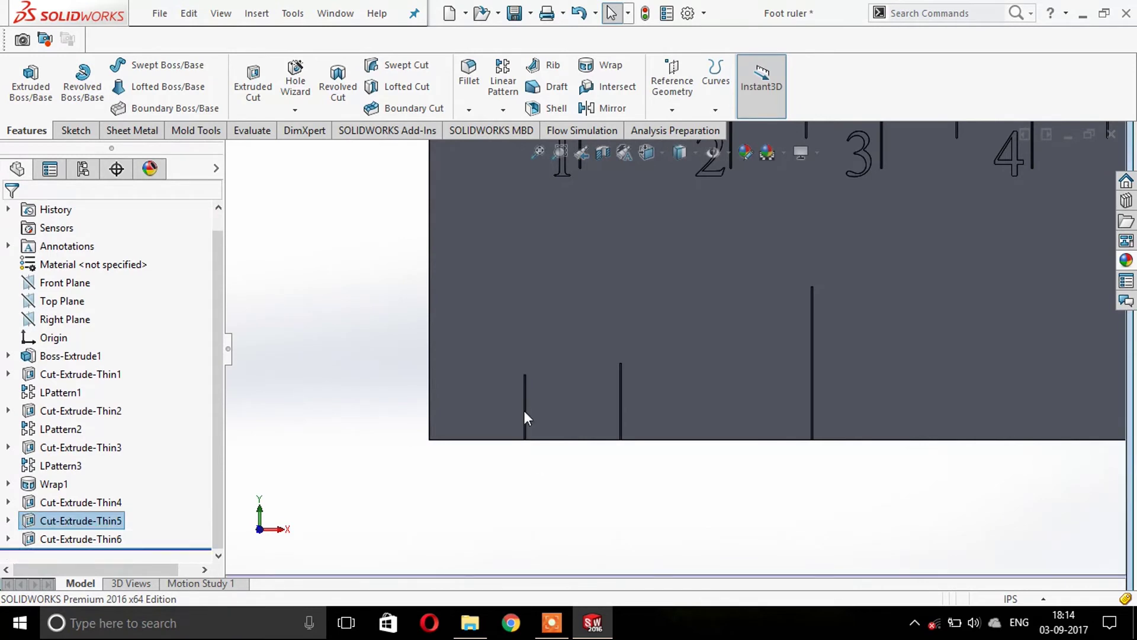
pyautogui.click(475, 315)
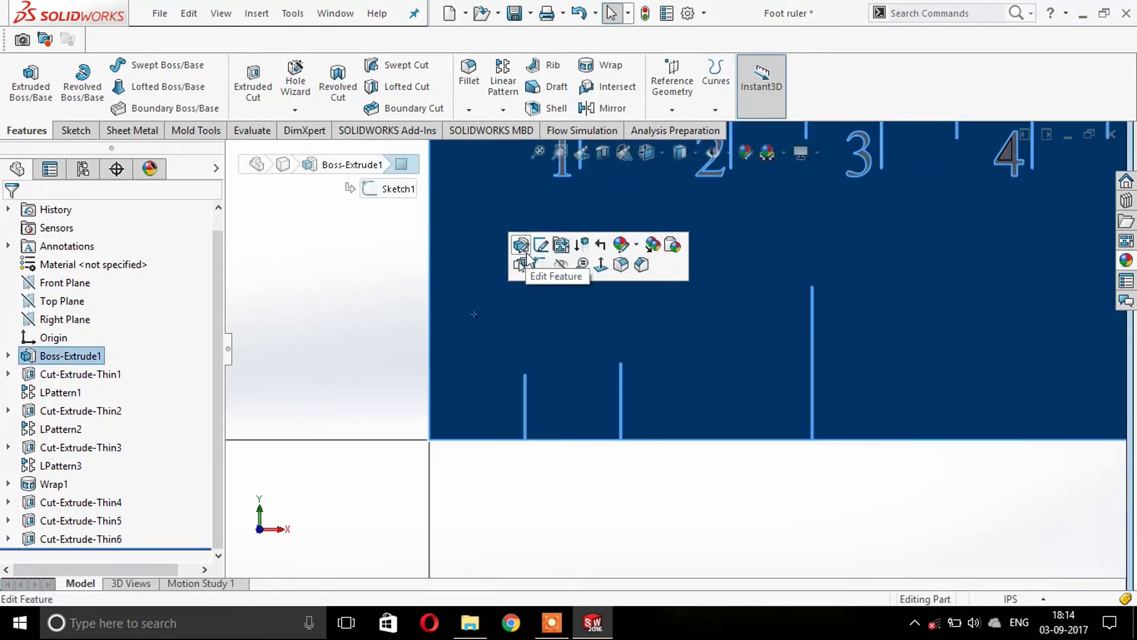
# Step: Sketch a 0.1 in vertical tick line at the ruler's bottom edge
pyautogui.click(539, 264)
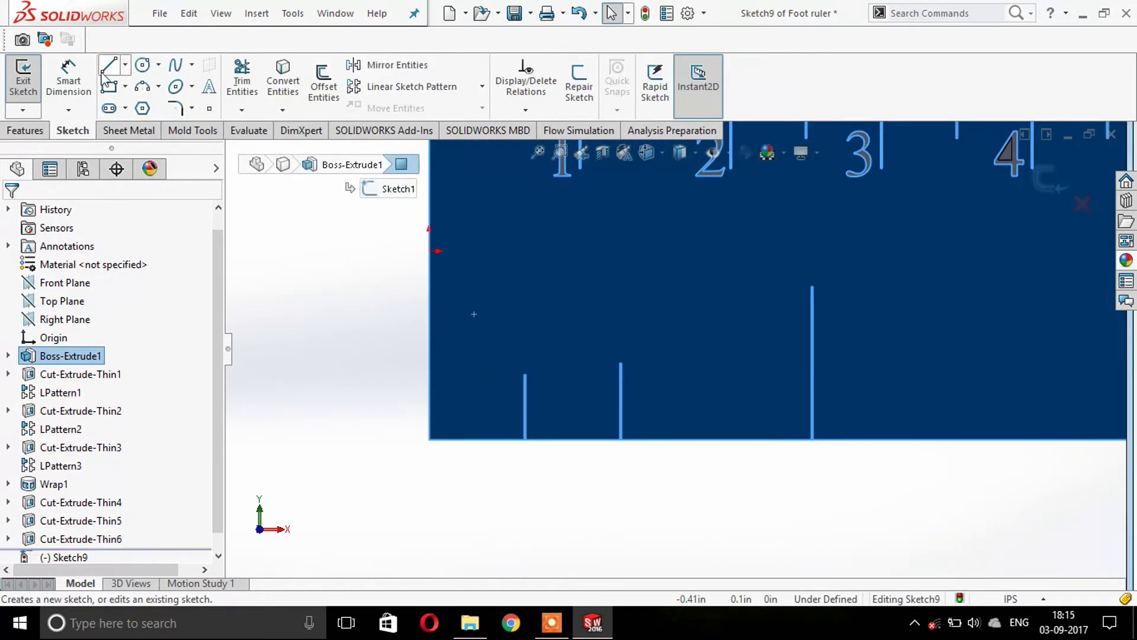
pyautogui.click(113, 68)
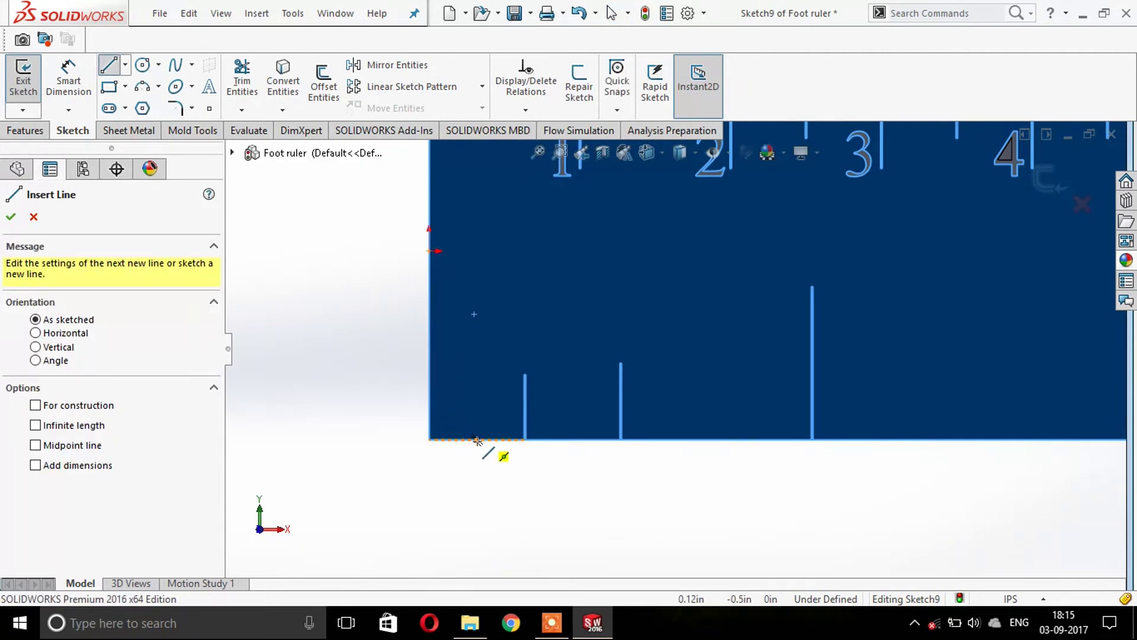
pyautogui.click(477, 440)
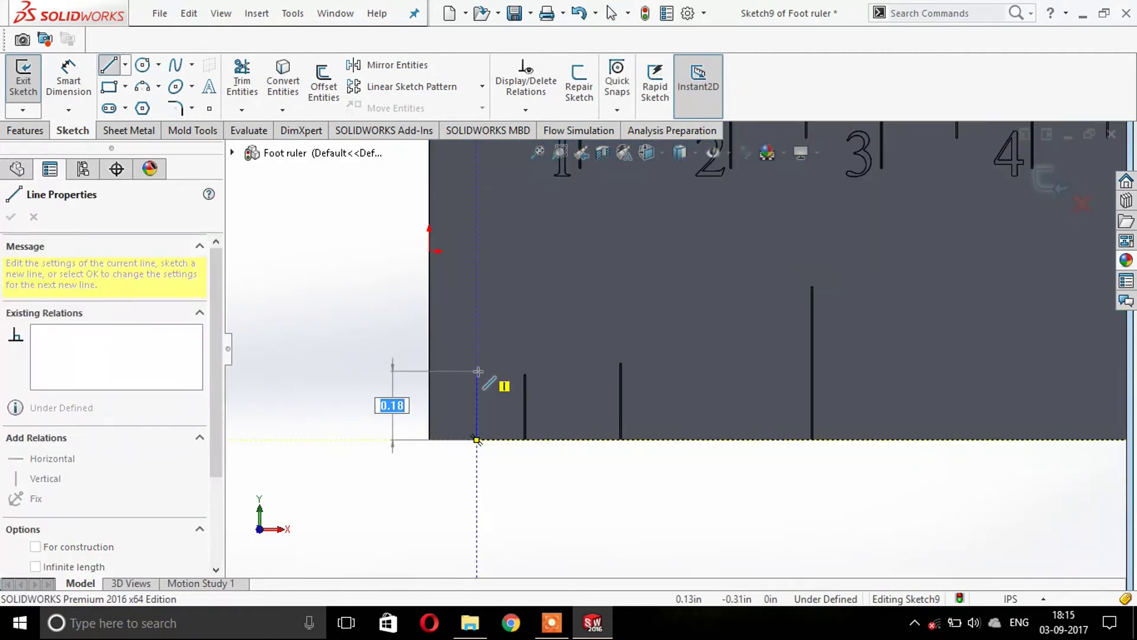
pyautogui.write('.1')
pyautogui.press('Return')
pyautogui.press('Escape')
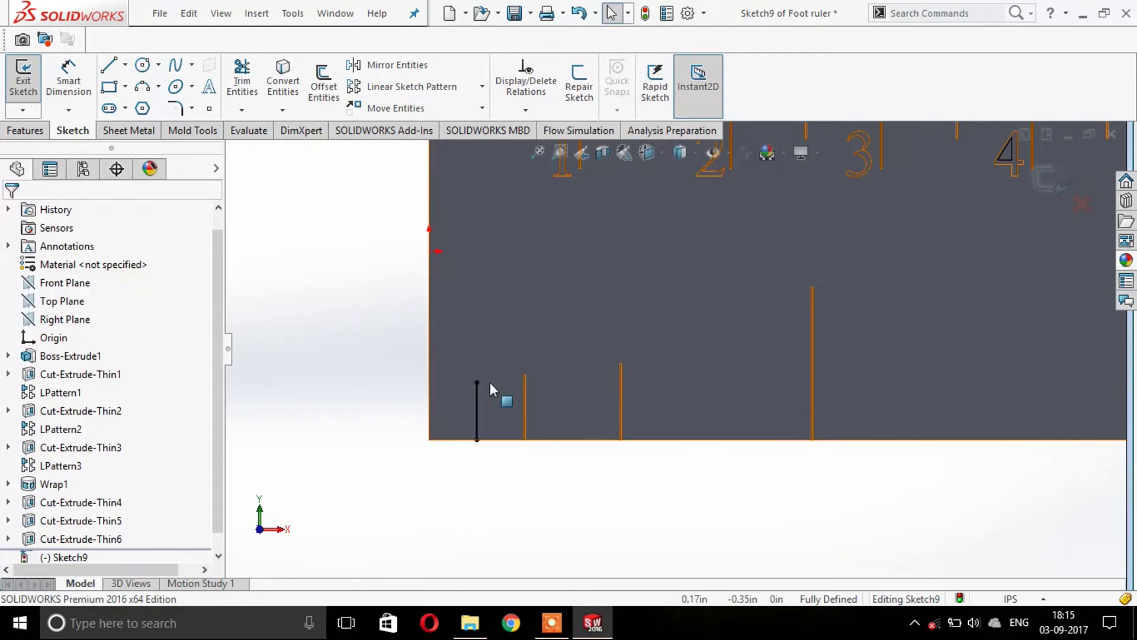
# Step: Cut the line 0.02 in deep as a one-direction, mid-plane 0.004 in thin feature
pyautogui.click(25, 131)
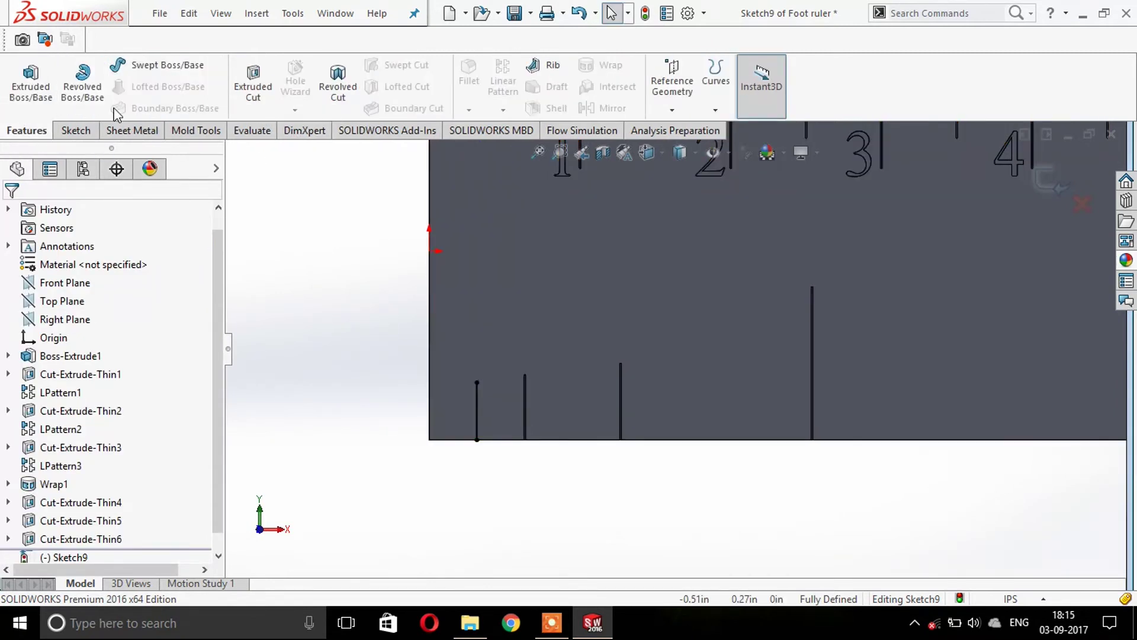
pyautogui.click(245, 86)
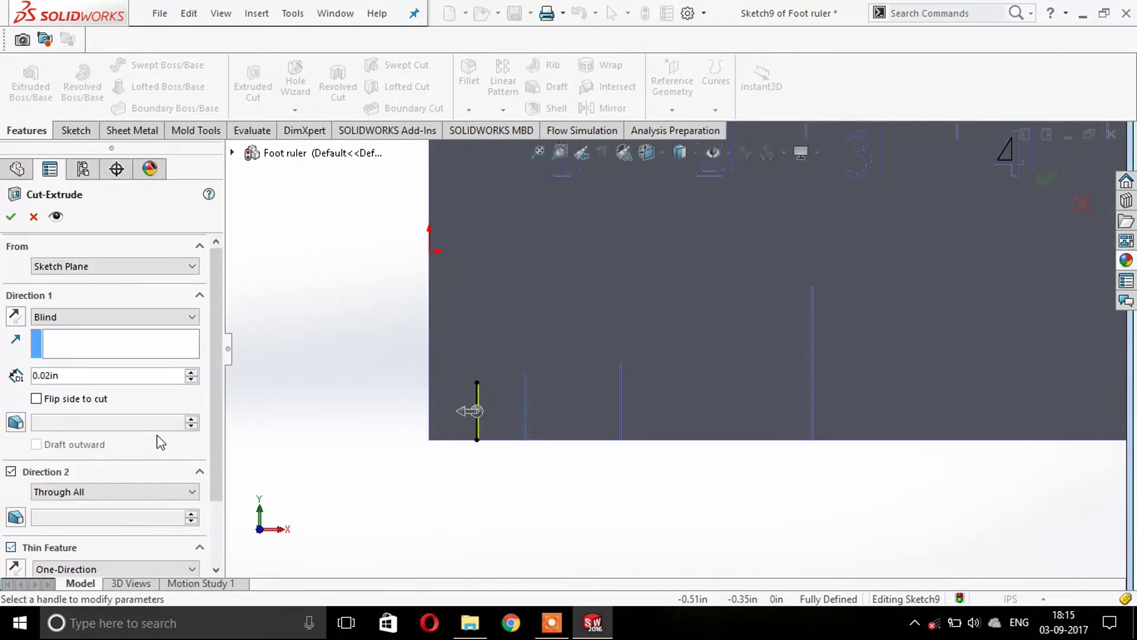
pyautogui.scroll(-2, 213, 474)
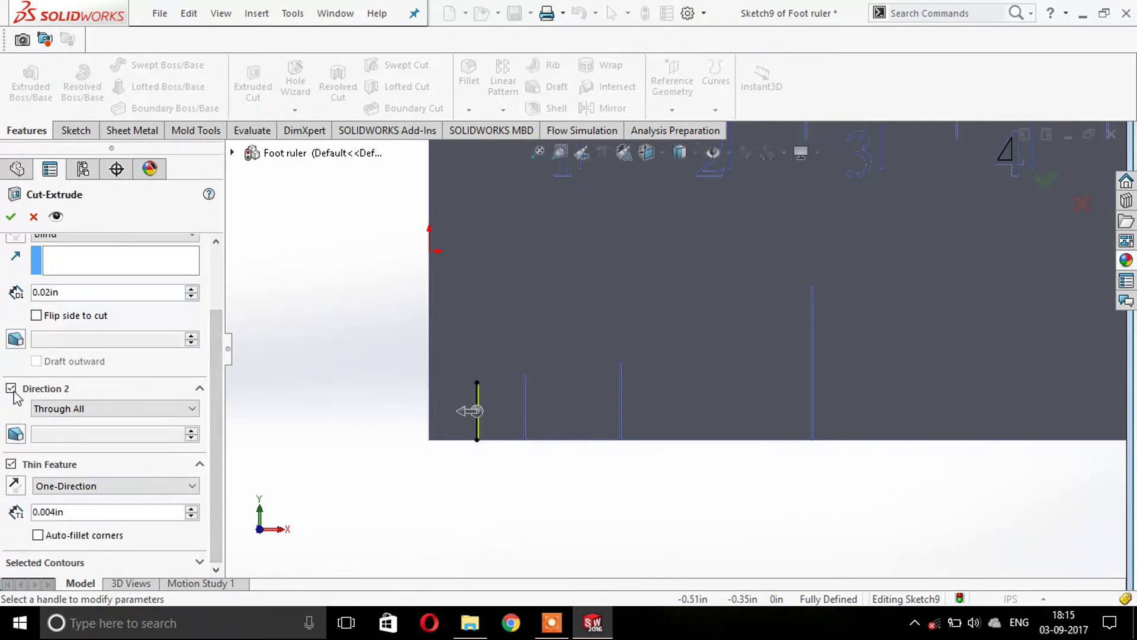
pyautogui.click(47, 486)
pyautogui.click(65, 510)
pyautogui.scroll(1, 118, 498)
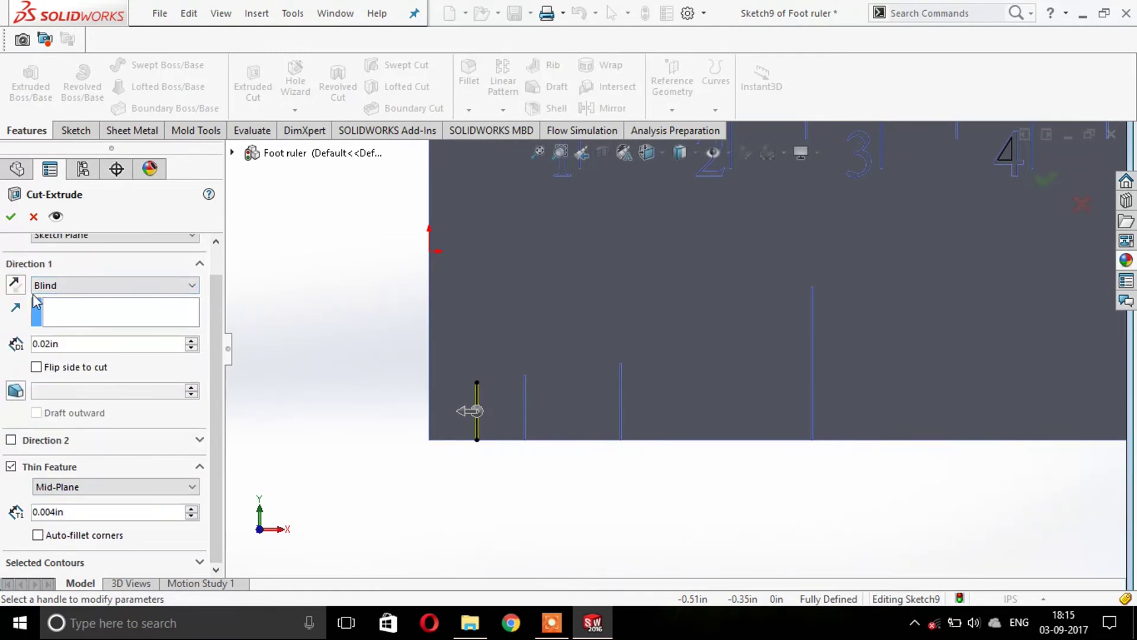
pyautogui.click(10, 216)
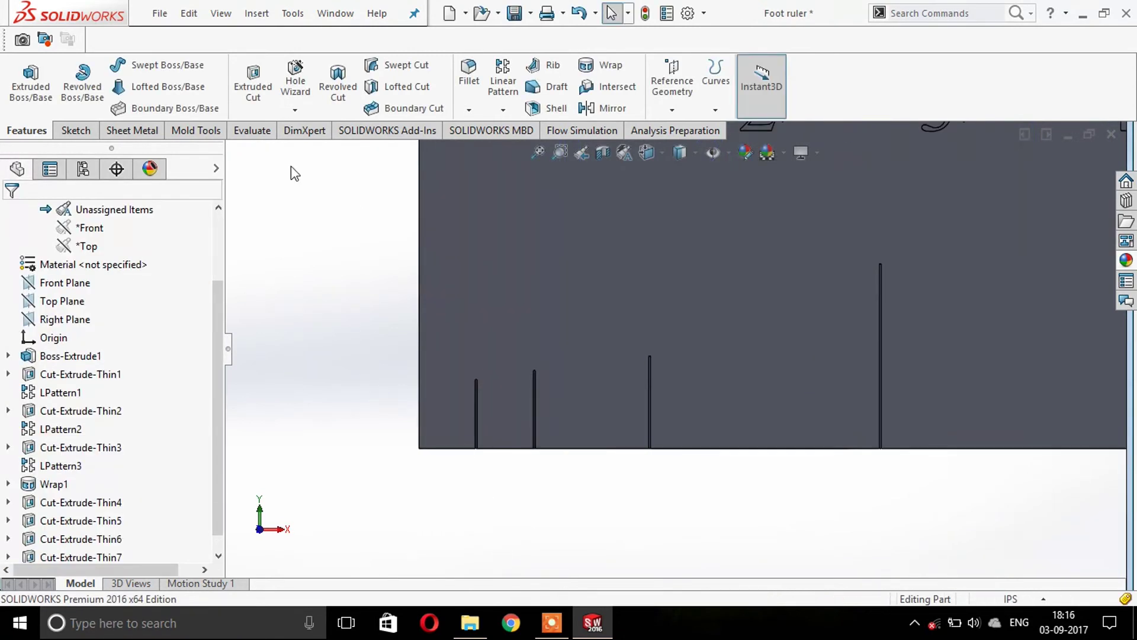
pyautogui.click(477, 286)
# Step: Sketch a 0.1 in tick line left of the previous one and thin-cut it 0.02 in deep
pyautogui.click(537, 240)
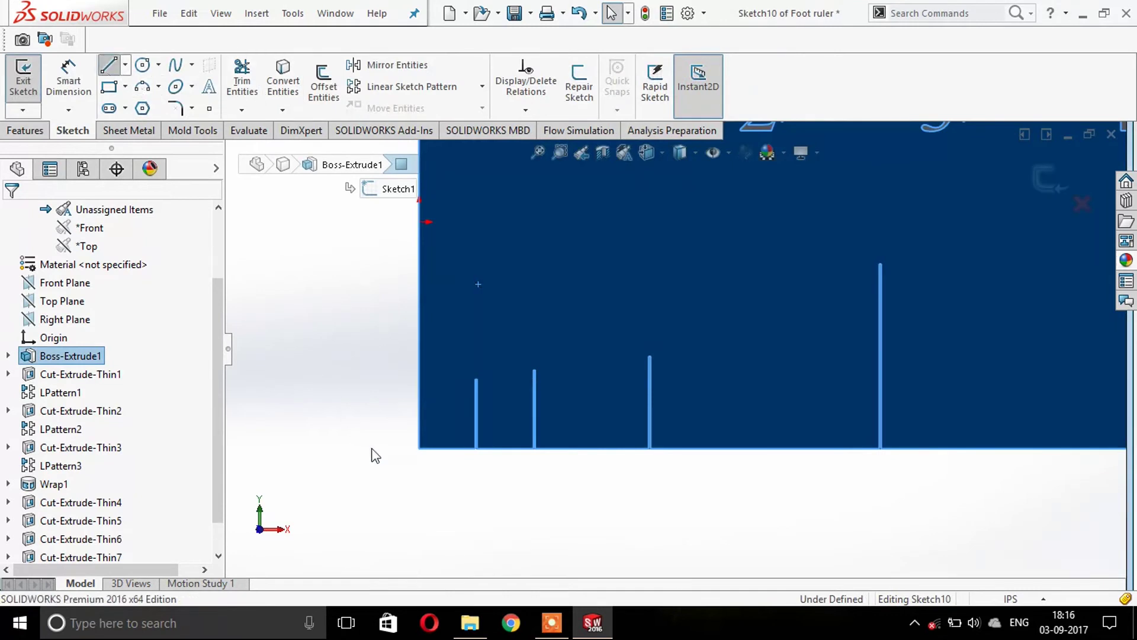
pyautogui.click(447, 448)
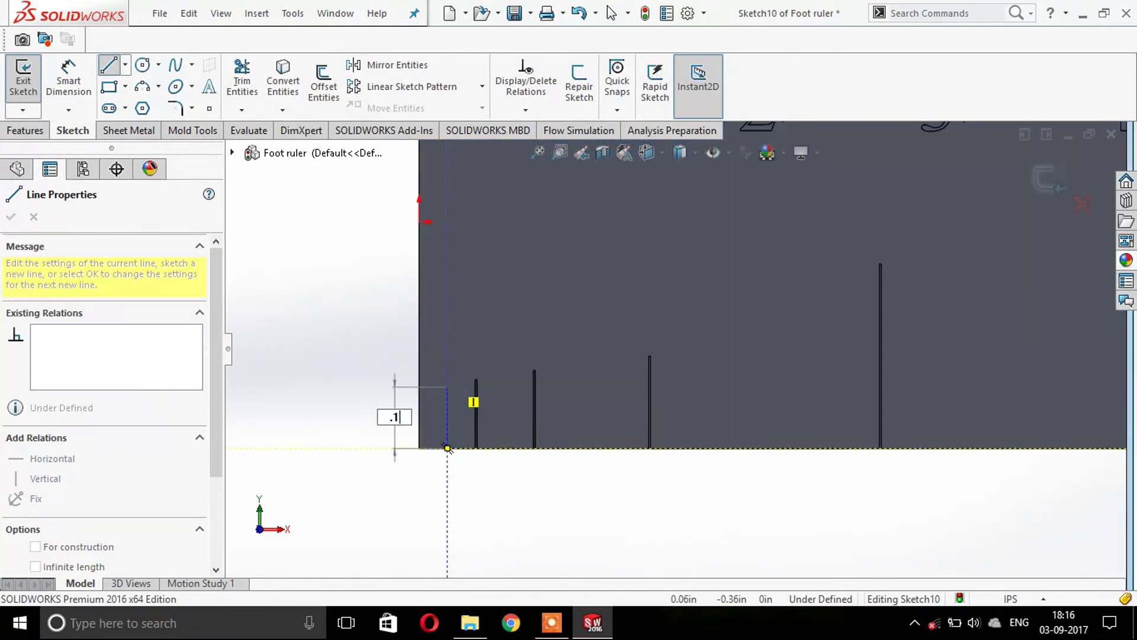
pyautogui.press('Return')
pyautogui.press('Escape')
pyautogui.press('Escape')
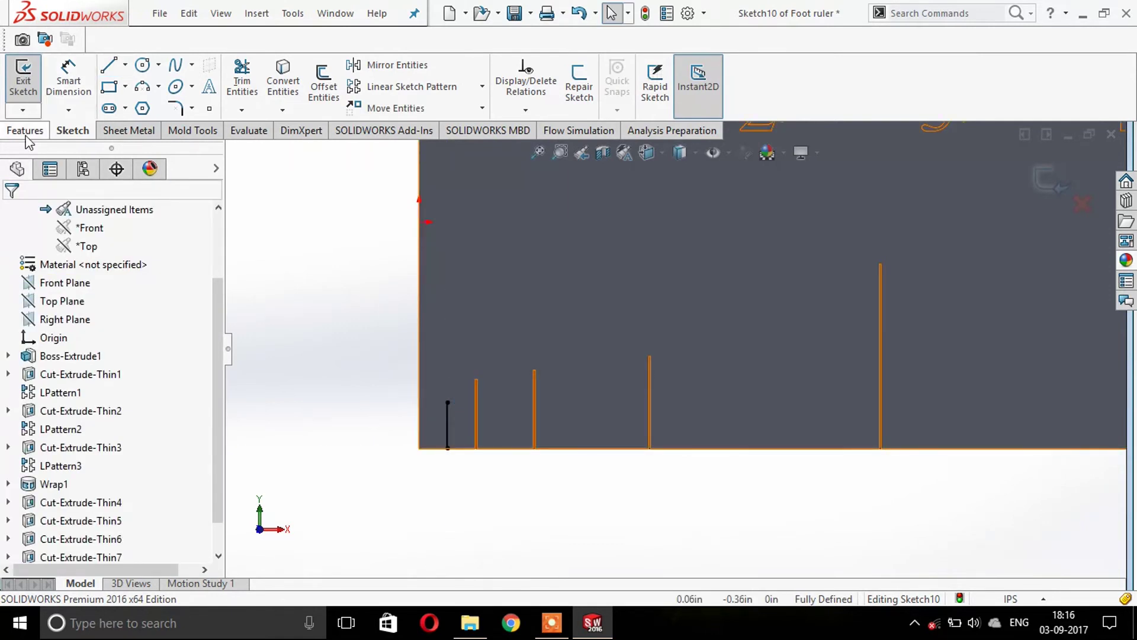
pyautogui.click(25, 132)
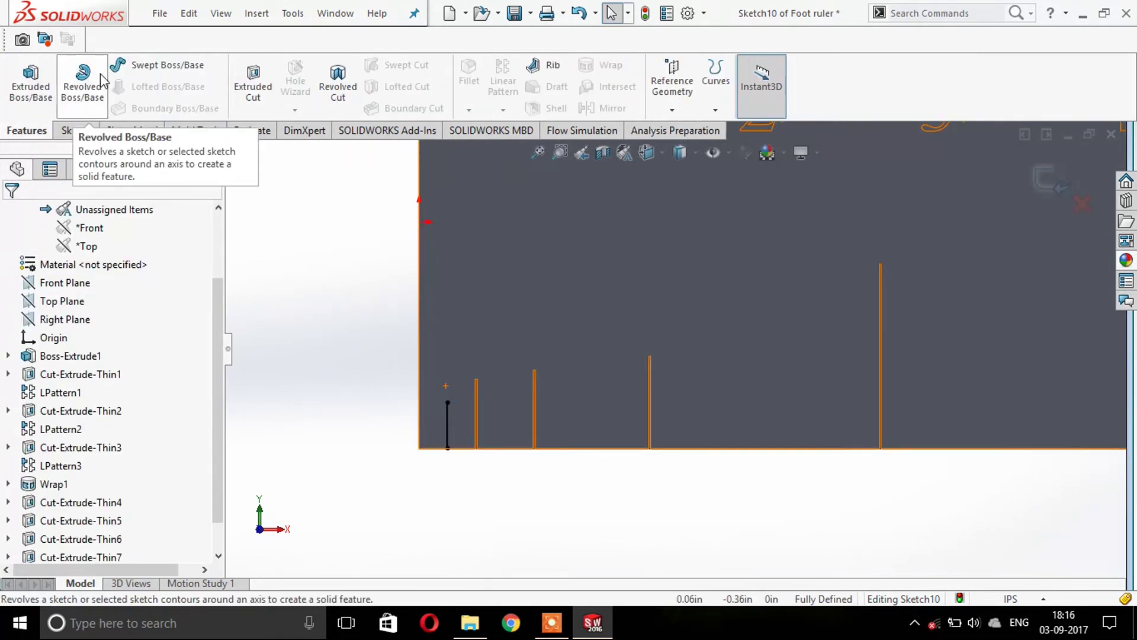
pyautogui.click(253, 83)
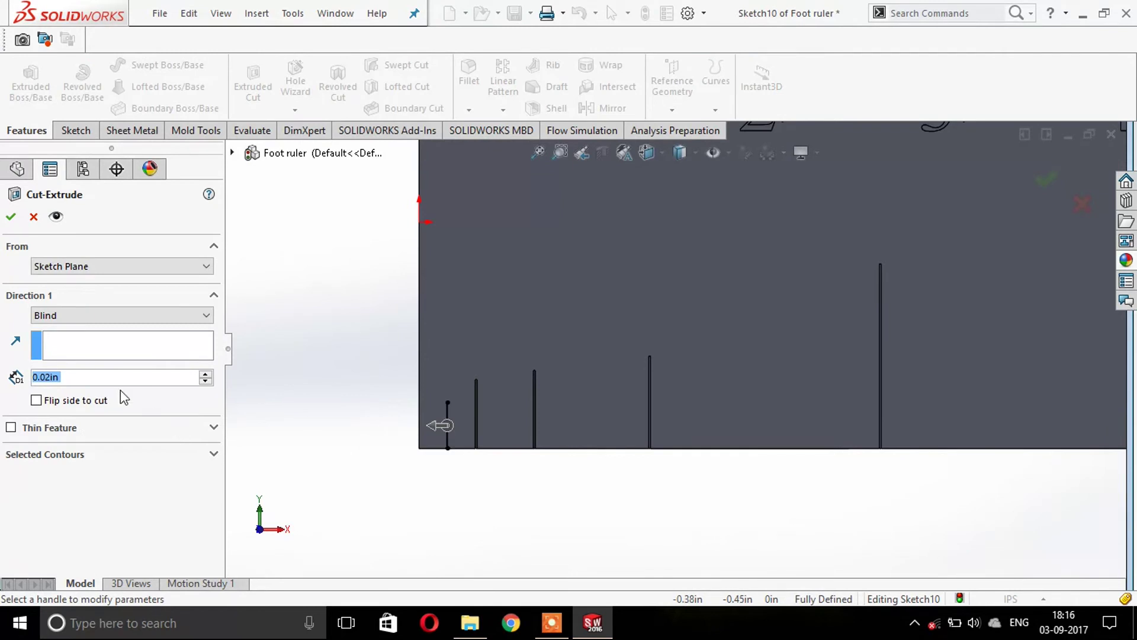
pyautogui.click(38, 436)
pyautogui.press('Return')
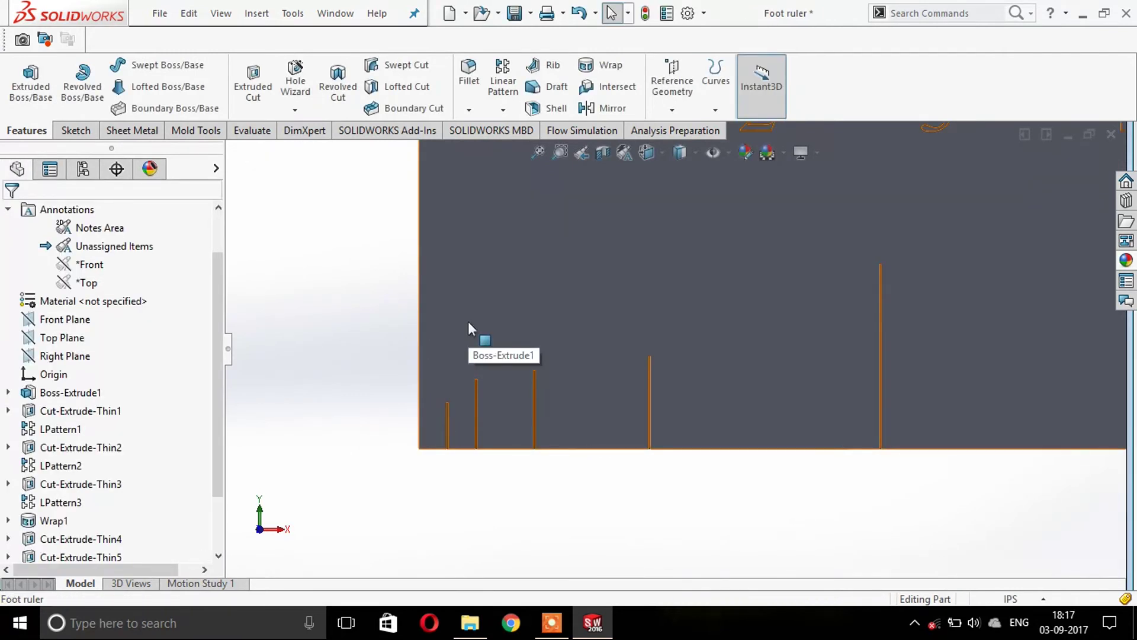
pyautogui.click(468, 321)
# Step: Sketch a short vertical tick line at the bottom edge near the ruler's left end
pyautogui.click(535, 271)
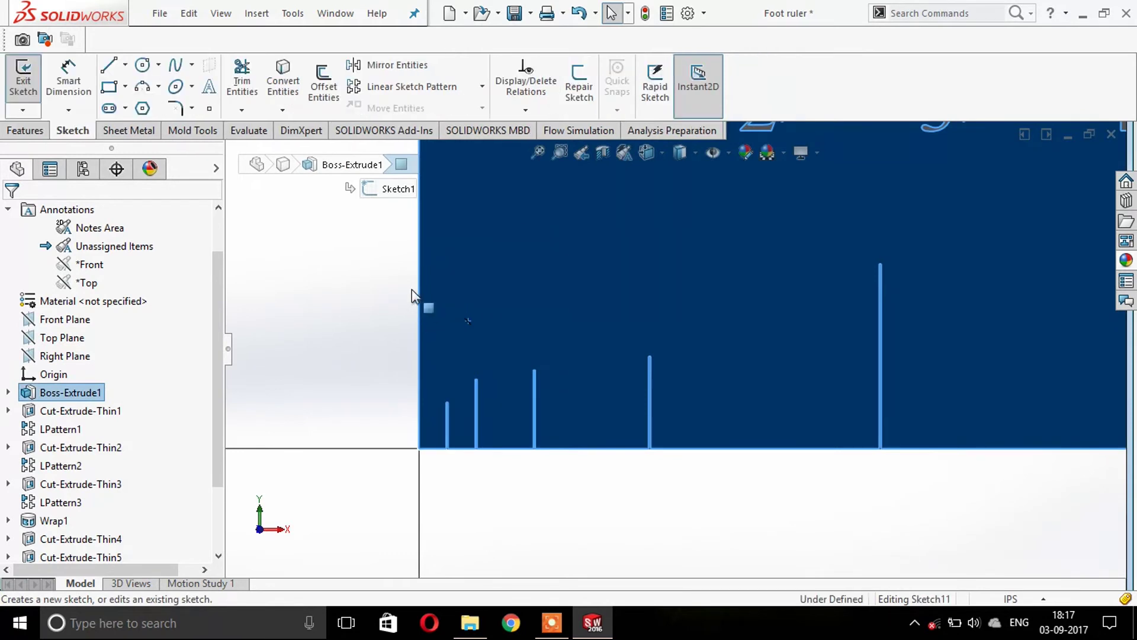
pyautogui.click(120, 71)
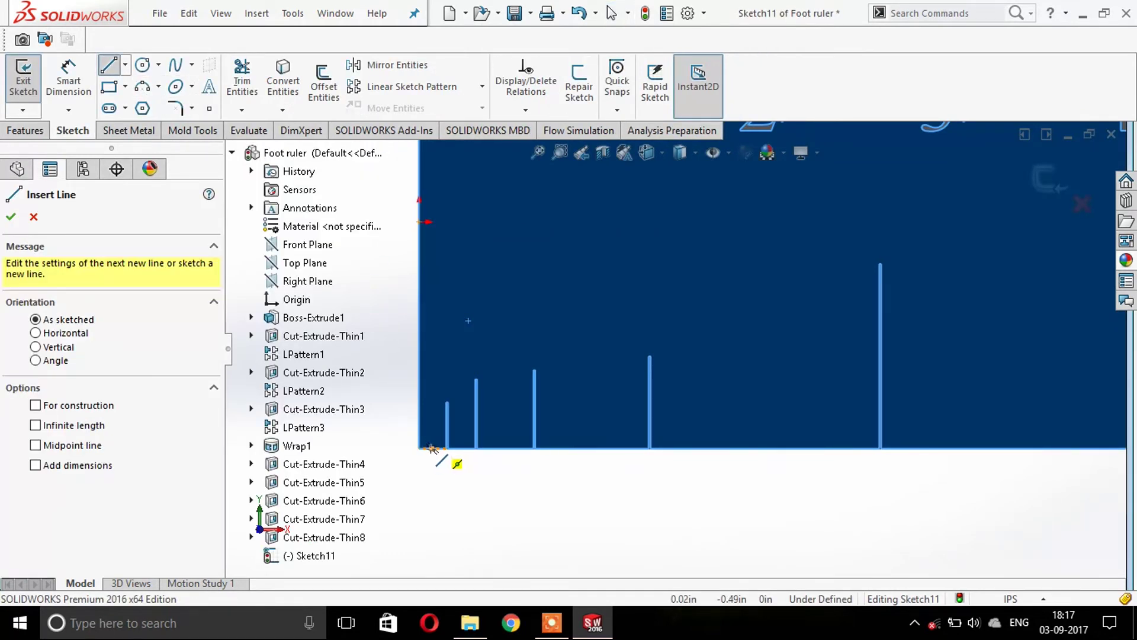
pyautogui.click(432, 448)
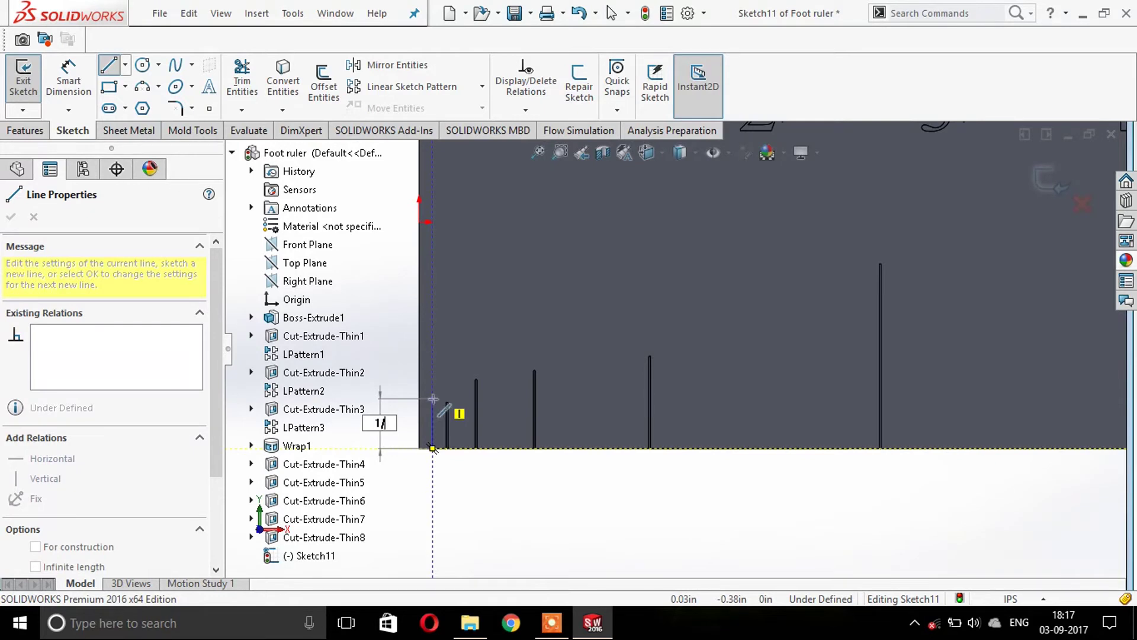
pyautogui.press('Return')
pyautogui.press('Escape')
pyautogui.scroll(-2, 253, 324)
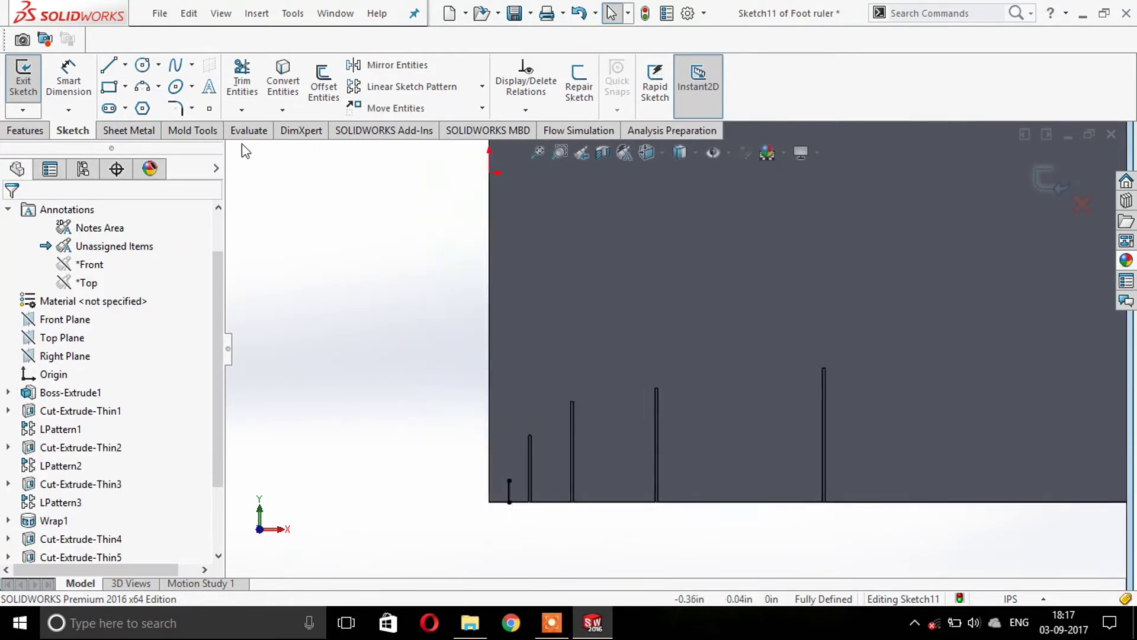
# Step: Dimension the short tick line to 0.075 in tall and extrude-cut it into the ruler
pyautogui.click(65, 67)
pyautogui.scroll(-2, 587, 492)
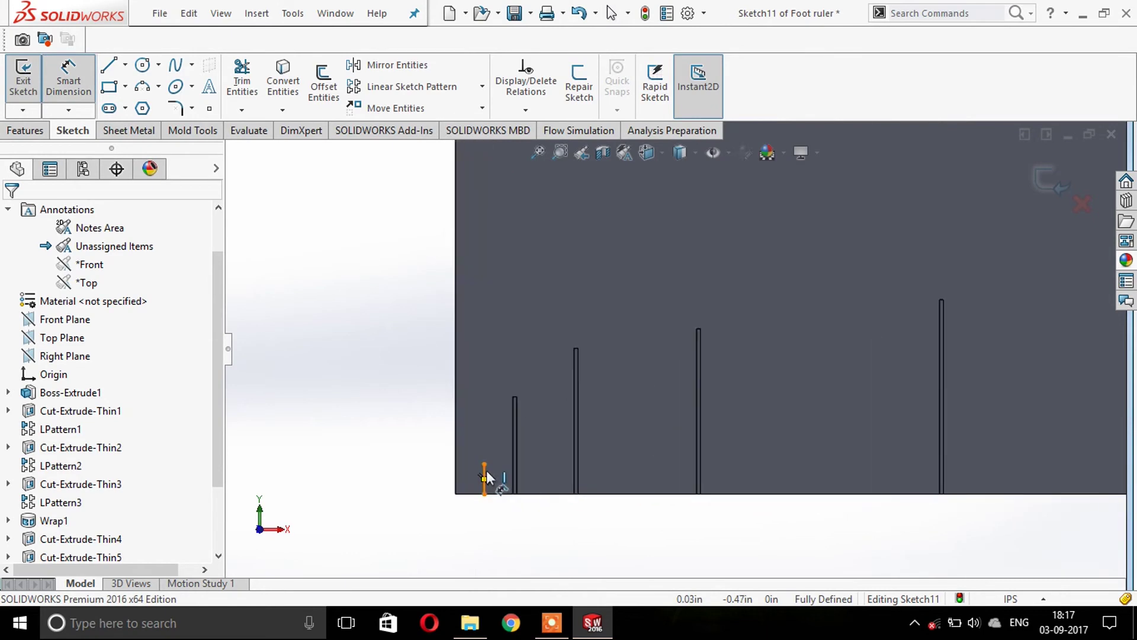
pyautogui.click(485, 476)
pyautogui.click(388, 445)
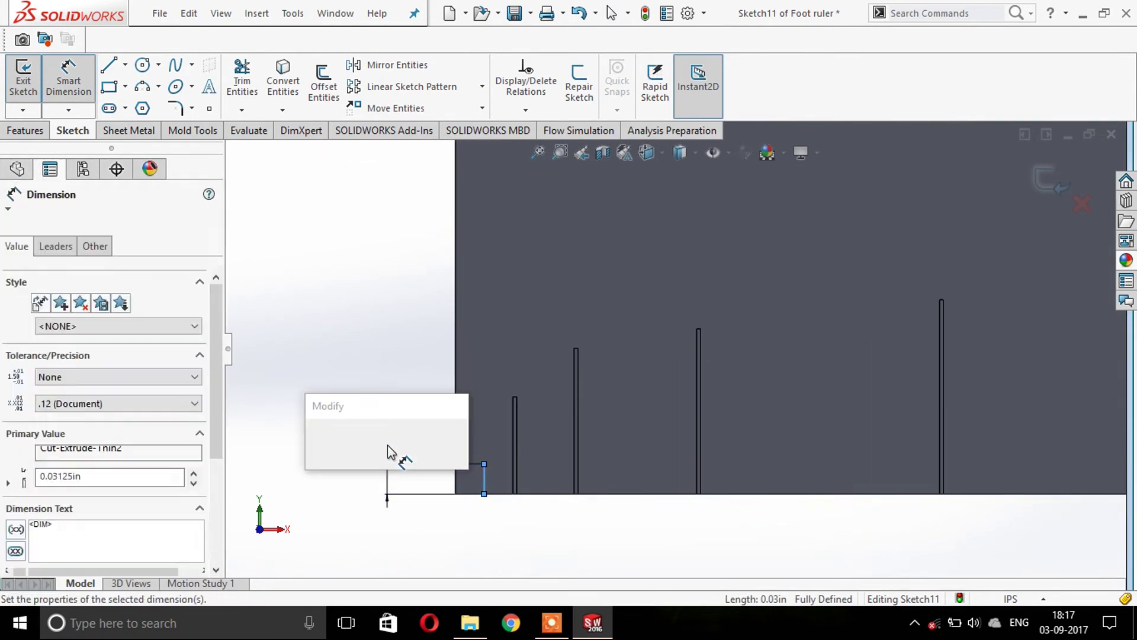
pyautogui.press('Return')
pyautogui.press('Escape')
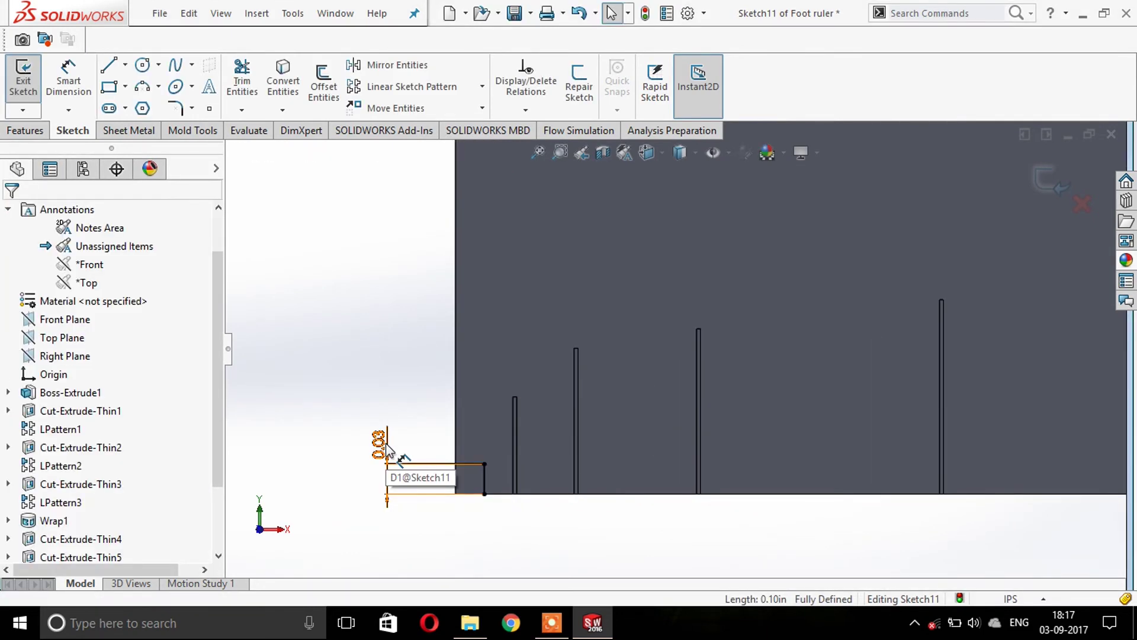
pyautogui.doubleClick(388, 449)
pyautogui.write('.075')
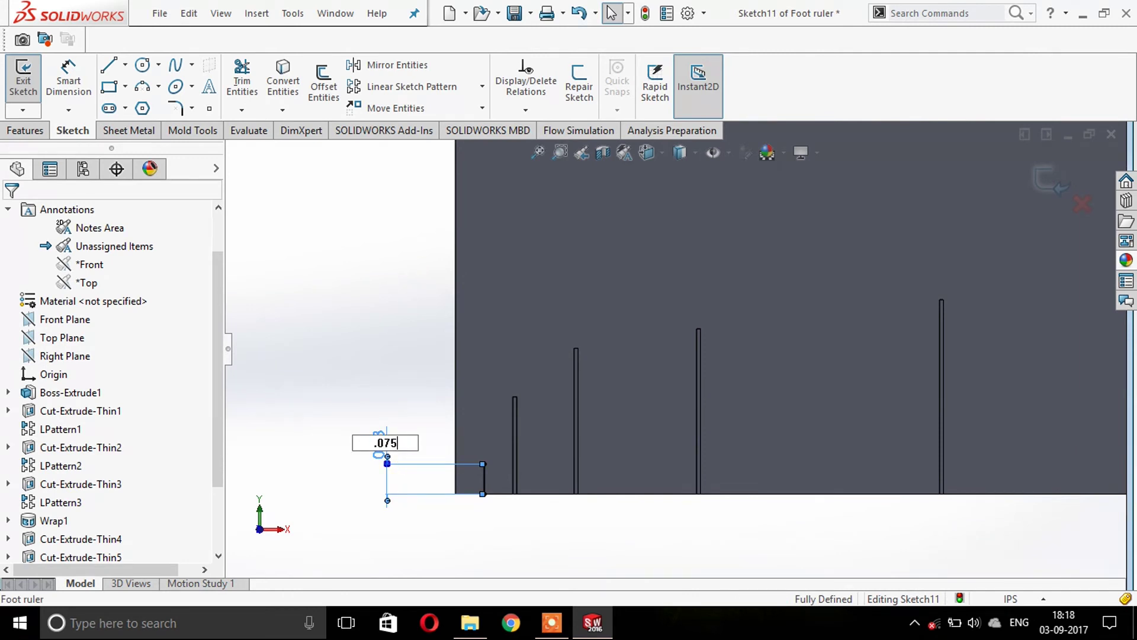
pyautogui.press('Return')
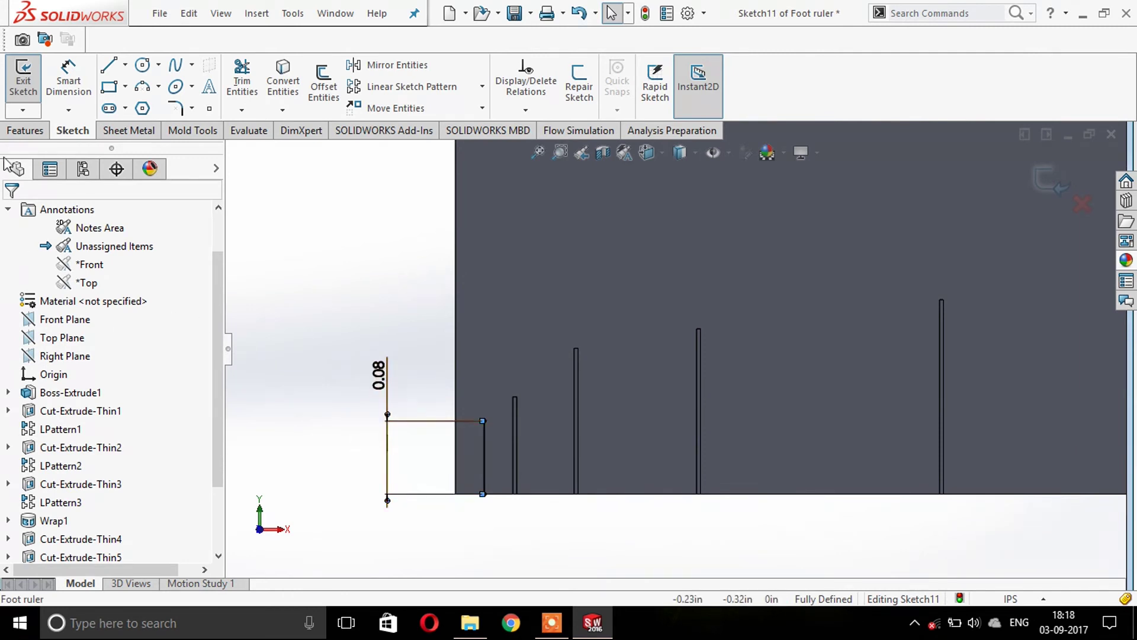
pyautogui.click(26, 131)
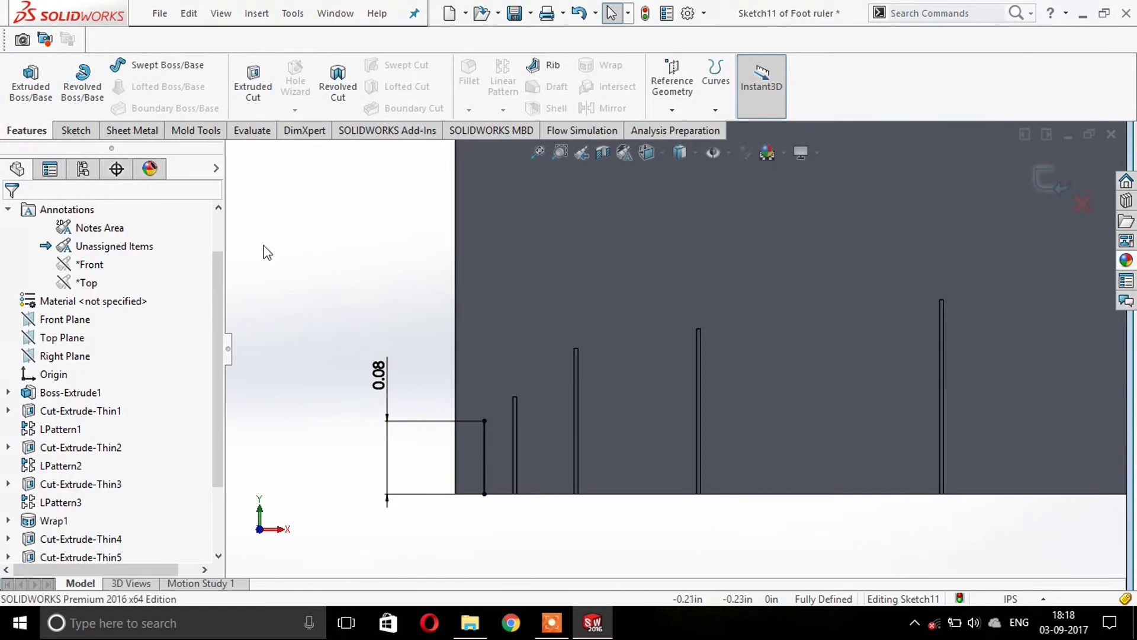
pyautogui.click(253, 83)
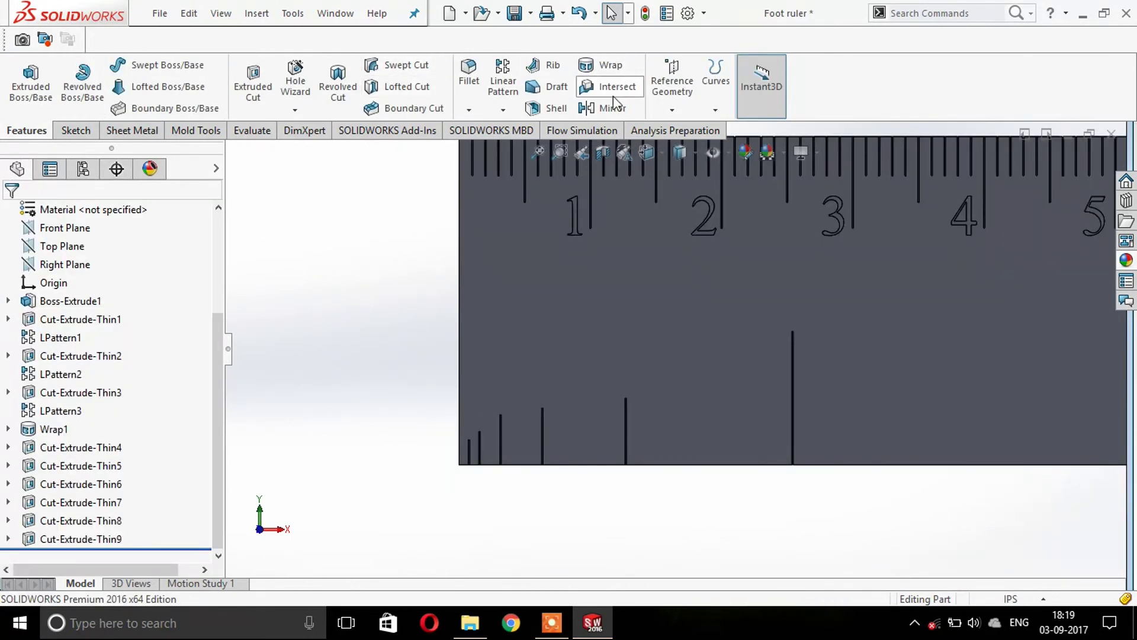
# Step: Open the Mirror feature and expand Cut-Extrude-Thin5 in the flyout tree to show Sketch7
pyautogui.click(603, 108)
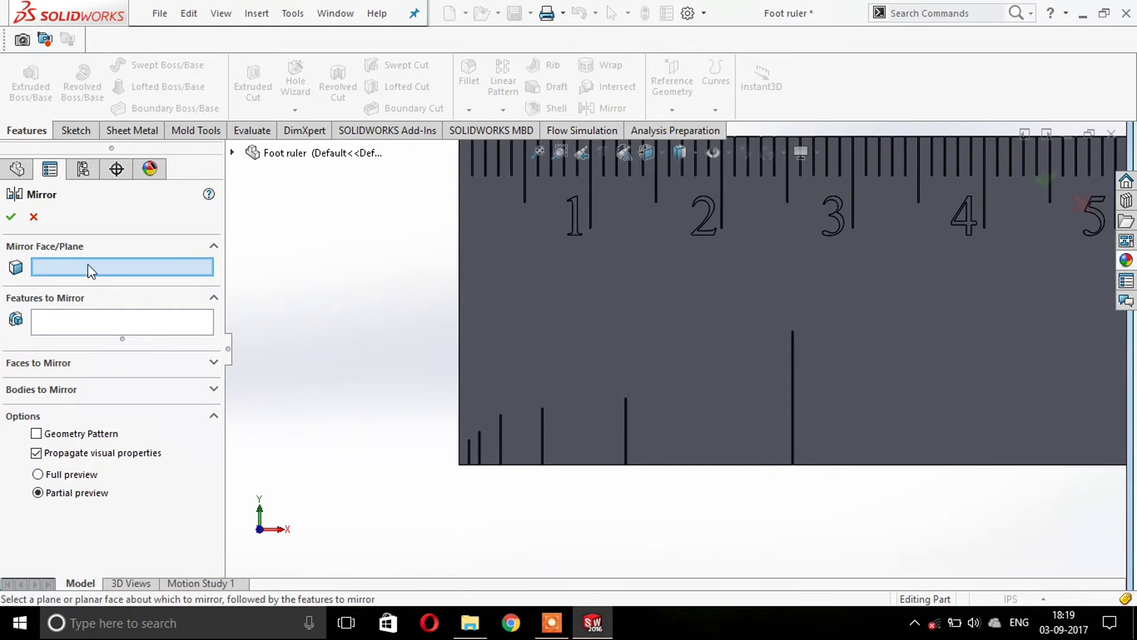
pyautogui.click(232, 152)
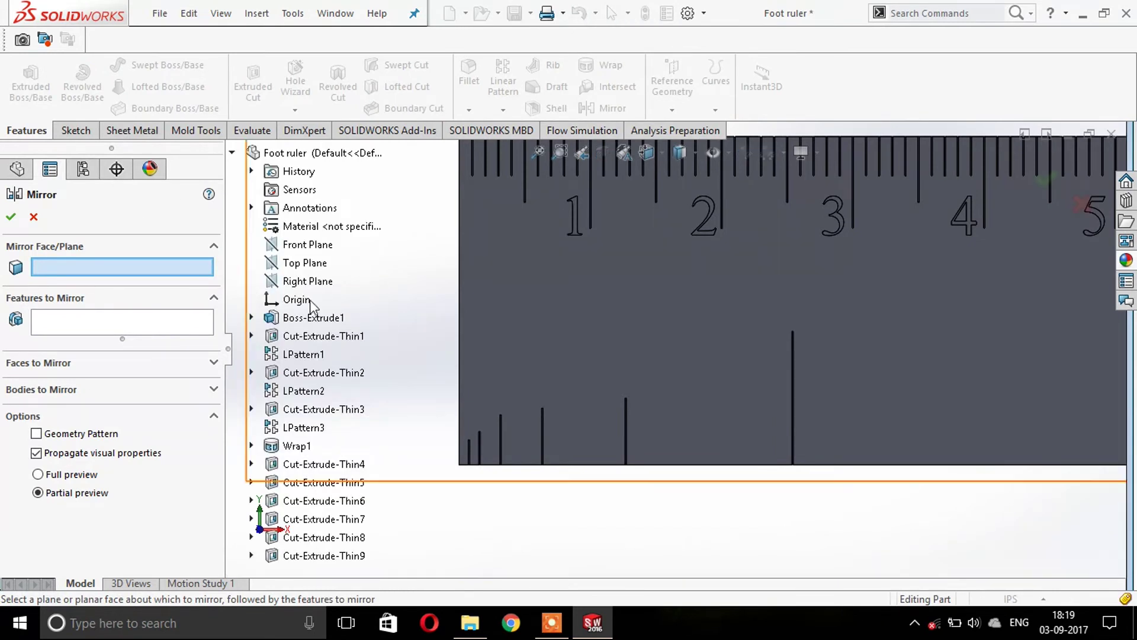
pyautogui.click(250, 483)
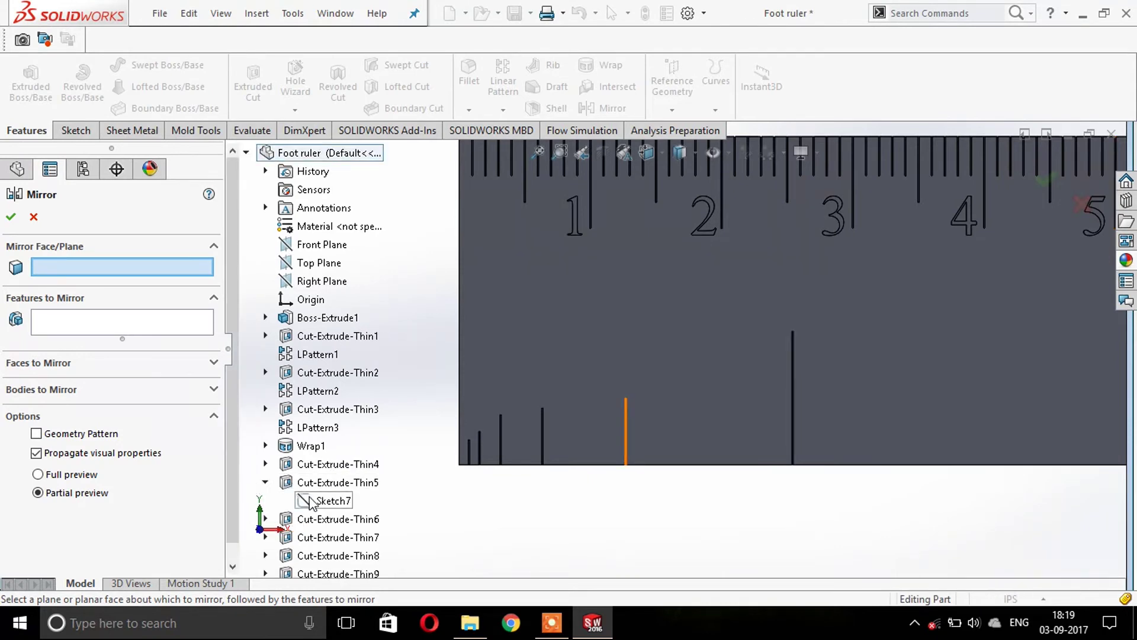
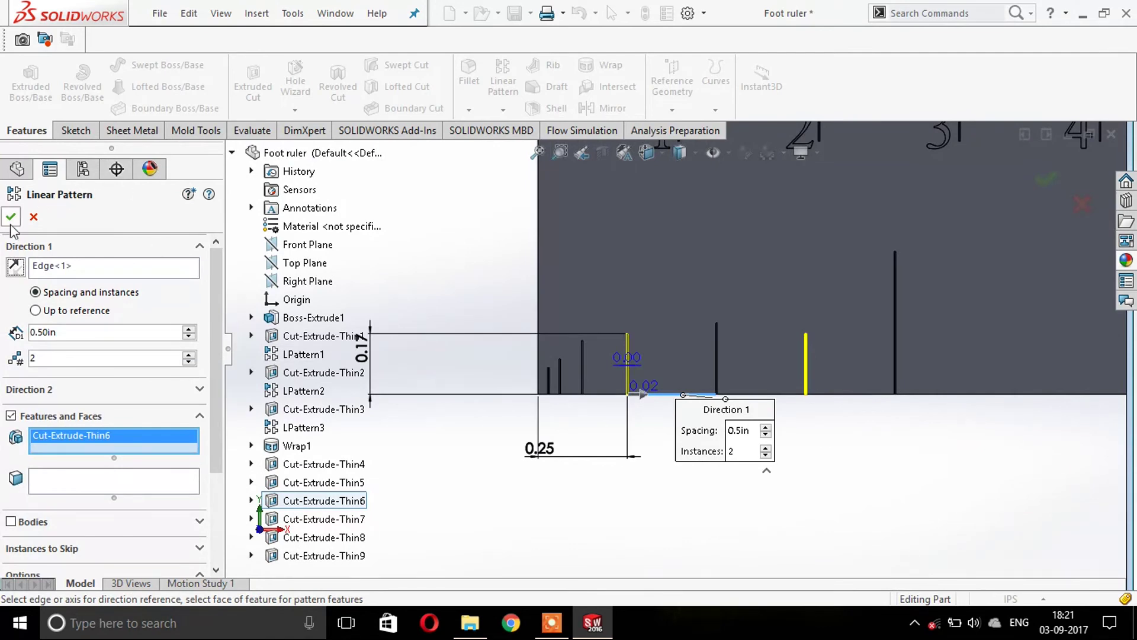
# Step: Accept the 0.5in, 2-instance Cut-Extrude-Thin6 pattern and the 0.25in, 4-instance Cut-Extrude-Thin7 pattern
pyautogui.click(11, 218)
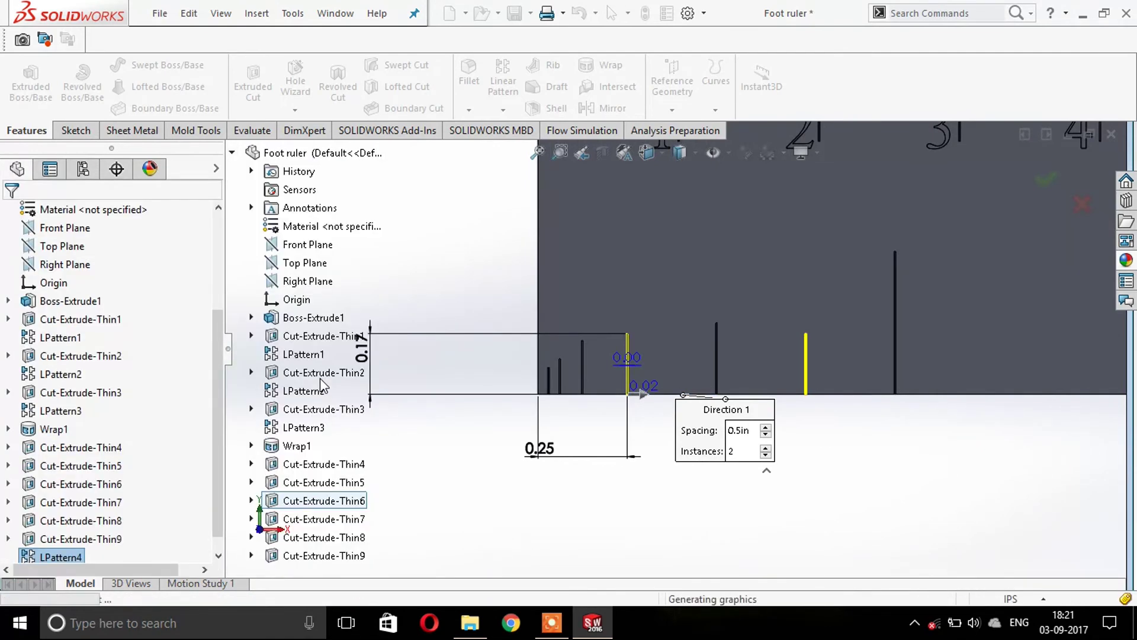
pyautogui.click(551, 631)
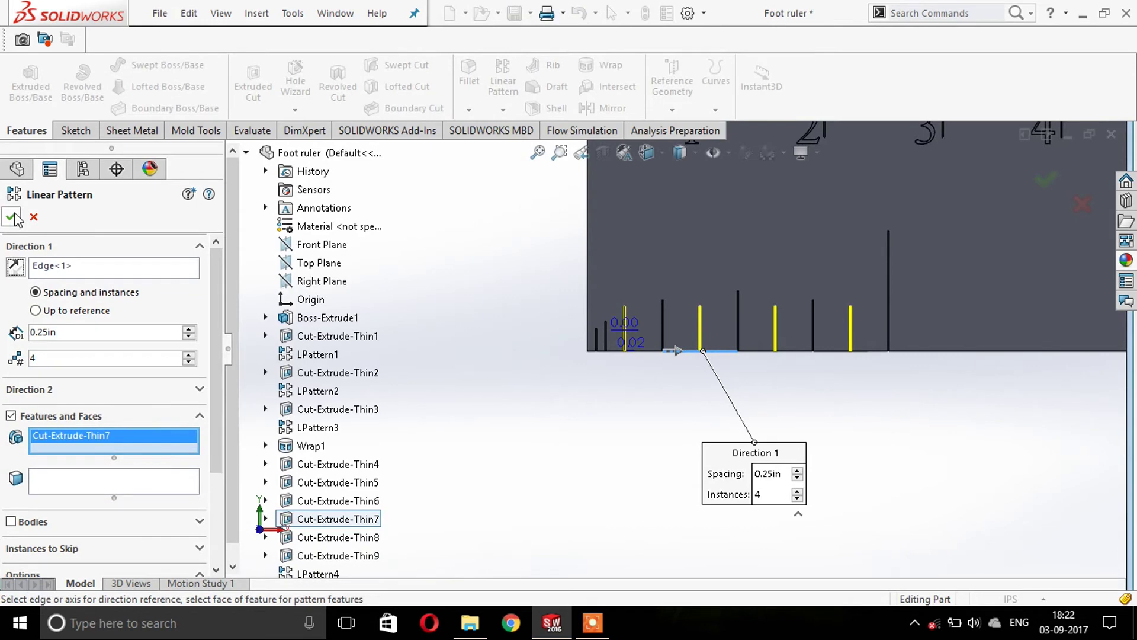
pyautogui.click(12, 217)
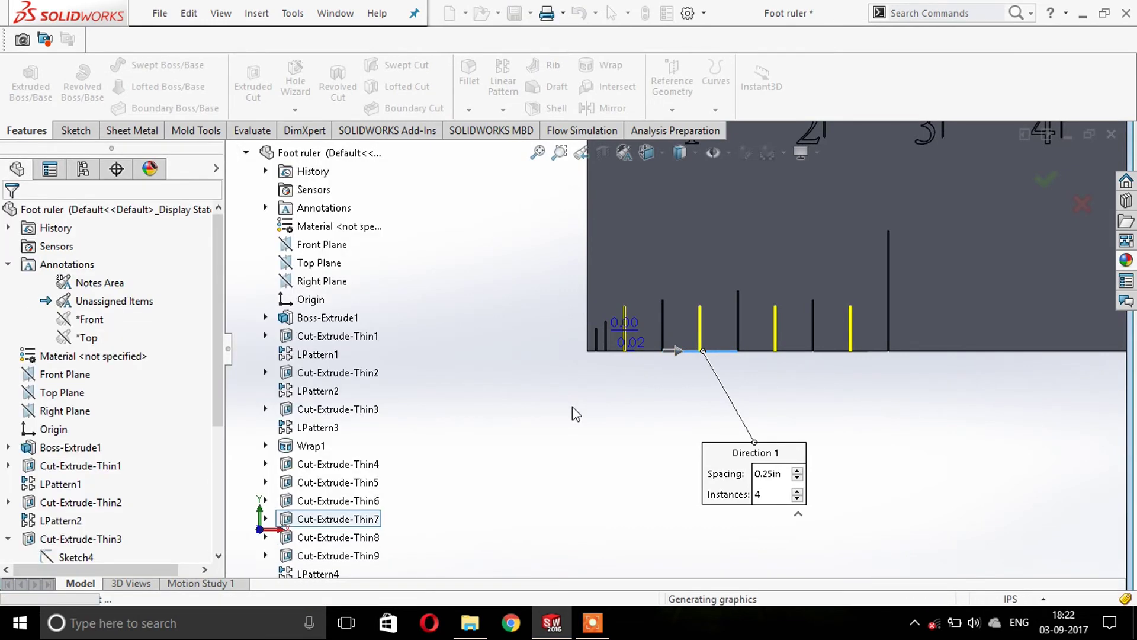
# Step: Zoom out to review the patterned ticks, then begin a new linear pattern feature
pyautogui.scroll(1, 710, 308)
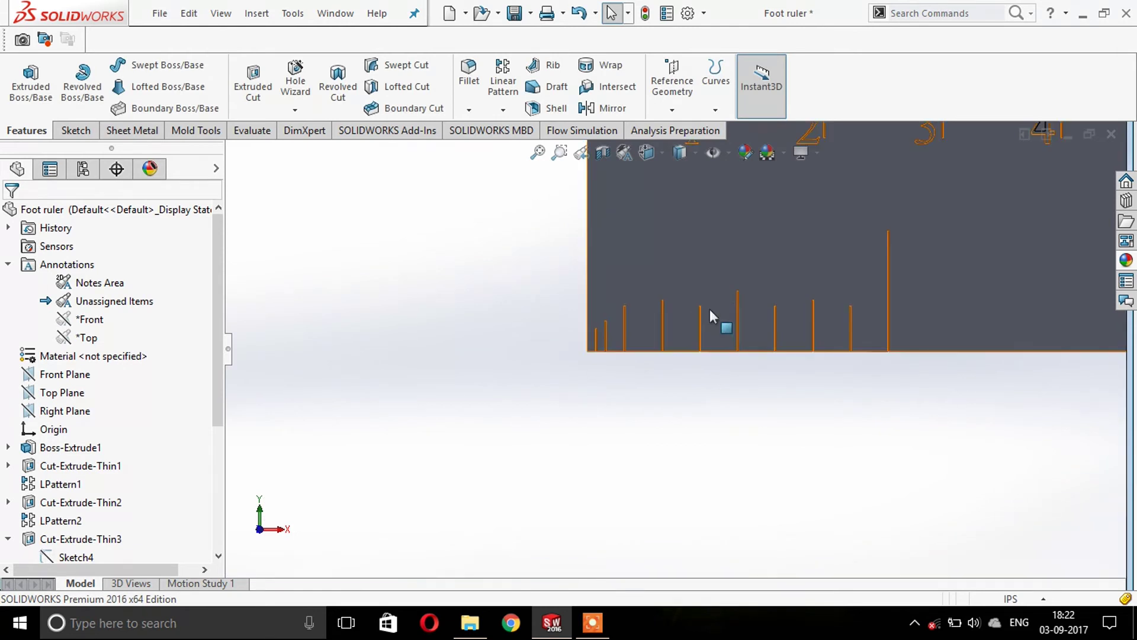
pyautogui.scroll(2, 766, 291)
pyautogui.scroll(1, 816, 258)
pyautogui.scroll(1, 818, 259)
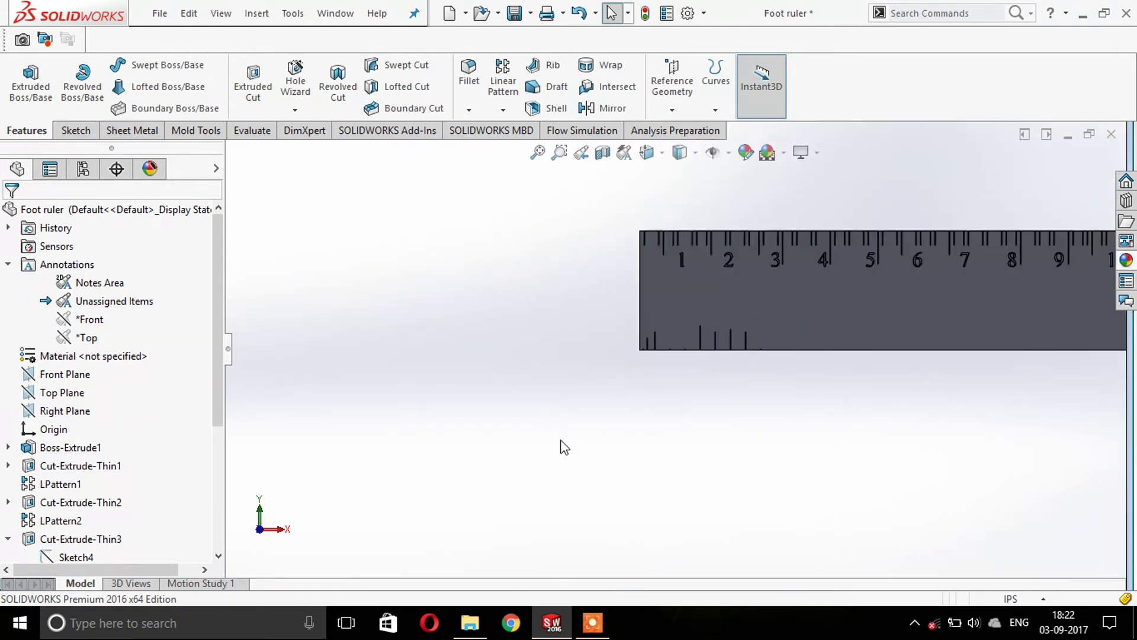
pyautogui.scroll(-1, 817, 266)
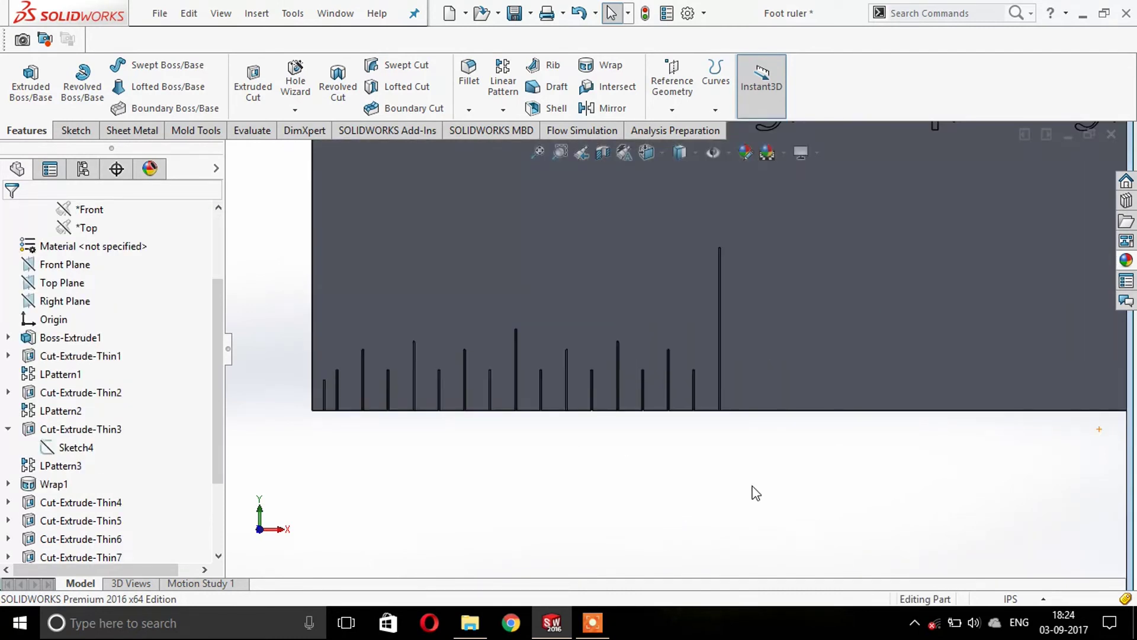
pyautogui.scroll(3, 752, 460)
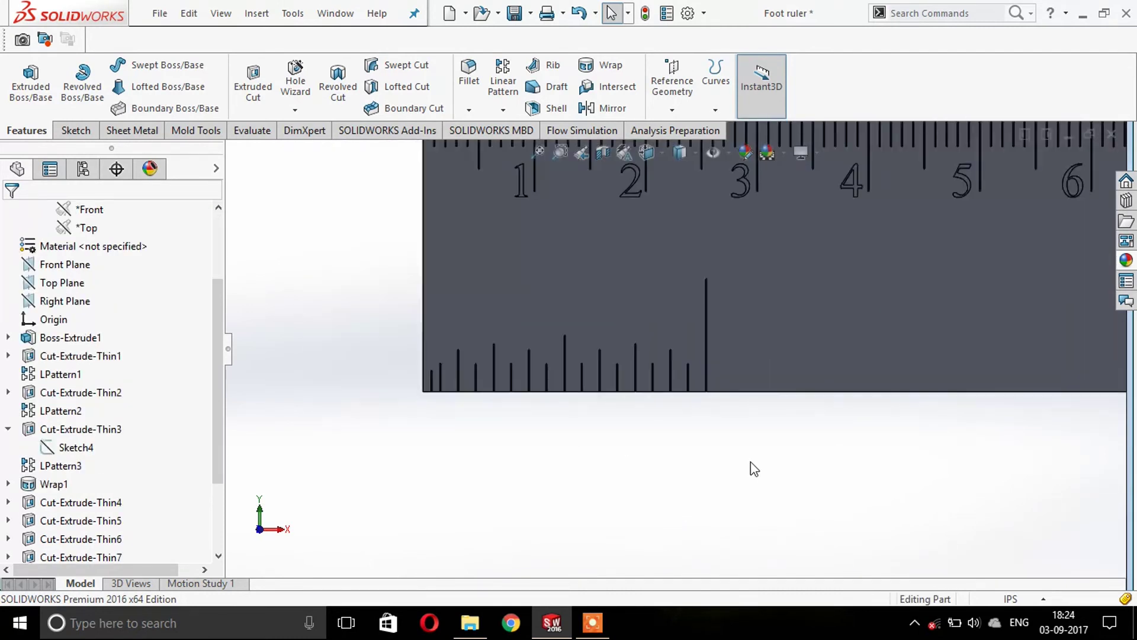
pyautogui.scroll(2, 759, 362)
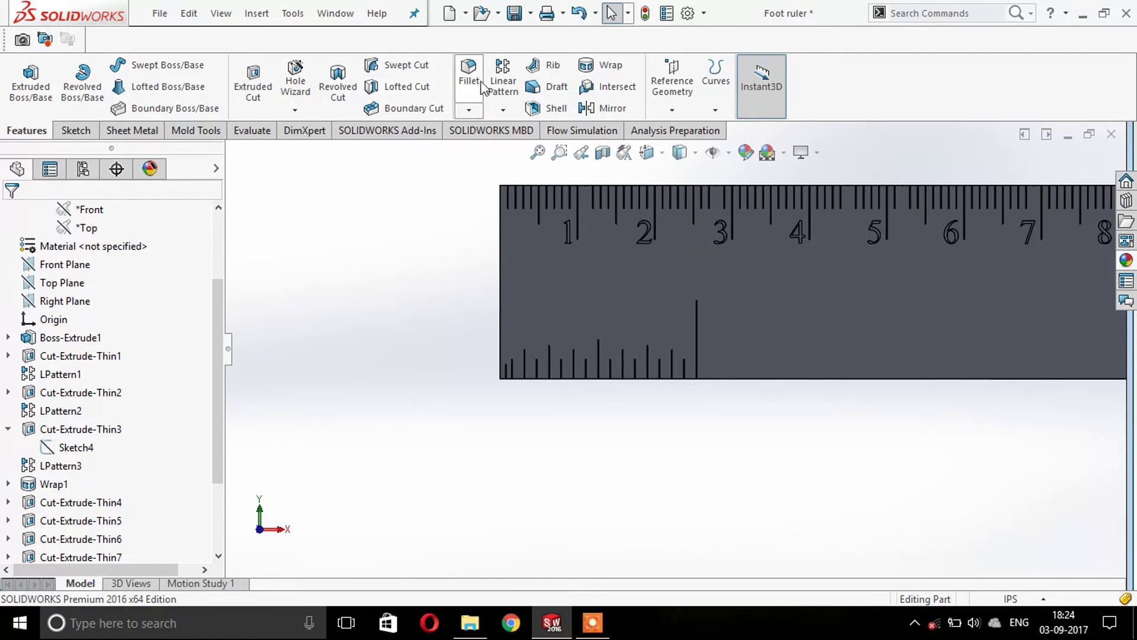
pyautogui.click(503, 83)
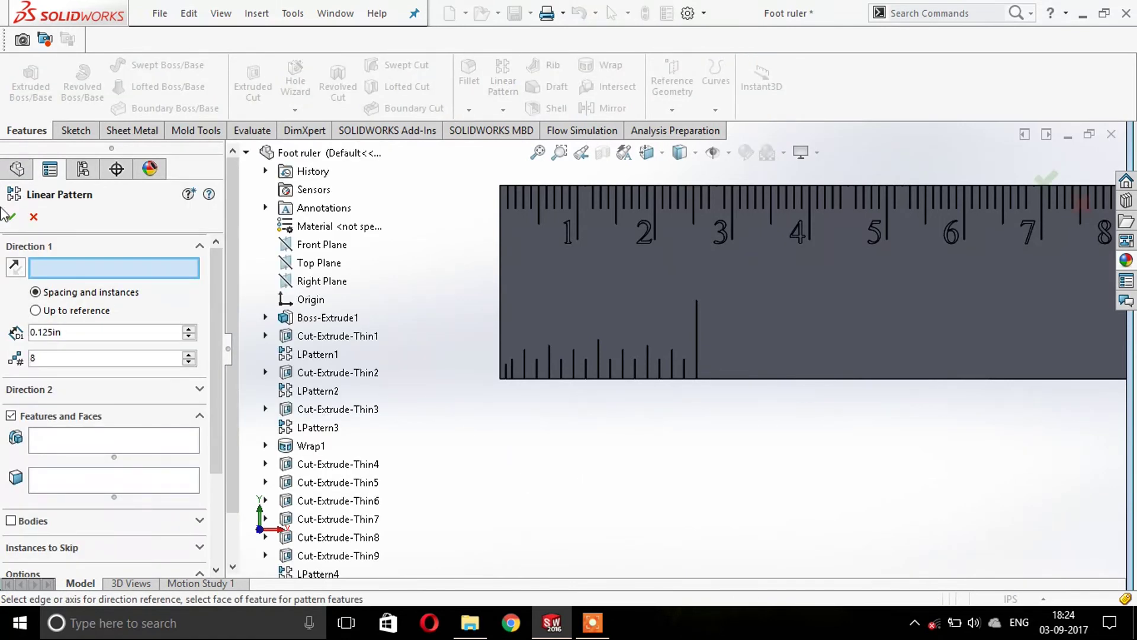
# Step: Choose Cut-Extrude-Thin4, Thin5, Thin6, Thin7 and Thin8 as the features to pattern
pyautogui.click(116, 454)
pyautogui.click(366, 463)
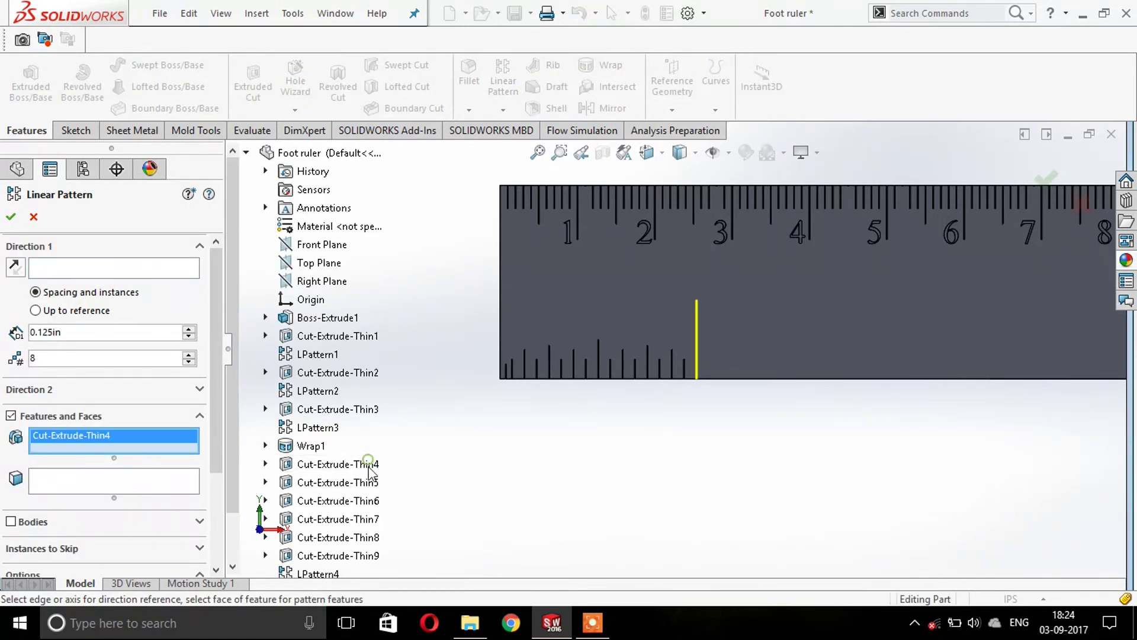
pyautogui.click(368, 483)
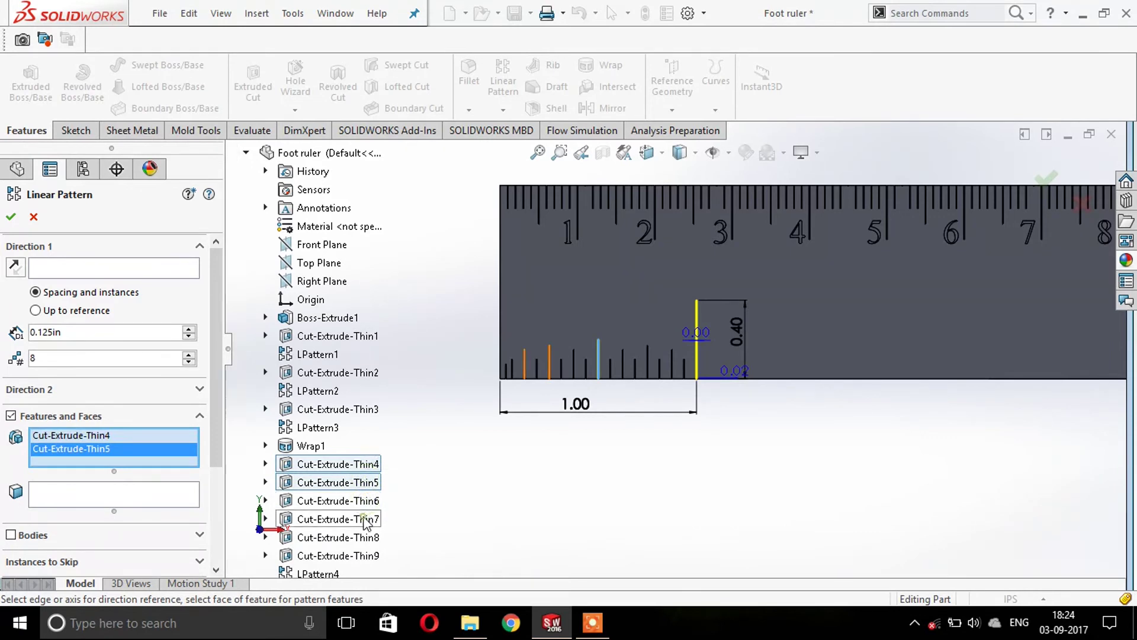
pyautogui.click(368, 519)
pyautogui.scroll(-2, 633, 426)
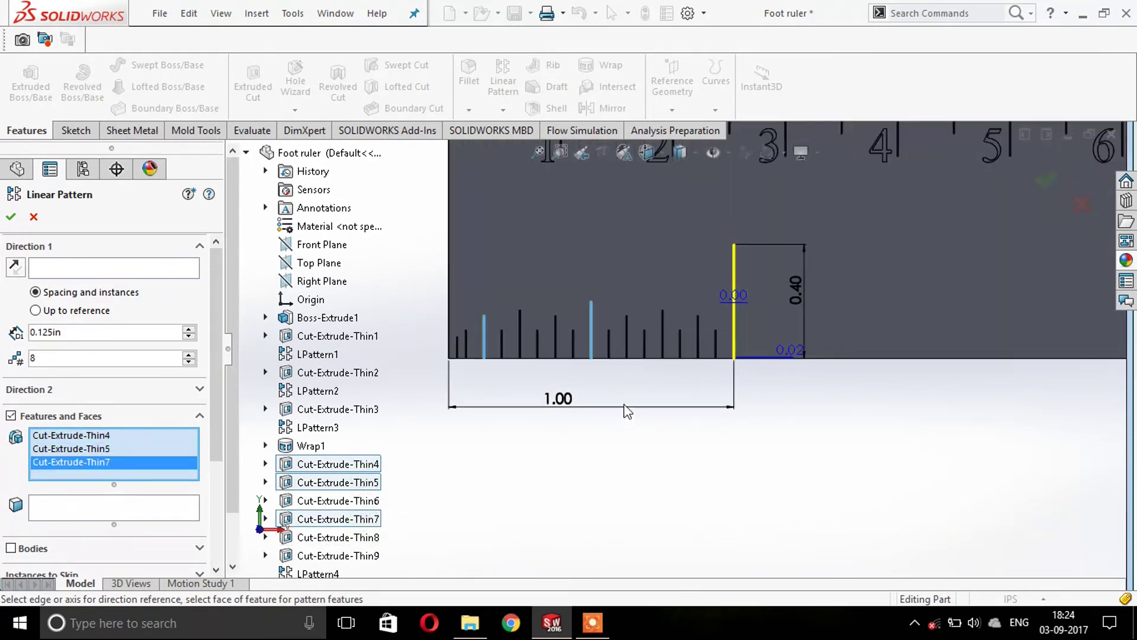
pyautogui.scroll(-2, 642, 379)
pyautogui.click(363, 502)
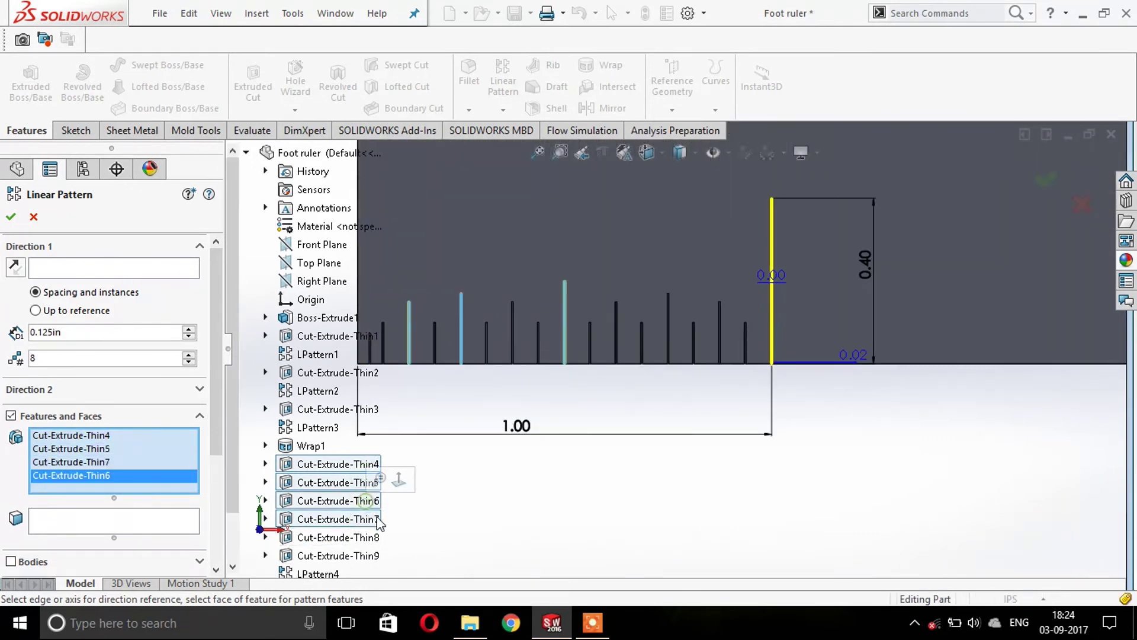
pyautogui.click(353, 540)
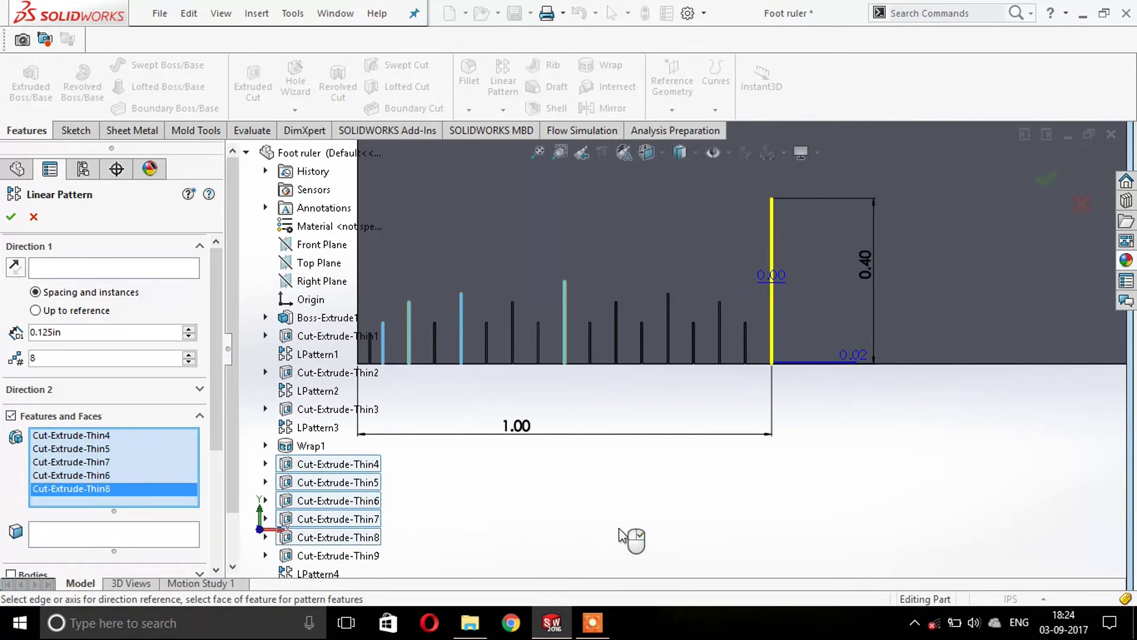
# Step: Pattern along the ruler's bottom edge at 1in spacing with 12 instances
pyautogui.click(86, 275)
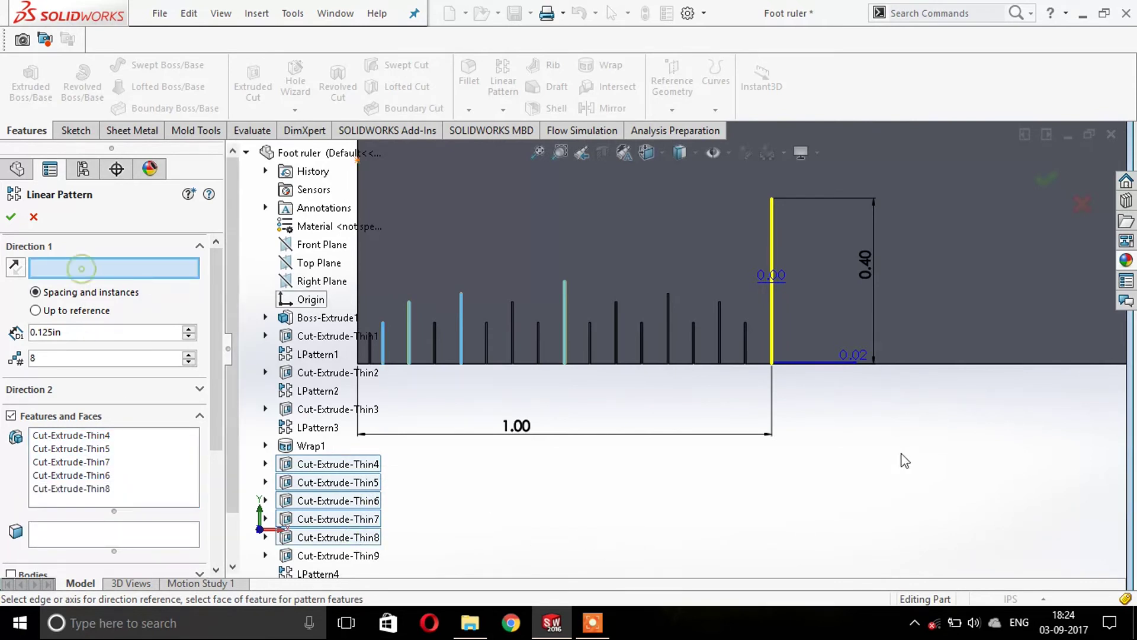
pyautogui.click(916, 366)
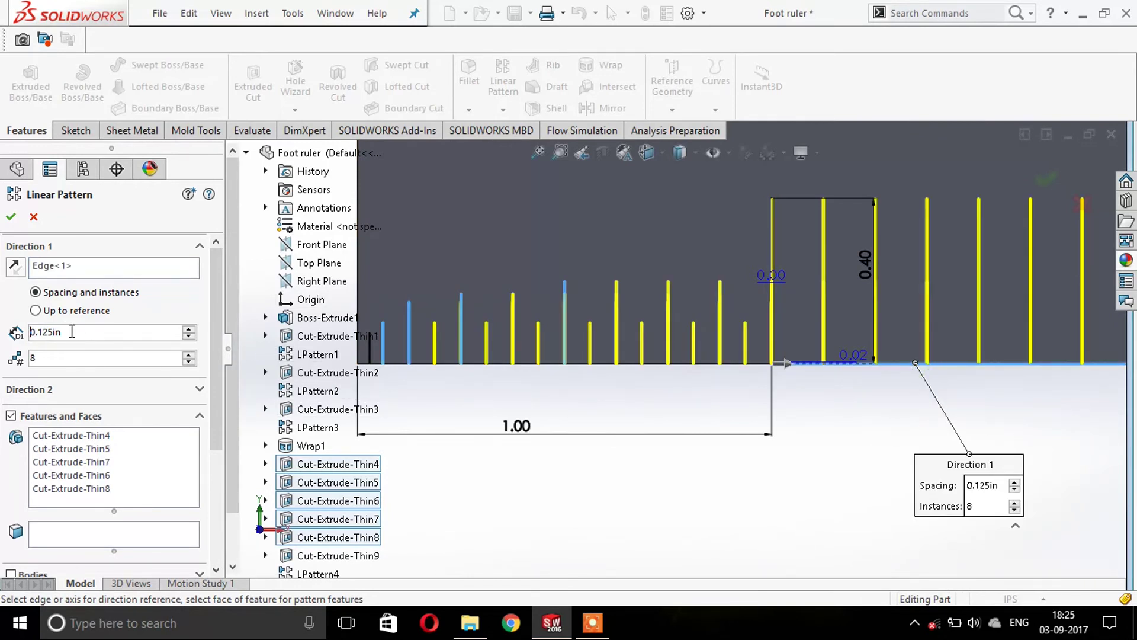
pyautogui.doubleClick(56, 332)
pyautogui.write('1')
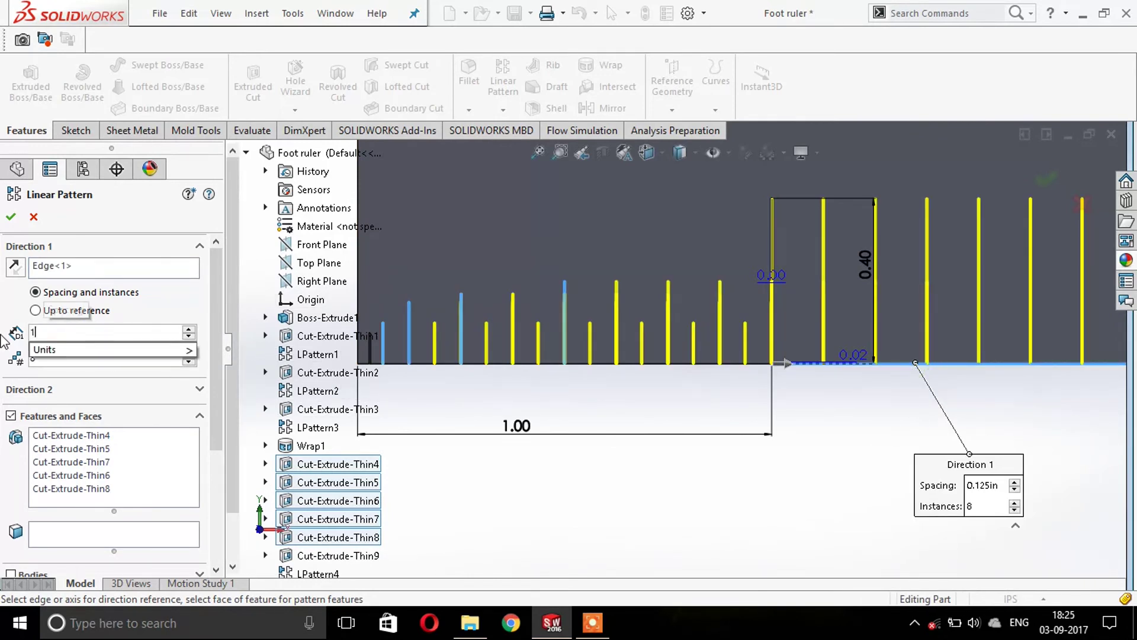
pyautogui.press('Return')
pyautogui.doubleClick(89, 357)
pyautogui.write('12')
pyautogui.press('Return')
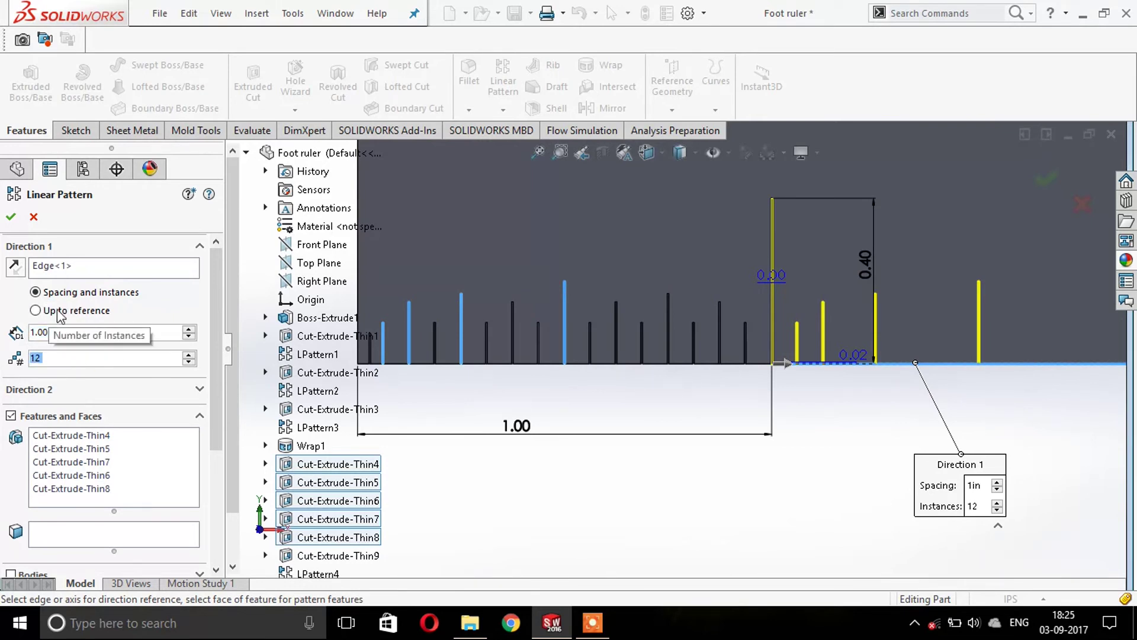
# Step: Check the preview and accept the 12-copy inch tick pattern
pyautogui.scroll(2, 990, 361)
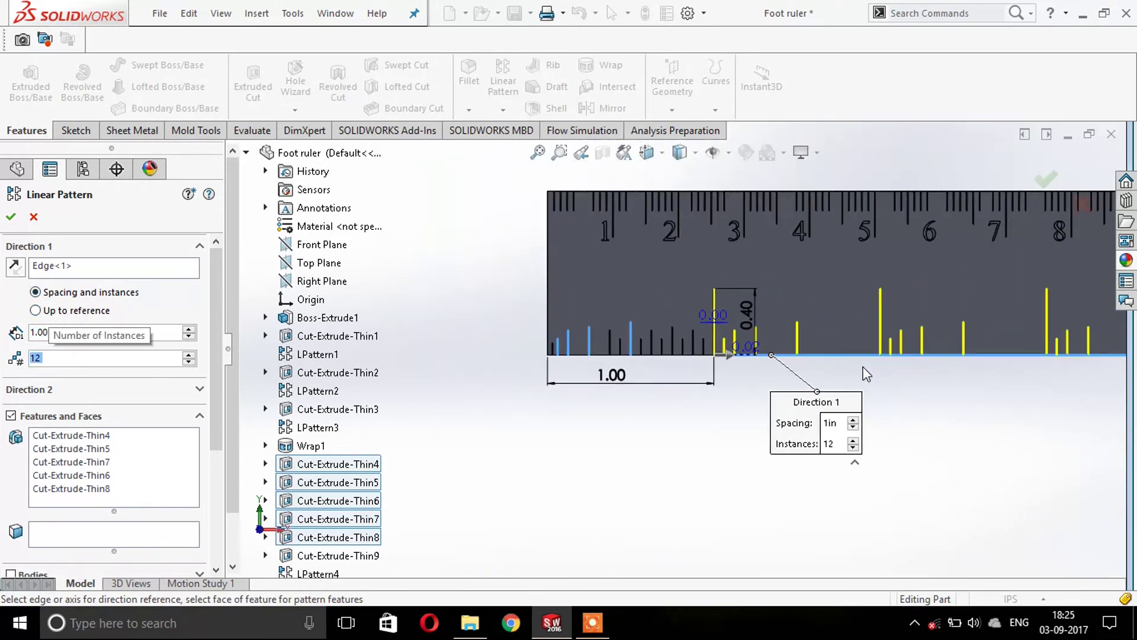
pyautogui.scroll(1, 990, 362)
pyautogui.scroll(1, 990, 361)
pyautogui.scroll(-1, 746, 346)
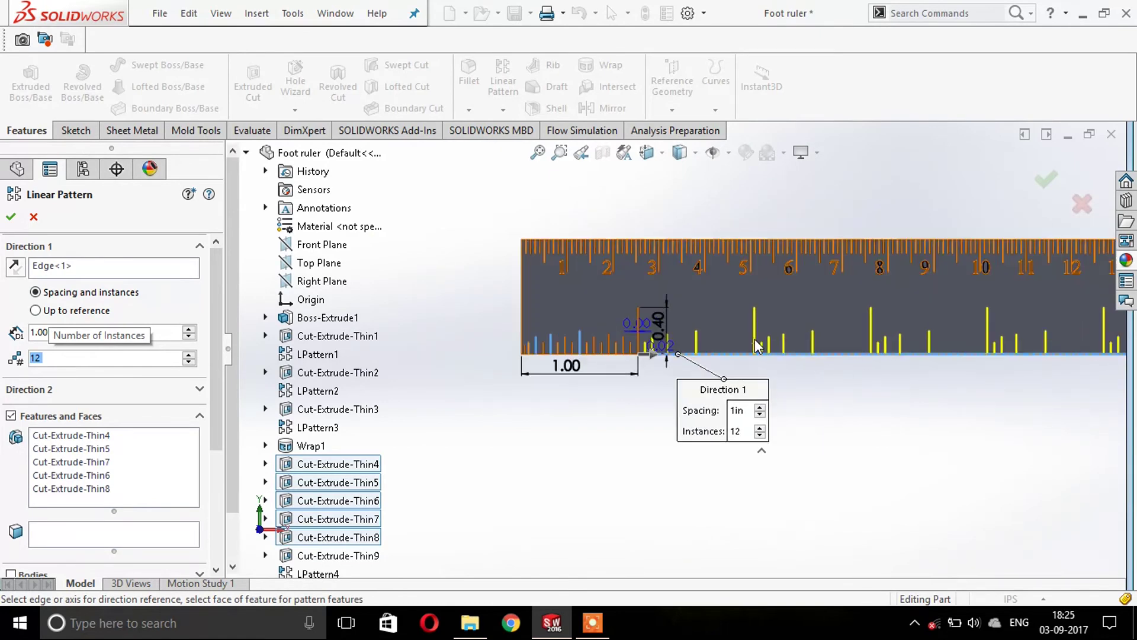
pyautogui.scroll(-1, 687, 342)
pyautogui.scroll(-1, 628, 338)
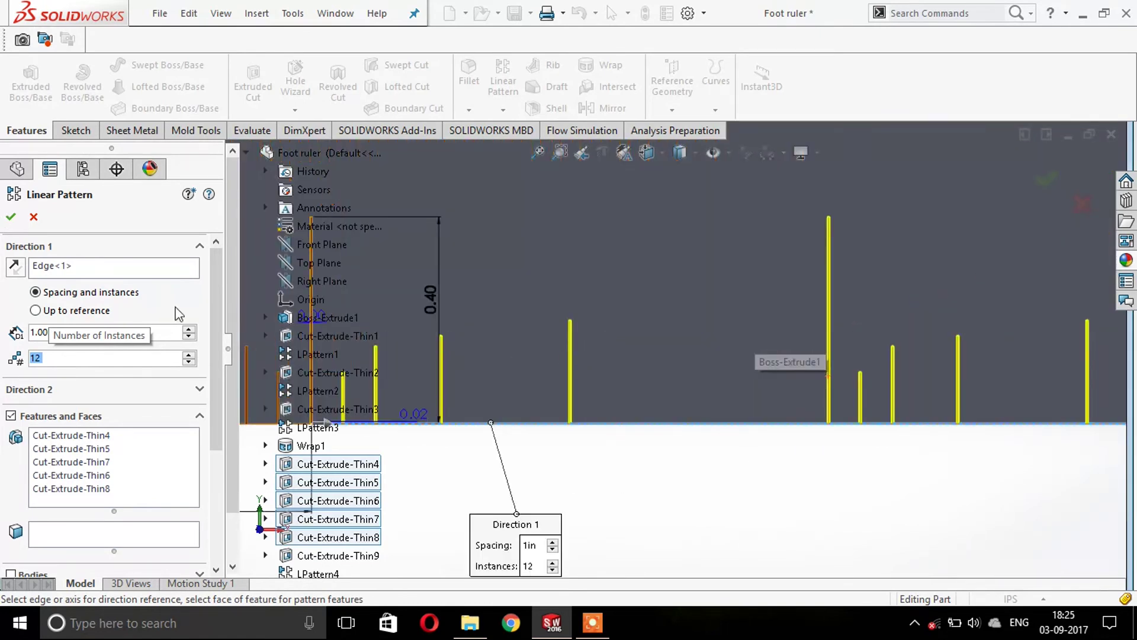
pyautogui.scroll(-1, 588, 394)
pyautogui.scroll(-1, 588, 394)
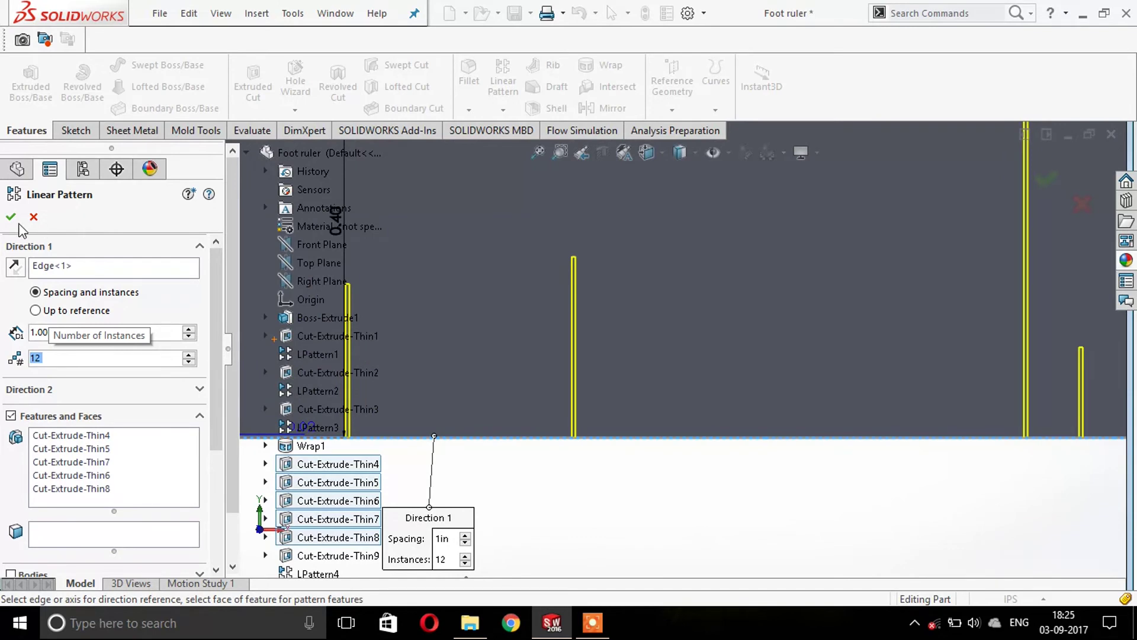
pyautogui.click(10, 216)
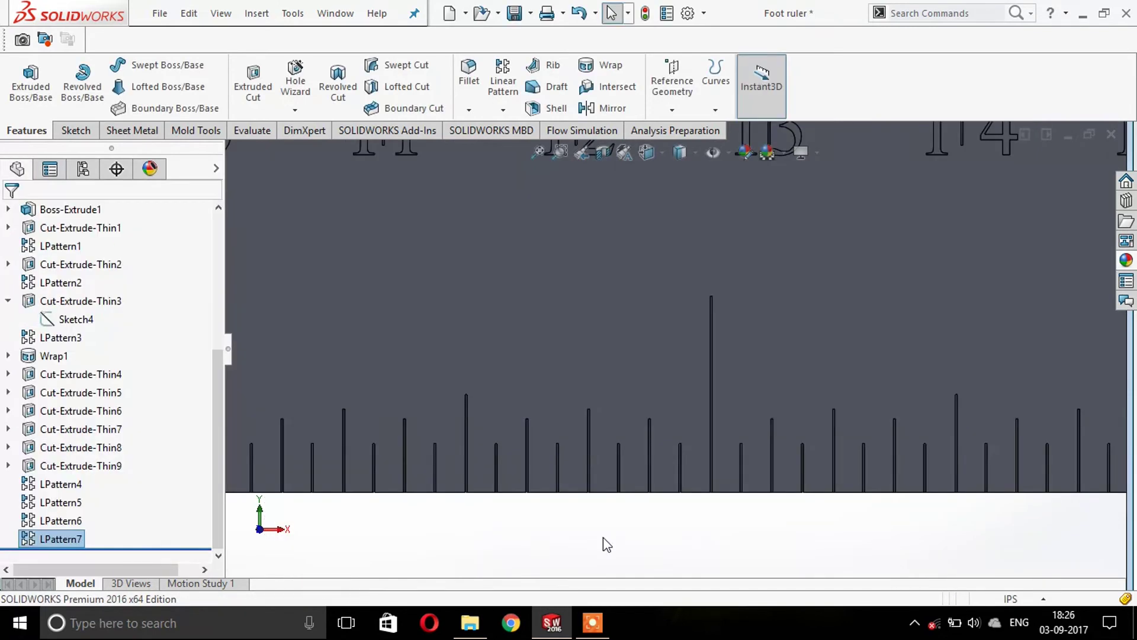
pyautogui.scroll(1, 787, 286)
pyautogui.scroll(1, 759, 276)
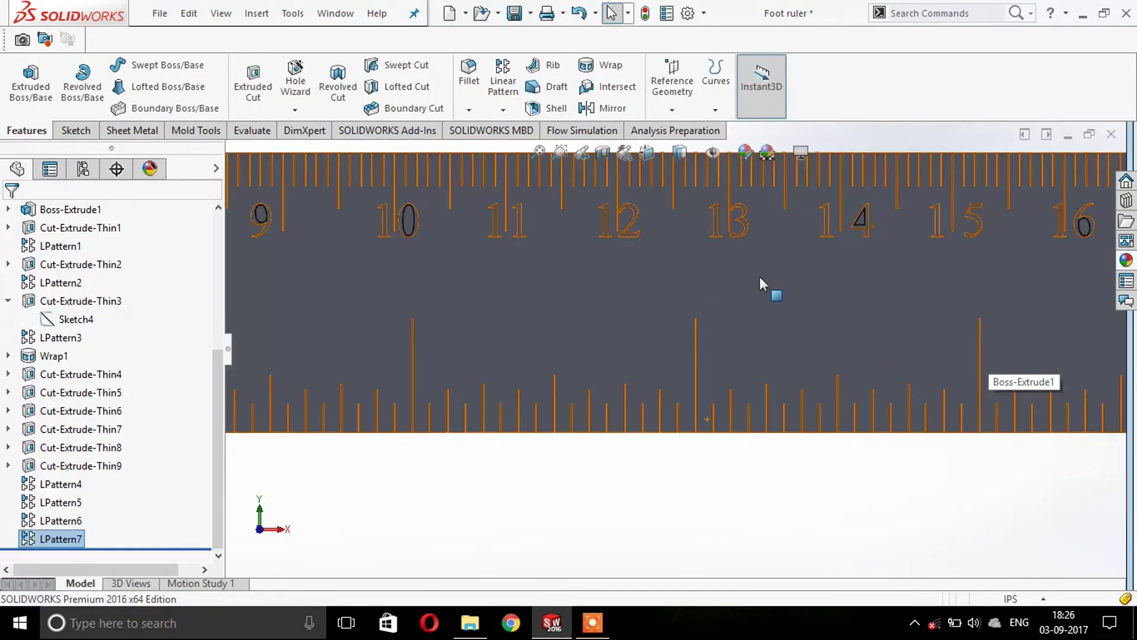
pyautogui.scroll(1, 760, 276)
pyautogui.scroll(1, 462, 350)
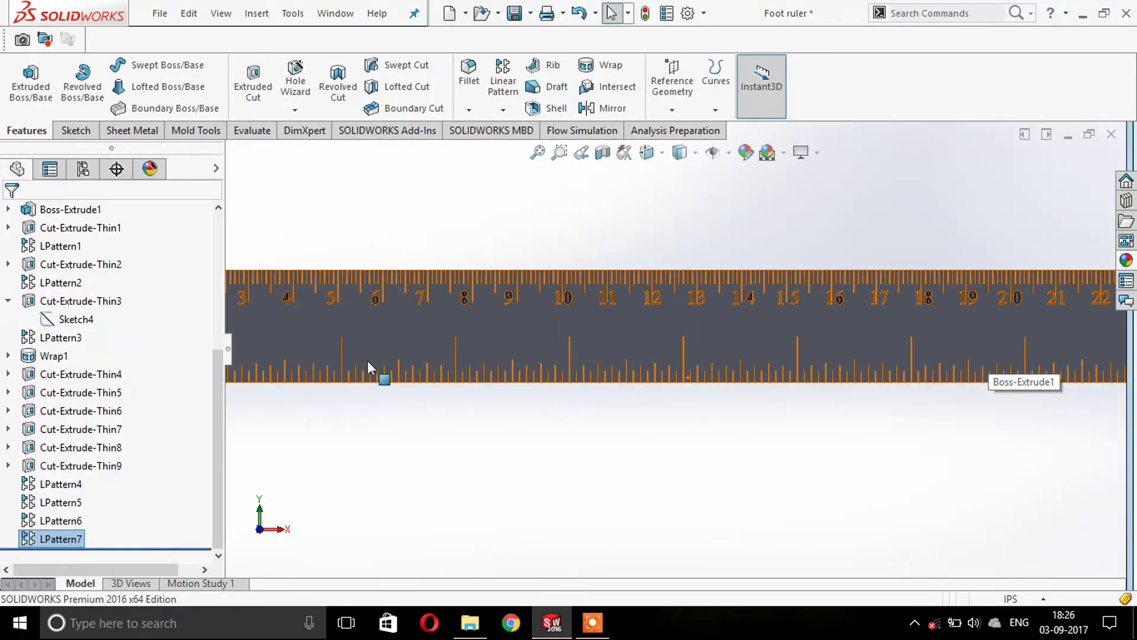
pyautogui.click(335, 363)
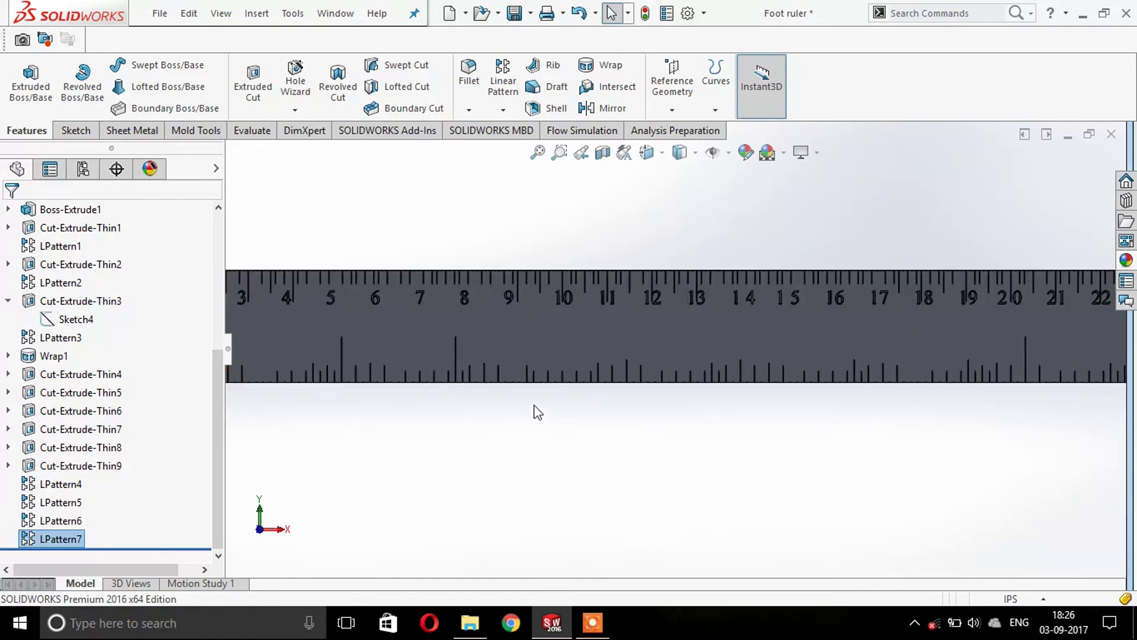
pyautogui.click(442, 461)
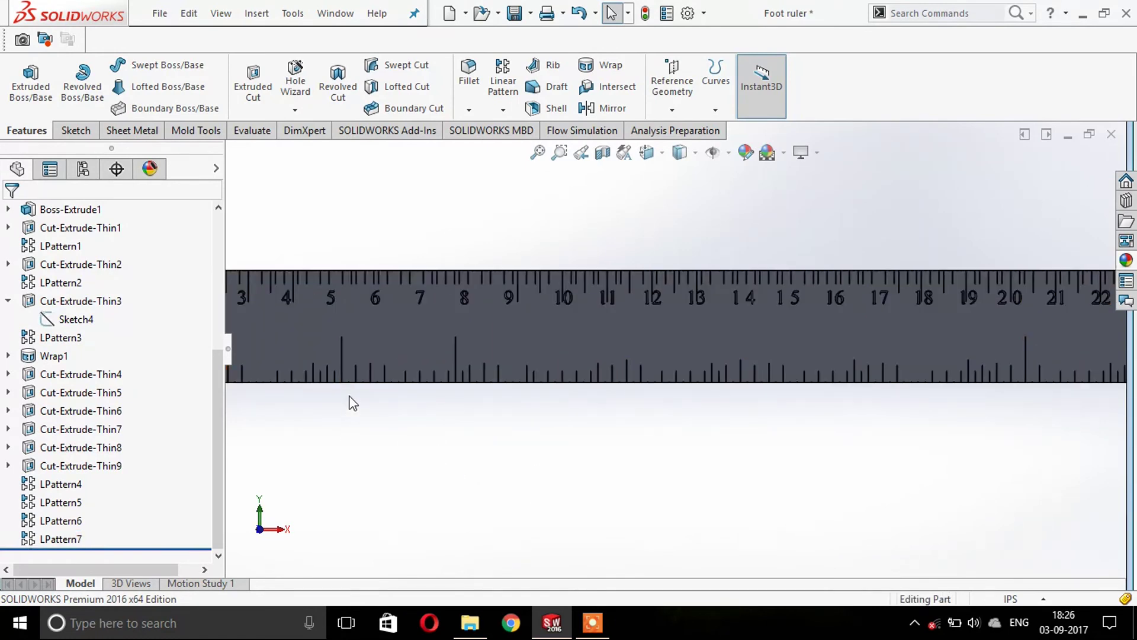
pyautogui.scroll(-5, 551, 460)
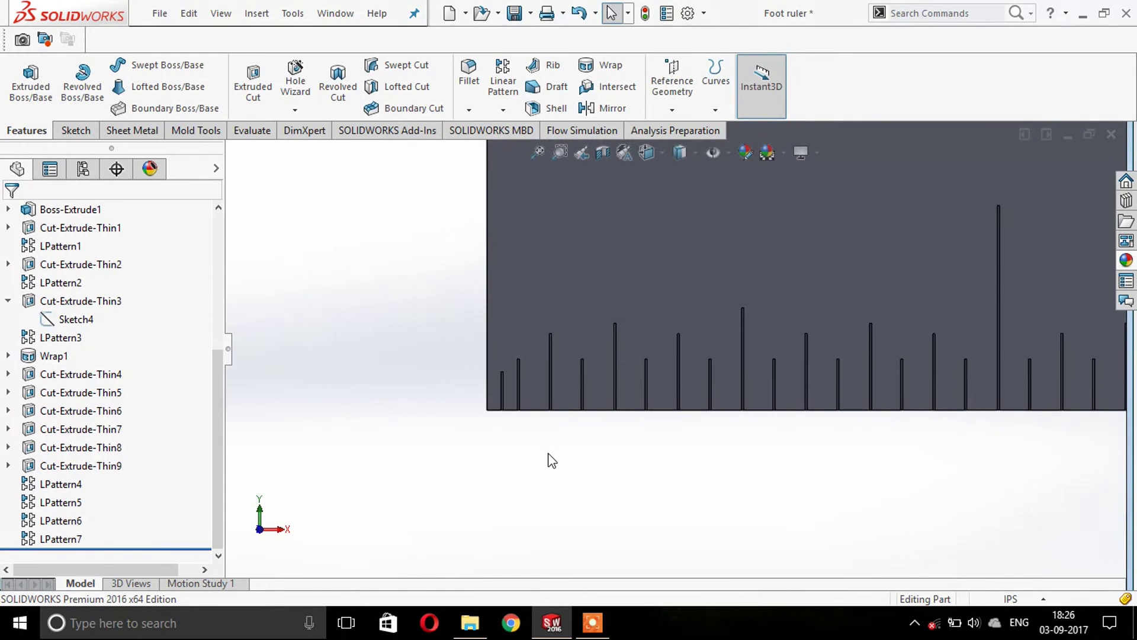
# Step: Start a linear pattern of Cut-Extrude-Thin9 with 1/16in (0.0625in) spacing
pyautogui.click(503, 80)
pyautogui.click(64, 444)
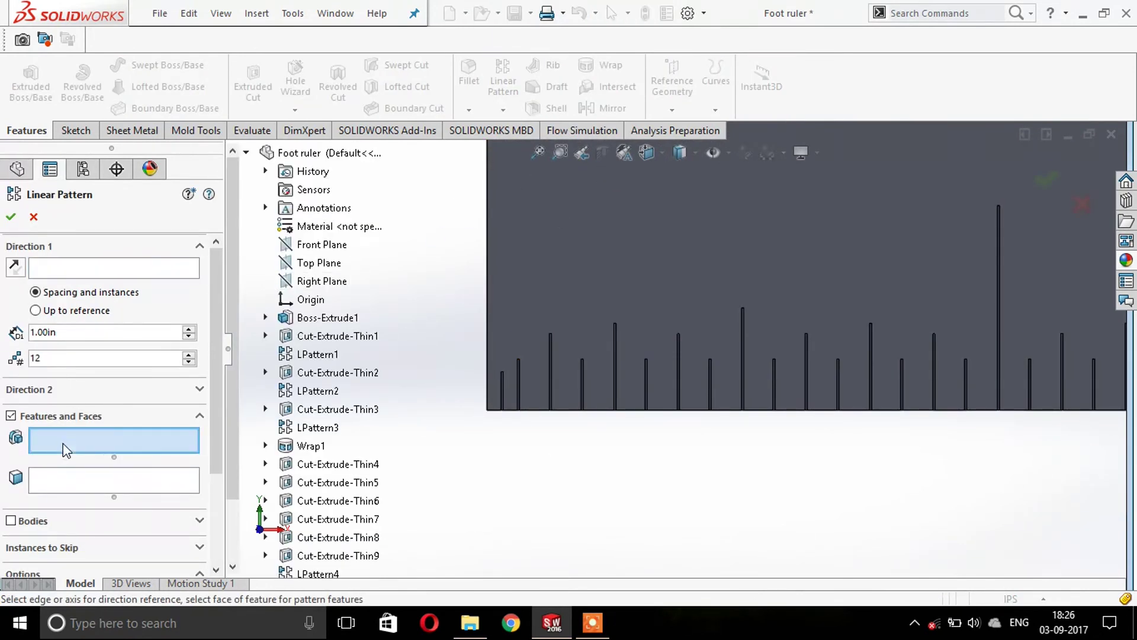
pyautogui.click(359, 555)
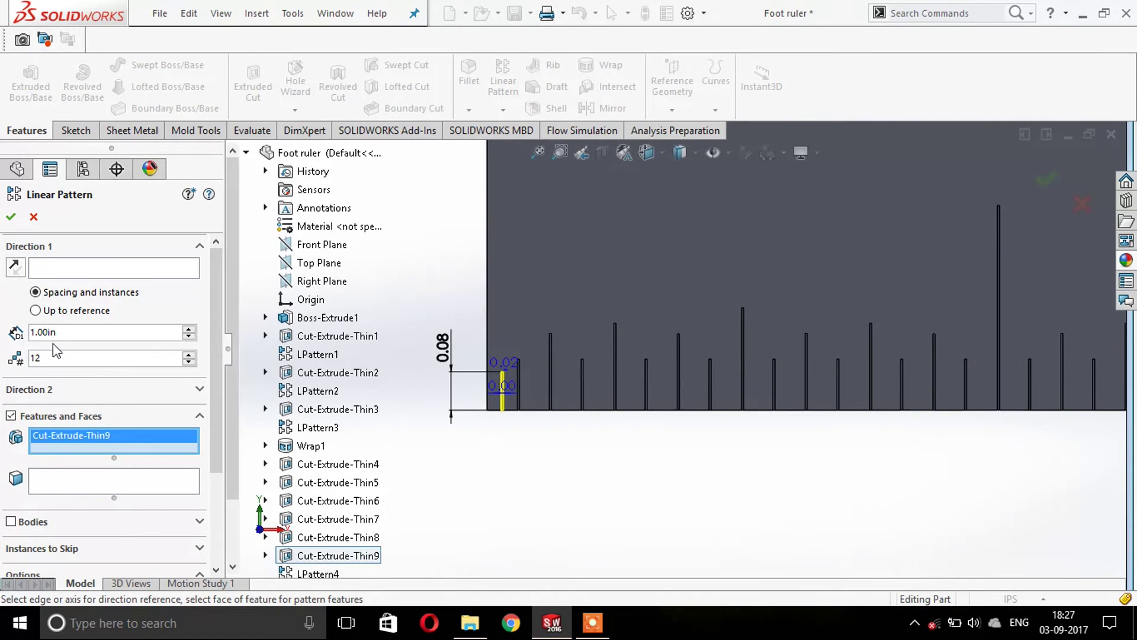
pyautogui.moveTo(65, 335); pyautogui.dragTo(3, 334)
pyautogui.write('1/16')
pyautogui.press('Return')
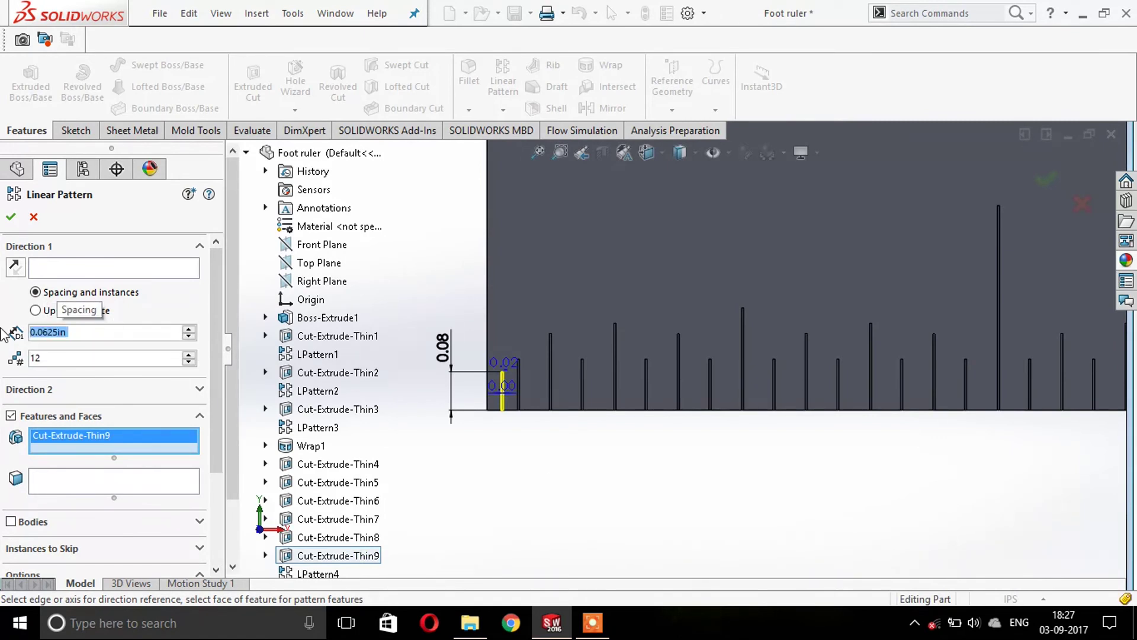
# Step: Set 64 instances along the ruler's bottom edge and accept LPattern8
pyautogui.click(57, 359)
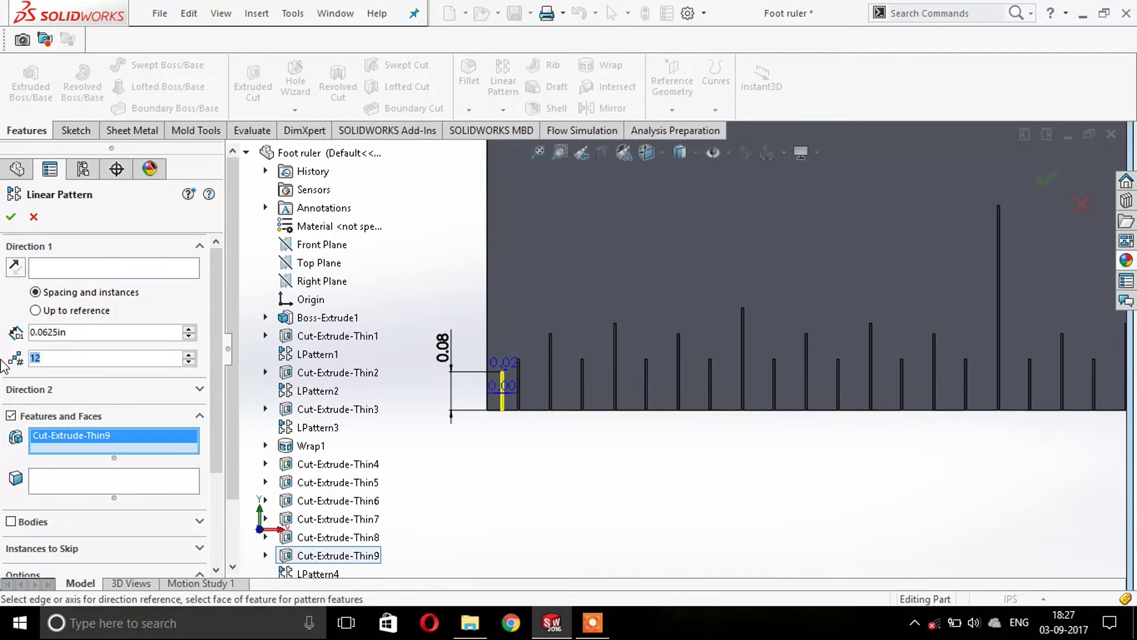
pyautogui.write('64')
pyautogui.press('Return')
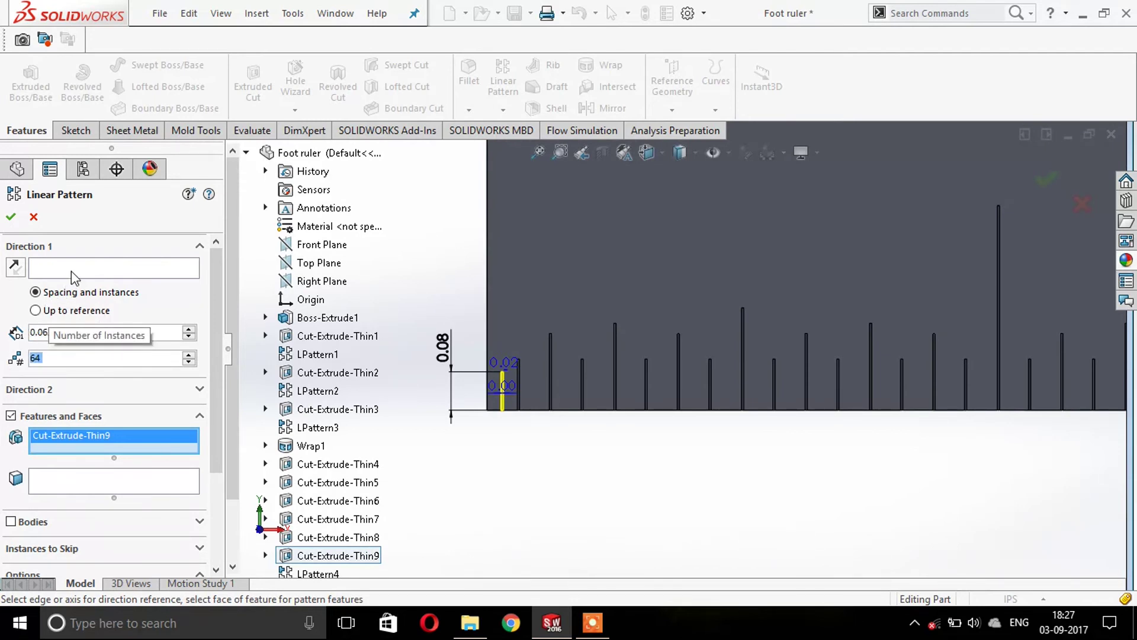
pyautogui.click(74, 270)
pyautogui.click(695, 410)
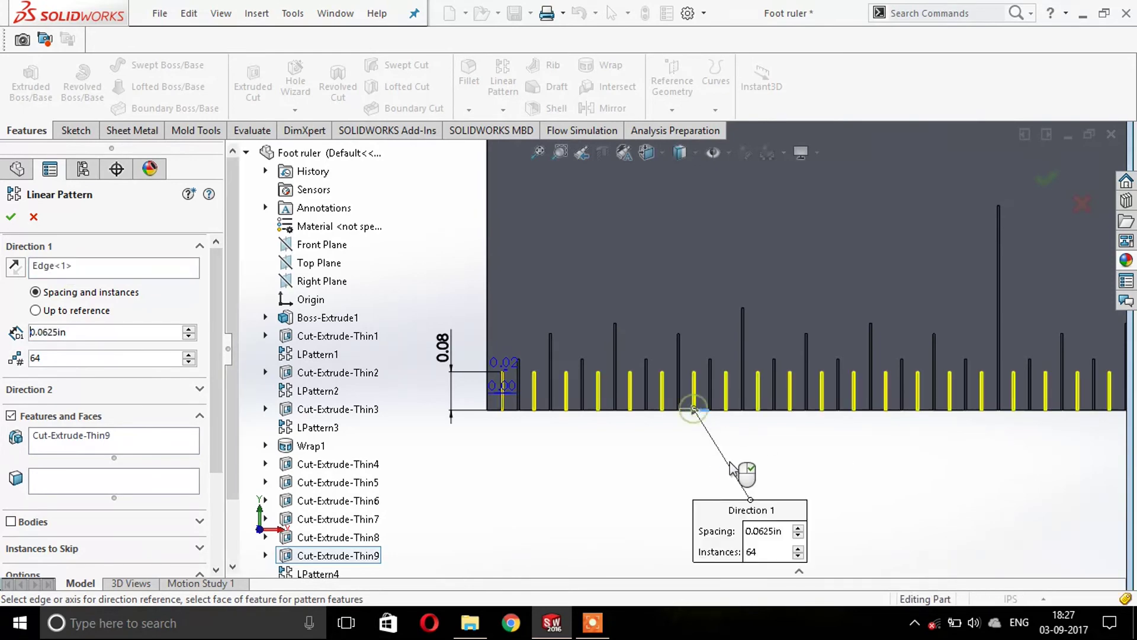
pyautogui.scroll(2, 965, 416)
pyautogui.scroll(1, 1019, 373)
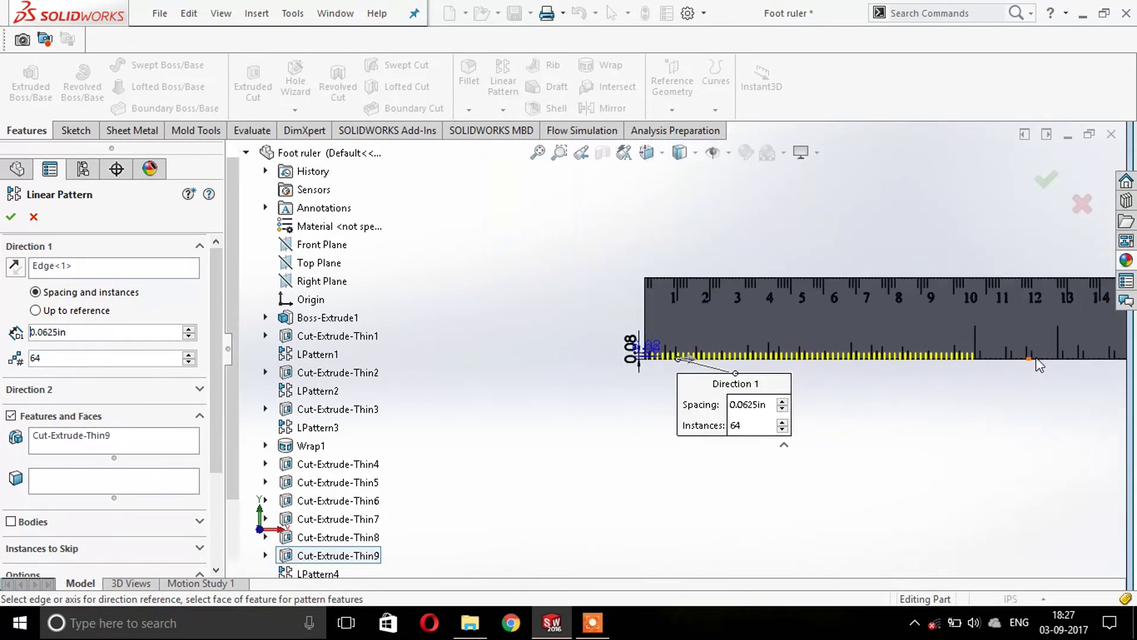
pyautogui.scroll(1, 1003, 374)
pyautogui.click(17, 221)
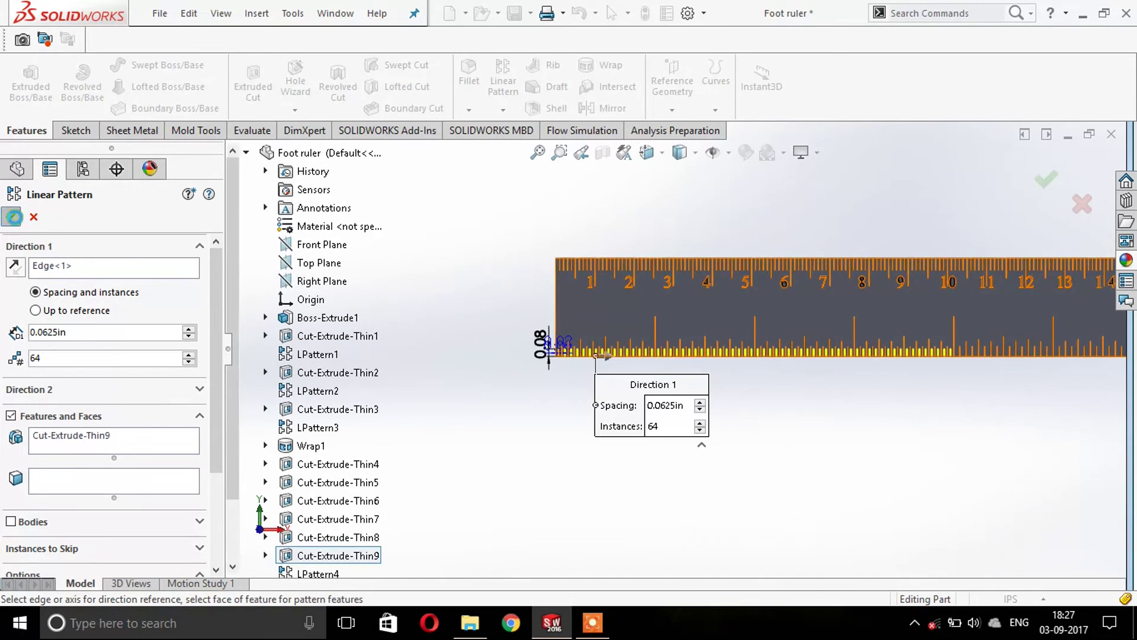
# Step: Zoom in and out to inspect the new sixteenth-inch graduations
pyautogui.scroll(-2, 605, 327)
pyautogui.scroll(1, 821, 313)
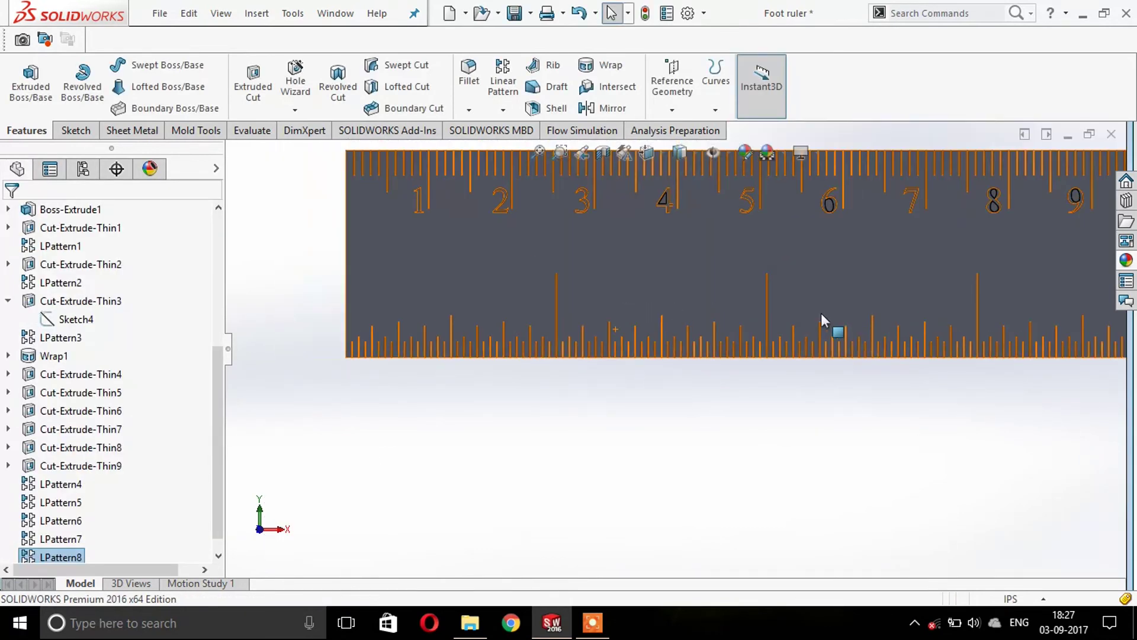
pyautogui.scroll(-5, 847, 294)
pyautogui.scroll(2, 980, 310)
pyautogui.scroll(1, 1005, 296)
pyautogui.scroll(-2, 994, 307)
pyautogui.scroll(1, 994, 307)
pyautogui.scroll(3, 533, 326)
pyautogui.scroll(1, 415, 385)
pyautogui.scroll(-2, 447, 358)
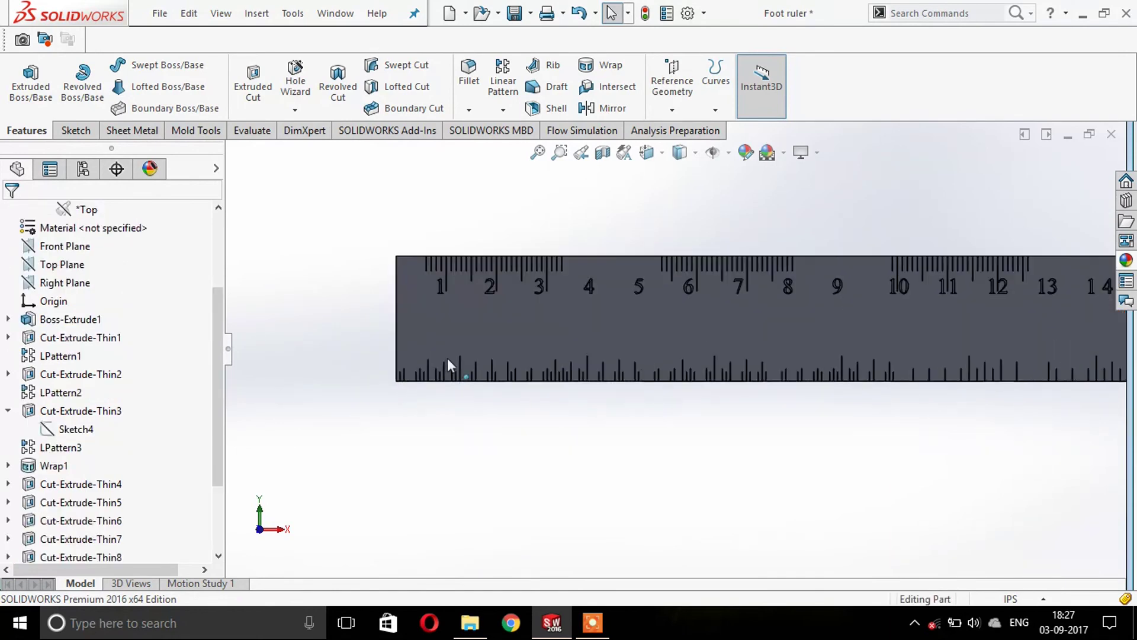
pyautogui.scroll(-2, 482, 337)
pyautogui.scroll(-2, 482, 336)
pyautogui.scroll(2, 681, 415)
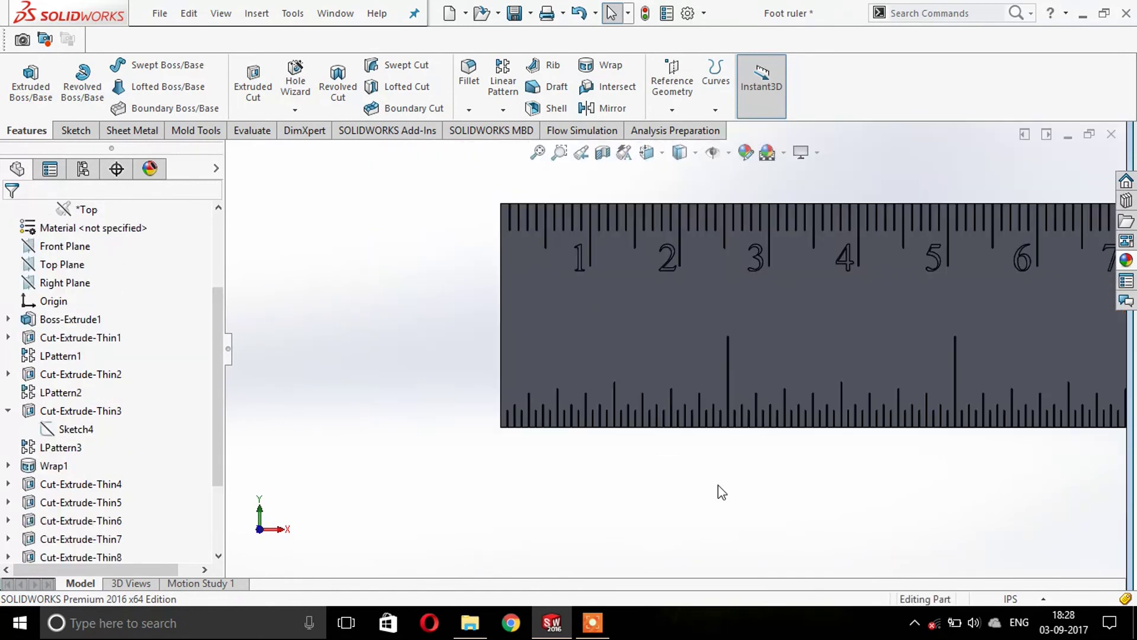
# Step: Sketch on the ruler face and draw a 12in centerline from its left edge
pyautogui.click(638, 348)
pyautogui.click(704, 297)
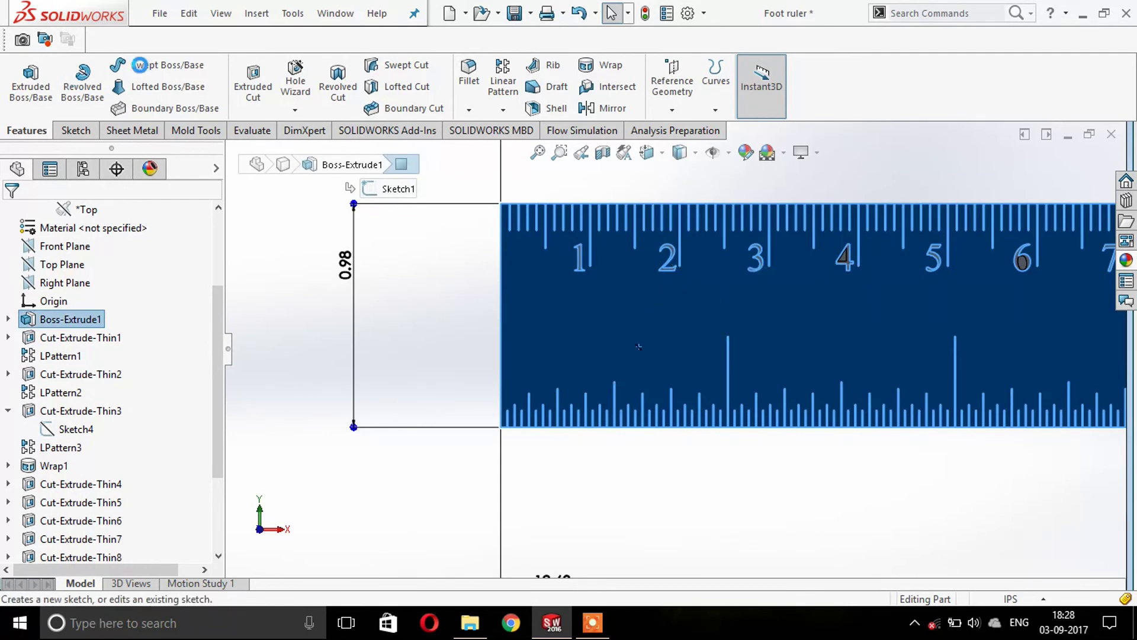
pyautogui.click(125, 65)
pyautogui.click(147, 105)
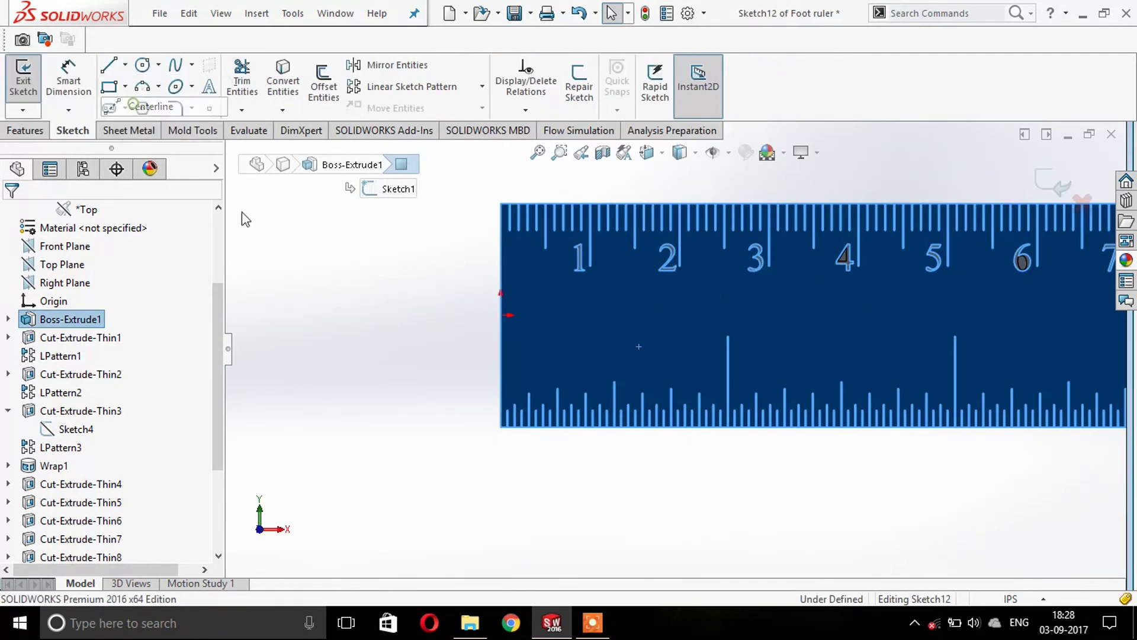
pyautogui.click(501, 361)
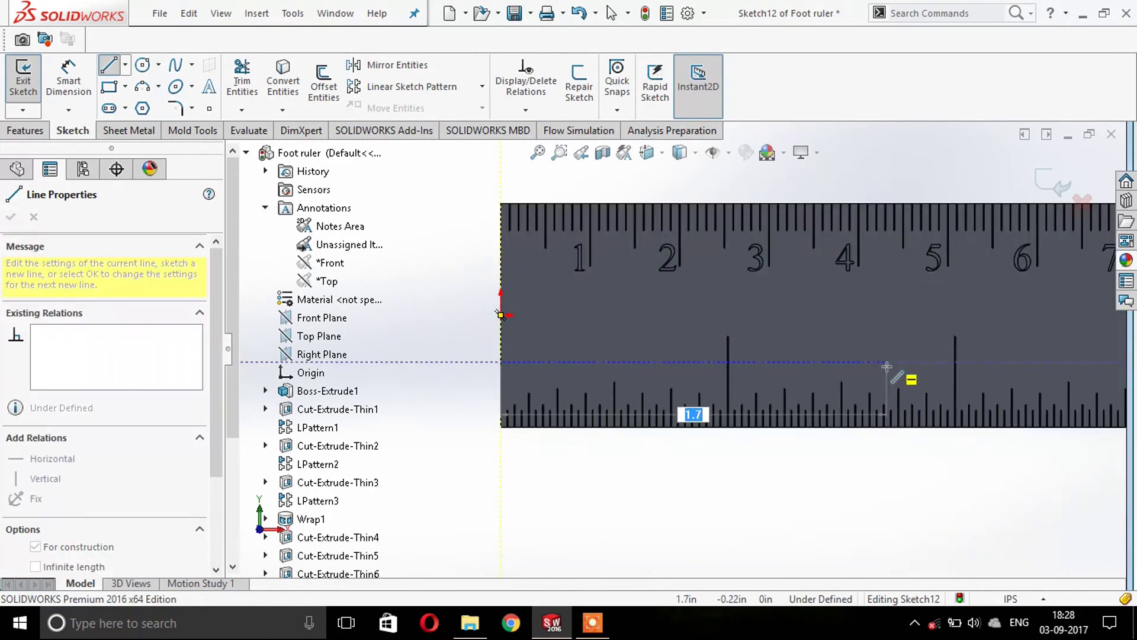
pyautogui.write('12')
pyautogui.press('Return')
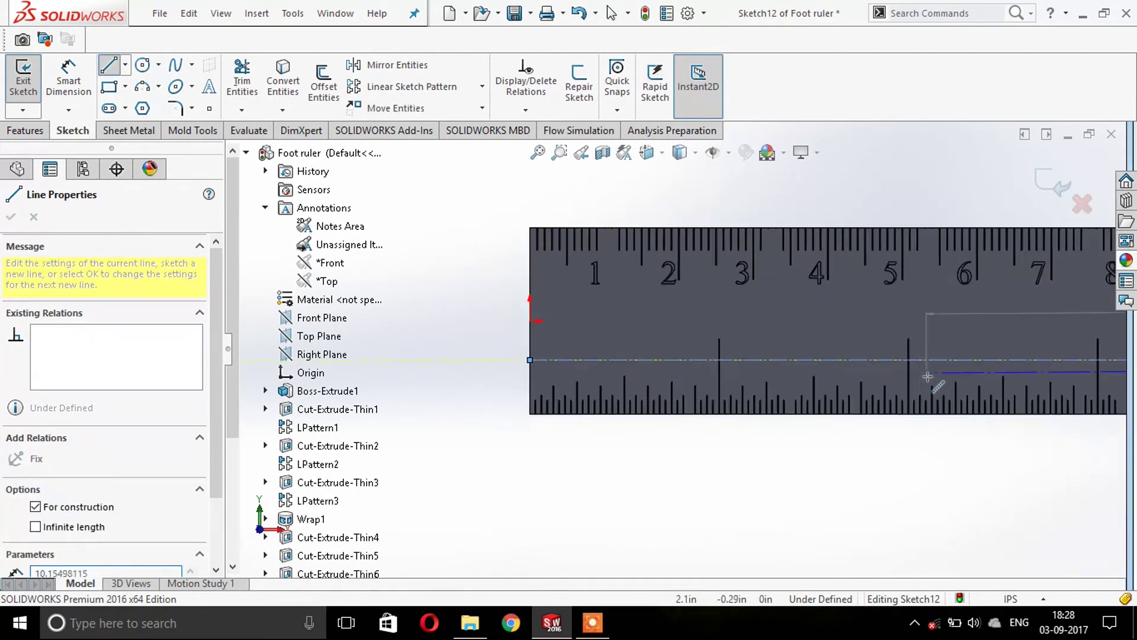
pyautogui.press('f')
pyautogui.press('Escape')
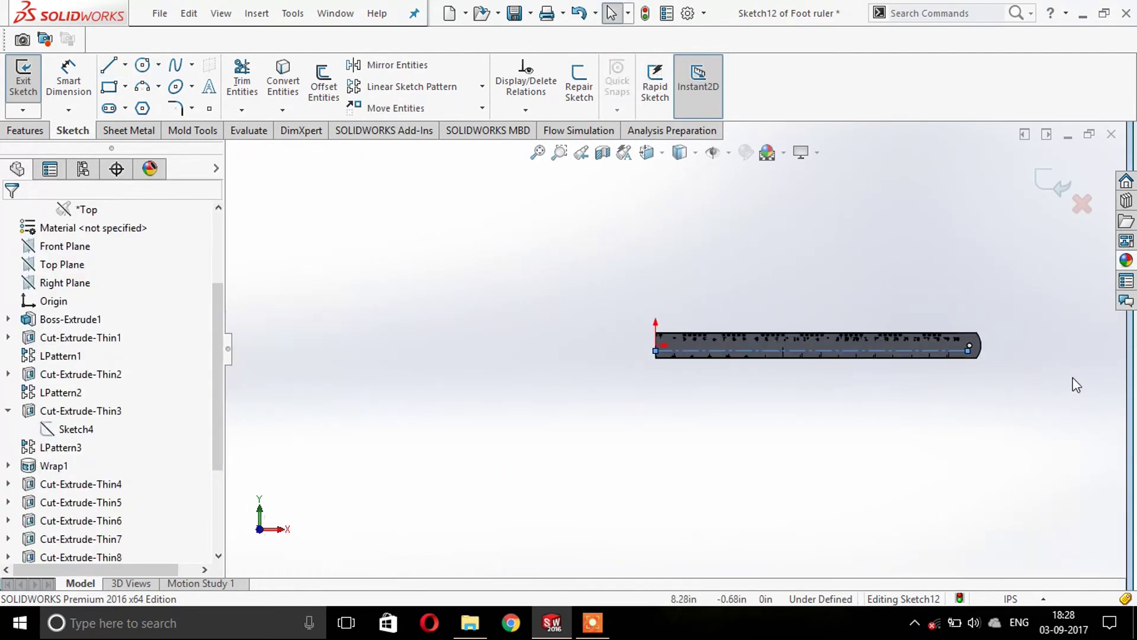
# Step: Dimension the centerline length, first 12.2 then corrected to 12.1
pyautogui.scroll(-3, 896, 385)
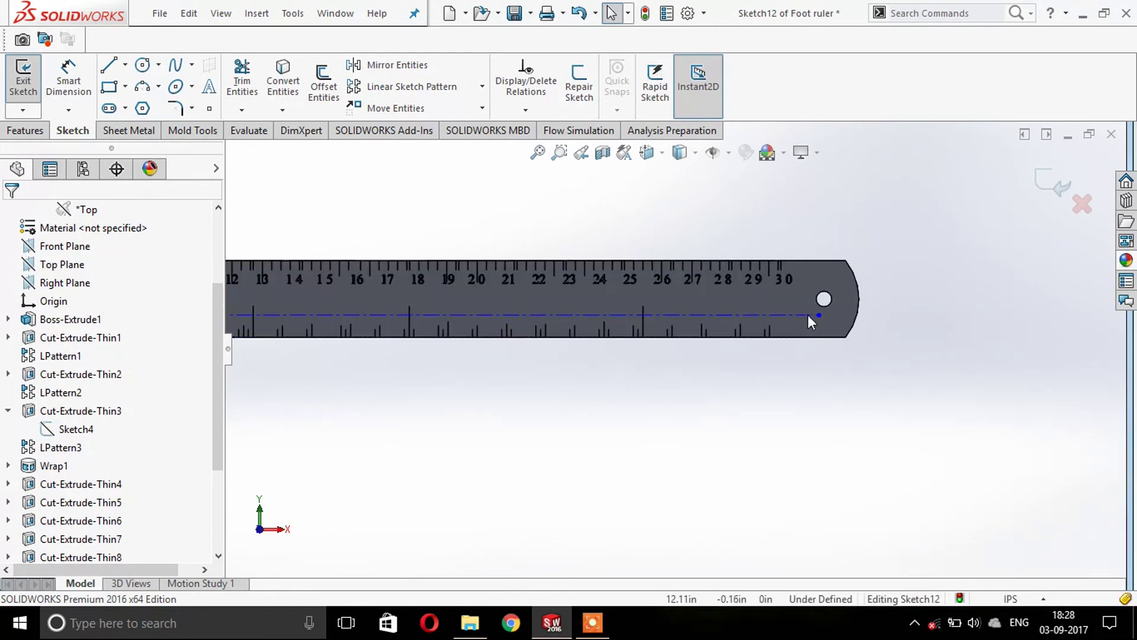
pyautogui.click(69, 76)
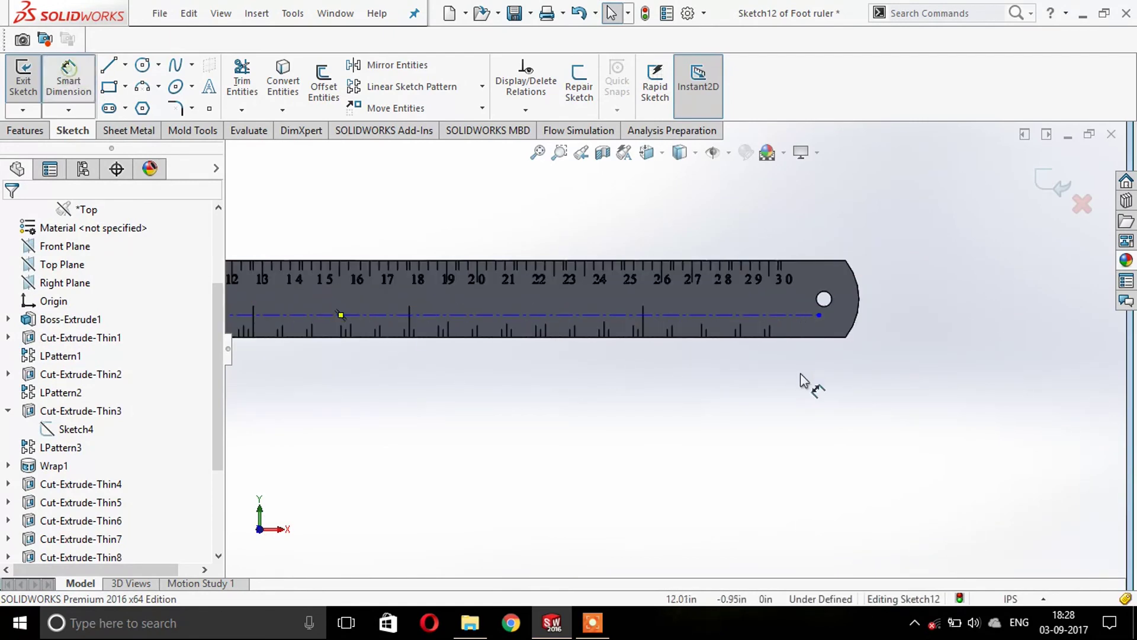
pyautogui.click(802, 314)
pyautogui.click(814, 230)
pyautogui.write('12.2')
pyautogui.press('Return')
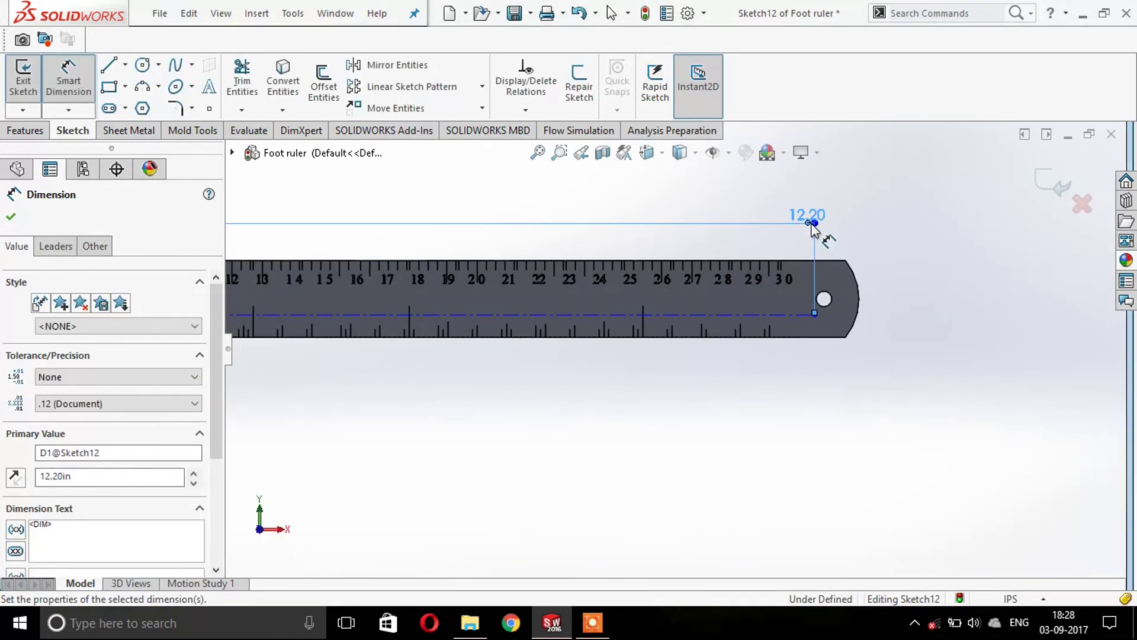
pyautogui.doubleClick(806, 213)
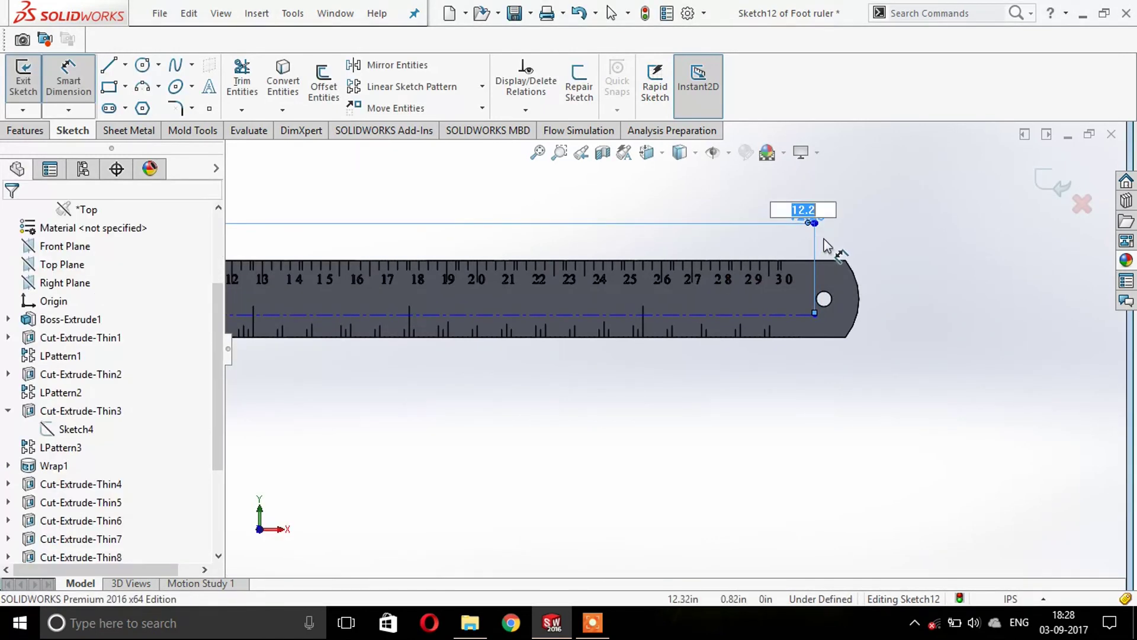
pyautogui.write('12.')
pyautogui.press('Return')
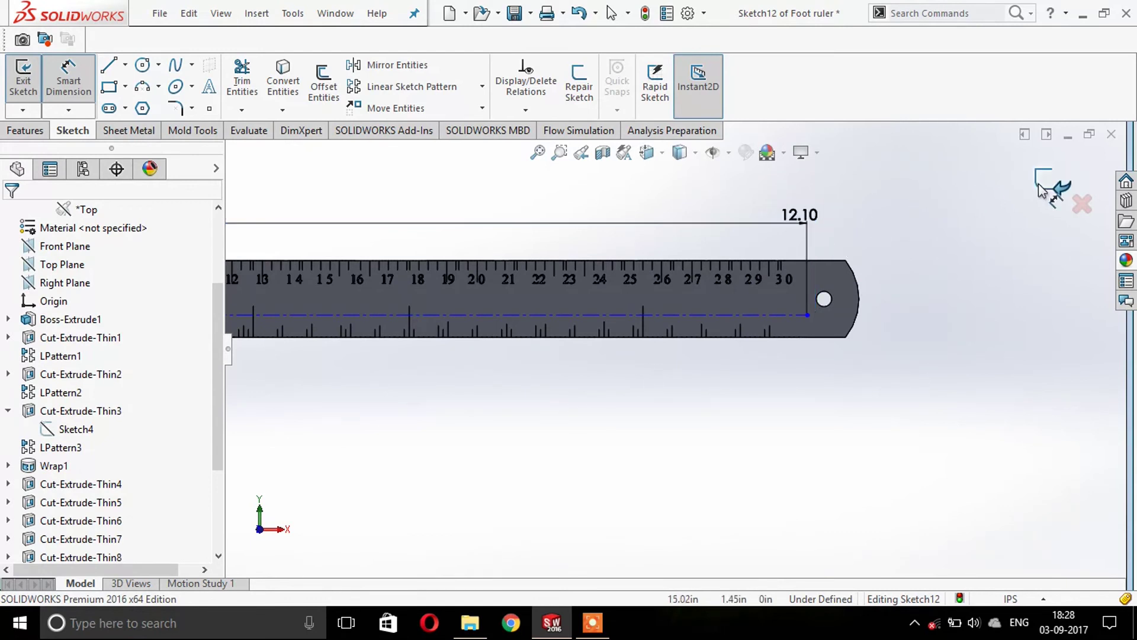
# Step: Dimension the vertical line to 0.20 and clear the sketch selection
pyautogui.hotkey('ctrl', 'b')
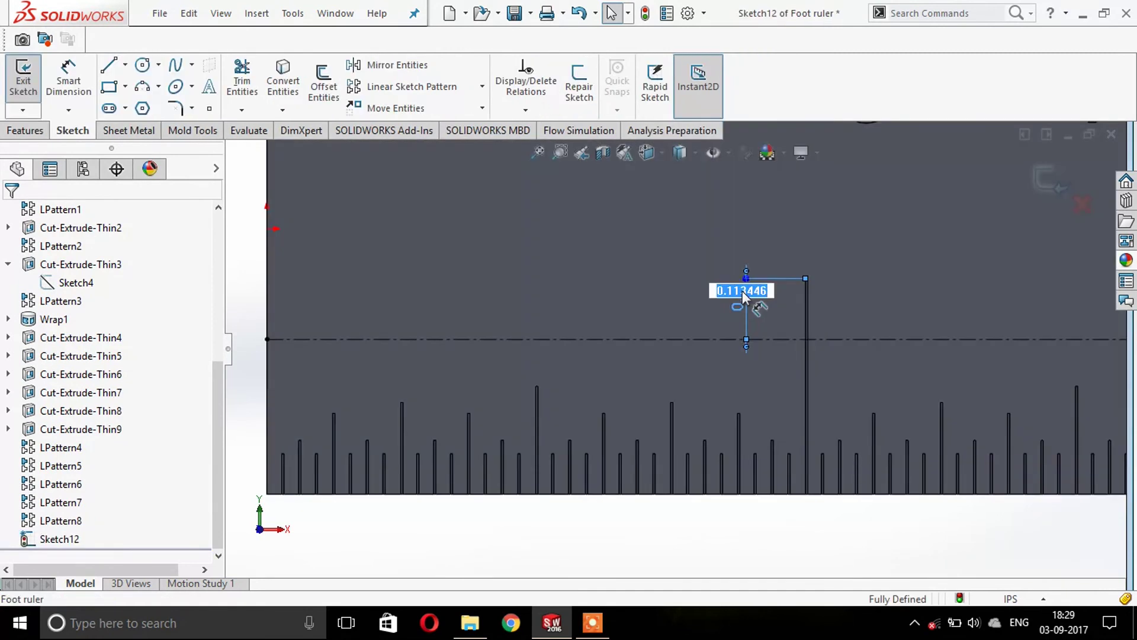
pyautogui.write('.2')
pyautogui.press('Return')
pyautogui.scroll(1, 582, 331)
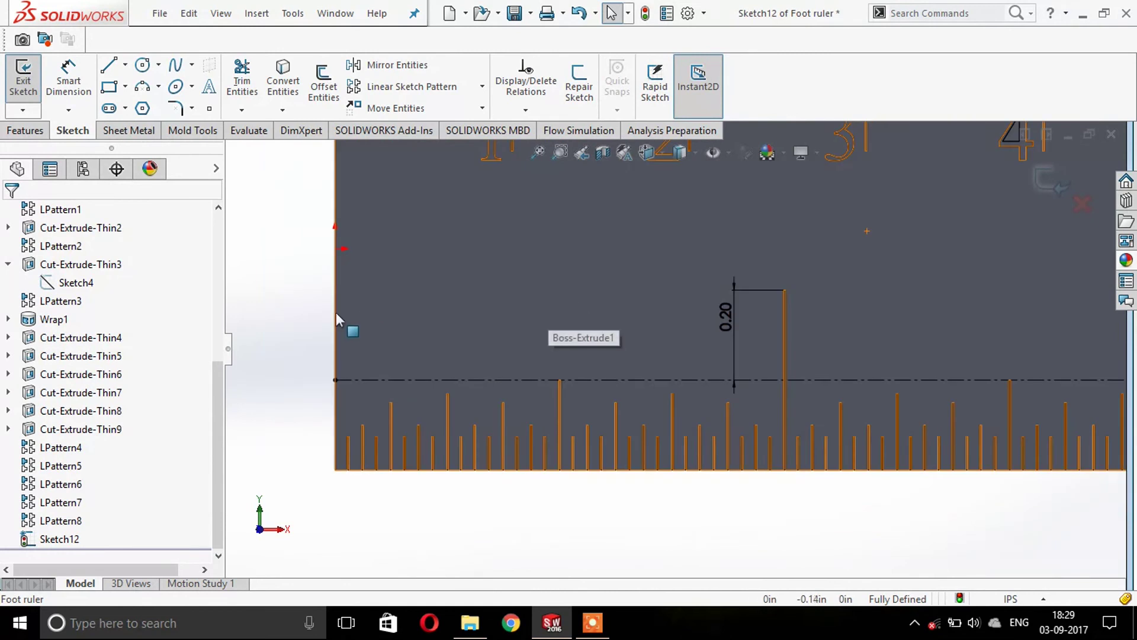
pyautogui.click(303, 281)
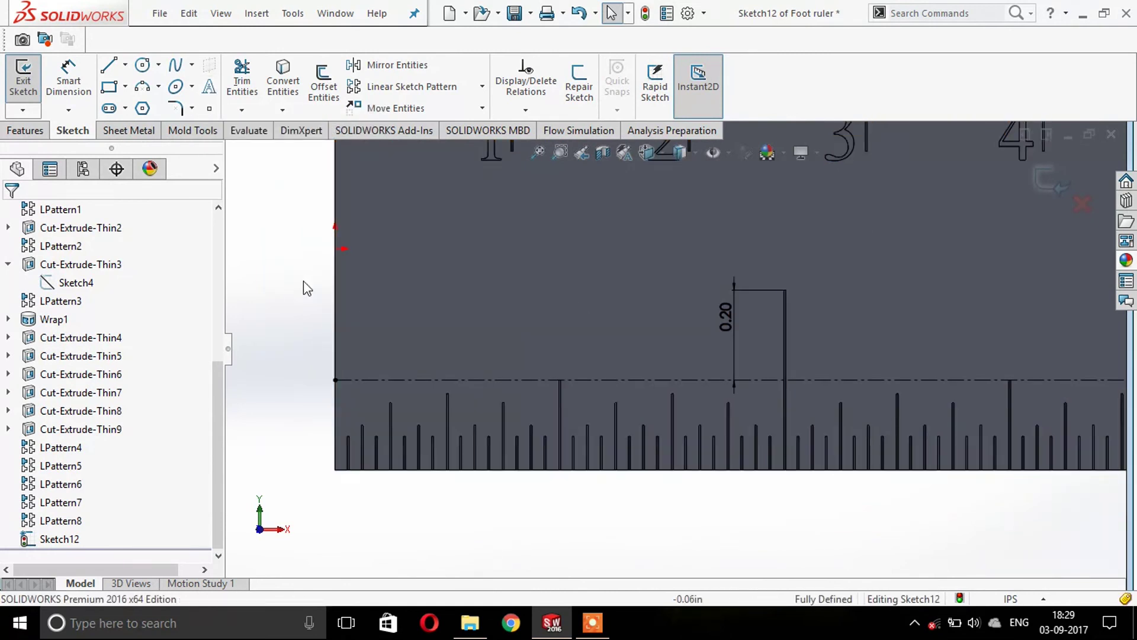
pyautogui.click(209, 90)
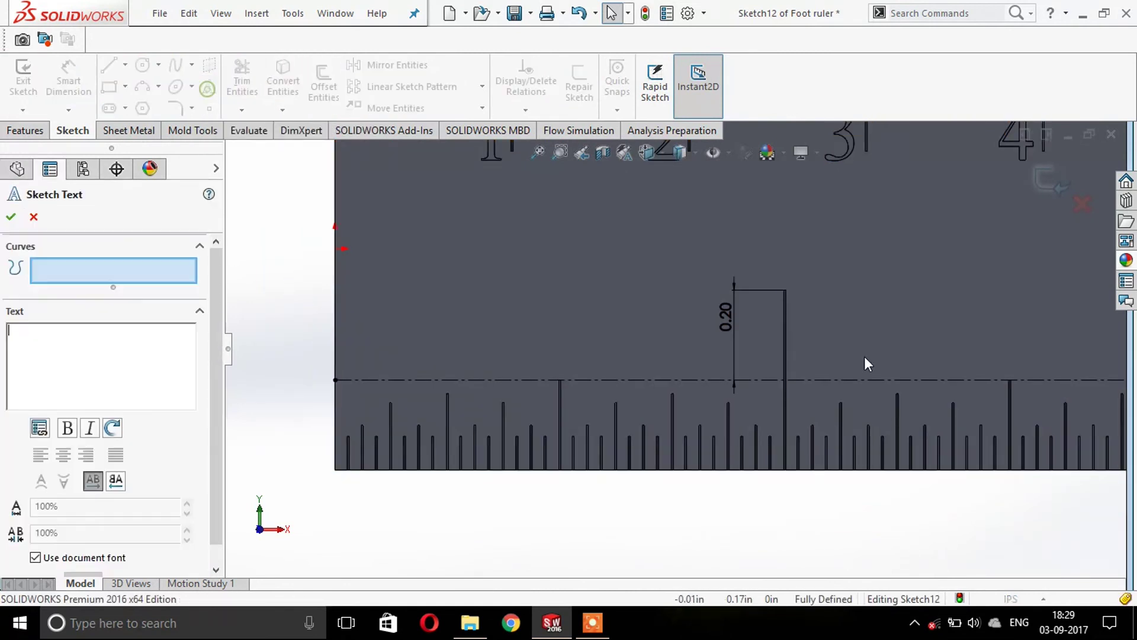
# Step: Place sketch text numbering 1 through 12 along the centerline
pyautogui.click(588, 378)
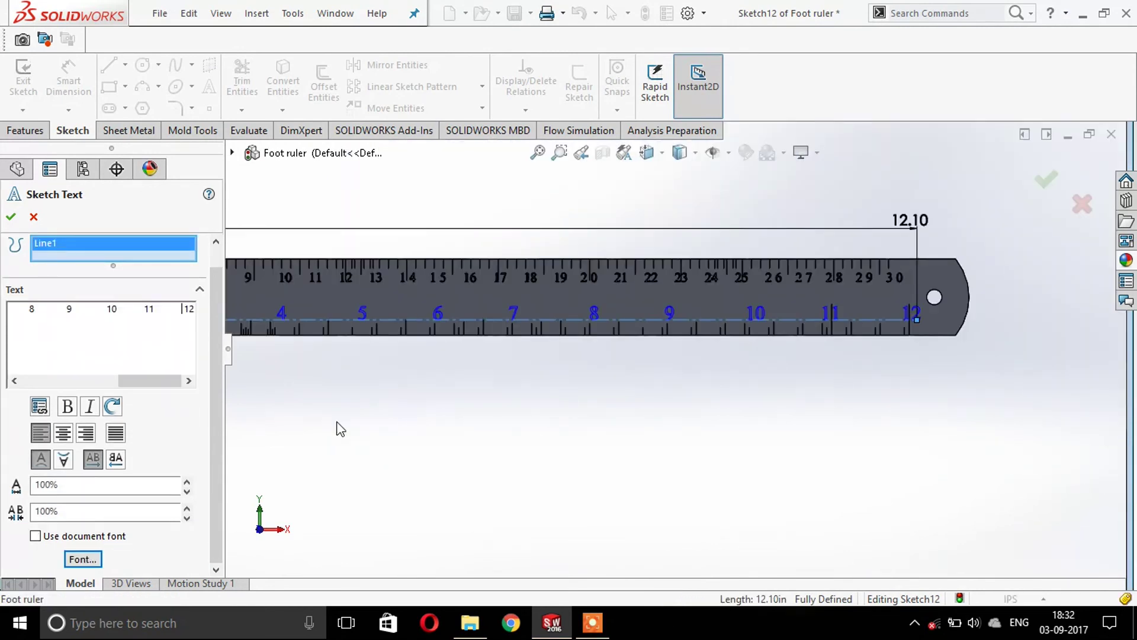
pyautogui.click(15, 214)
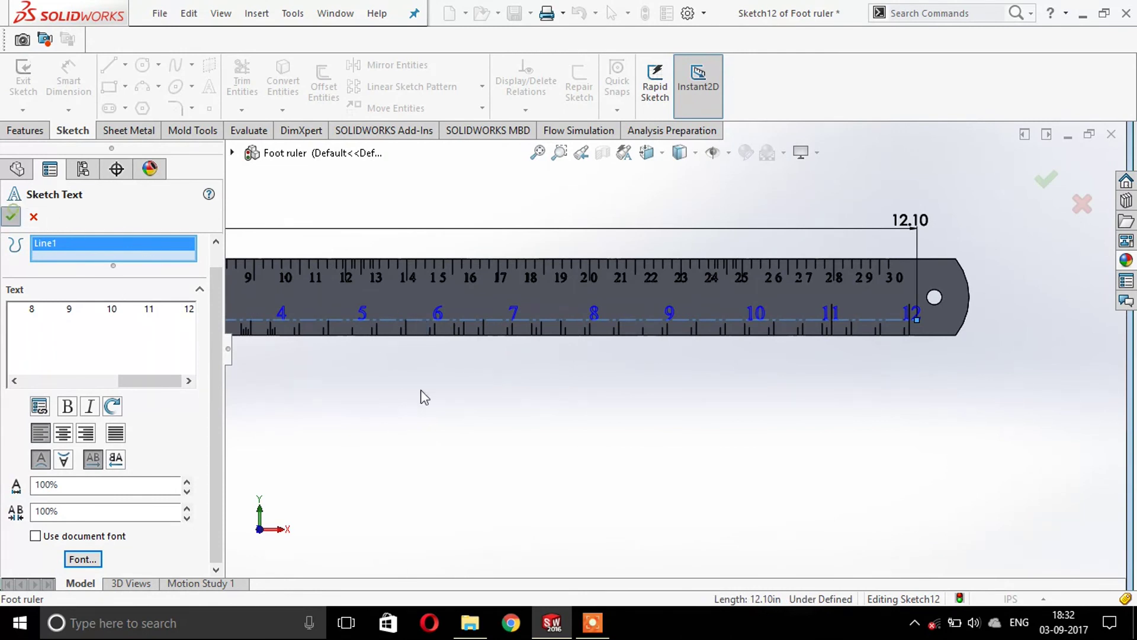
pyautogui.scroll(3, 447, 265)
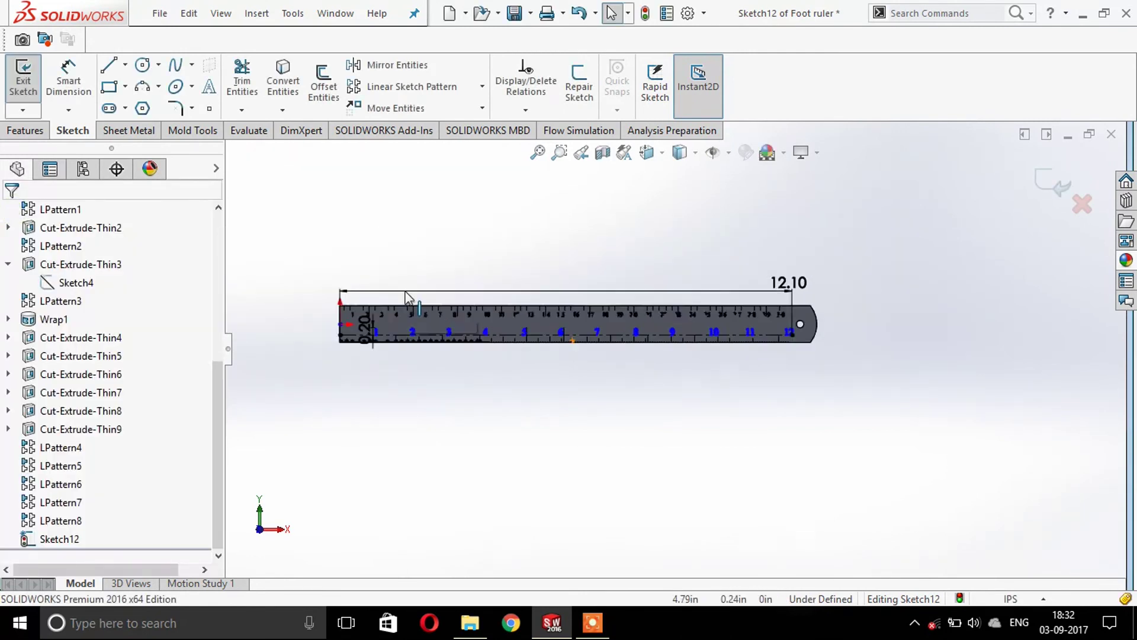
pyautogui.scroll(-2, 407, 298)
pyautogui.scroll(-3, 407, 299)
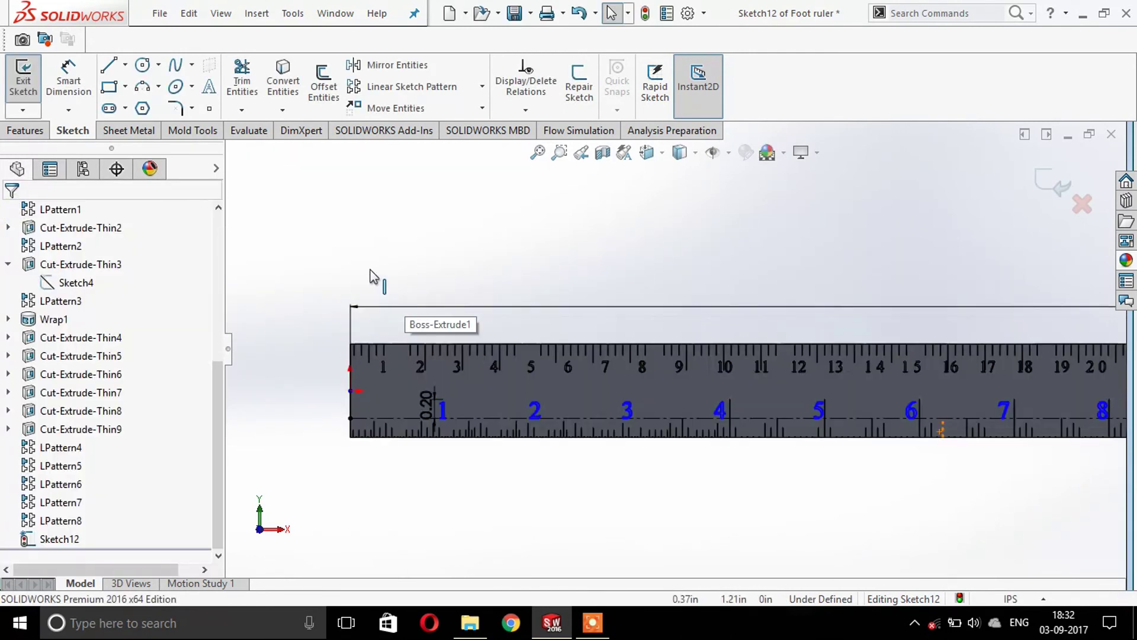
pyautogui.click(27, 131)
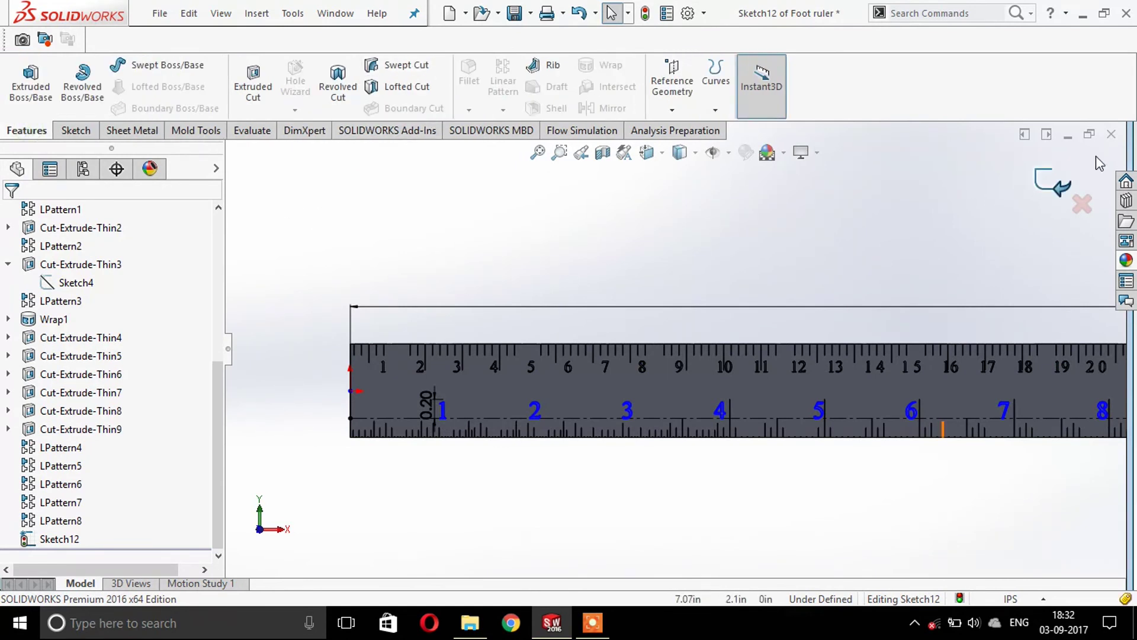
# Step: Wrap Sketch12's inch numbers onto the ruler face as a deboss (Wrap2)
pyautogui.click(1052, 187)
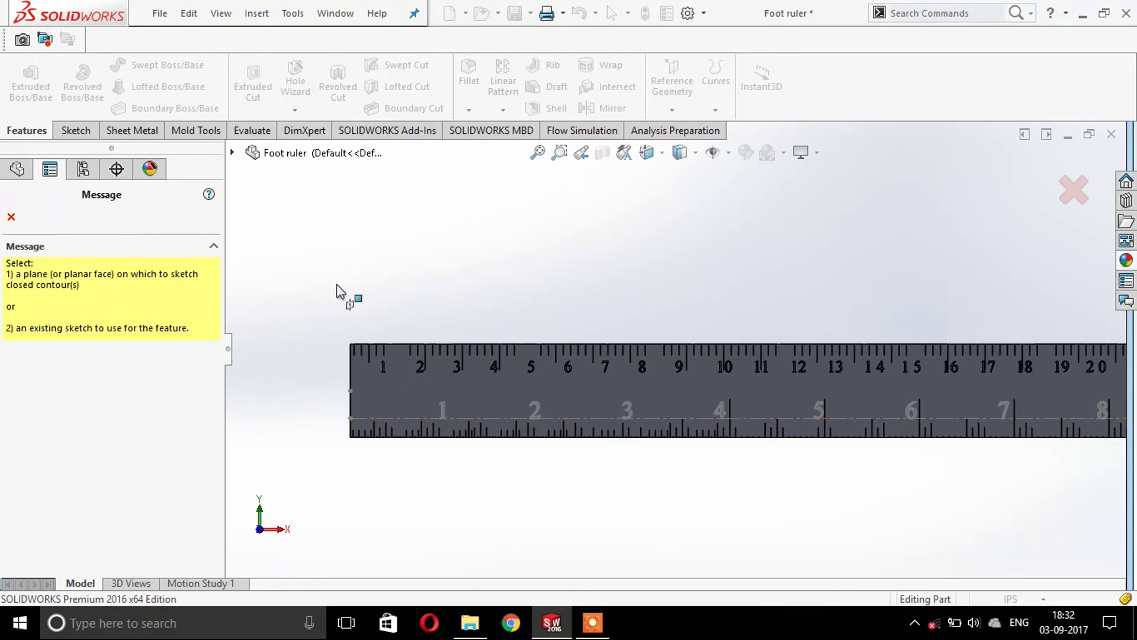
pyautogui.click(232, 152)
pyautogui.scroll(-2, 319, 521)
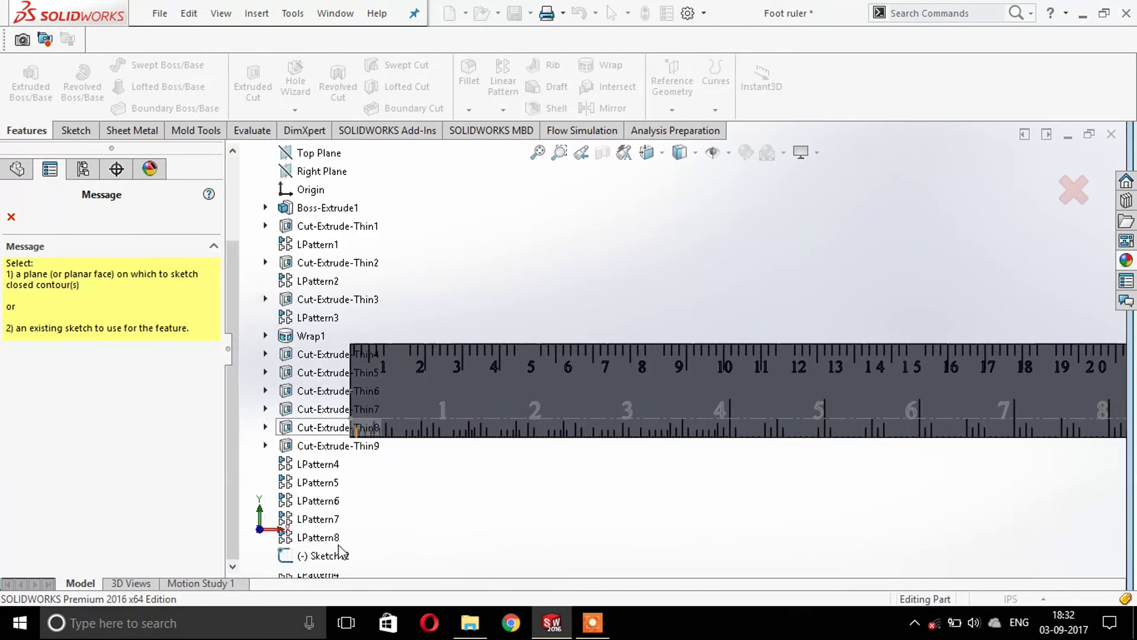
pyautogui.click(321, 557)
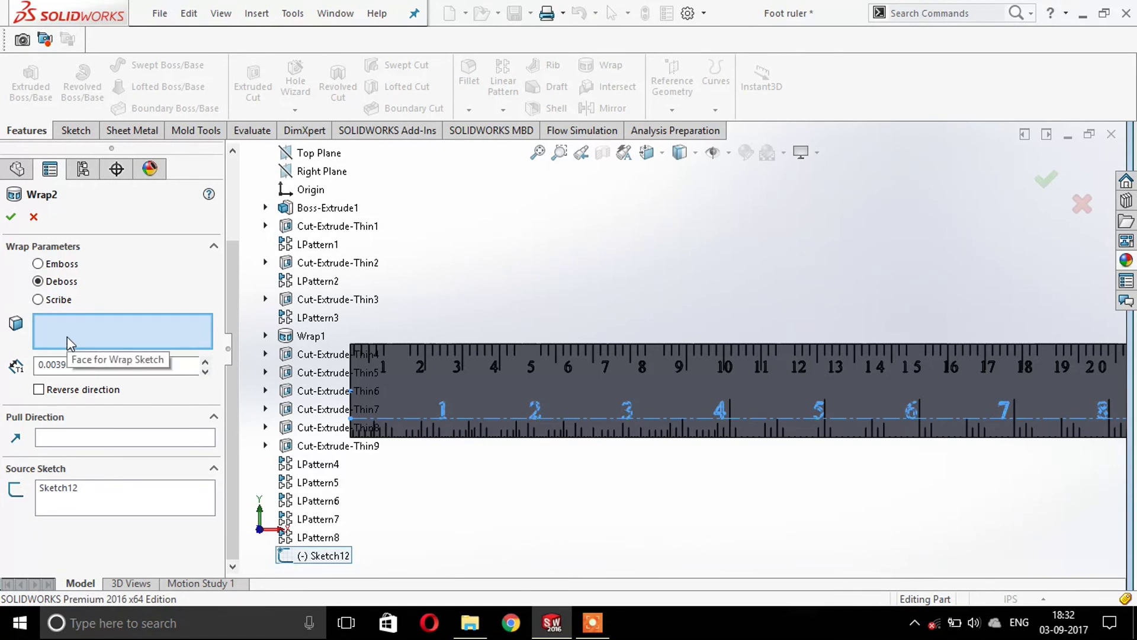
pyautogui.click(457, 394)
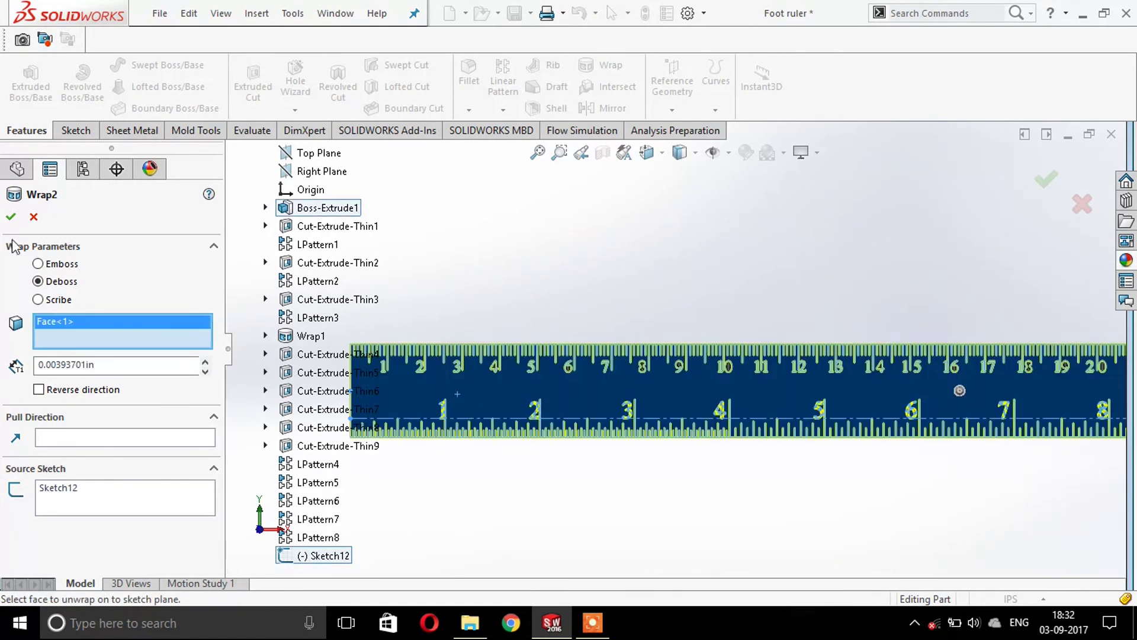
pyautogui.click(16, 221)
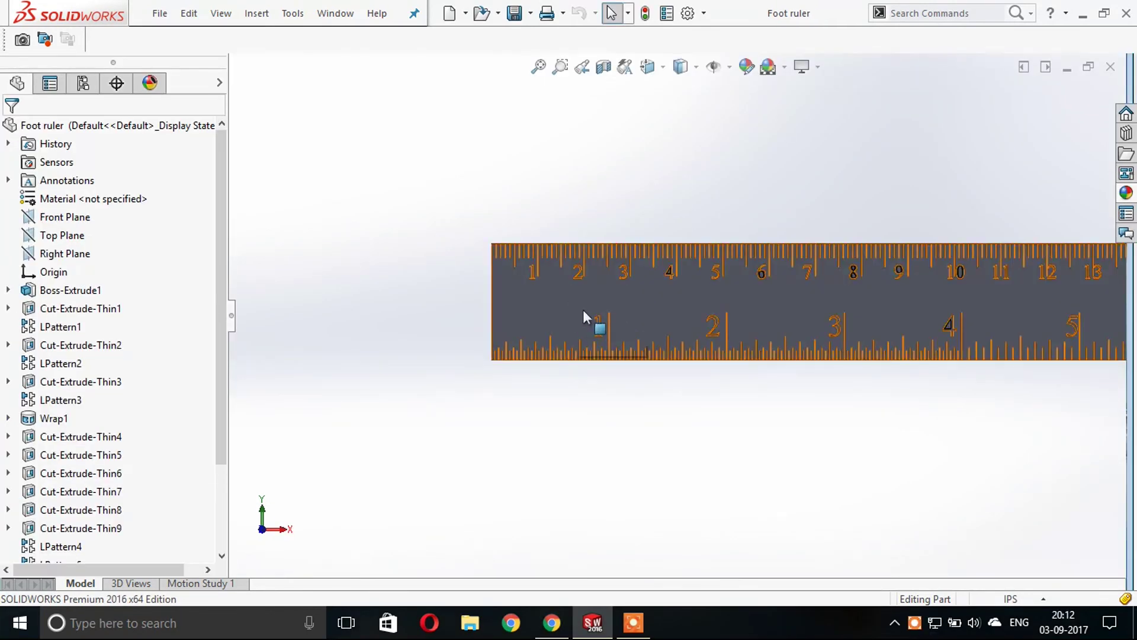
# Step: Start a new sketch, Sketch14, on the ruler's face
pyautogui.scroll(-3, 687, 317)
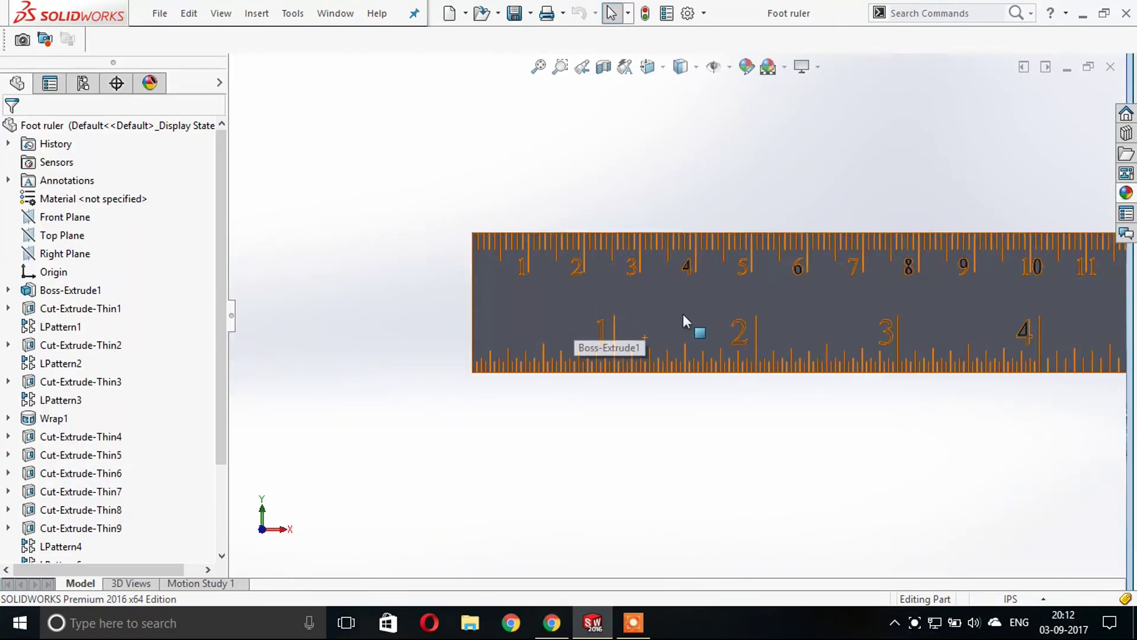
pyautogui.scroll(2, 666, 357)
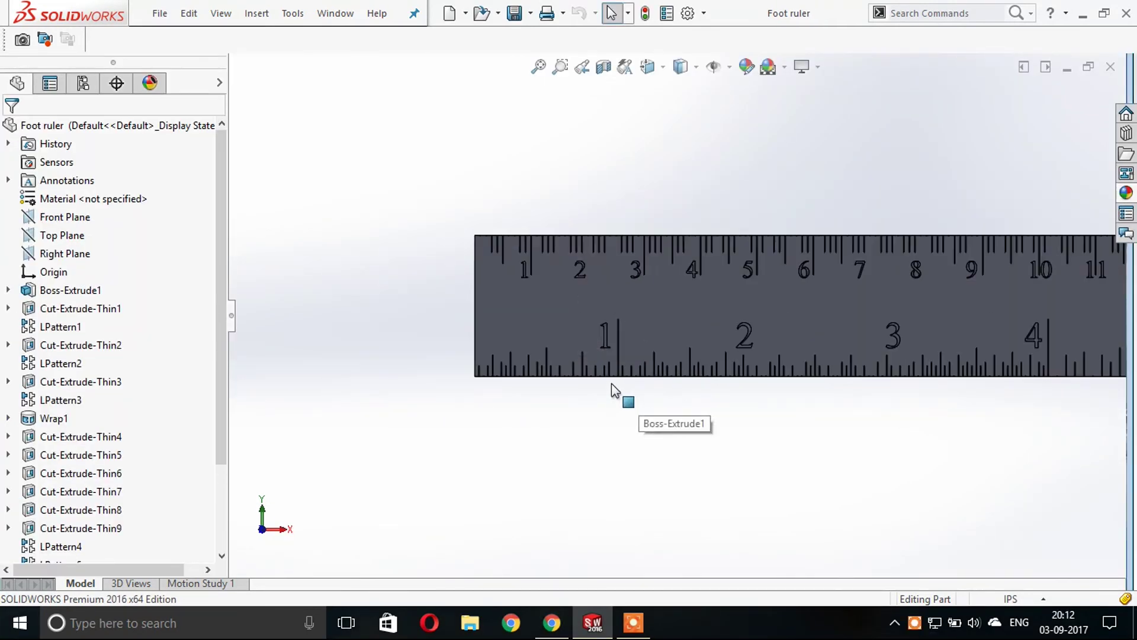
pyautogui.scroll(-1, 611, 383)
pyautogui.scroll(-5, 395, 170)
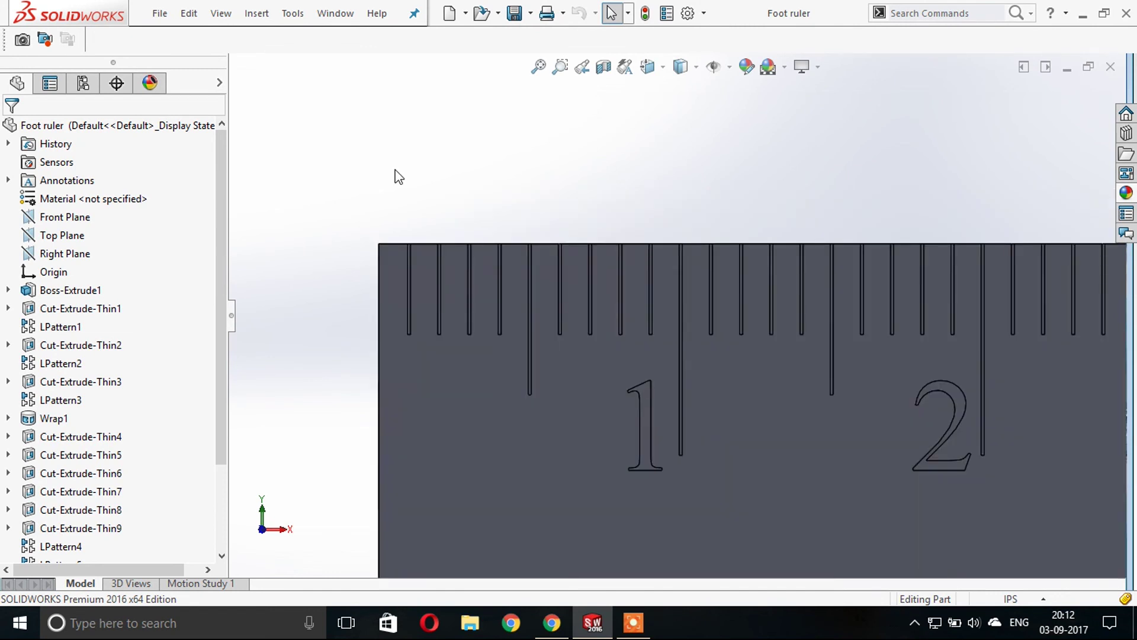
pyautogui.click(447, 432)
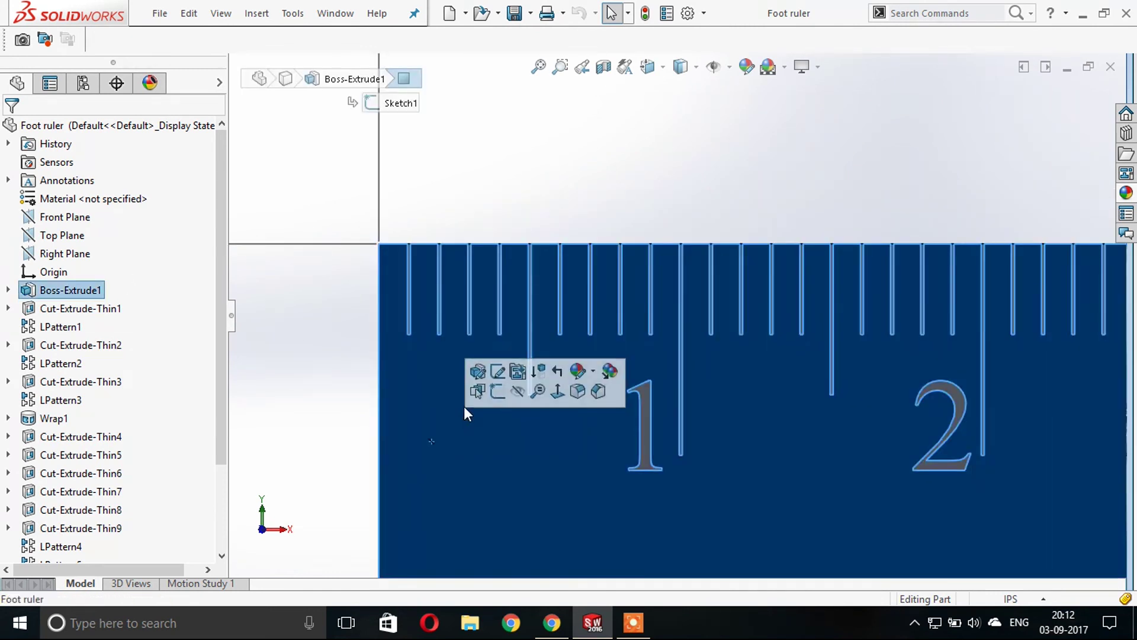
pyautogui.click(498, 392)
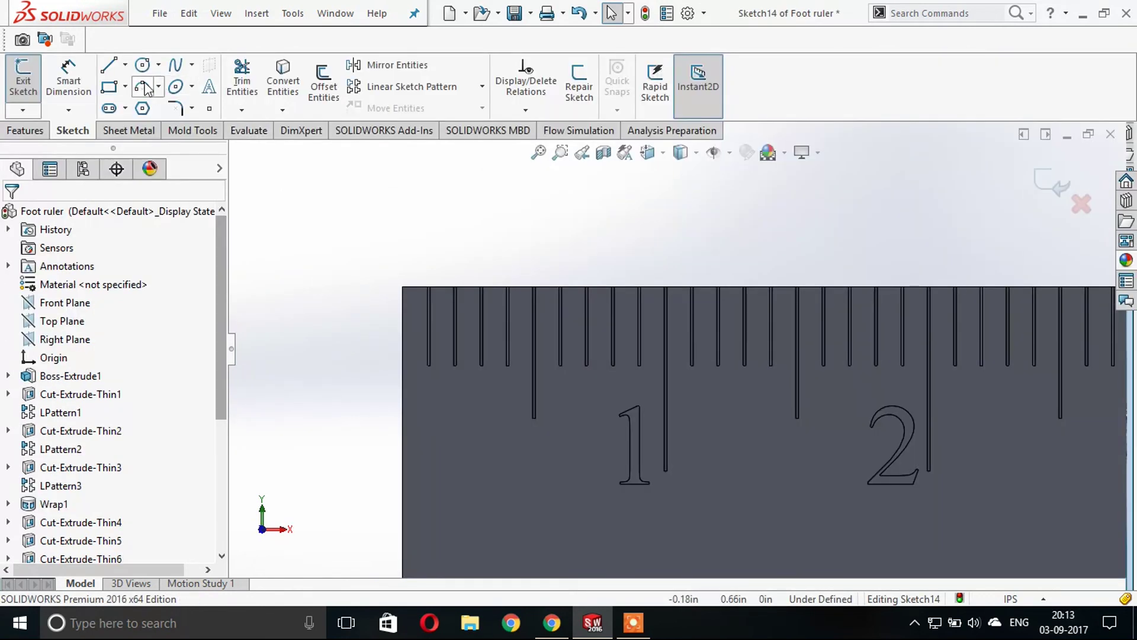
# Step: Draw a short vertical line from the ruler's top-left corner
pyautogui.click(109, 65)
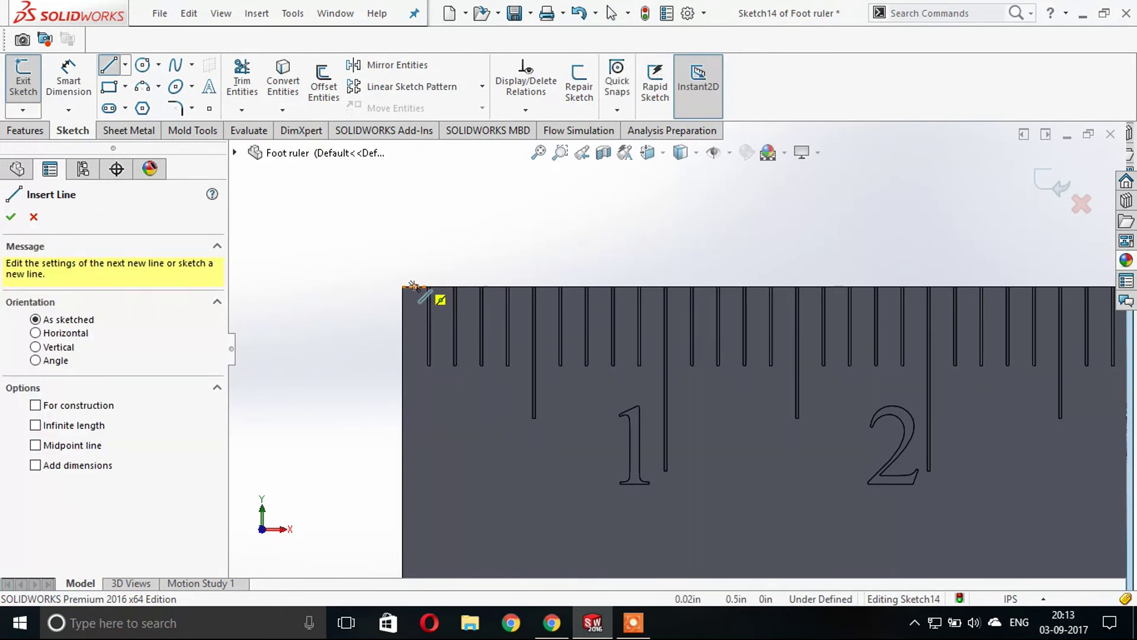
pyautogui.click(414, 287)
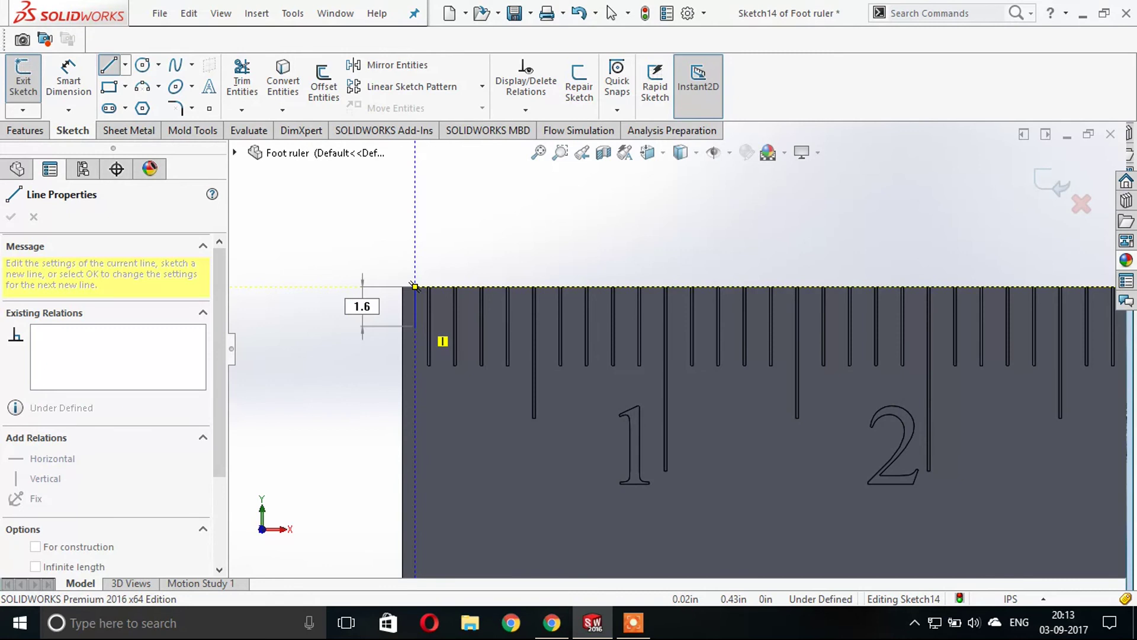
pyautogui.write('1.')
pyautogui.press('Return')
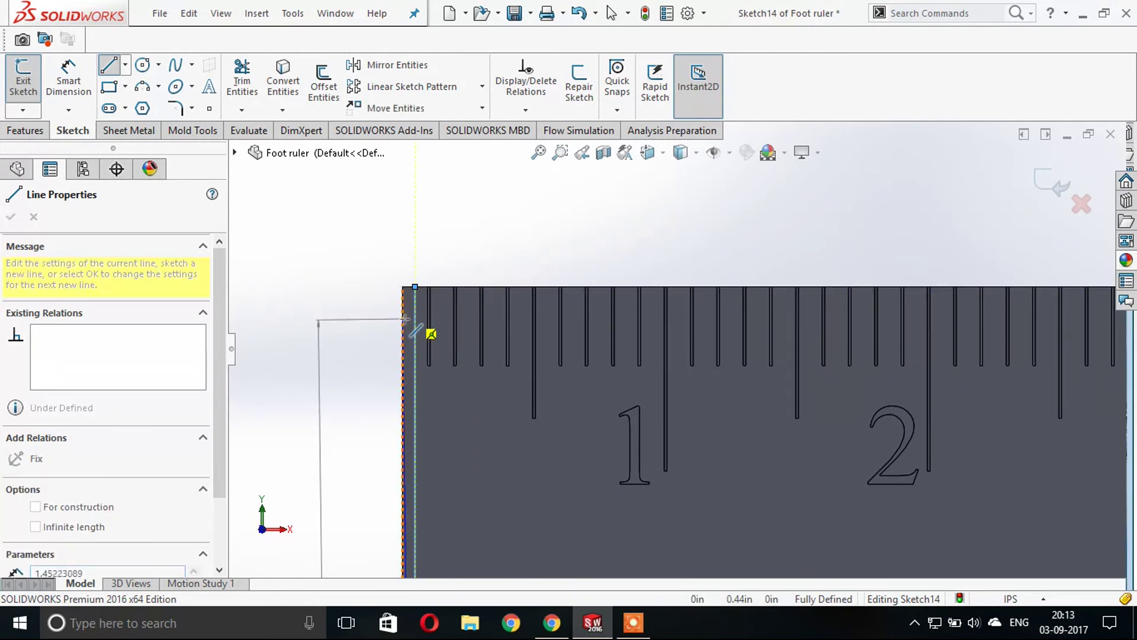
pyautogui.press('Escape')
# Step: Switch the document units to MMGS millimetres and rebuild the ruler
pyautogui.scroll(3, 468, 432)
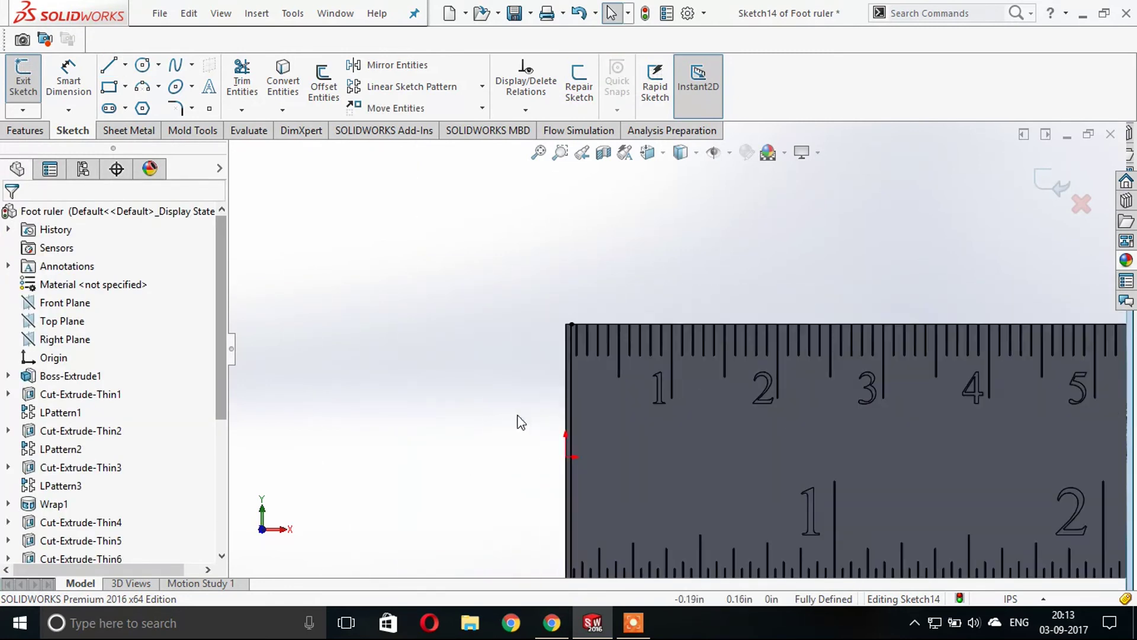
pyautogui.scroll(1, 603, 520)
pyautogui.scroll(1, 610, 518)
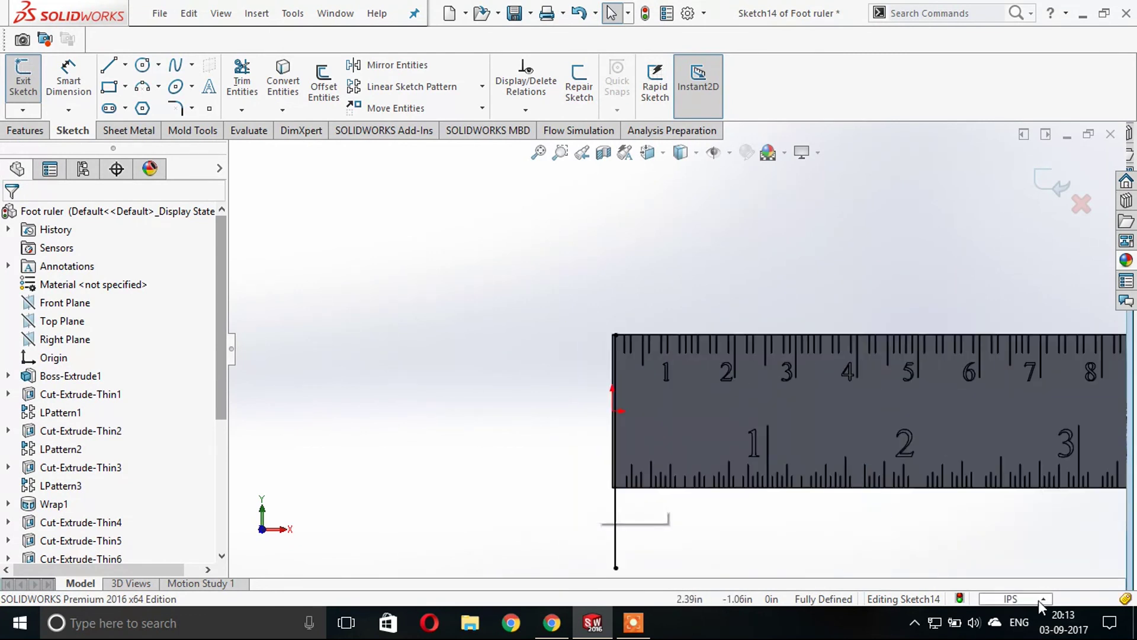
pyautogui.click(1039, 600)
pyautogui.click(1002, 529)
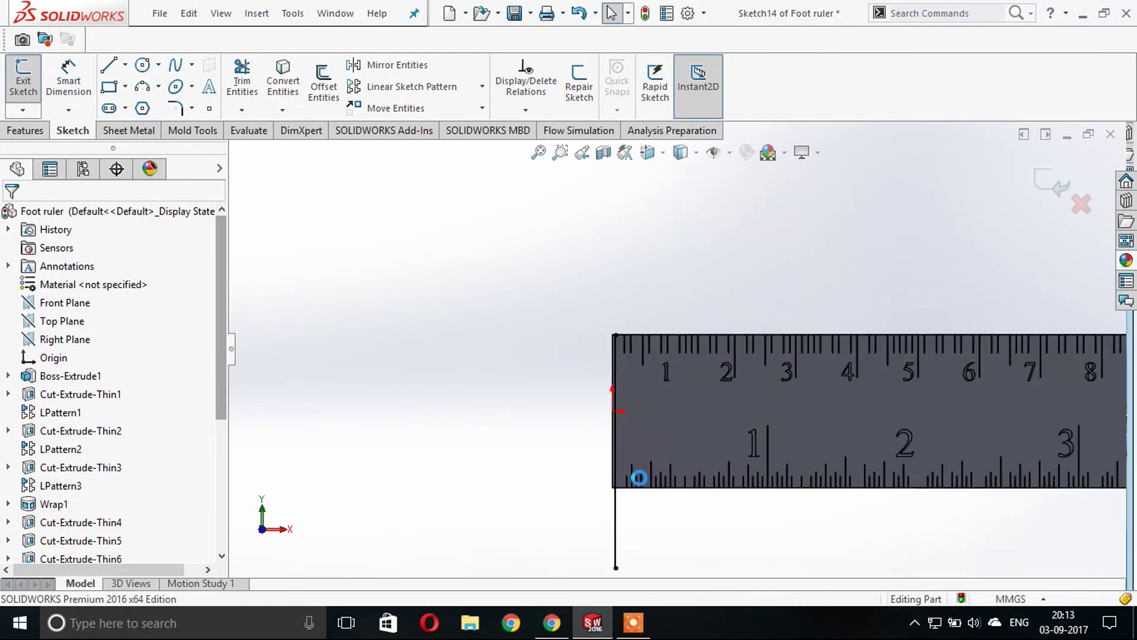
pyautogui.hotkey('ctrl', 'b')
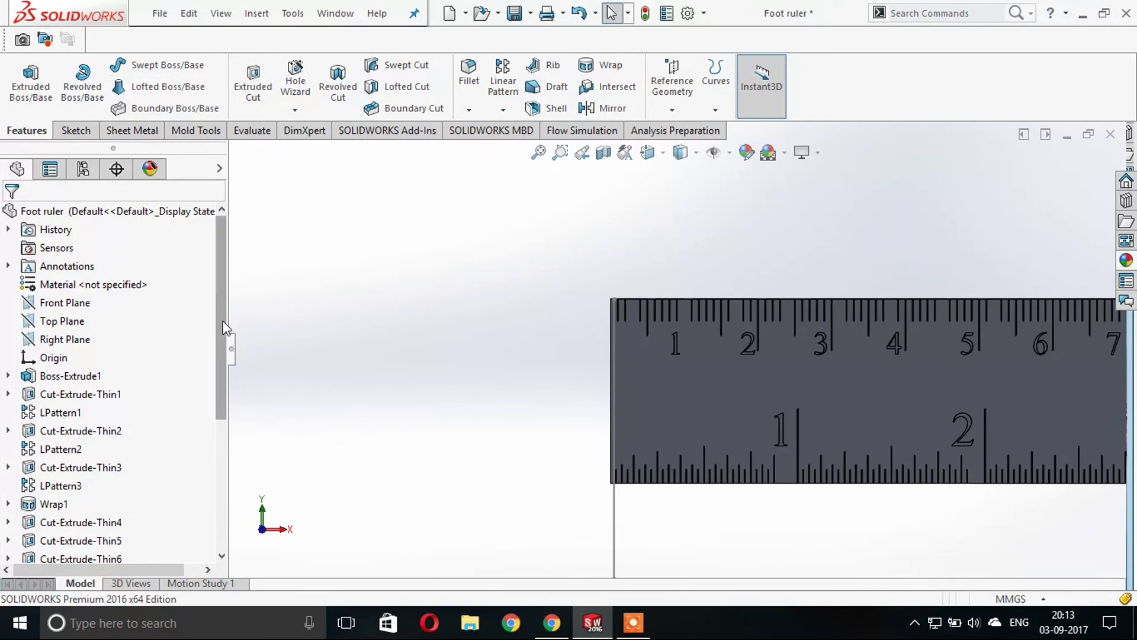
pyautogui.press('s')
# Step: Dimension the vertical tick line to 1.50 mm, making it fully defined
pyautogui.click(69, 75)
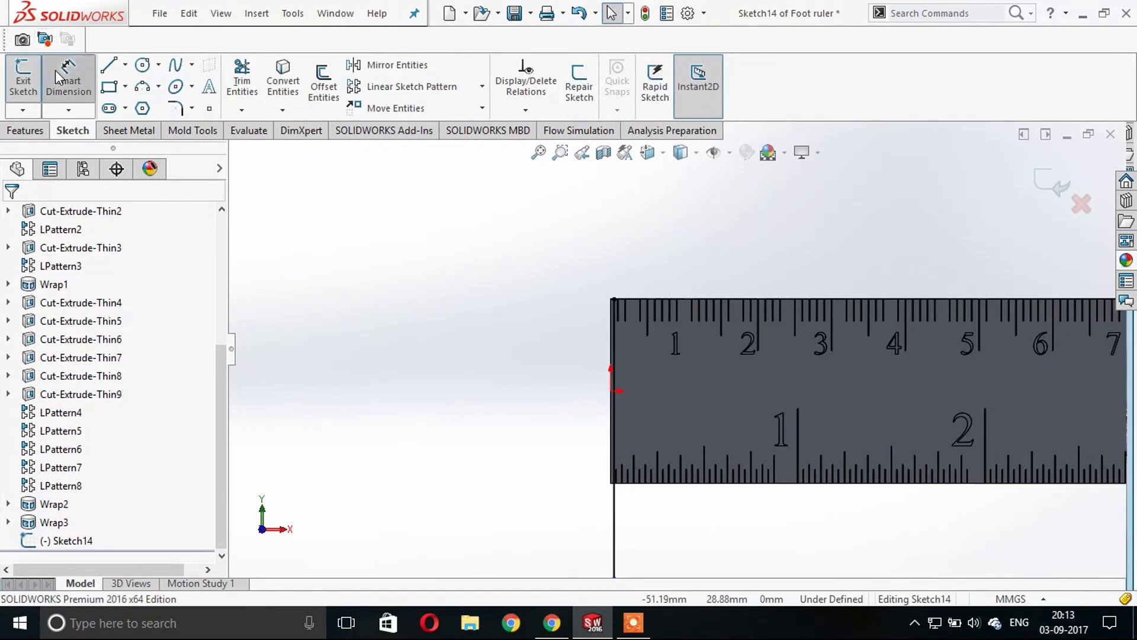
pyautogui.click(613, 517)
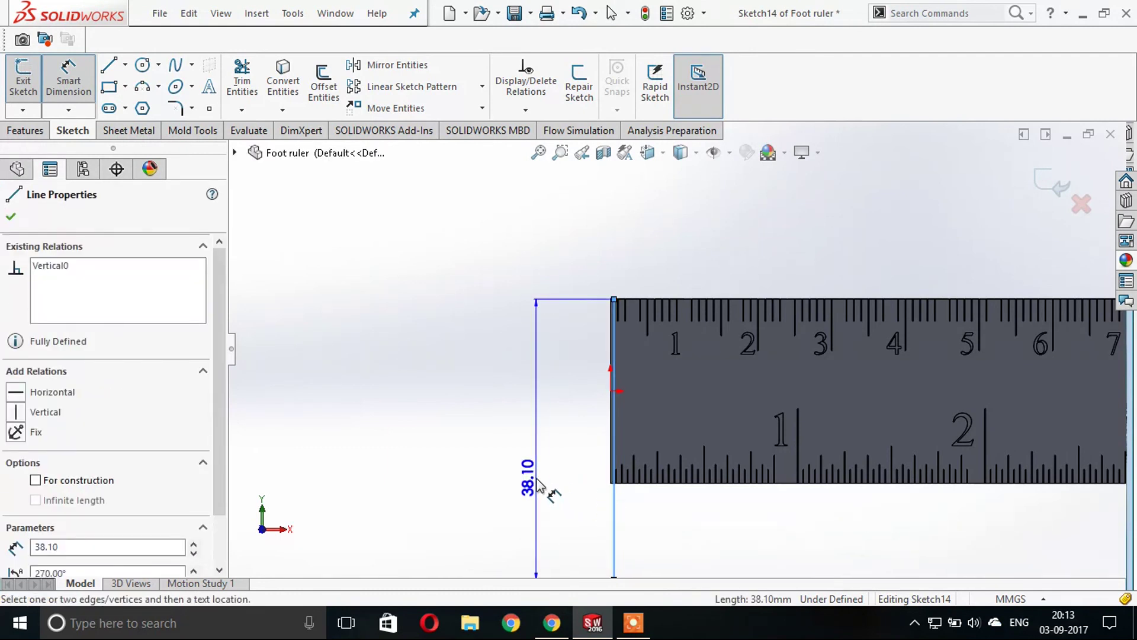
pyautogui.click(540, 492)
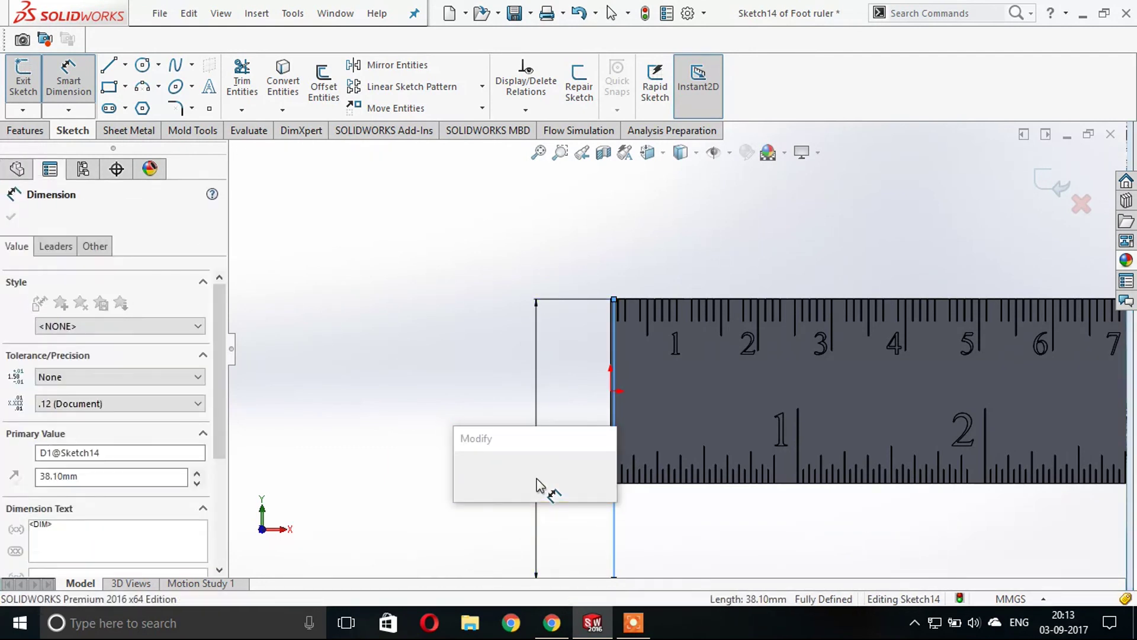
pyautogui.write('1.5')
pyautogui.press('Return')
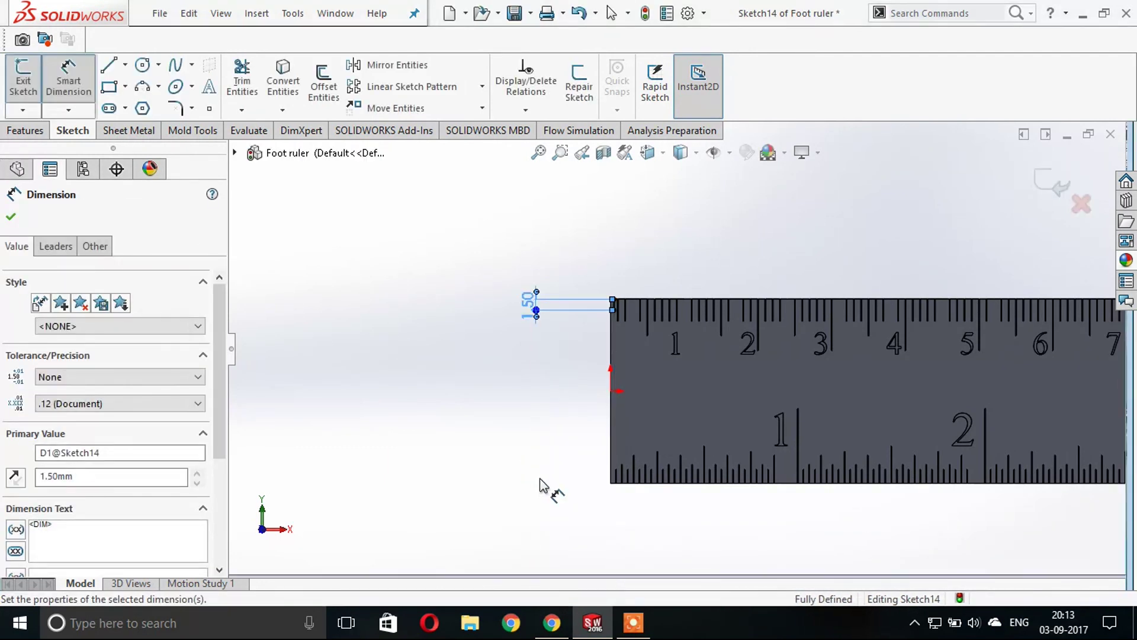
pyautogui.scroll(-2, 750, 299)
pyautogui.scroll(-2, 649, 264)
pyautogui.scroll(-2, 622, 300)
pyautogui.scroll(-2, 622, 300)
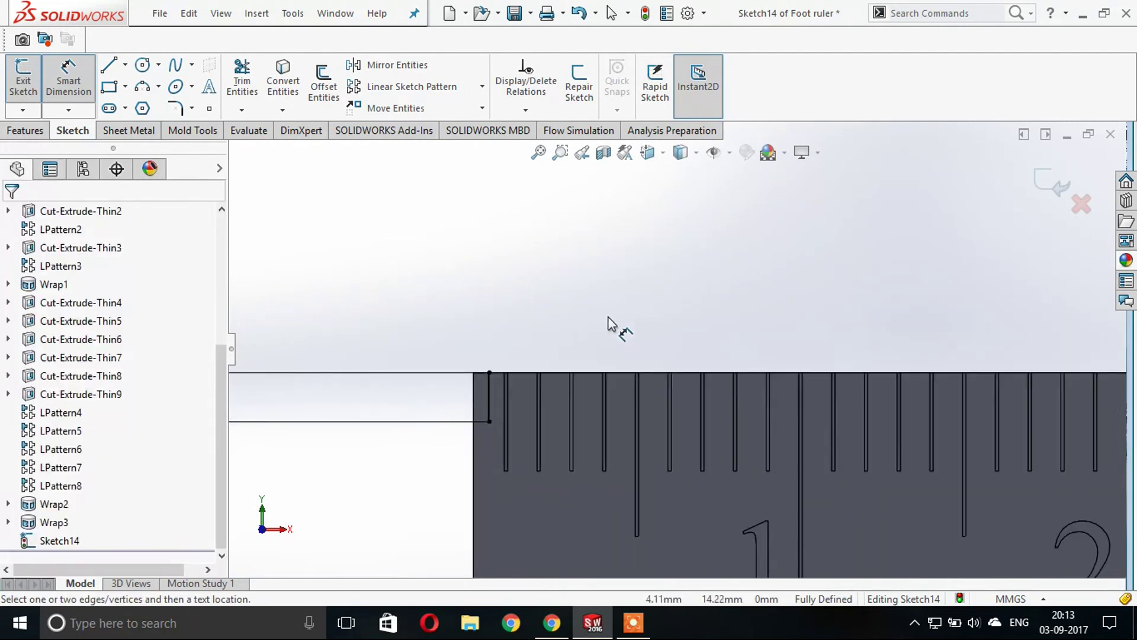
pyautogui.click(26, 130)
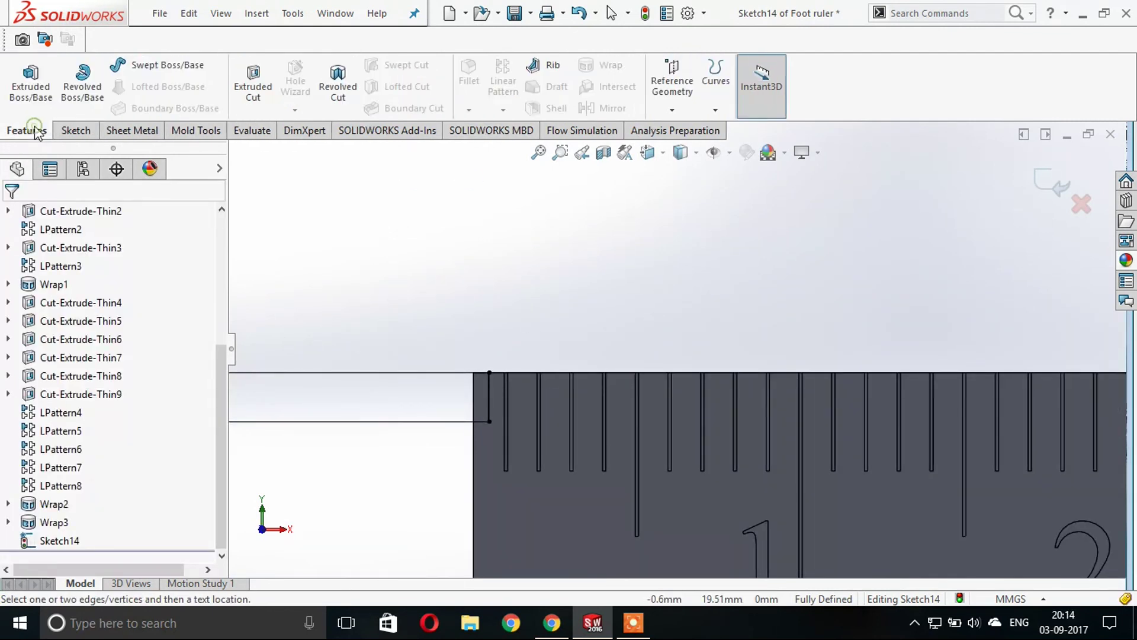
# Step: Cut the tick line 0.50 mm deep as a 0.10 mm mid-plane thin feature
pyautogui.click(253, 86)
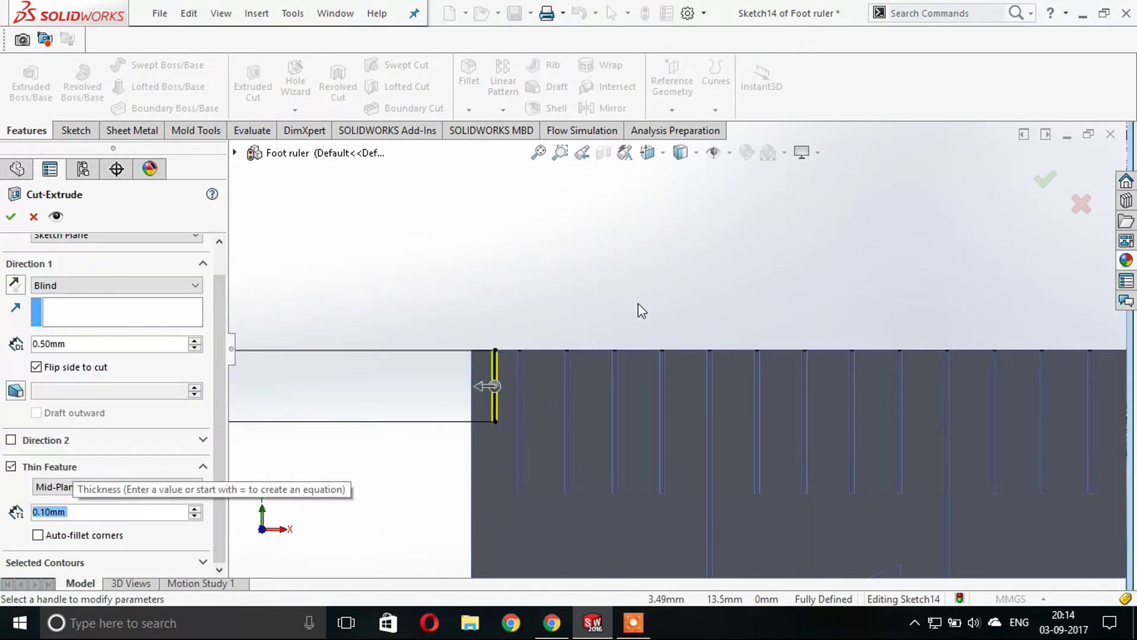
pyautogui.click(11, 218)
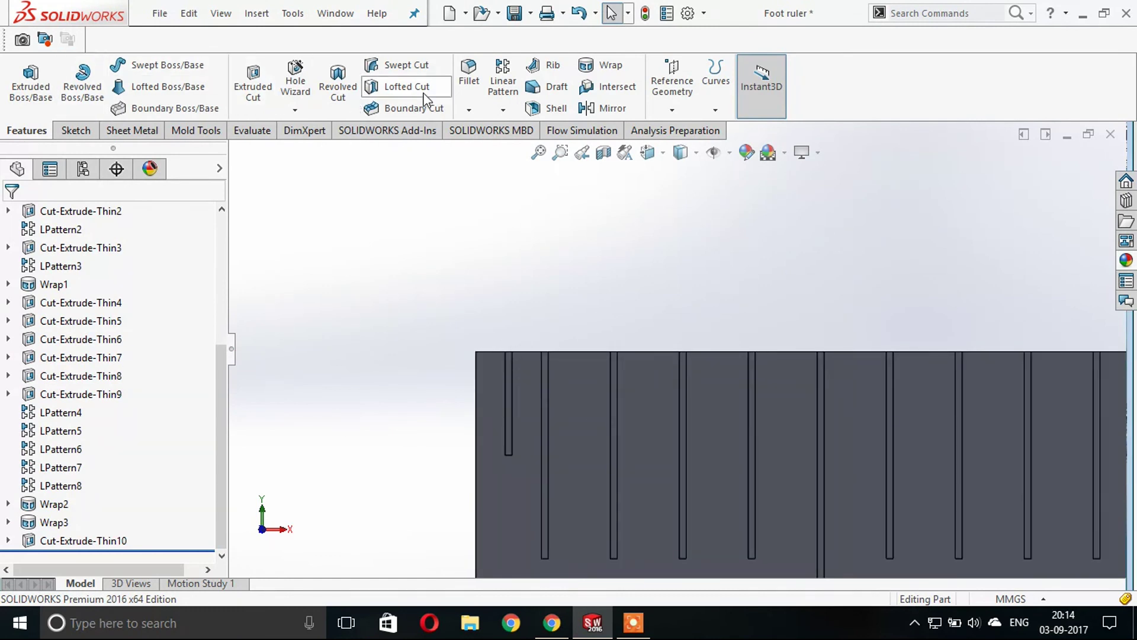
pyautogui.click(503, 83)
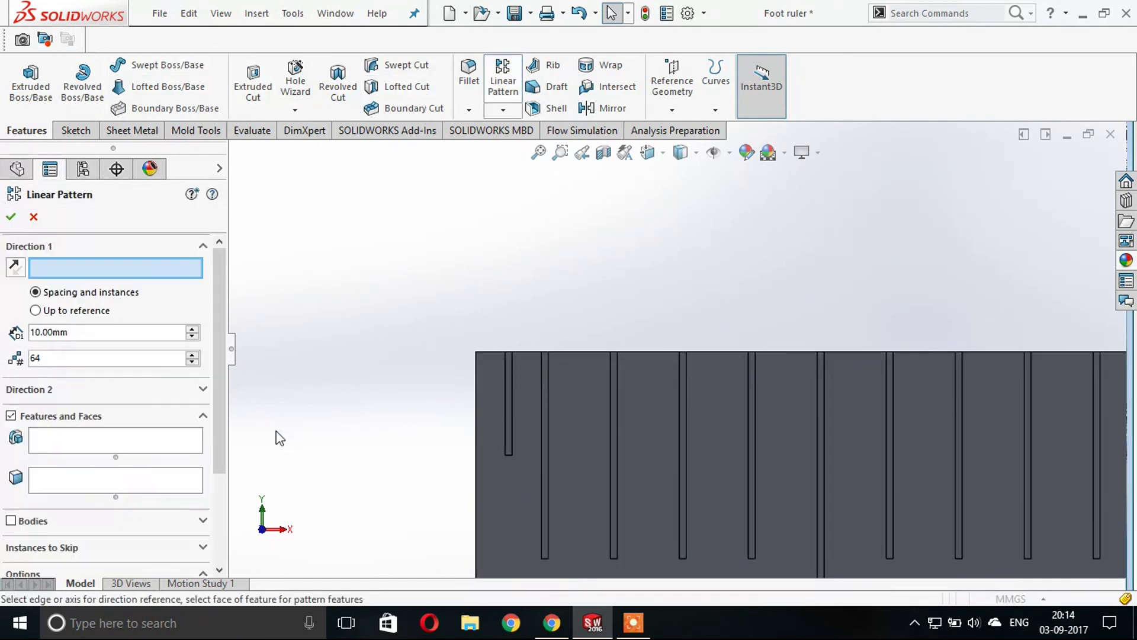
# Step: Start a linear pattern of Cut-Extrude-Thin10 along the ruler's top edge
pyautogui.click(83, 439)
pyautogui.click(235, 153)
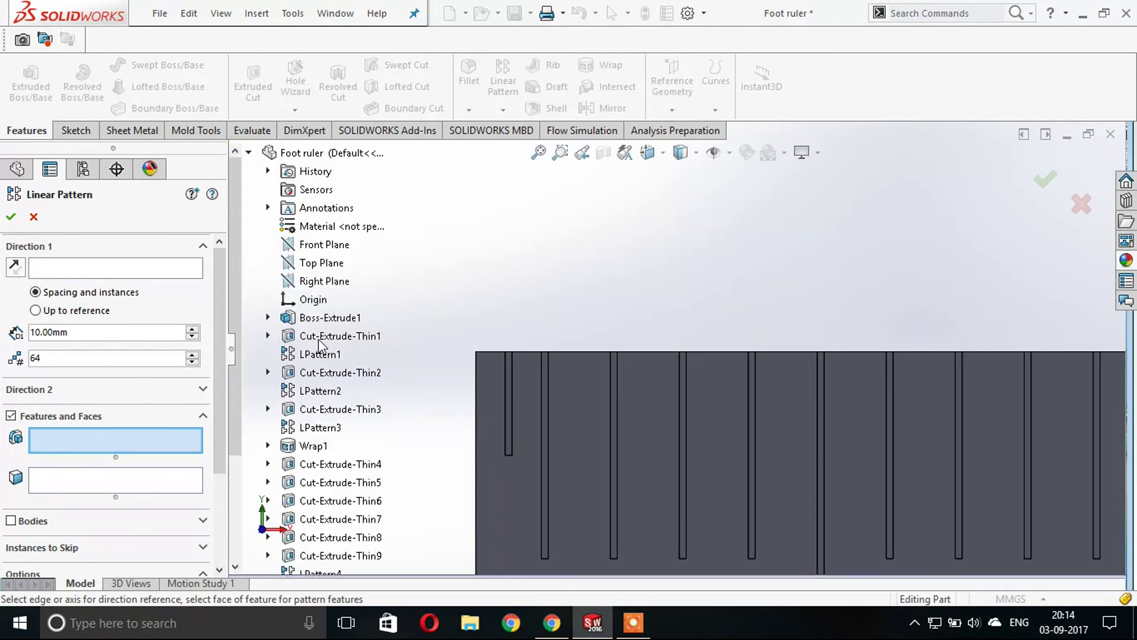
pyautogui.scroll(-3, 324, 521)
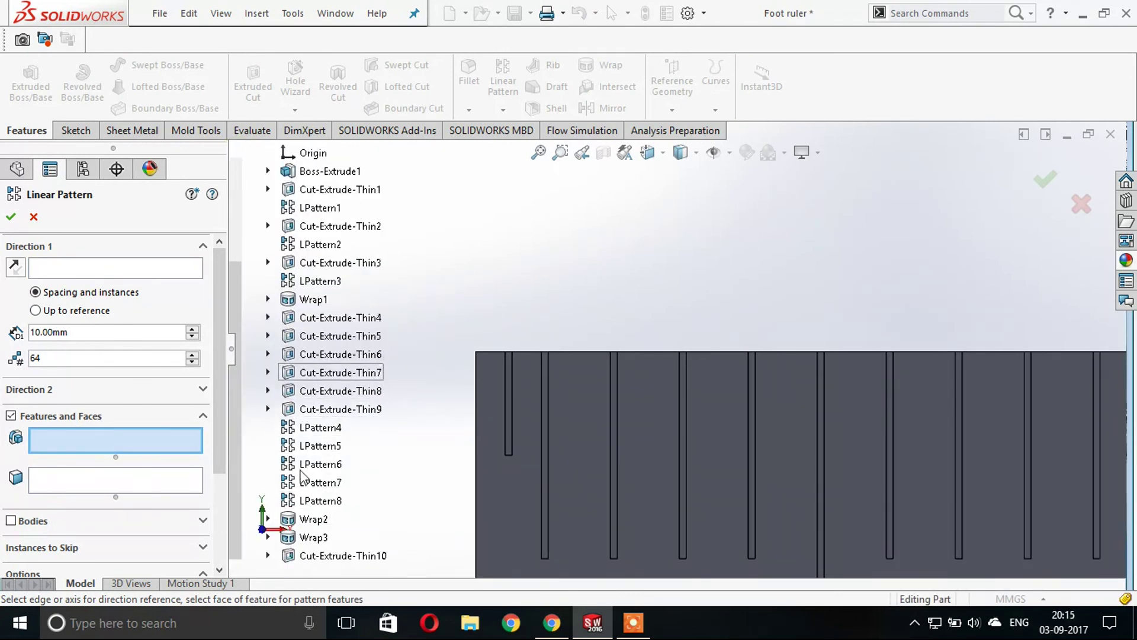
pyautogui.click(325, 560)
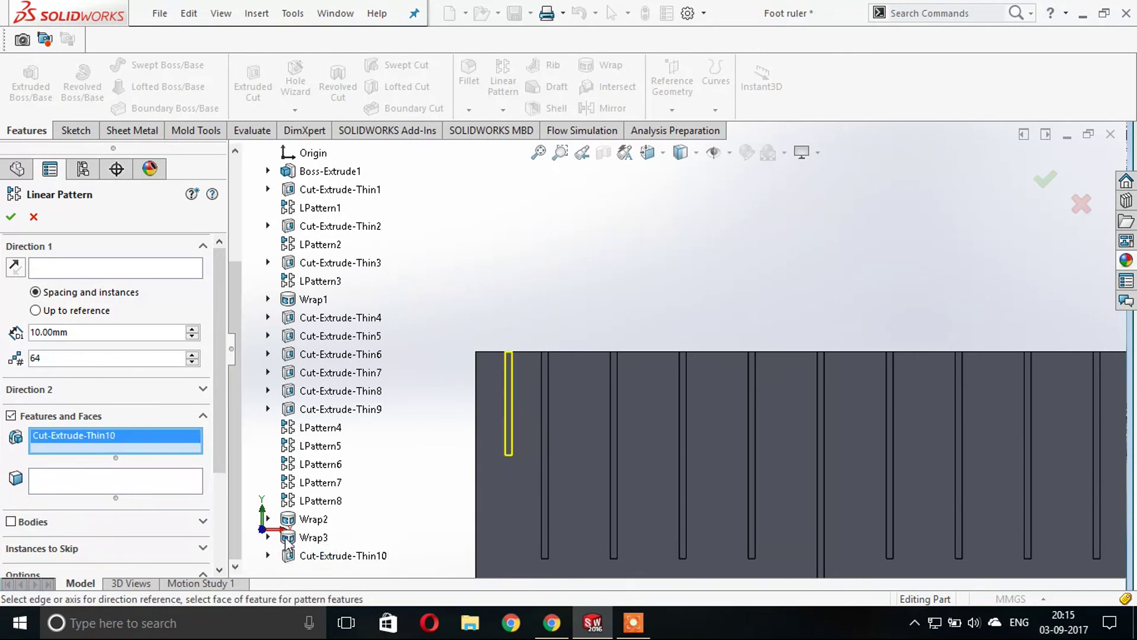
pyautogui.click(87, 268)
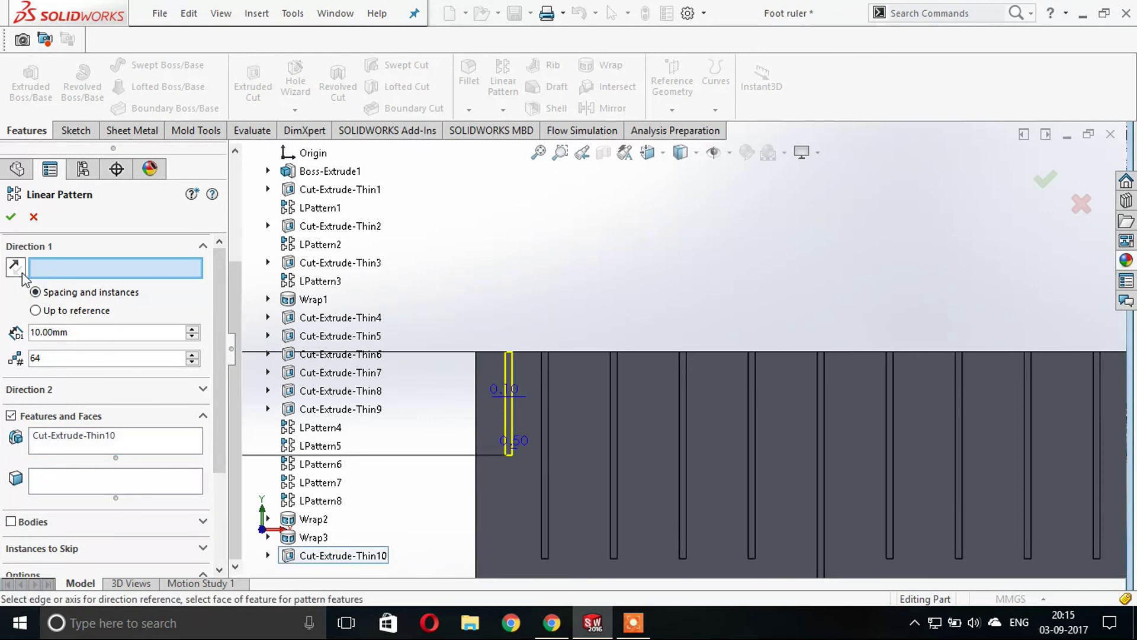
pyautogui.click(586, 354)
# Step: Set 1 mm spacing and 100 instances, reverse the direction, and confirm the pattern
pyautogui.doubleClick(74, 330)
pyautogui.write('1')
pyautogui.press('Return')
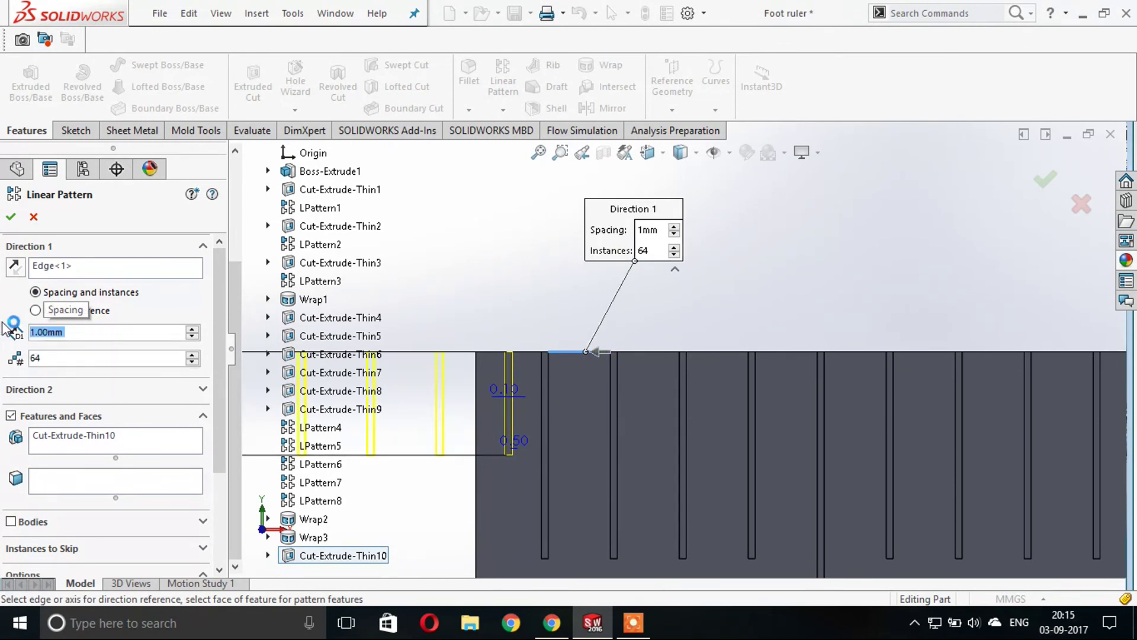
pyautogui.doubleClick(73, 363)
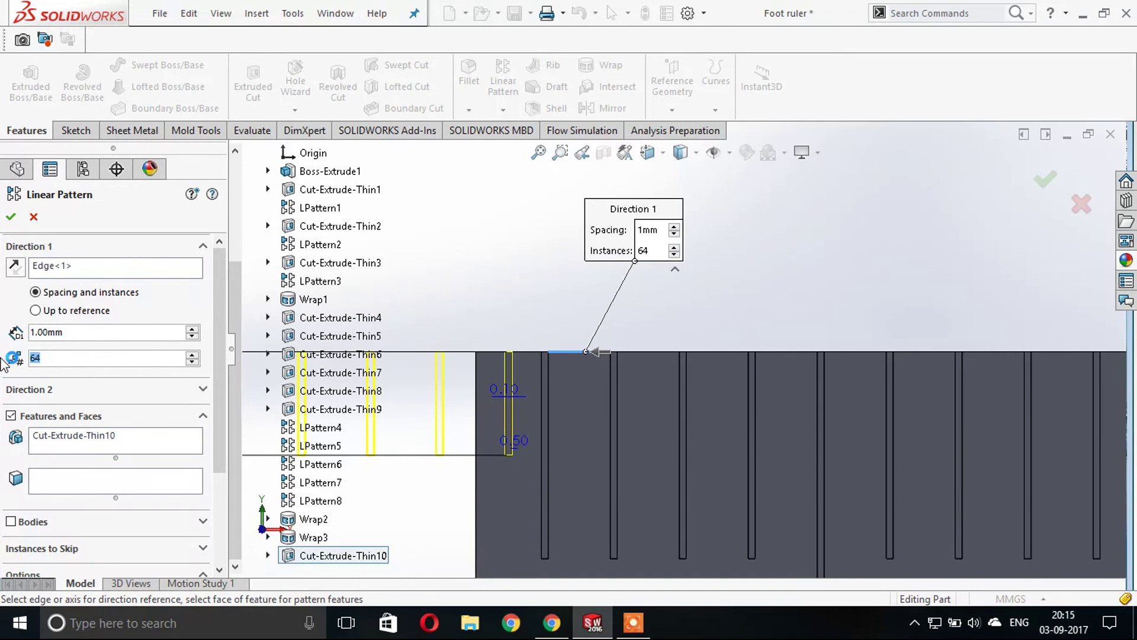
pyautogui.write('100')
pyautogui.press('Return')
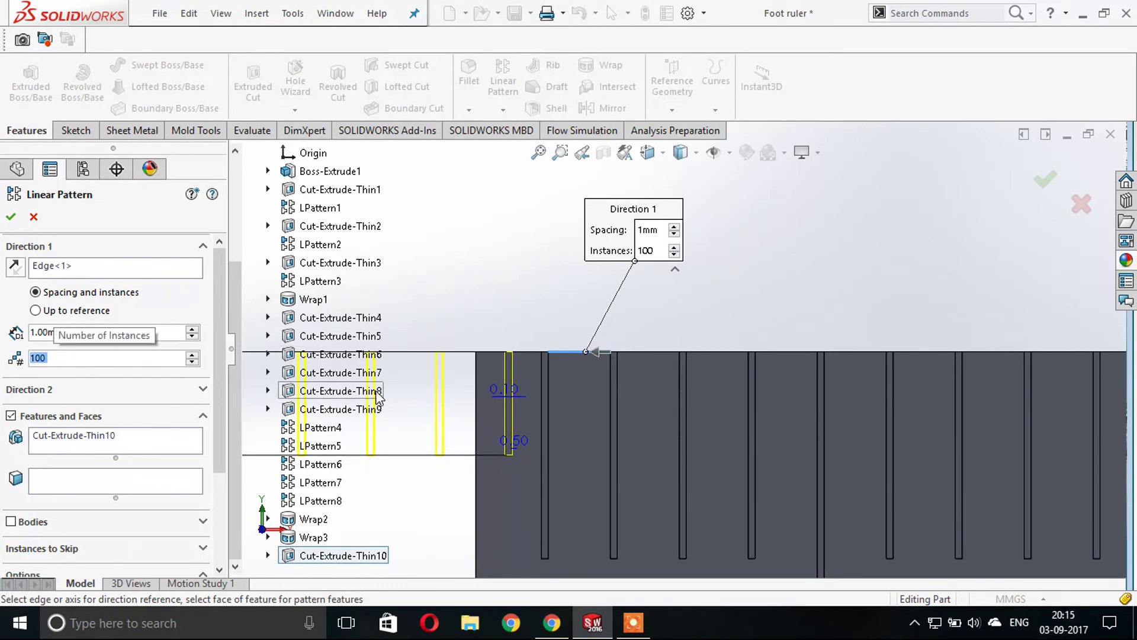
pyautogui.scroll(1, 671, 375)
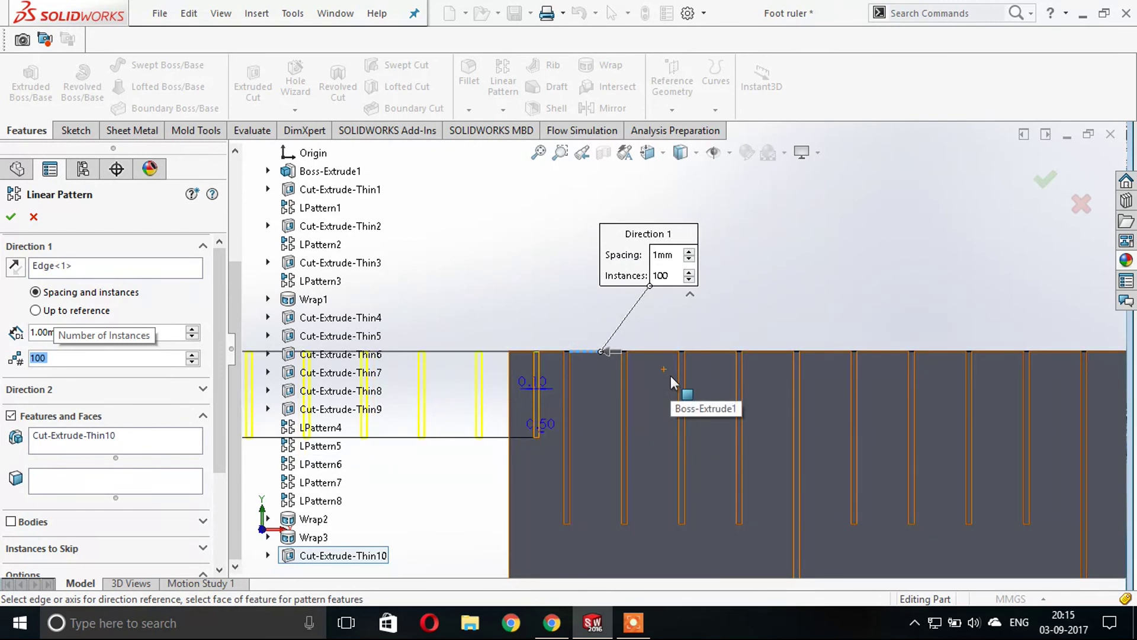
pyautogui.scroll(1, 670, 376)
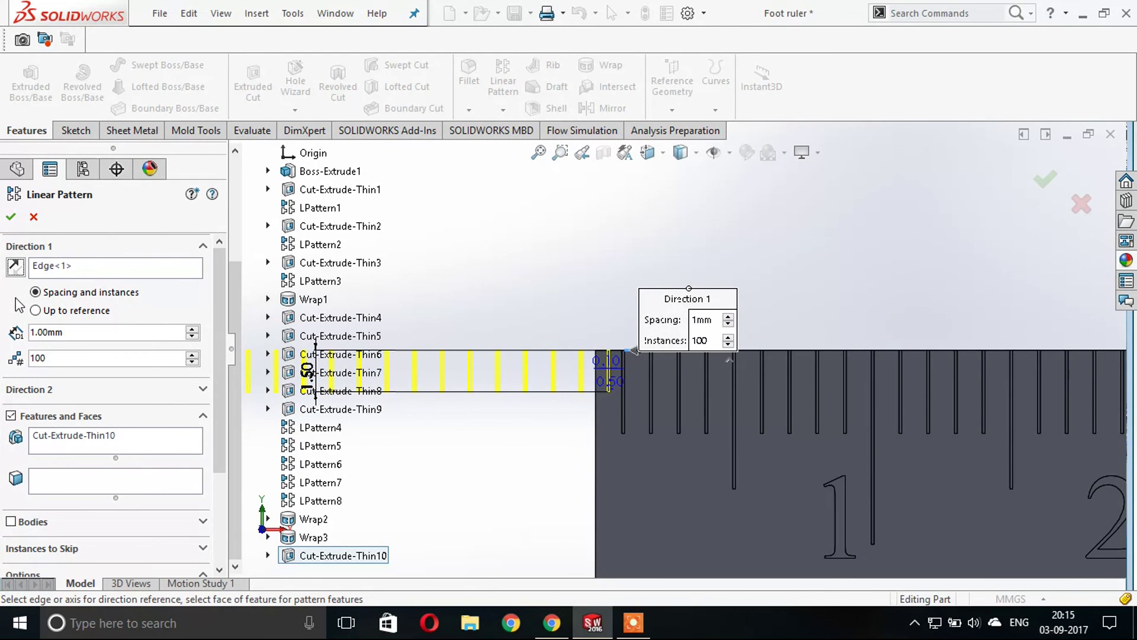
pyautogui.click(16, 266)
pyautogui.click(11, 220)
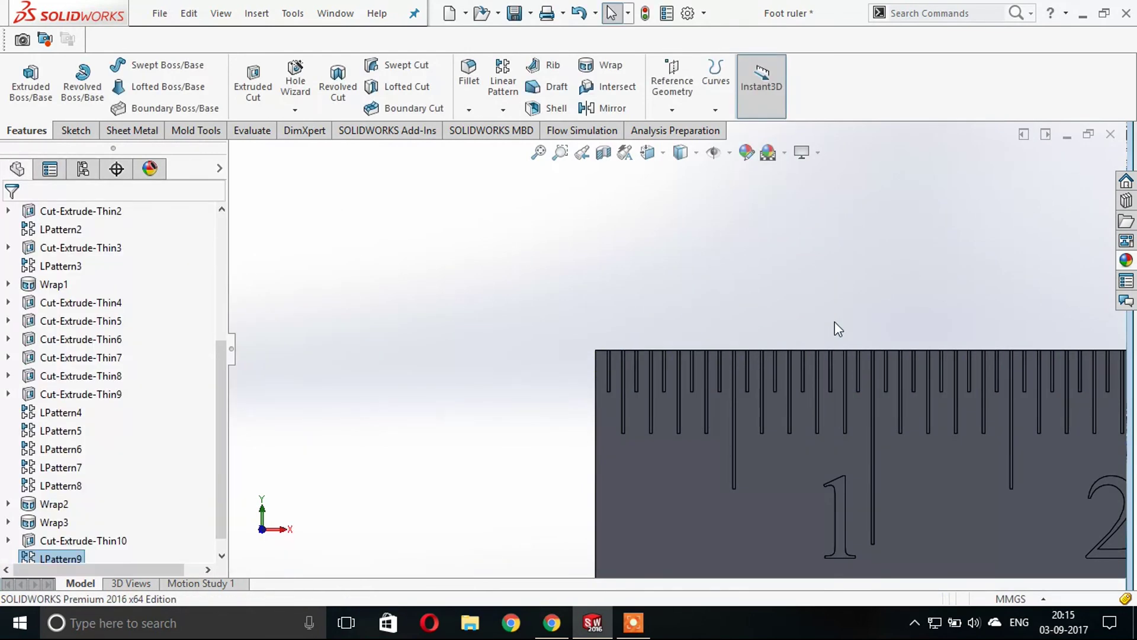
pyautogui.scroll(3, 802, 345)
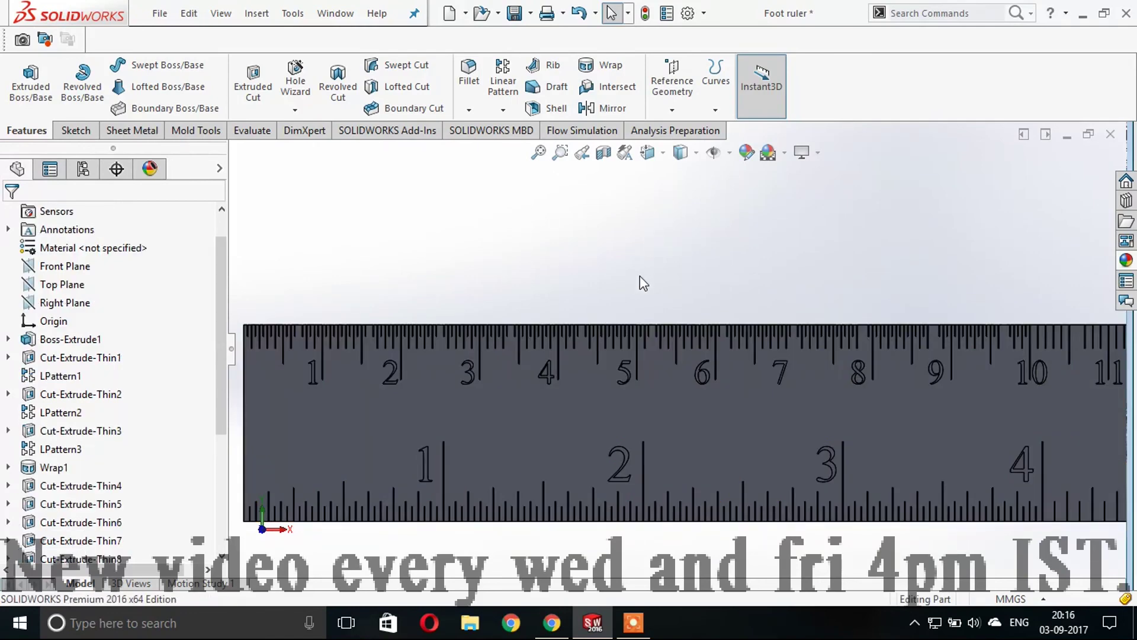
pyautogui.scroll(-2, 610, 315)
pyautogui.scroll(-2, 638, 338)
pyautogui.scroll(-2, 805, 394)
pyautogui.scroll(2, 933, 370)
pyautogui.scroll(1, 1036, 397)
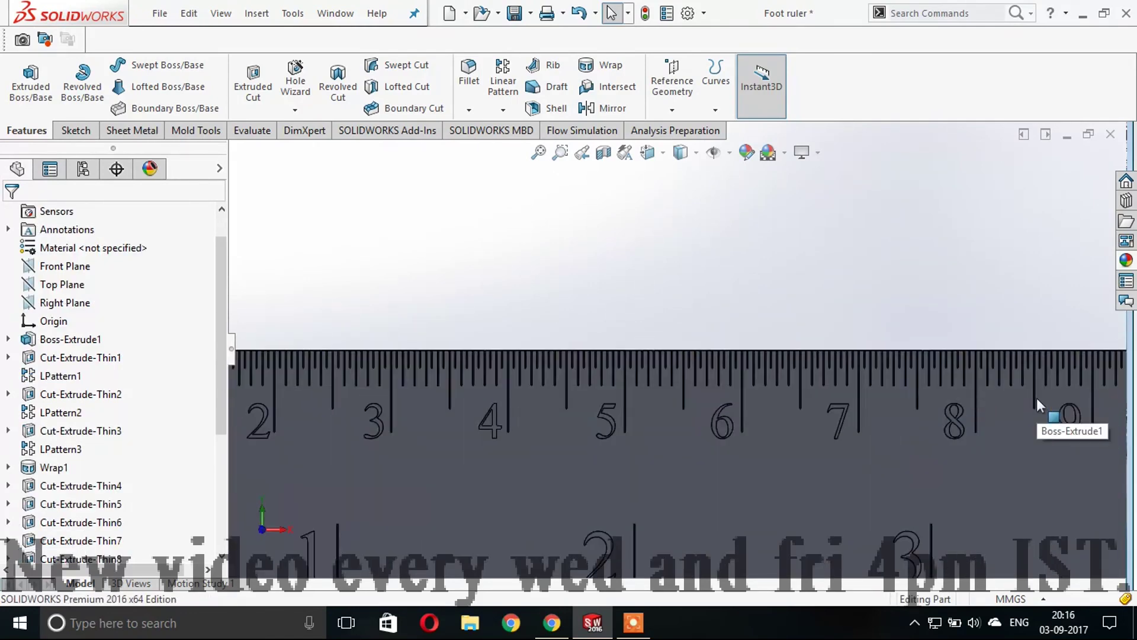
pyautogui.scroll(1, 1031, 391)
pyautogui.scroll(-3, 1006, 351)
pyautogui.scroll(-2, 947, 368)
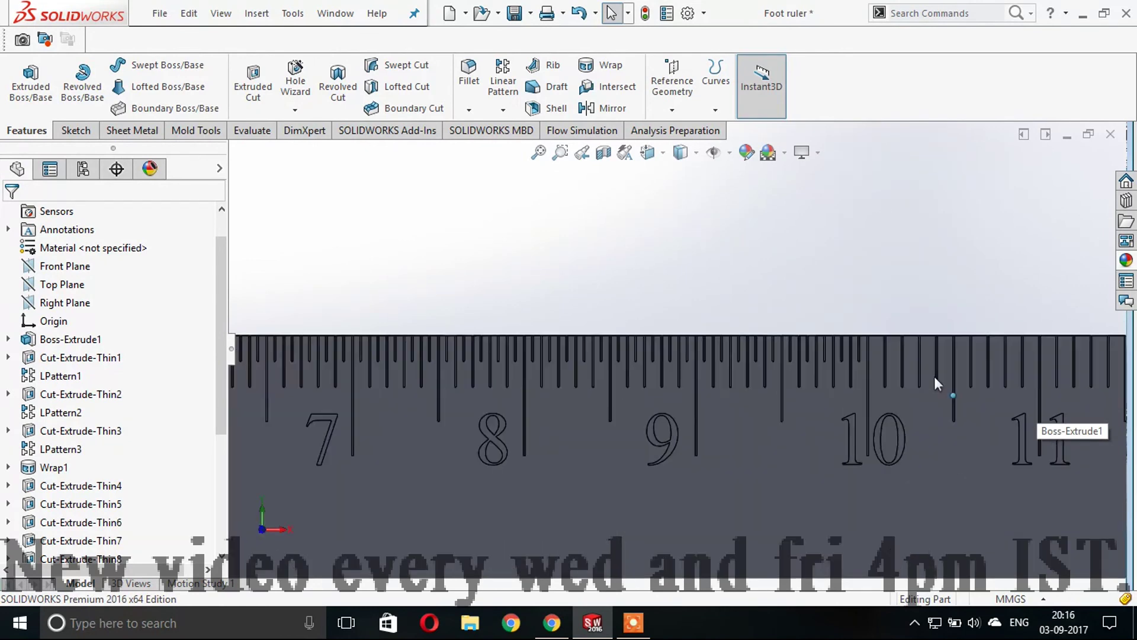
pyautogui.scroll(2, 815, 254)
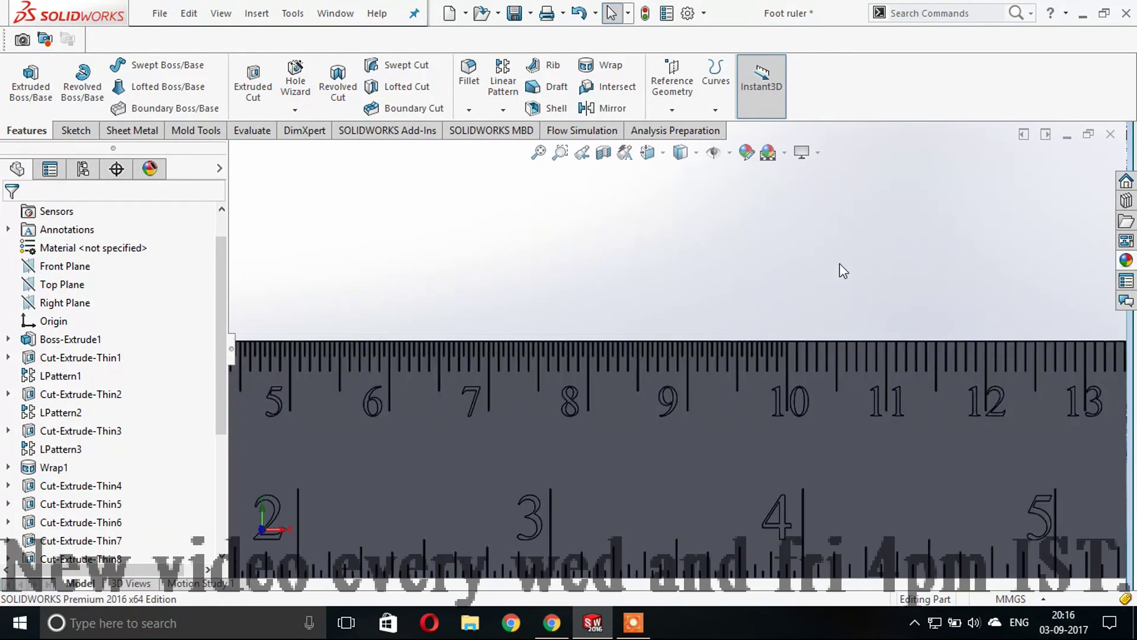
pyautogui.scroll(1, 849, 280)
pyautogui.scroll(1, 911, 348)
pyautogui.scroll(1, 948, 349)
pyautogui.scroll(2, 978, 358)
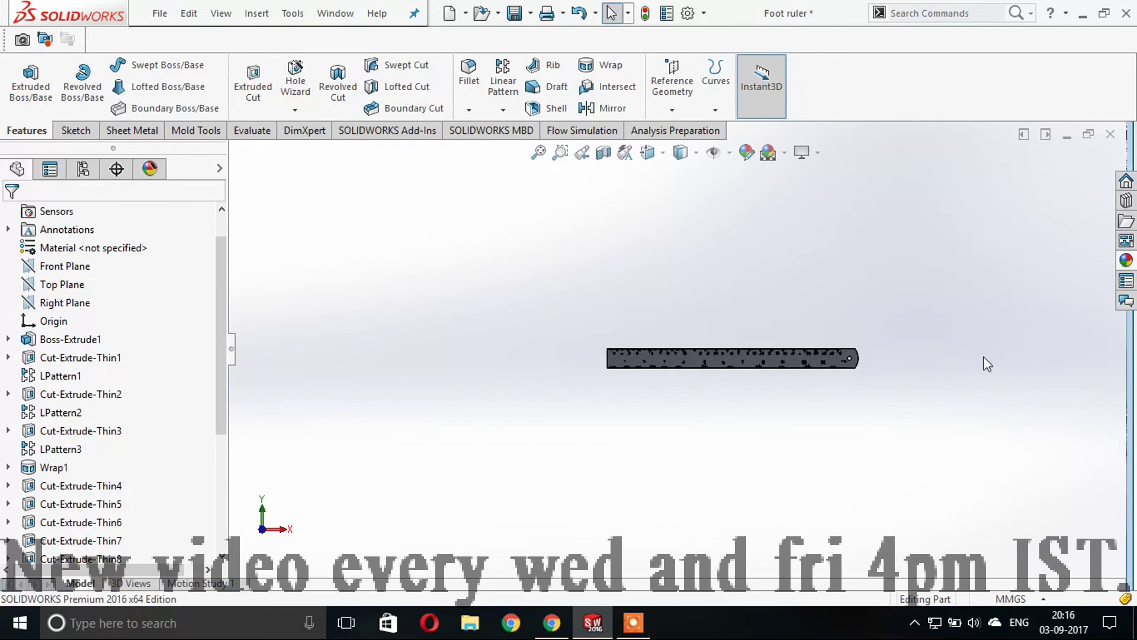
pyautogui.scroll(-2, 948, 355)
pyautogui.scroll(-1, 723, 346)
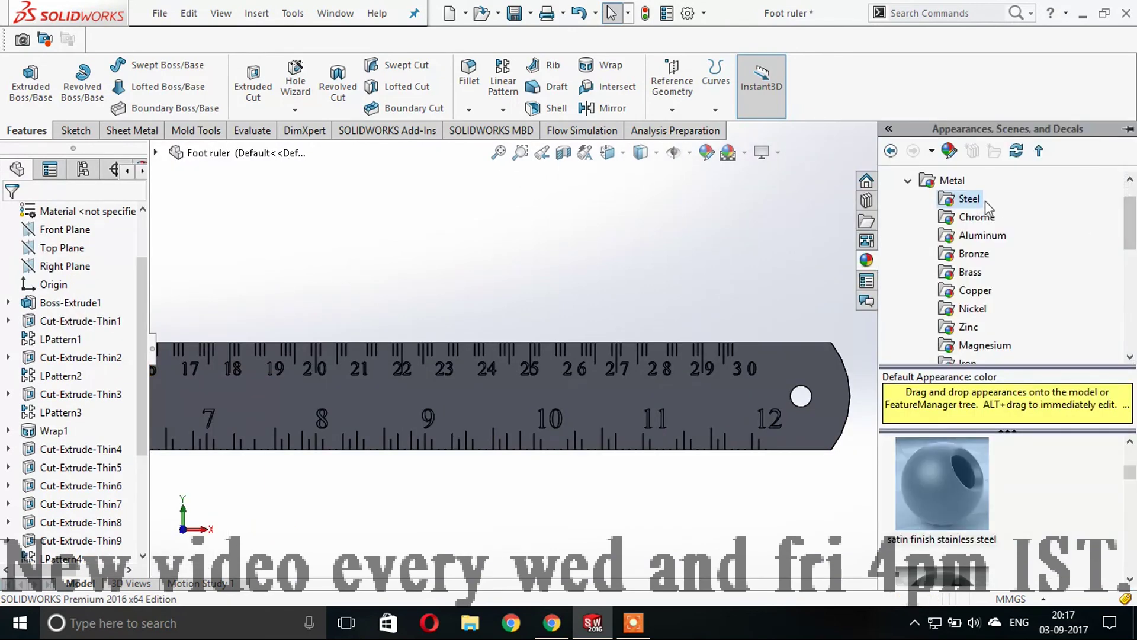
# Step: Drag the Metal > Steel satin finish stainless steel swatch onto the ruler part
pyautogui.click(907, 182)
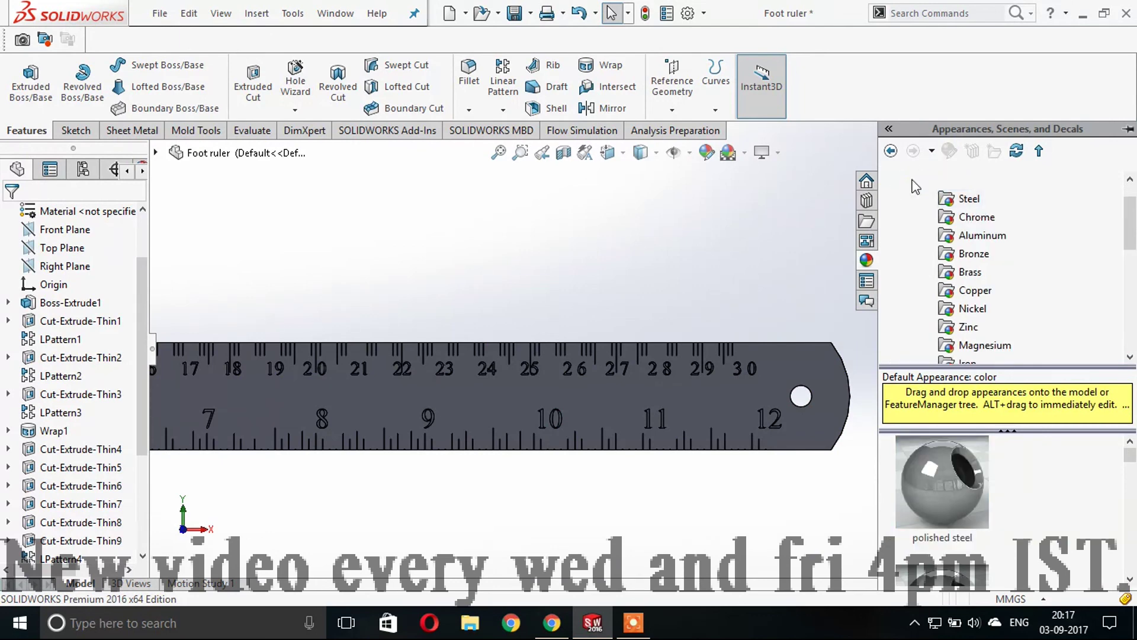
pyautogui.scroll(-1, 966, 507)
pyautogui.scroll(-1, 960, 501)
pyautogui.moveTo(951, 499); pyautogui.dragTo(73, 292)
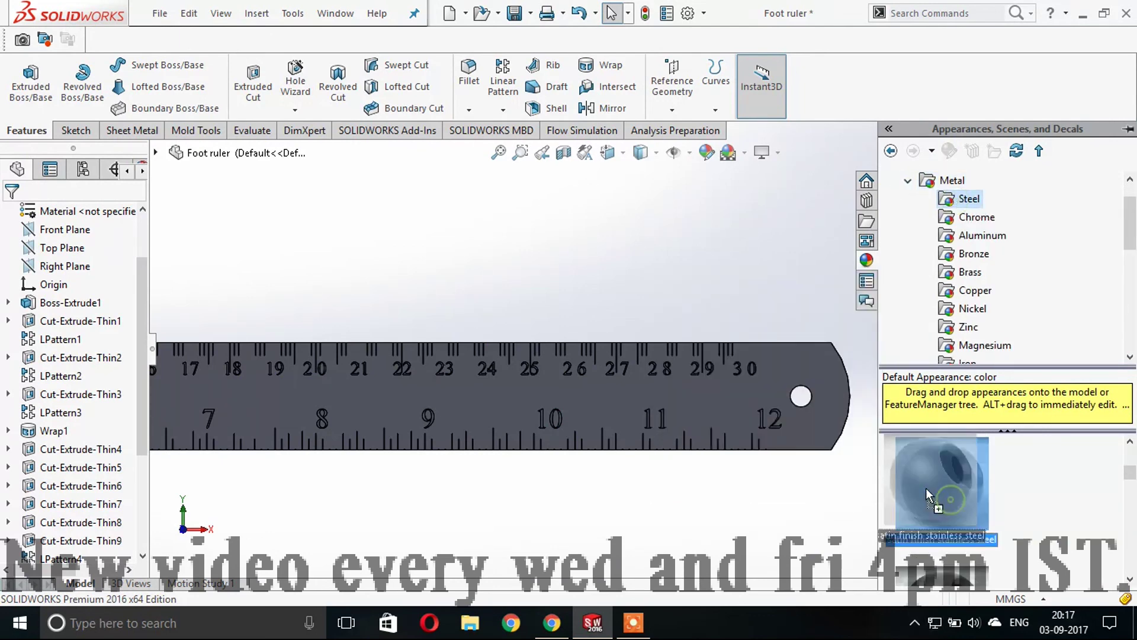